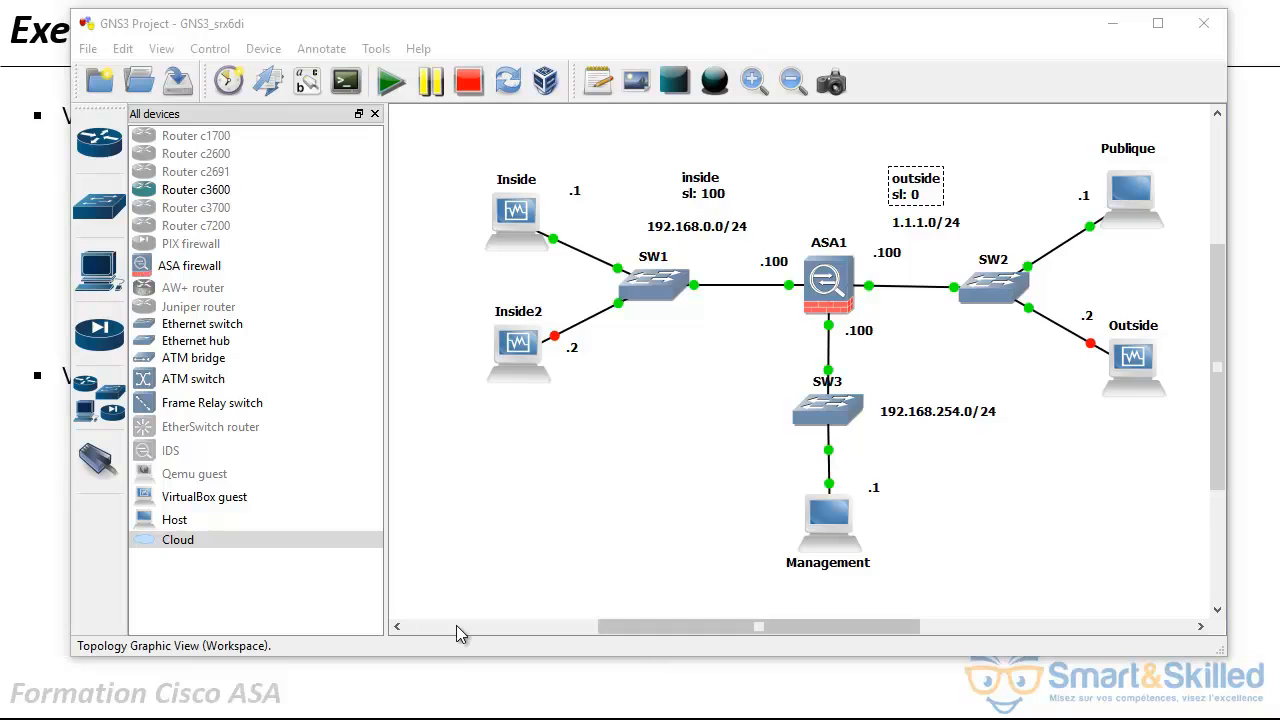
Switch to the Seven virtual machine in VirtualBox and open its network connections with ncpa.cpl.
{"action": "left_click", "coordinate": [580, 688]}
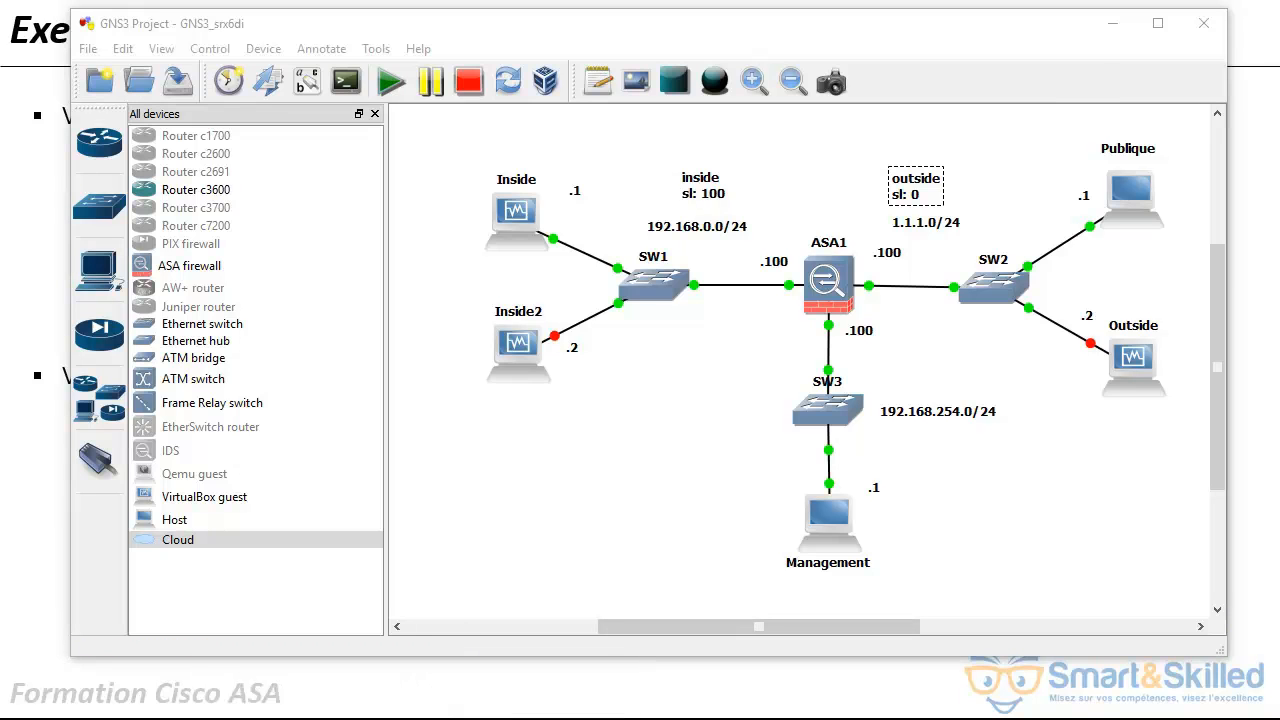
{"action": "left_click", "coordinate": [268, 638]}
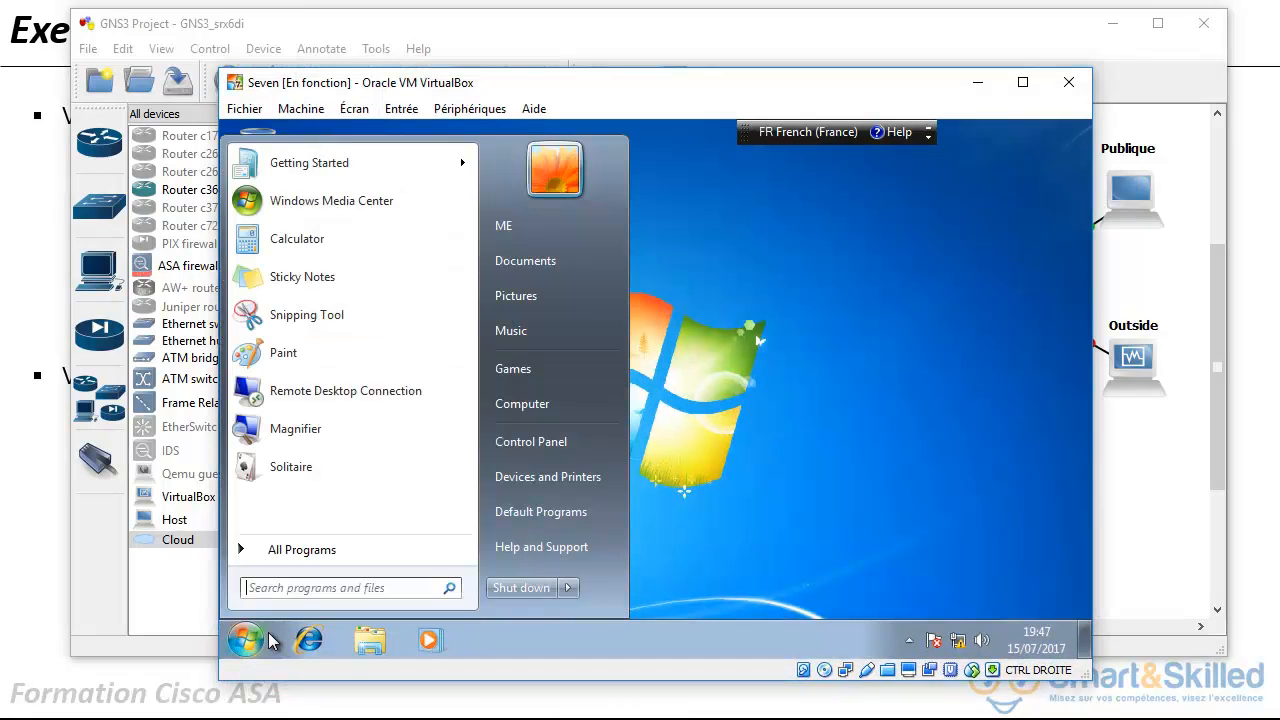
{"action": "type", "text": "ncpa."}
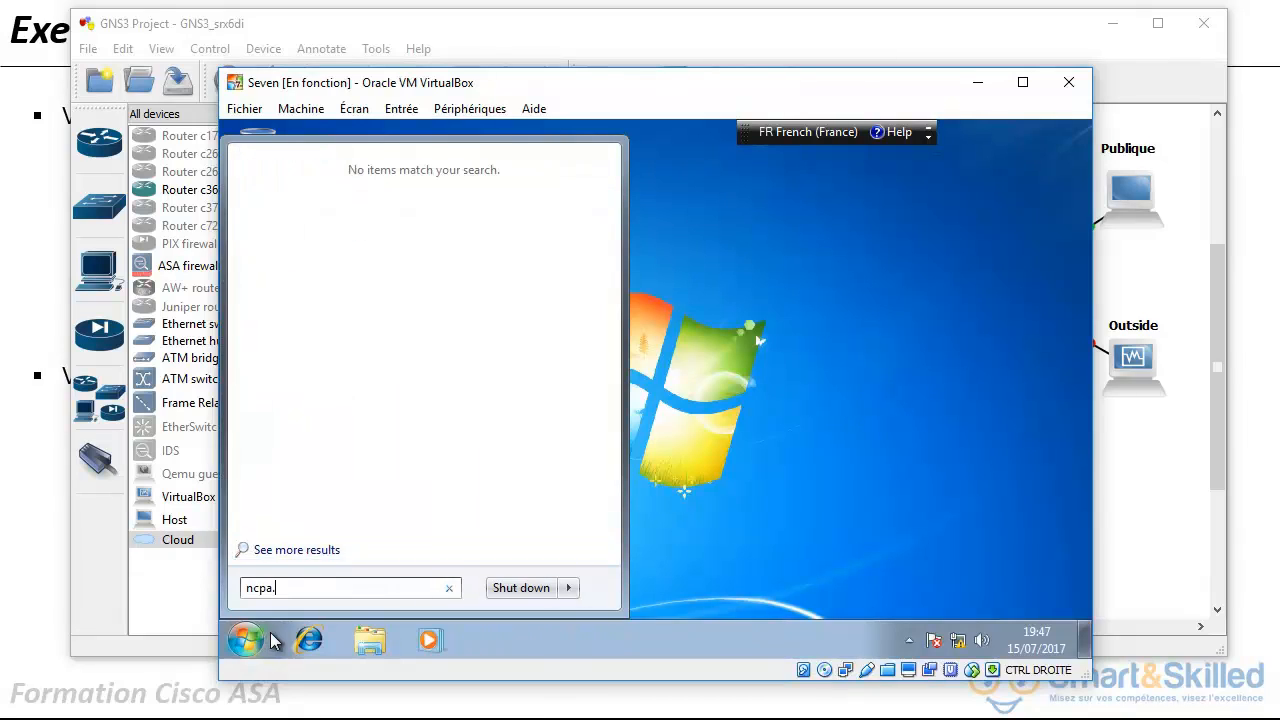
{"action": "type", "text": "cpl"}
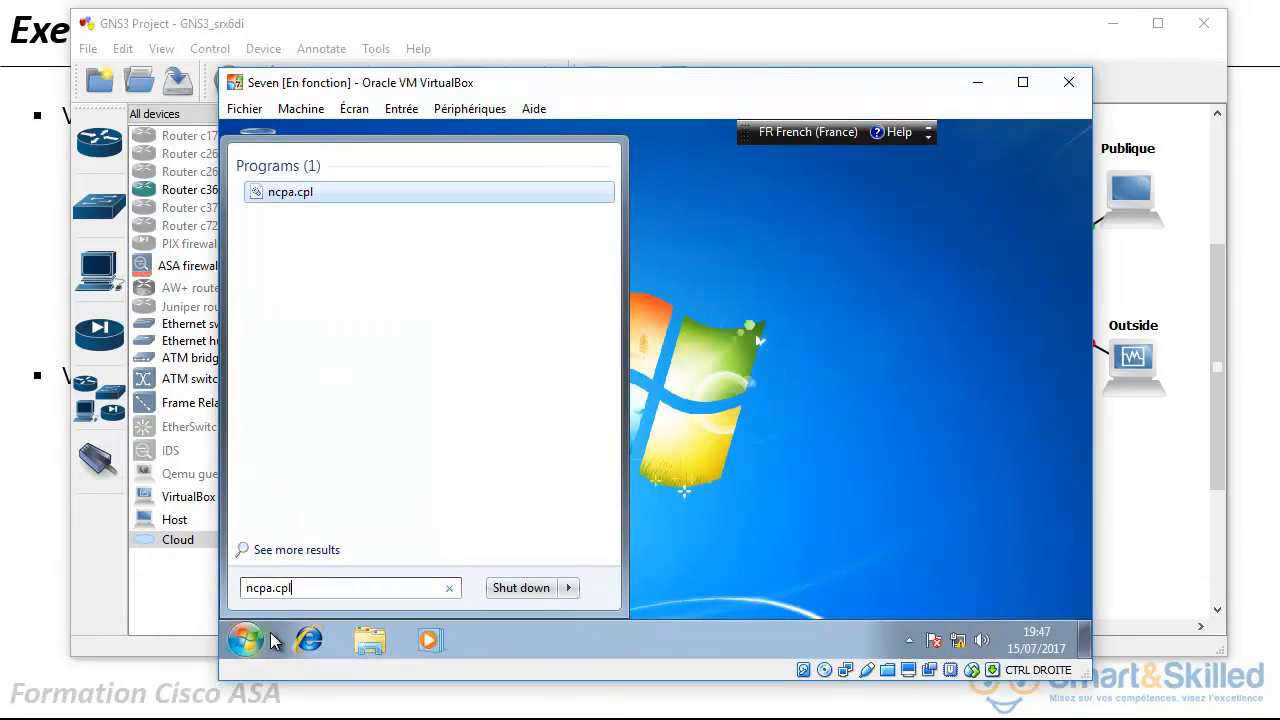
{"action": "key", "text": "Return"}
Examine the IPv4 address in the connection details of Local Area Connection 2, then return to the GNS3 topology.
{"action": "double_click", "coordinate": [689, 248]}
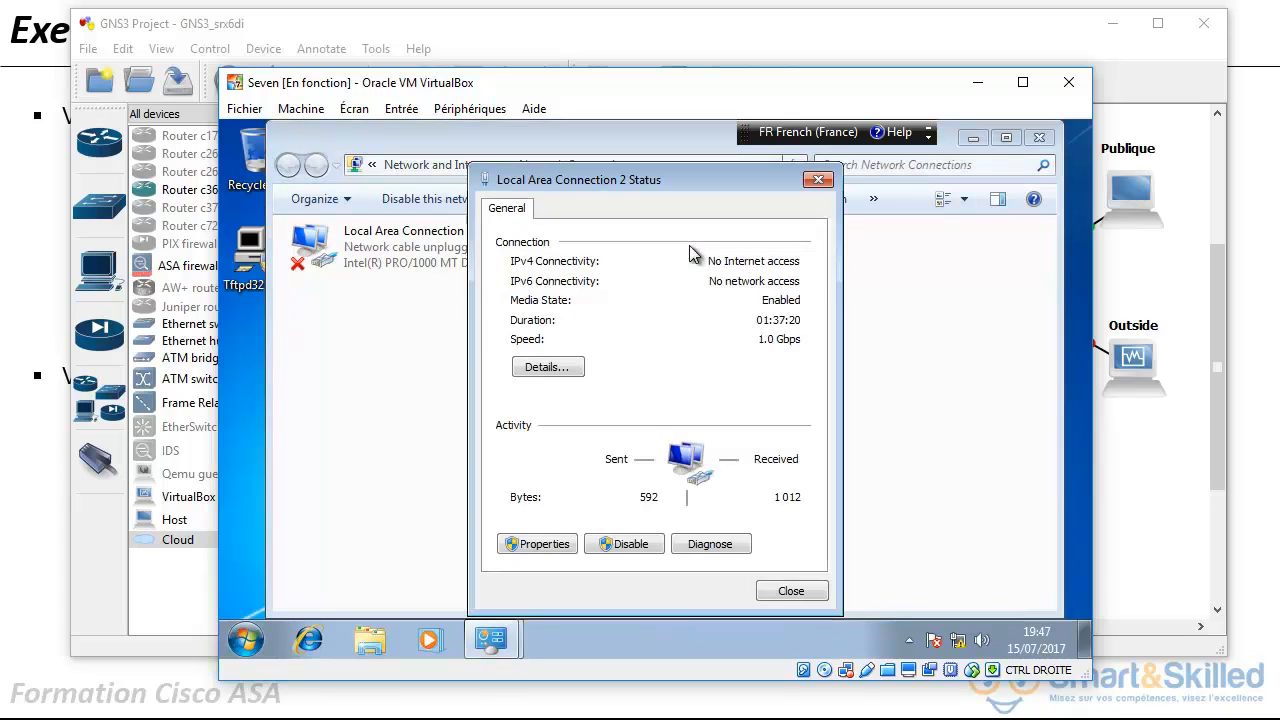
{"action": "left_click", "coordinate": [559, 371]}
{"action": "left_click", "coordinate": [640, 350]}
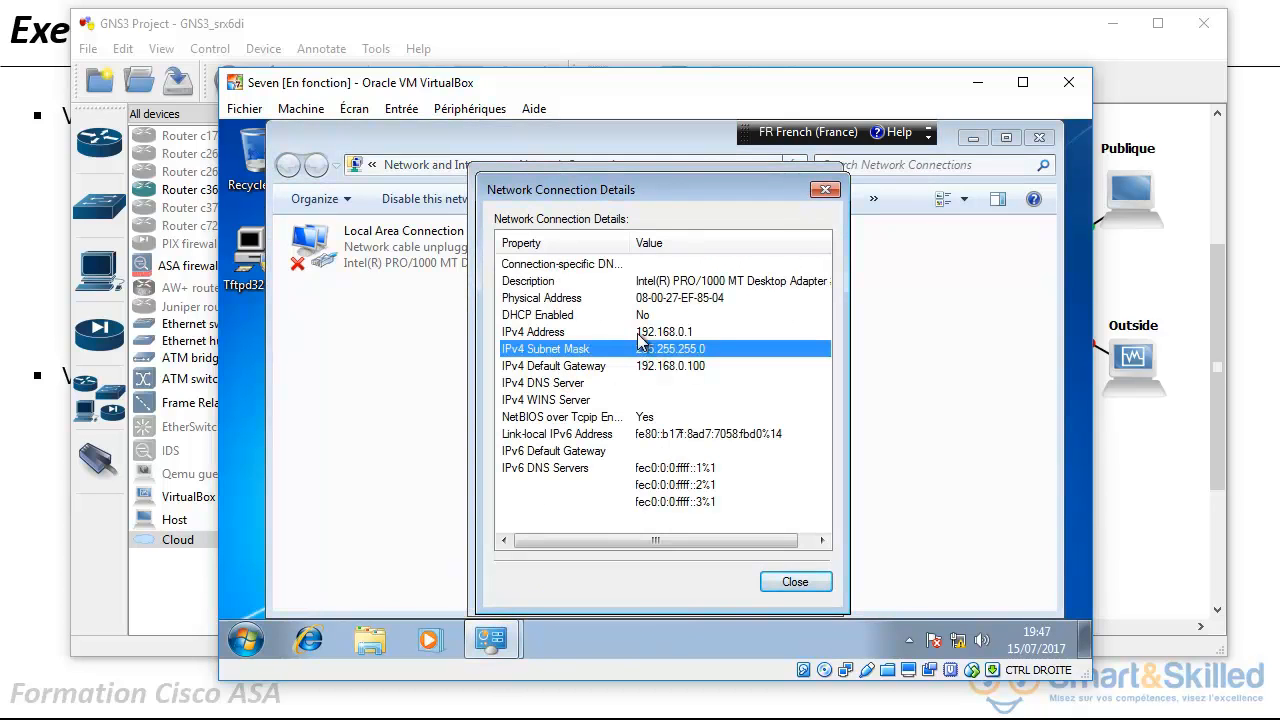
{"action": "left_click", "coordinate": [704, 332]}
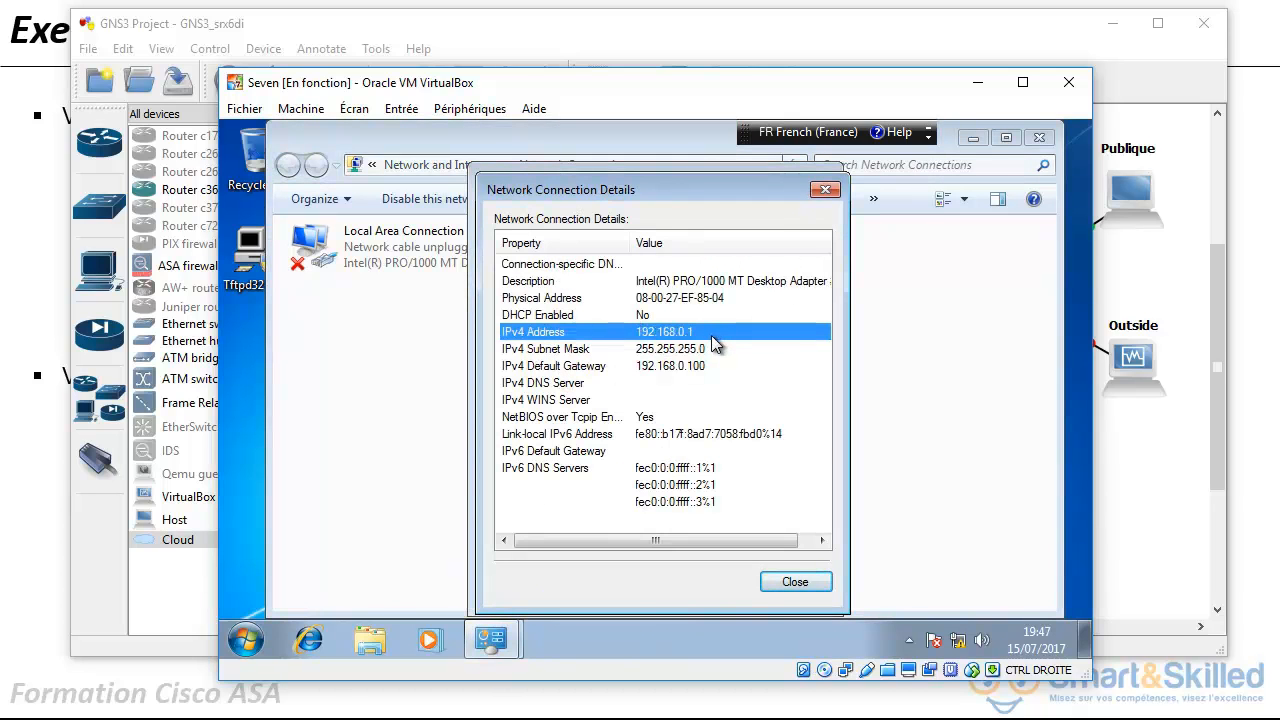
{"action": "left_click", "coordinate": [825, 189]}
{"action": "left_click", "coordinate": [826, 174]}
{"action": "left_click", "coordinate": [992, 85]}
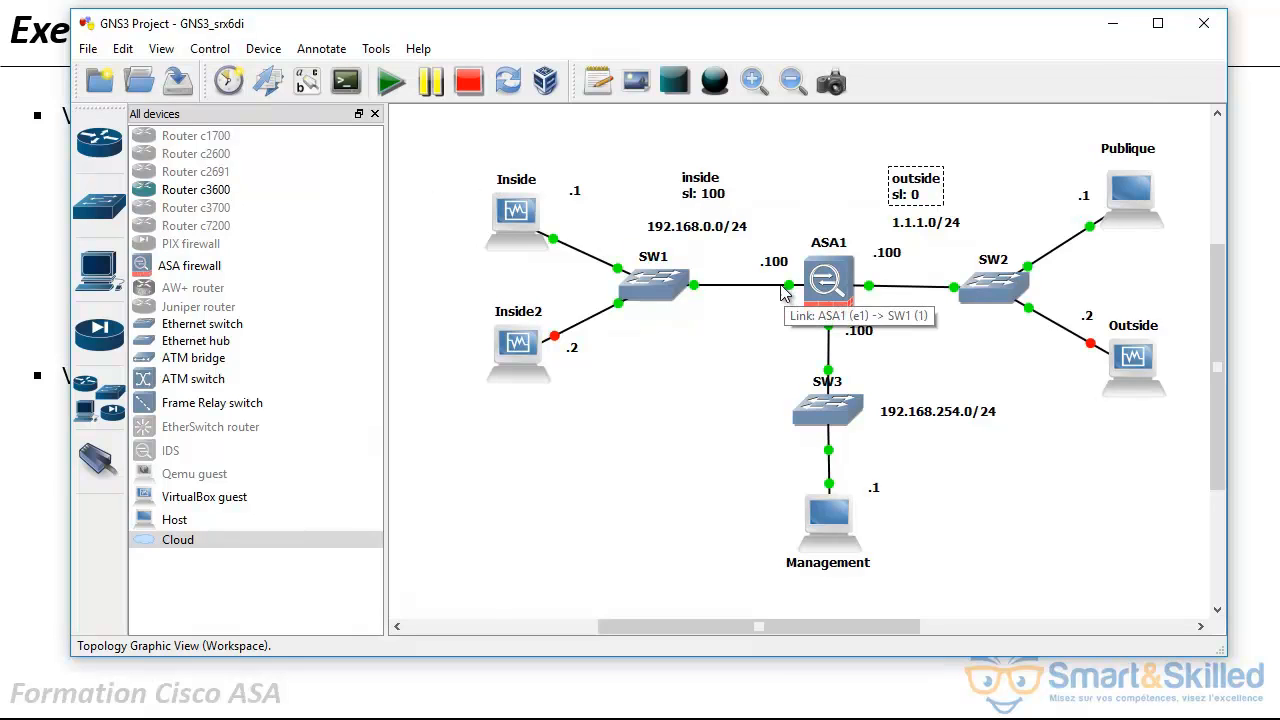
Display the interface labels on the topology to check the ASA1 port facing SW1, then hide them.
{"action": "left_click", "coordinate": [306, 86]}
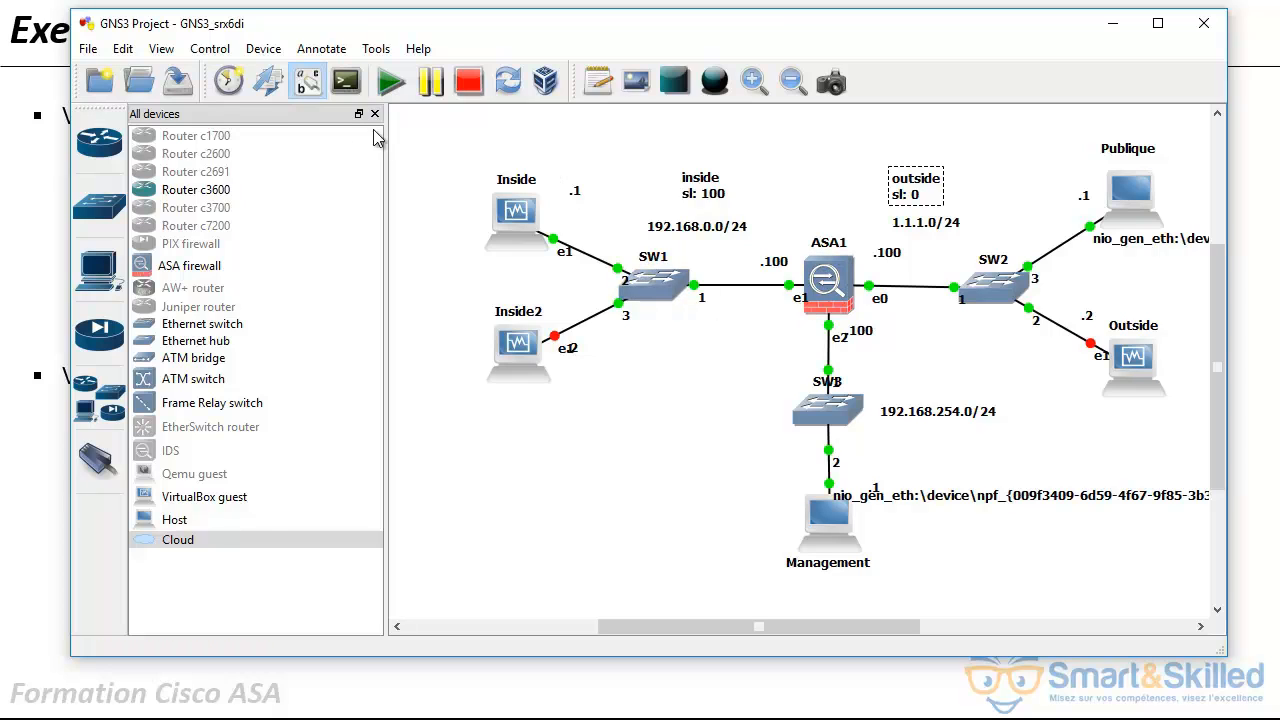
{"action": "left_click", "coordinate": [309, 87]}
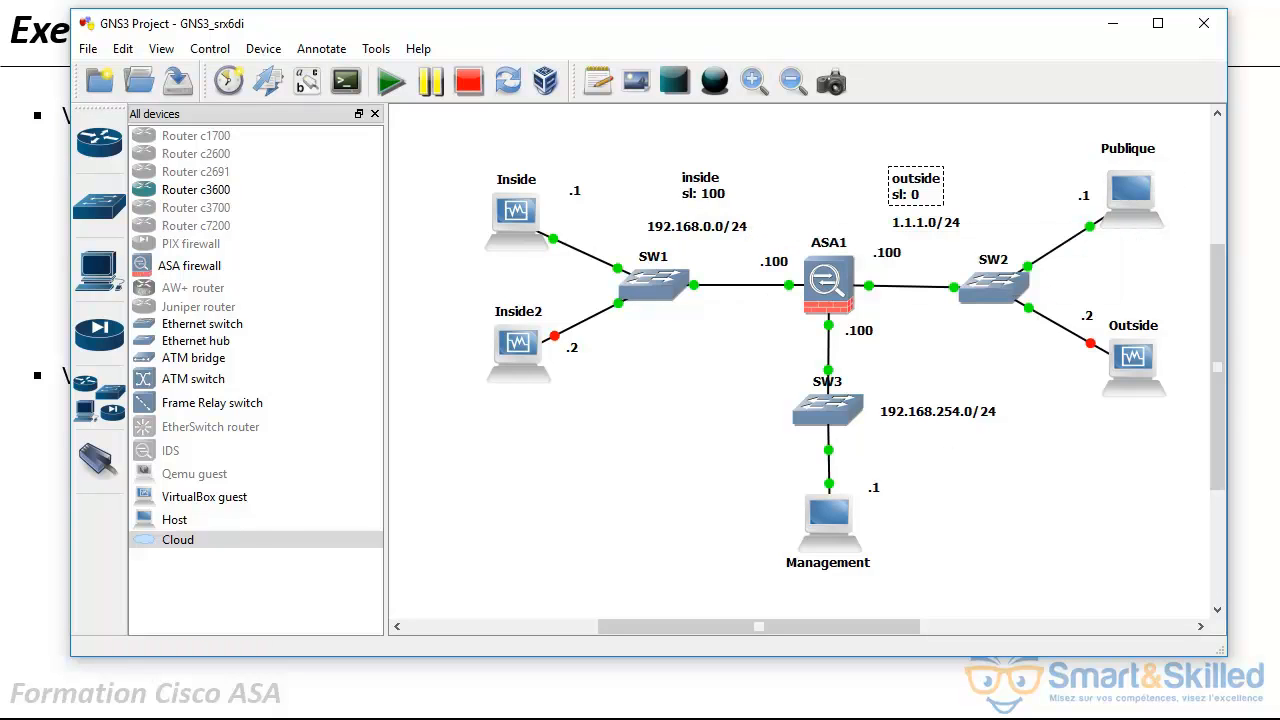
Switch to the host's Network Connections window, examine the public adapter's IPv4 address details, and close the window.
{"action": "key", "text": "alt+Tab"}
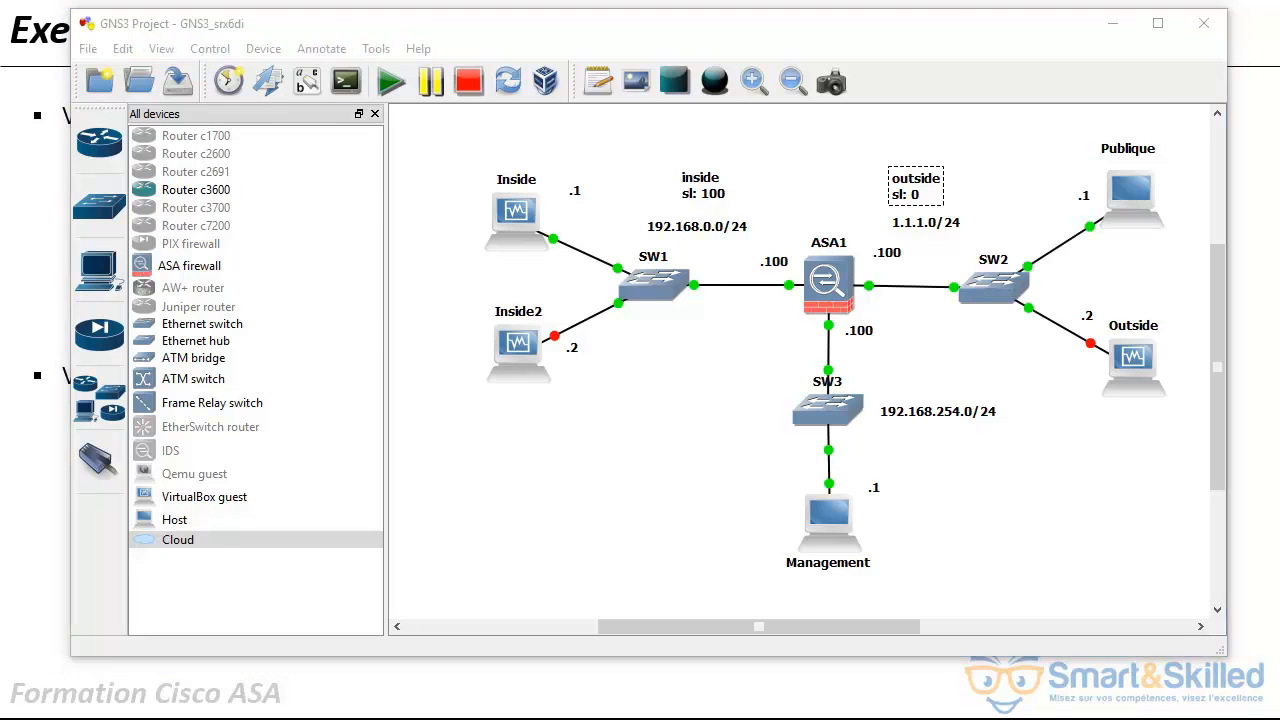
{"action": "double_click", "coordinate": [888, 248]}
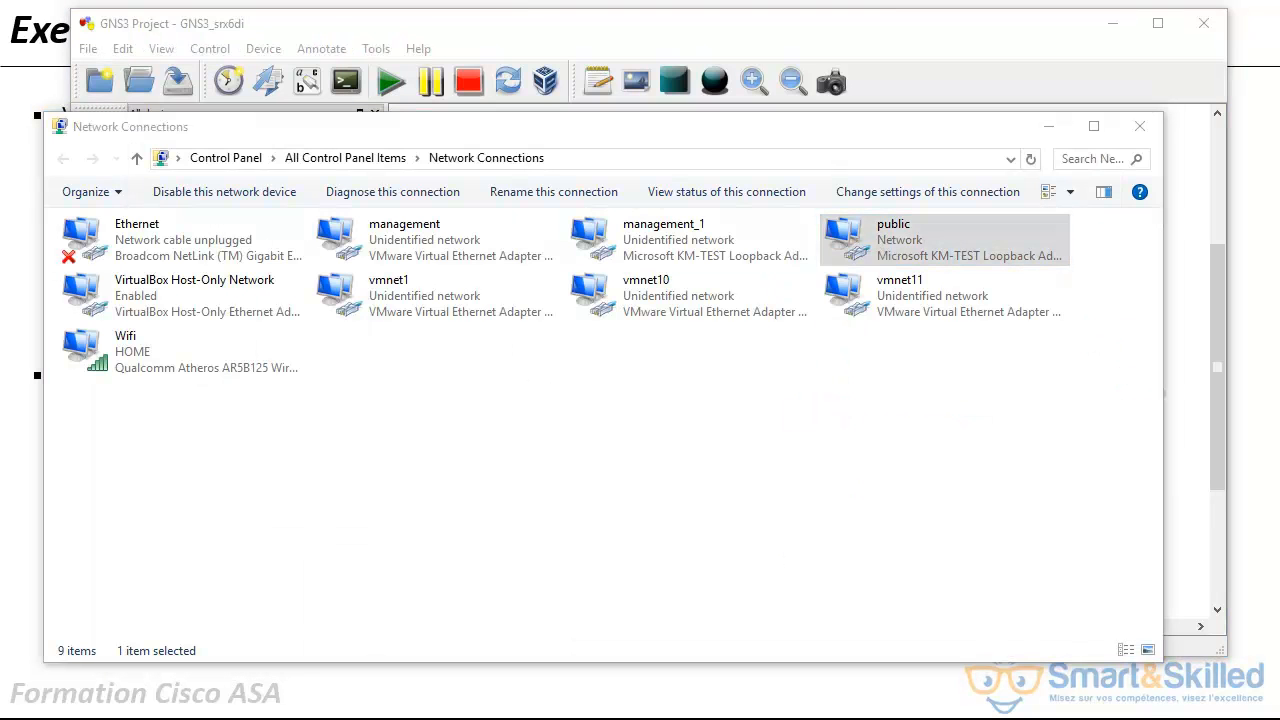
{"action": "left_click", "coordinate": [520, 360]}
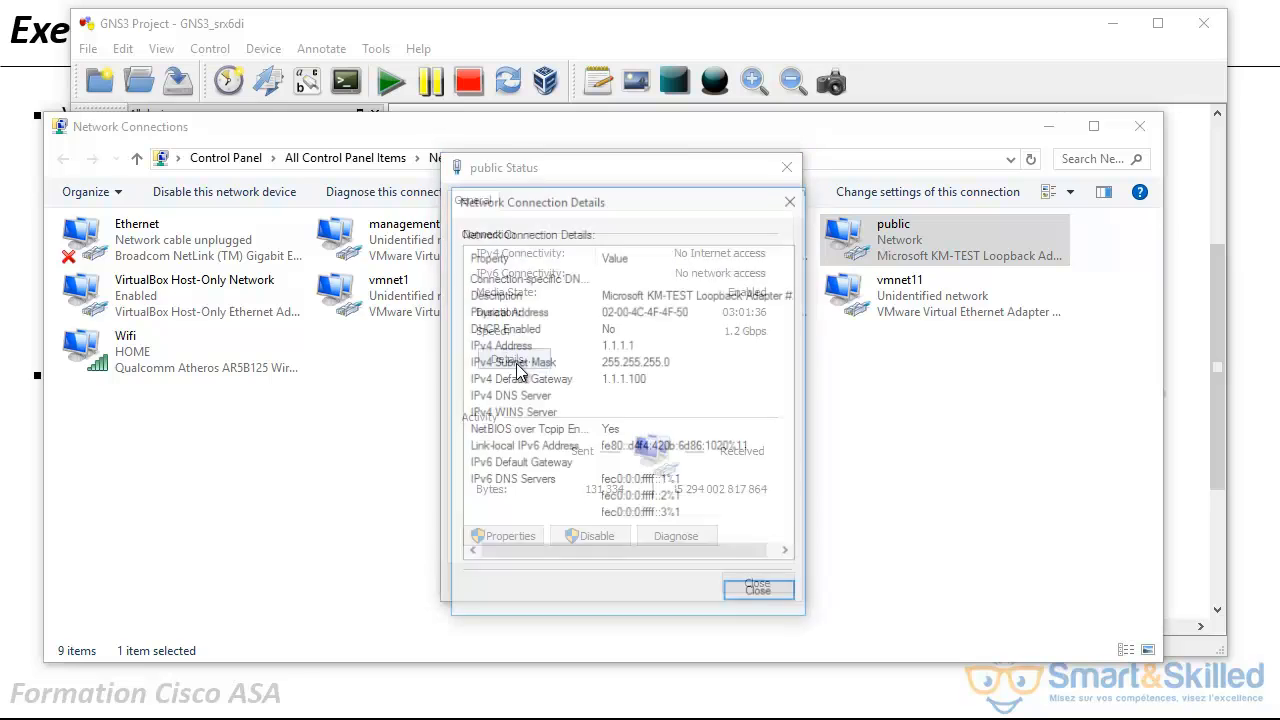
{"action": "left_click", "coordinate": [651, 347]}
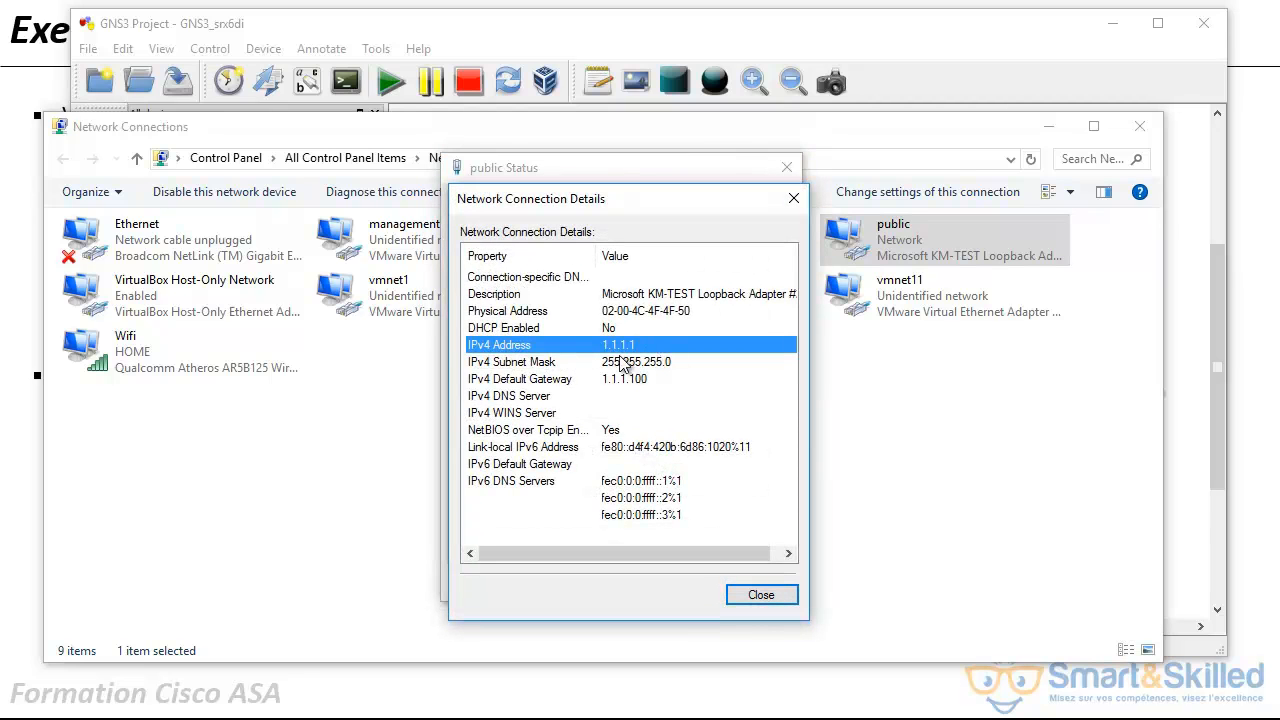
{"action": "left_click", "coordinate": [750, 597]}
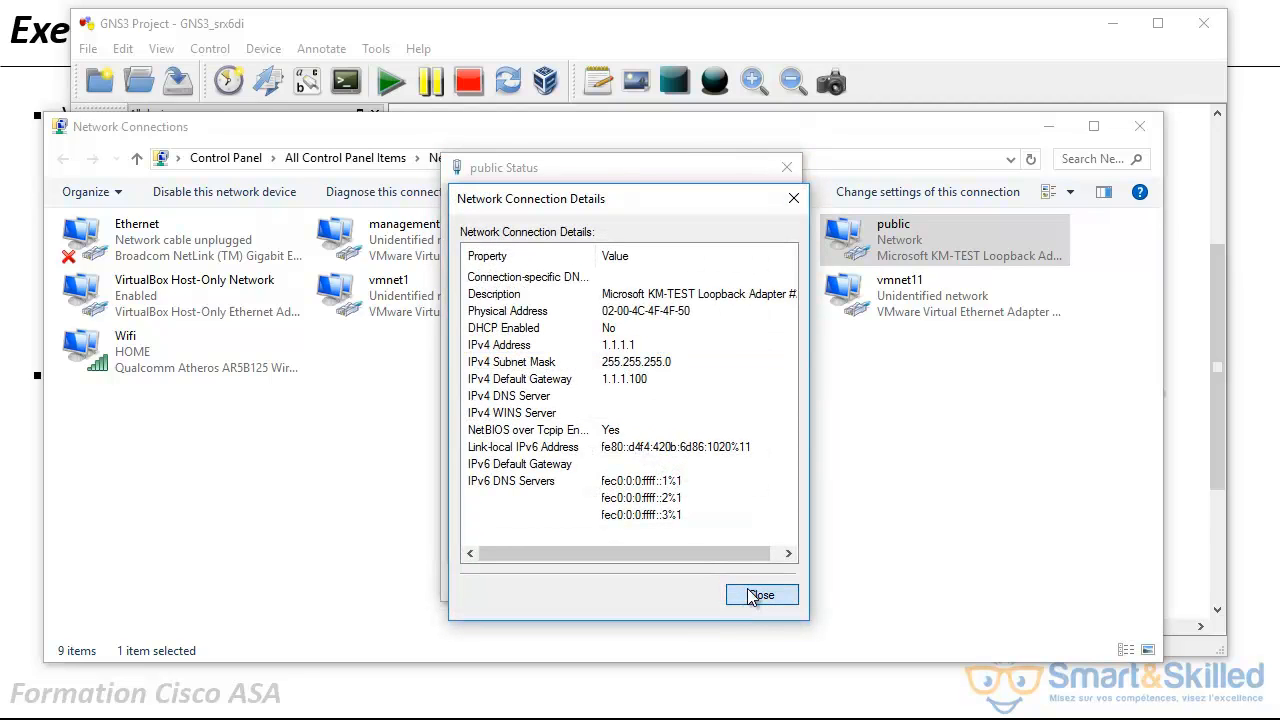
{"action": "left_click", "coordinate": [757, 584]}
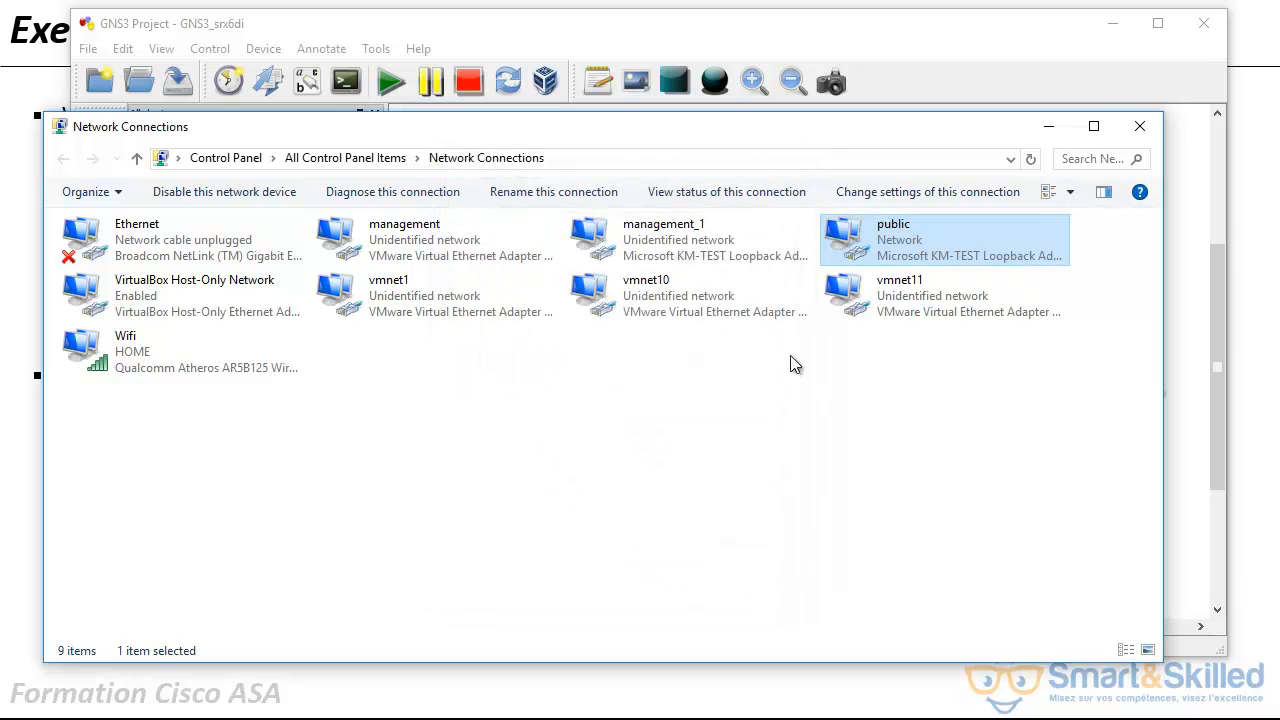
{"action": "left_click", "coordinate": [1139, 127]}
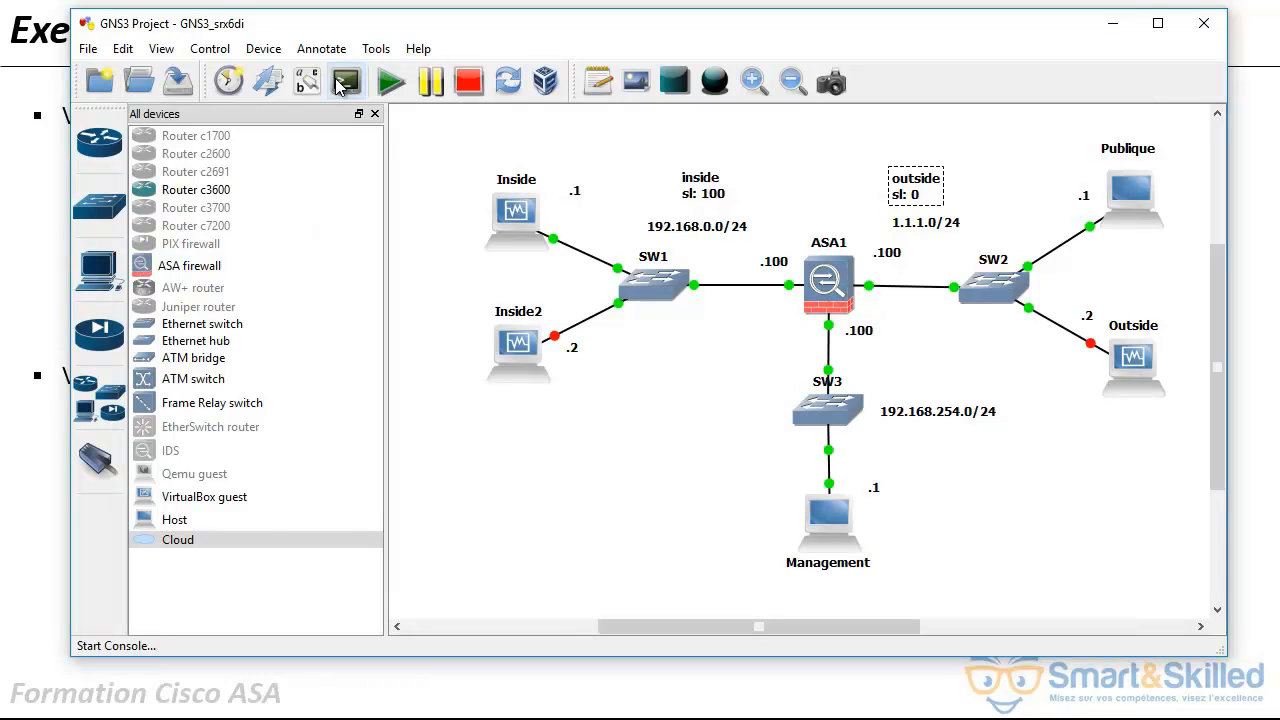
Display the interface labels again to check the ASA1 port on the outside network, then hide them.
{"action": "left_click", "coordinate": [307, 81]}
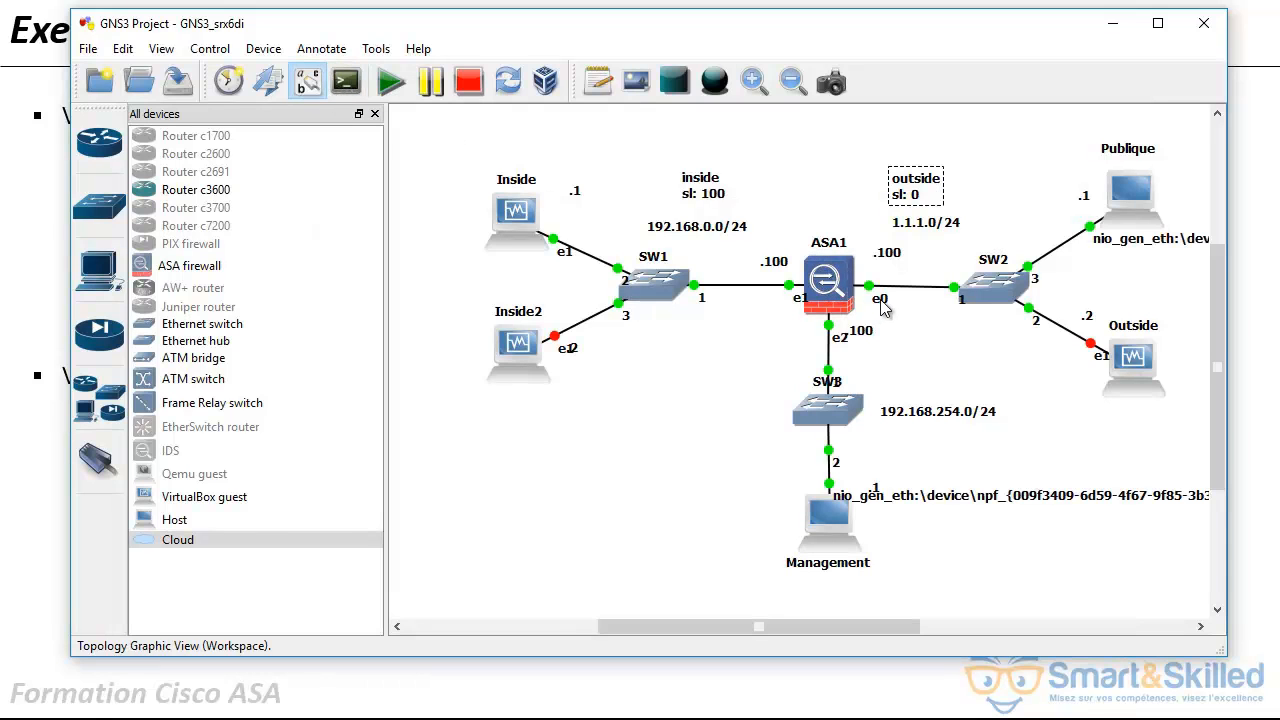
{"action": "left_click", "coordinate": [307, 81]}
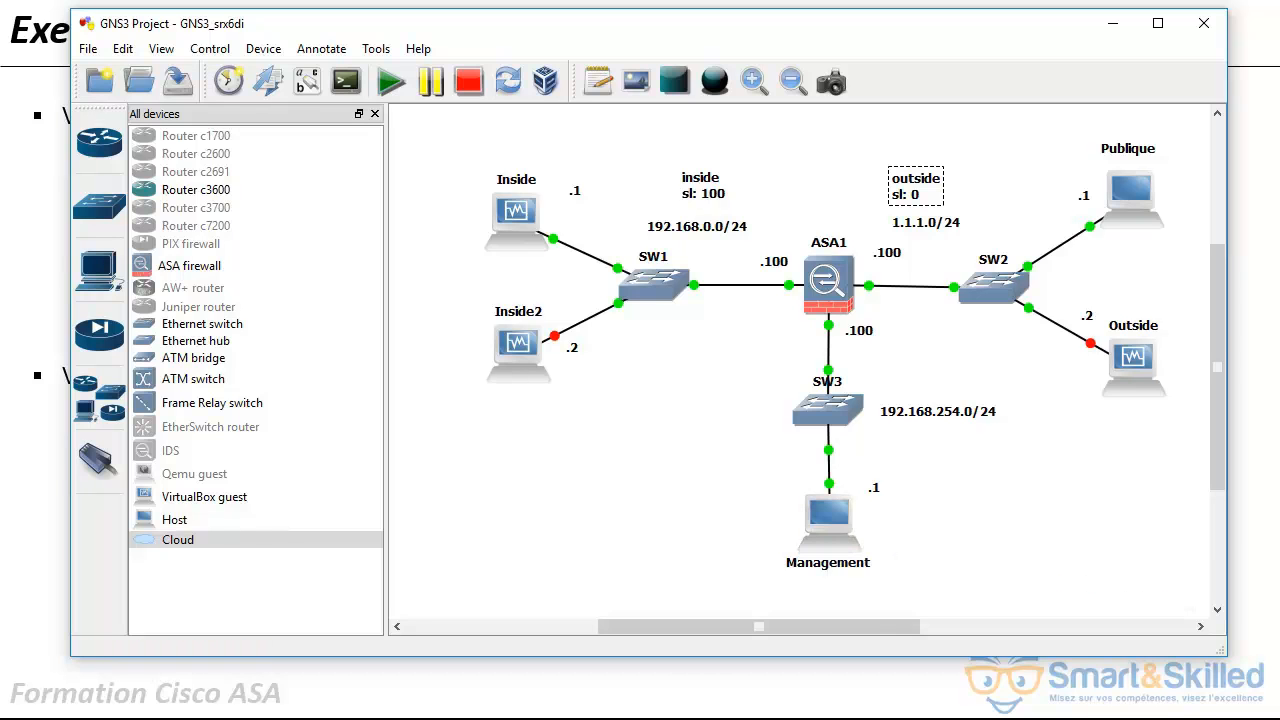
Open the host computer's network connections with ncpa.cpl.
{"action": "key", "text": "super"}
{"action": "type", "text": "n"}
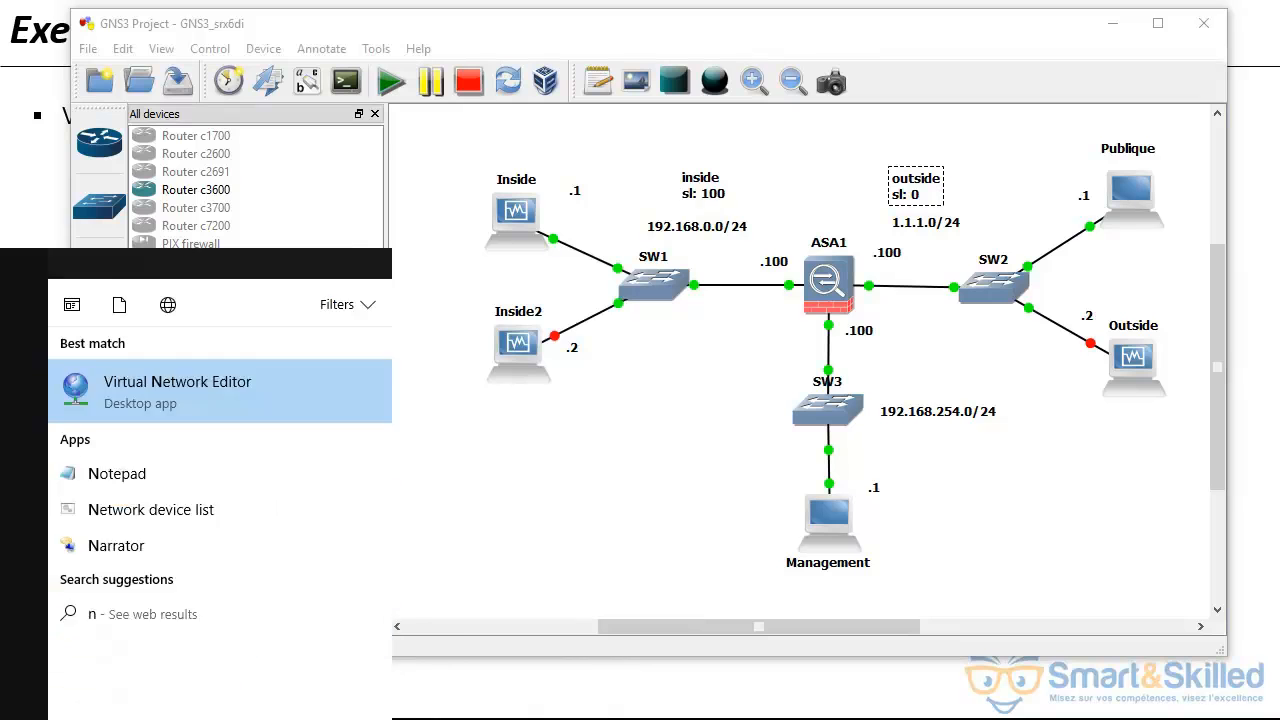
{"action": "type", "text": "cpa.cpl"}
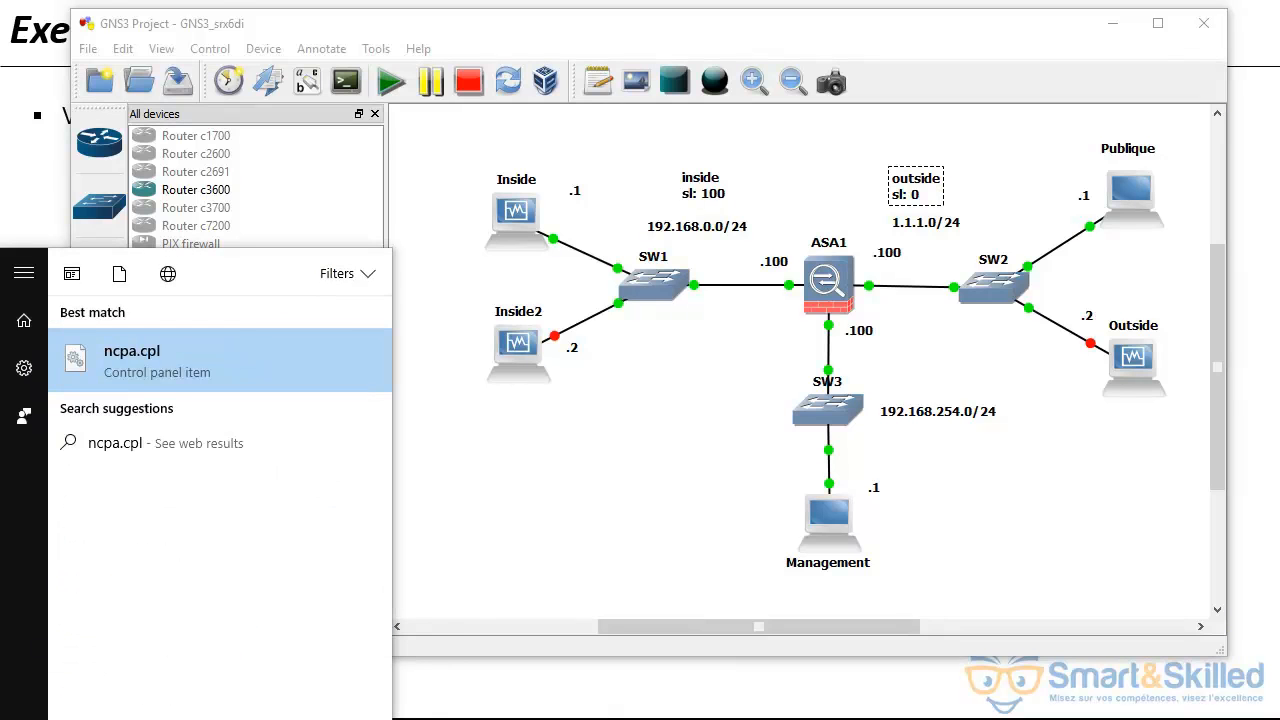
{"action": "left_click", "coordinate": [100, 352]}
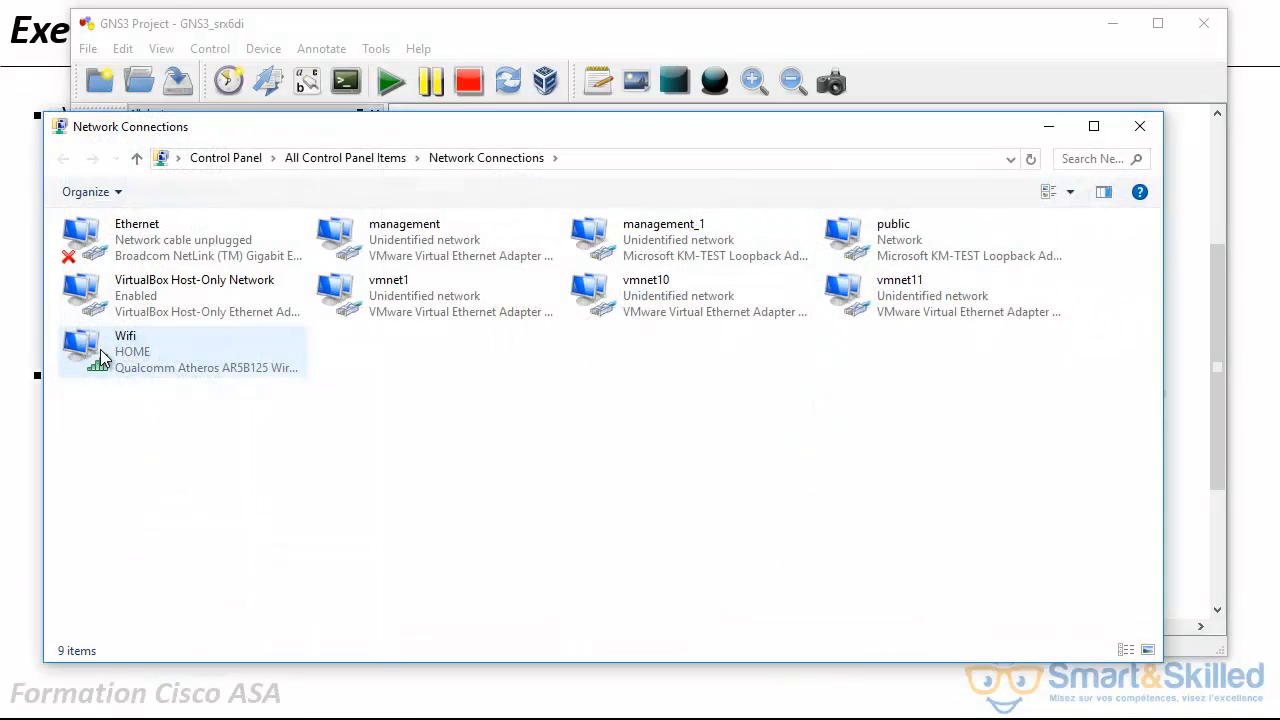
Examine the IPv4 address in the connection details of the management_1 adapter, then close Network Connections.
{"action": "left_click", "coordinate": [640, 226]}
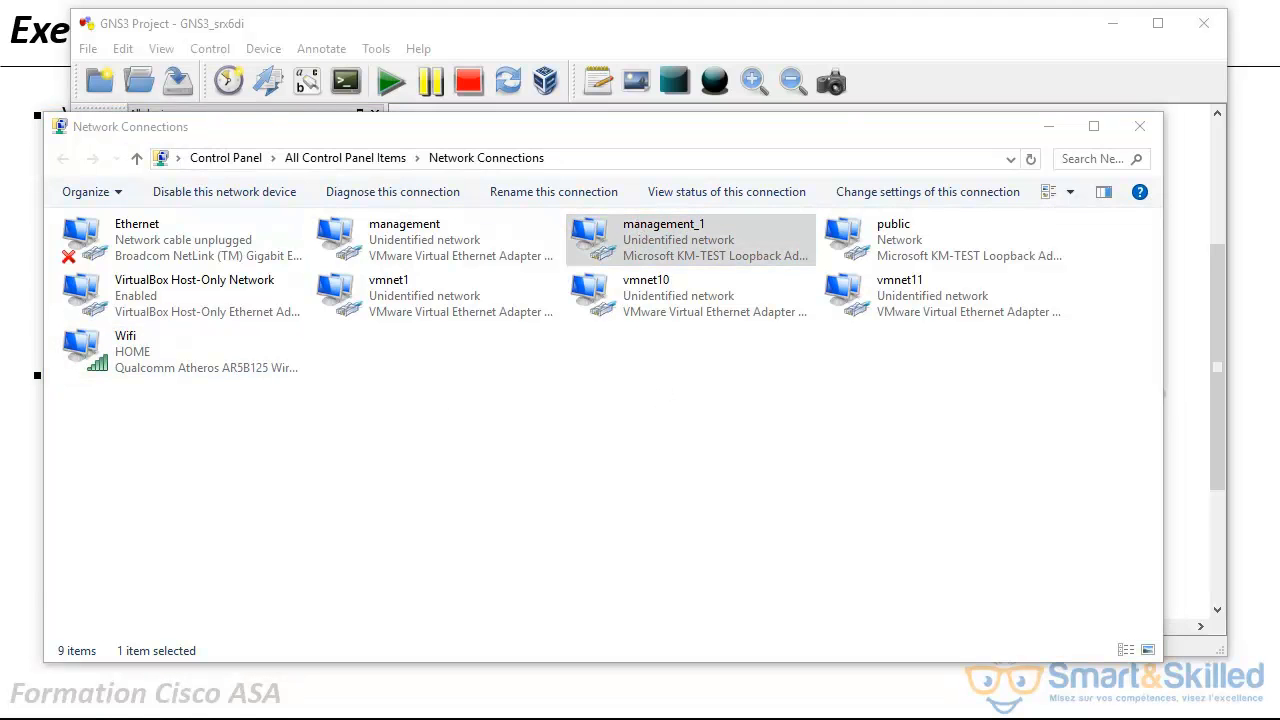
{"action": "key", "text": "Return"}
{"action": "left_click", "coordinate": [322, 345]}
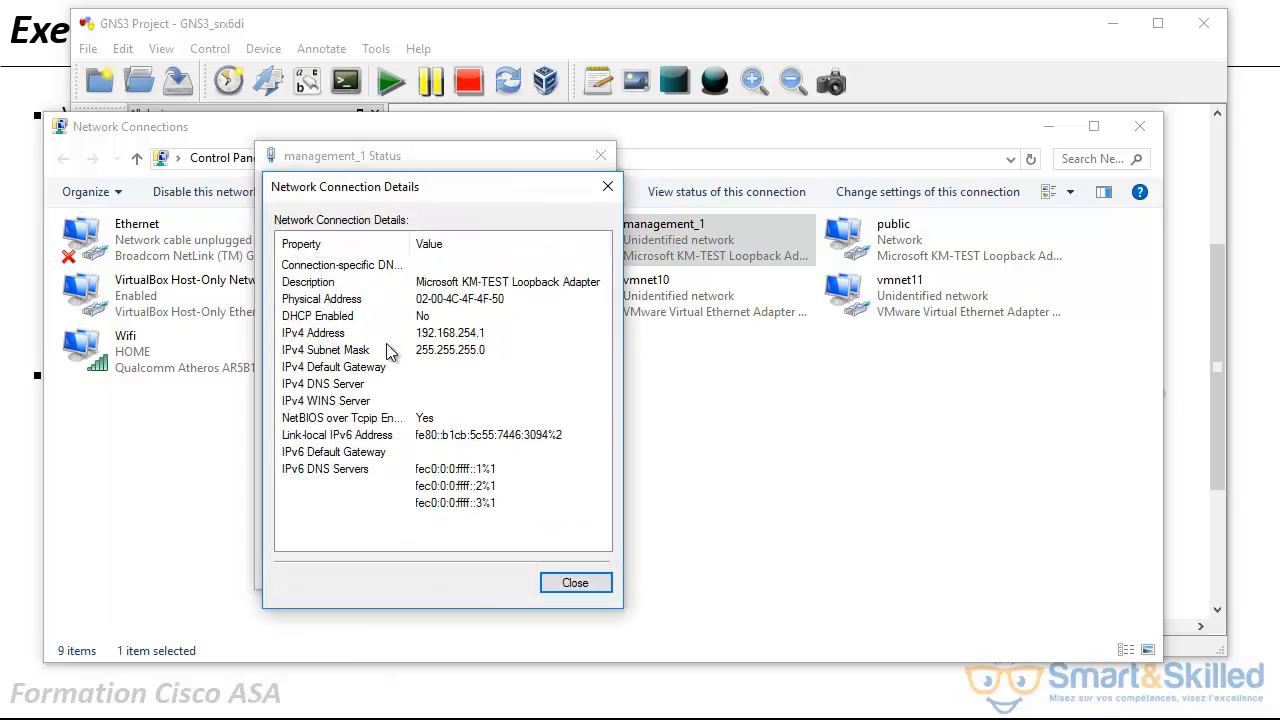
{"action": "left_click", "coordinate": [416, 336]}
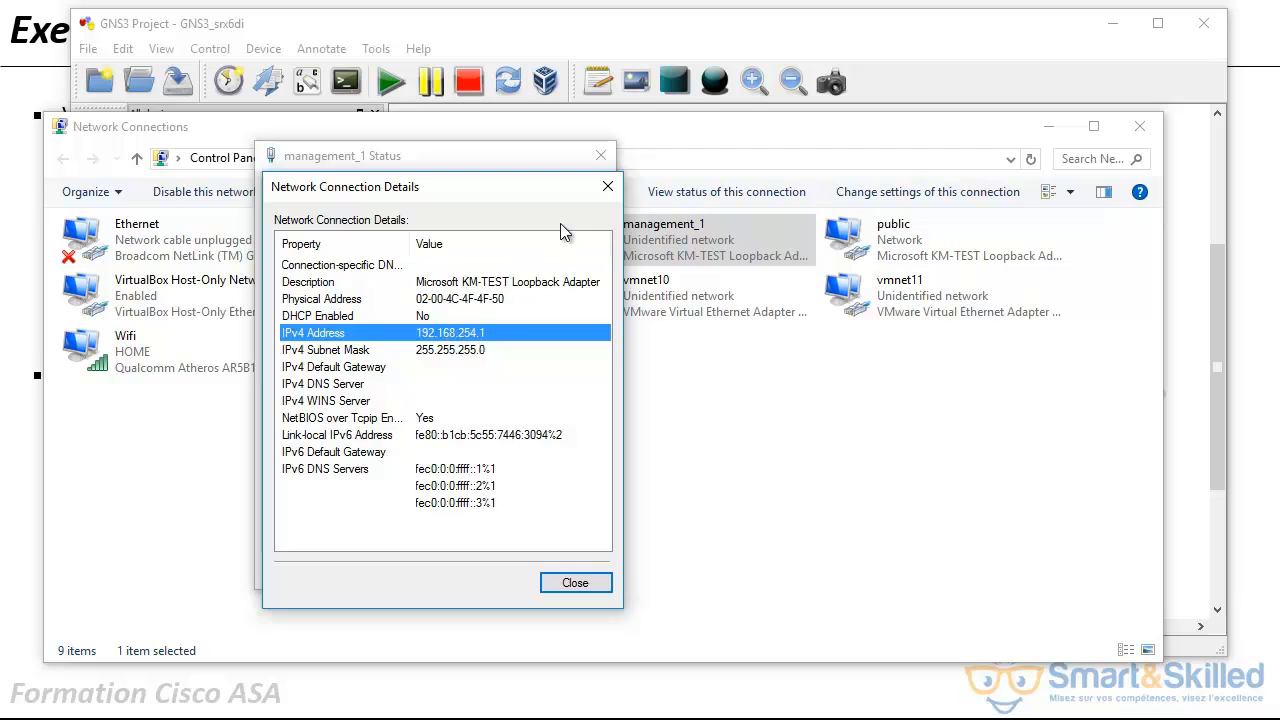
{"action": "left_click", "coordinate": [606, 188]}
{"action": "left_click", "coordinate": [601, 155]}
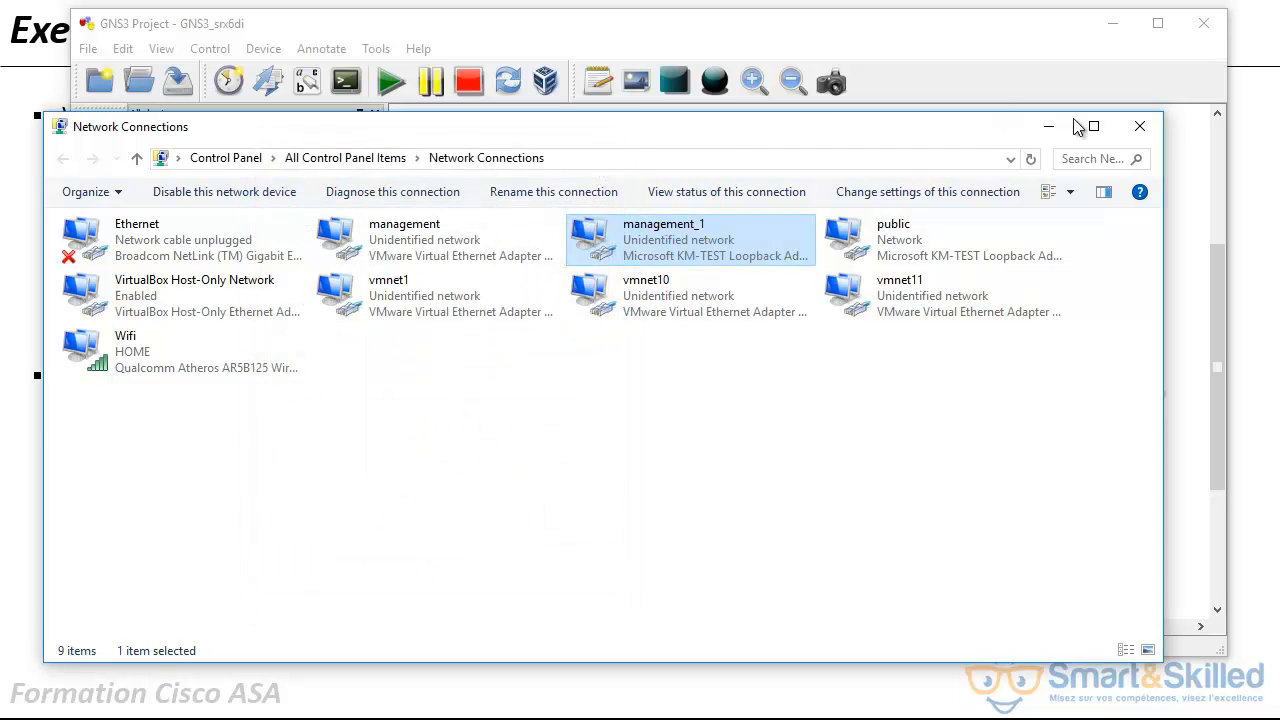
{"action": "left_click", "coordinate": [1139, 126]}
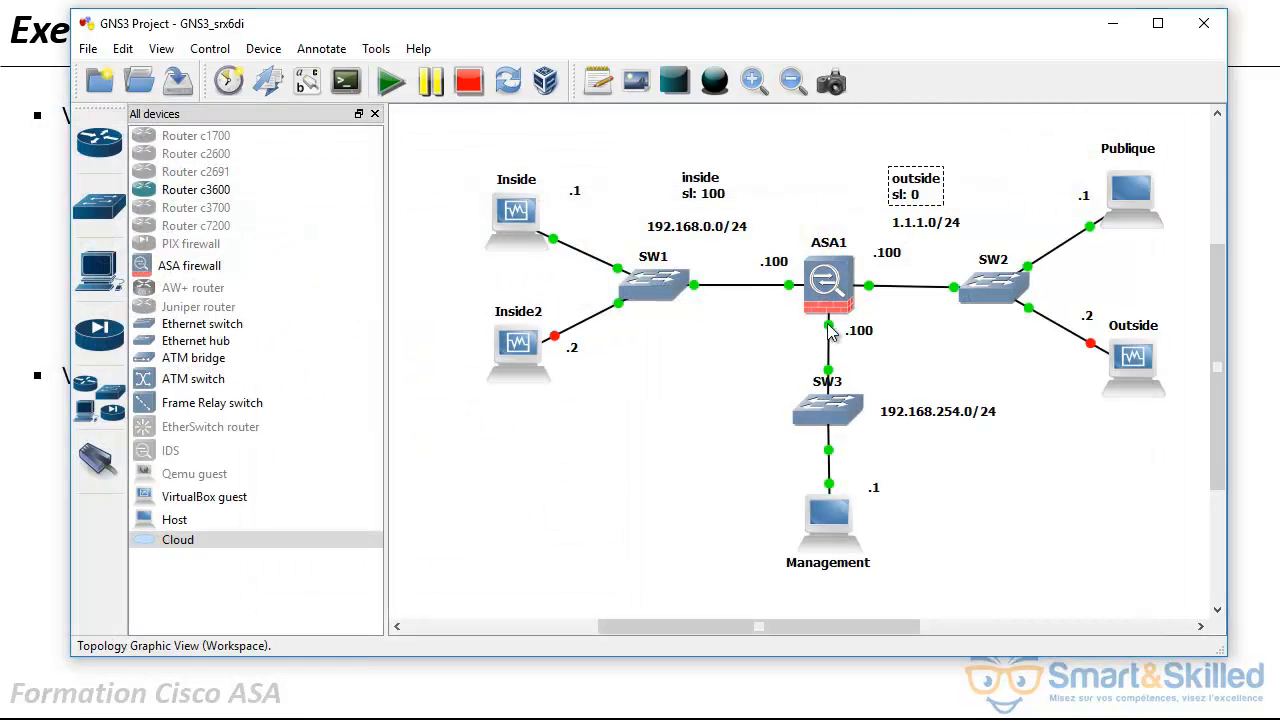
Display the interface labels to check the ASA1 port leading to SW3 and the management network, then hide them.
{"action": "left_click", "coordinate": [307, 82]}
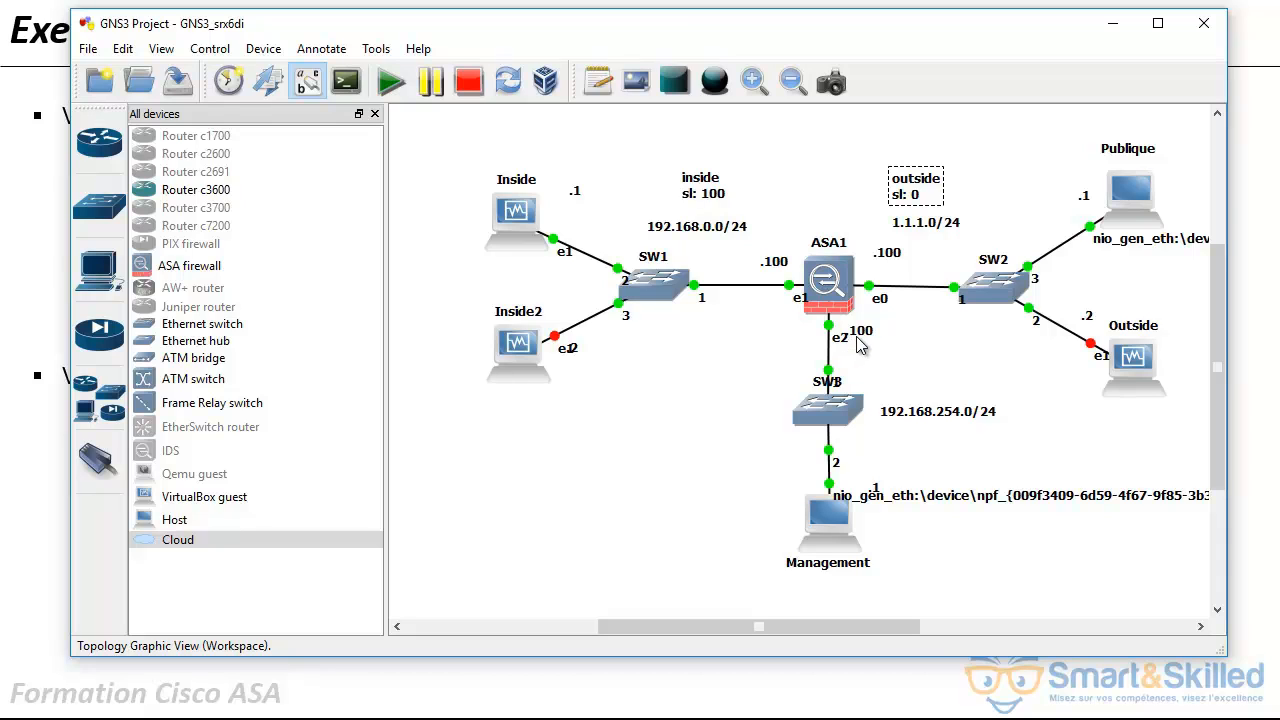
{"action": "left_click", "coordinate": [313, 85]}
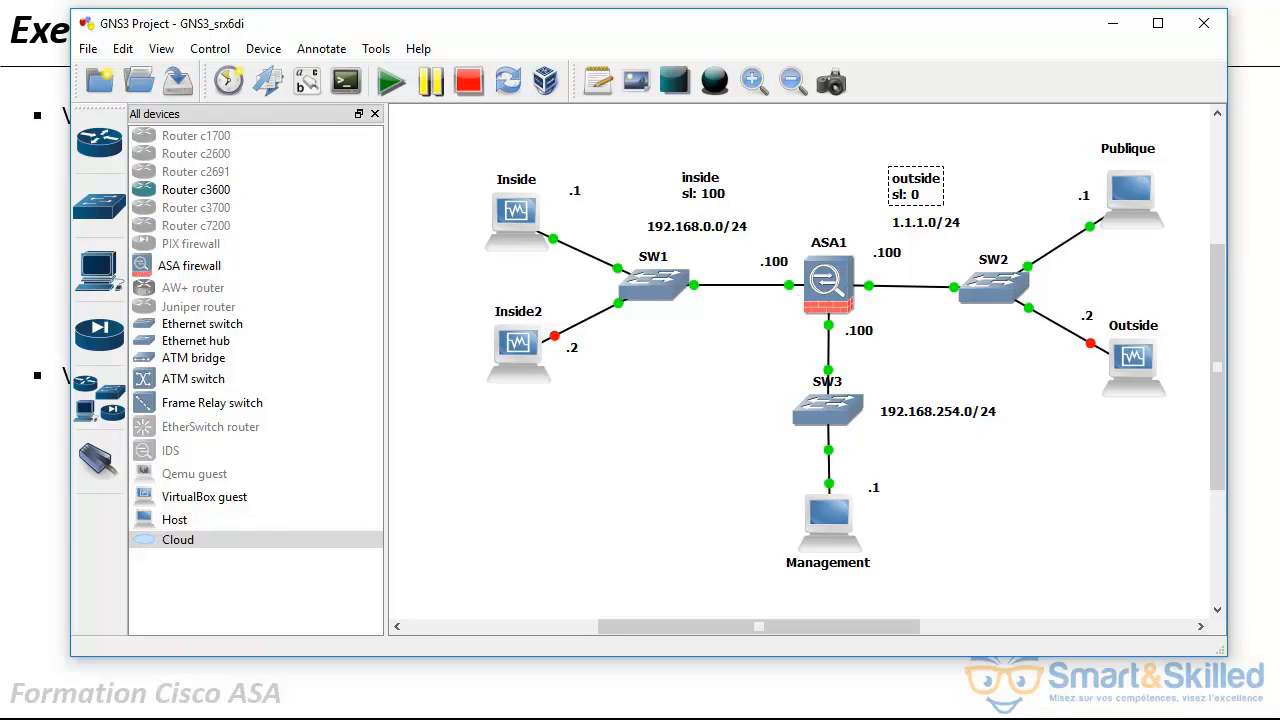
Bring up the ASA1 console and narrow its window to uncover more of the outside network in the topology.
{"action": "left_click", "coordinate": [155, 4]}
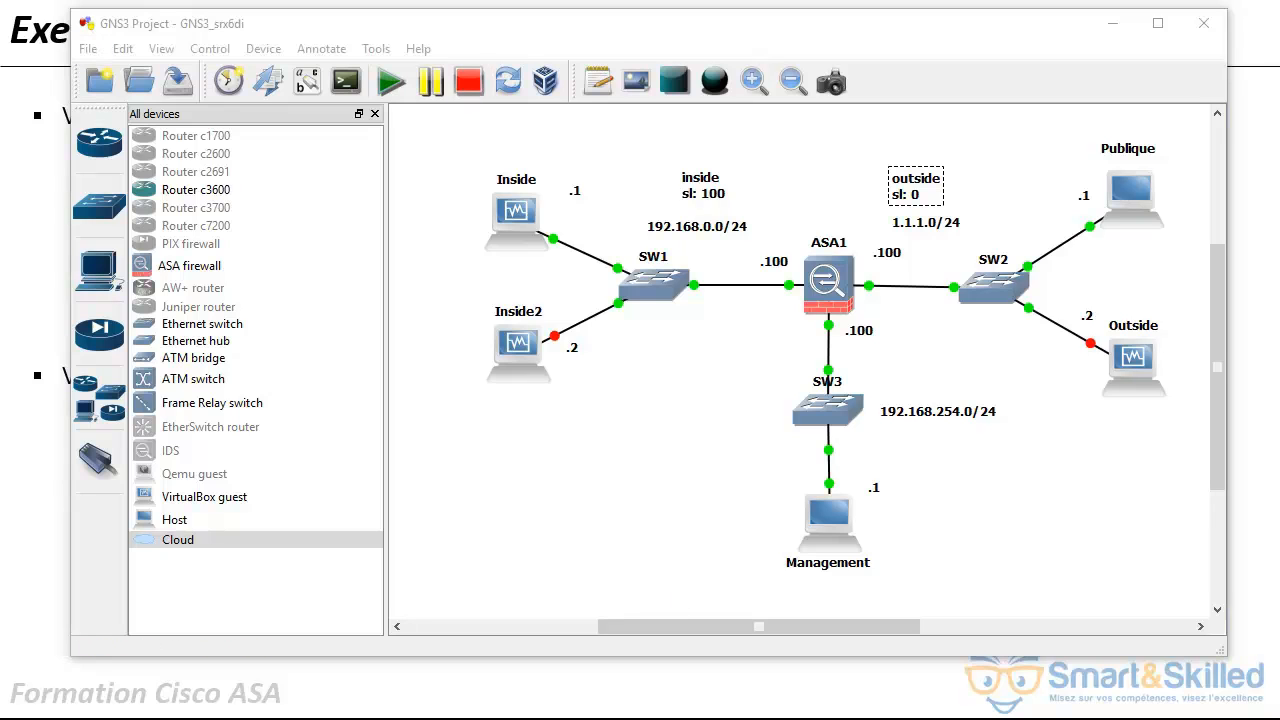
{"action": "left_click_drag", "start_coordinate": [0, 62], "coordinate": [398, 76]}
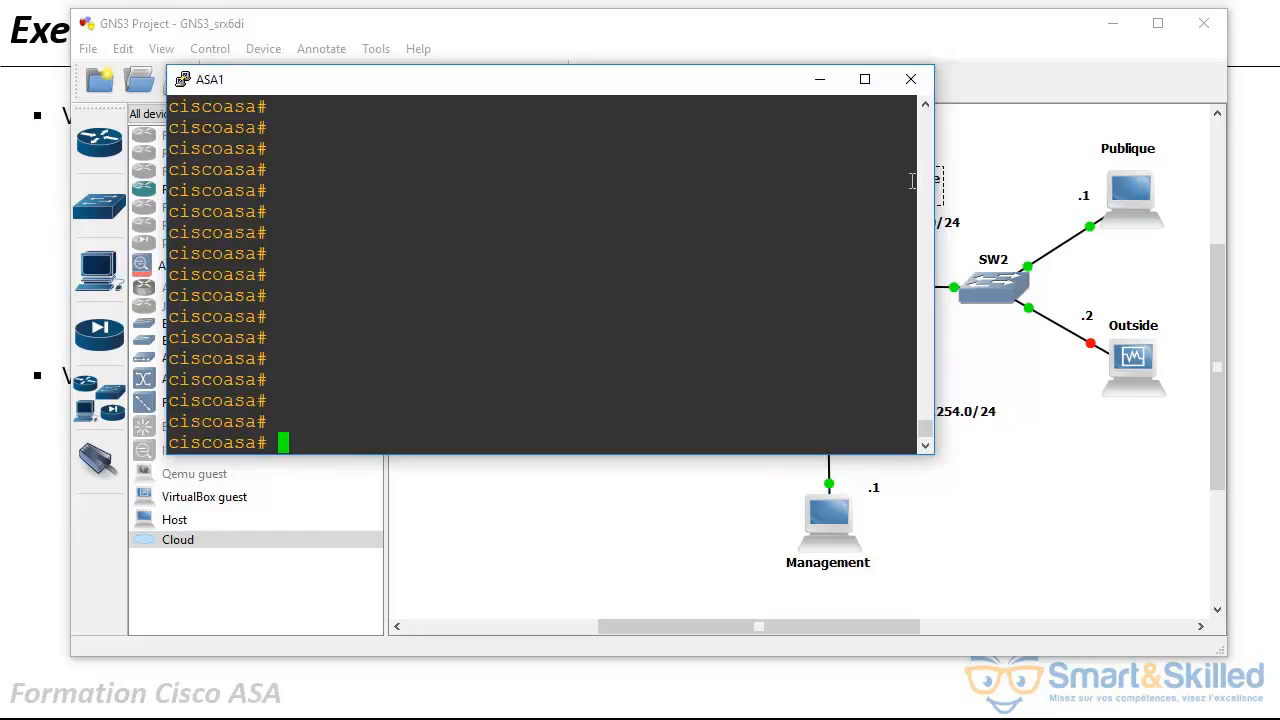
{"action": "left_click_drag", "start_coordinate": [932, 196], "coordinate": [868, 196]}
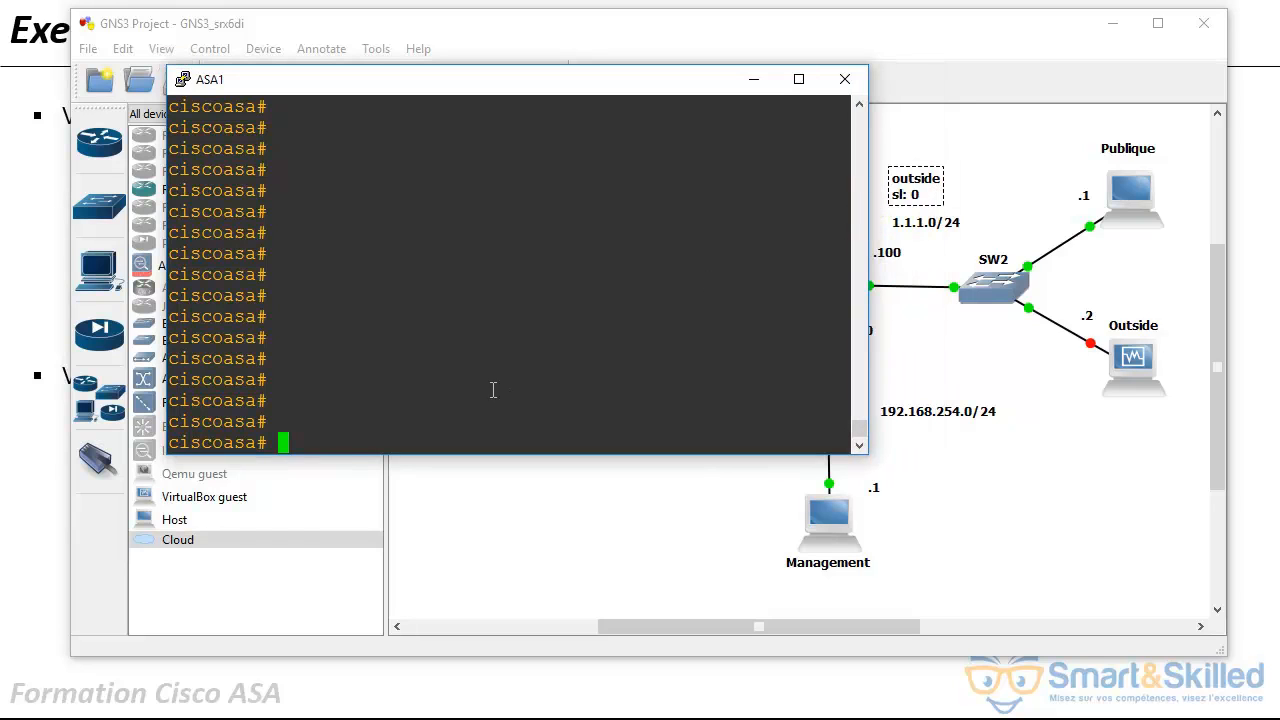
Show the running configuration of interface g 0 on ASA1 and move the console window clear of the firewall in the topology.
{"action": "type", "text": "show run itn"}
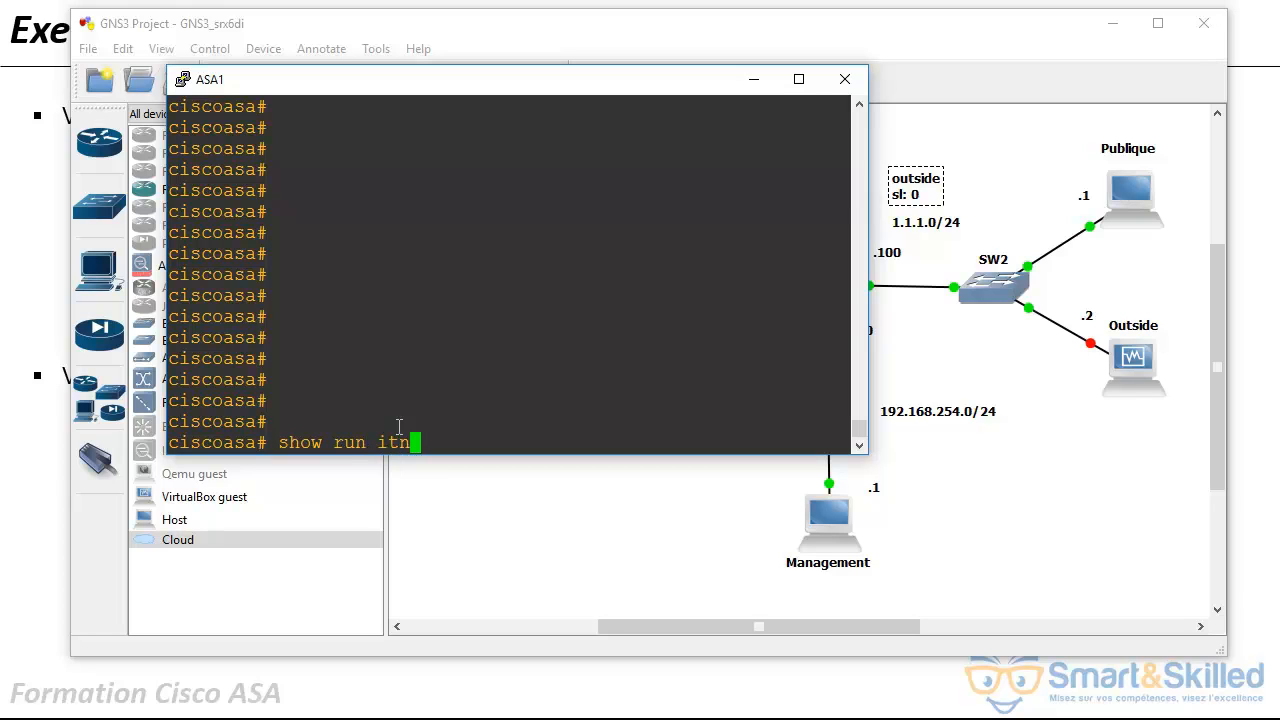
{"action": "key", "text": "BackSpace"}
{"action": "key", "text": "BackSpace"}
{"action": "type", "text": "nt g 0"}
{"action": "key", "text": "Return"}
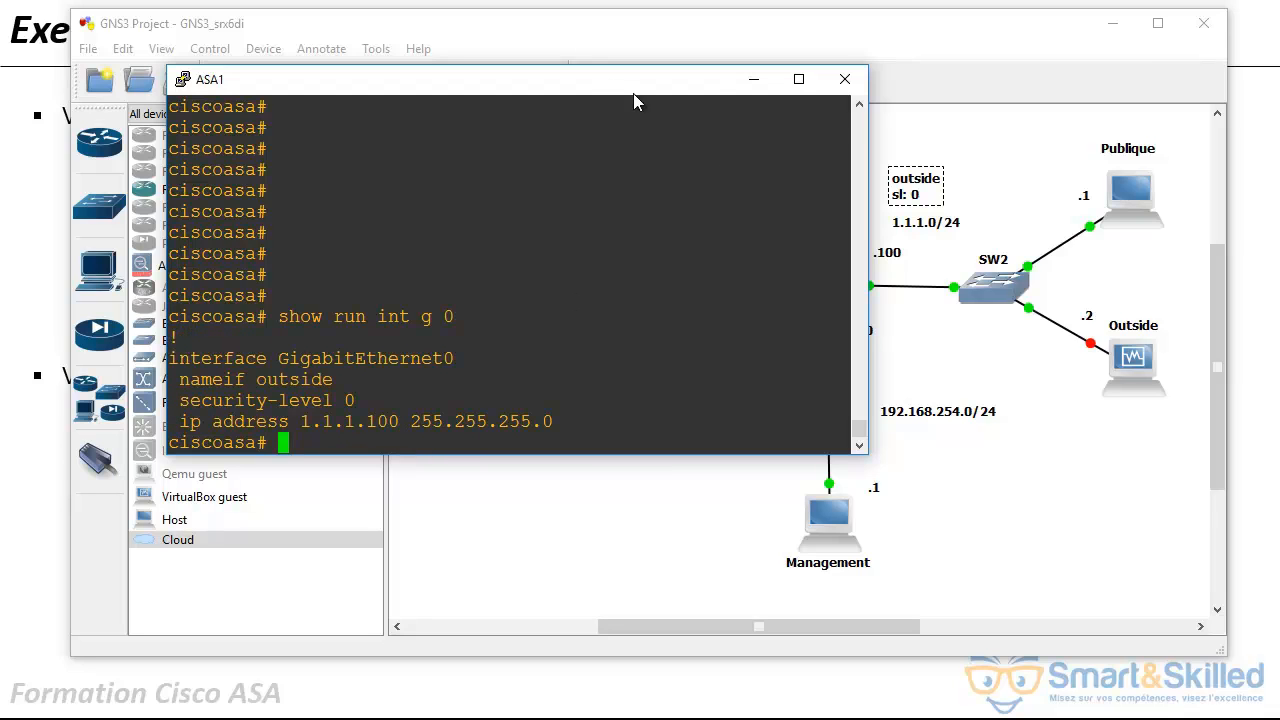
{"action": "left_click_drag", "start_coordinate": [681, 88], "coordinate": [529, 115]}
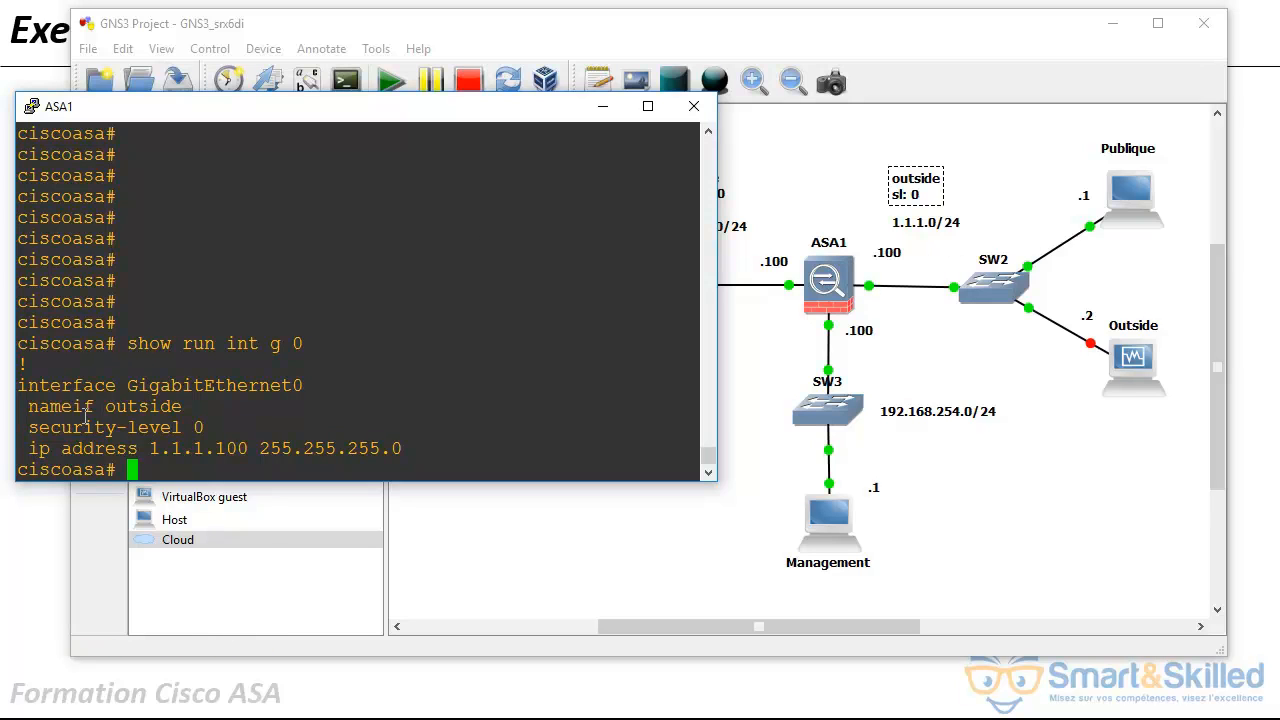
Examine the nameif, security-level and ip address lines of the outside interface's configuration.
{"action": "left_click_drag", "start_coordinate": [52, 406], "coordinate": [195, 410]}
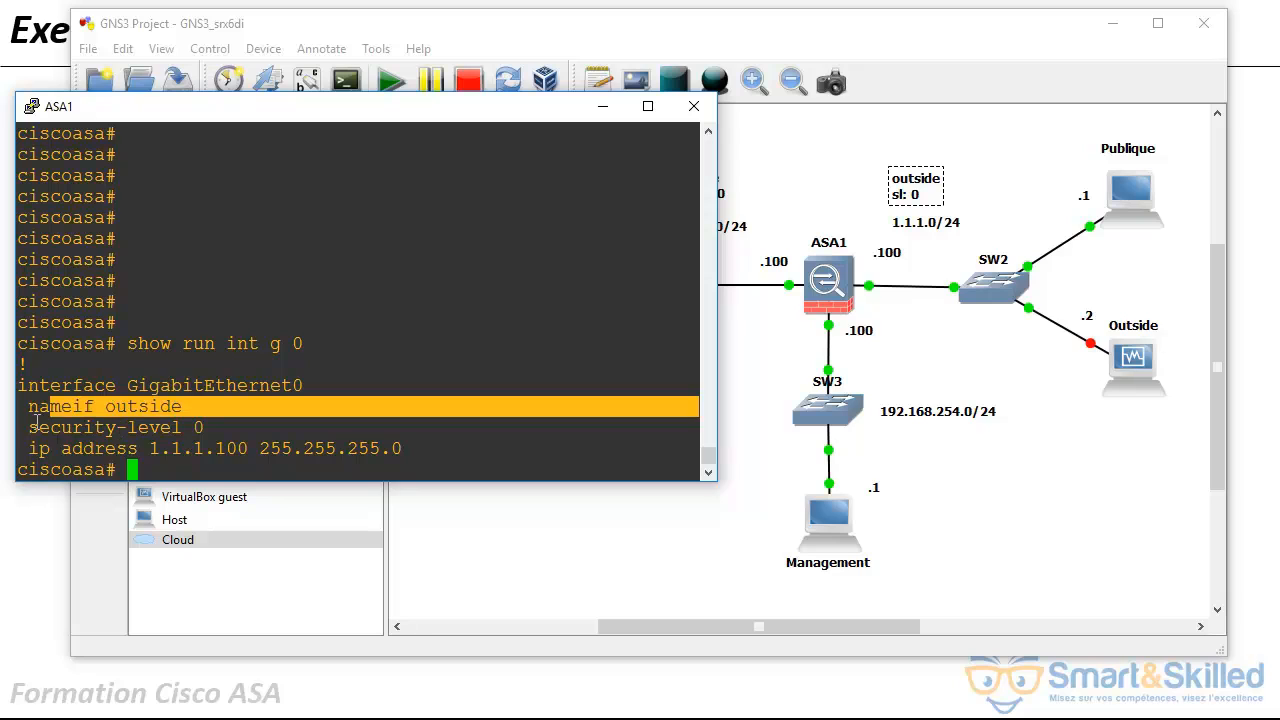
{"action": "left_click_drag", "start_coordinate": [36, 420], "coordinate": [213, 420]}
{"action": "left_click", "coordinate": [56, 448]}
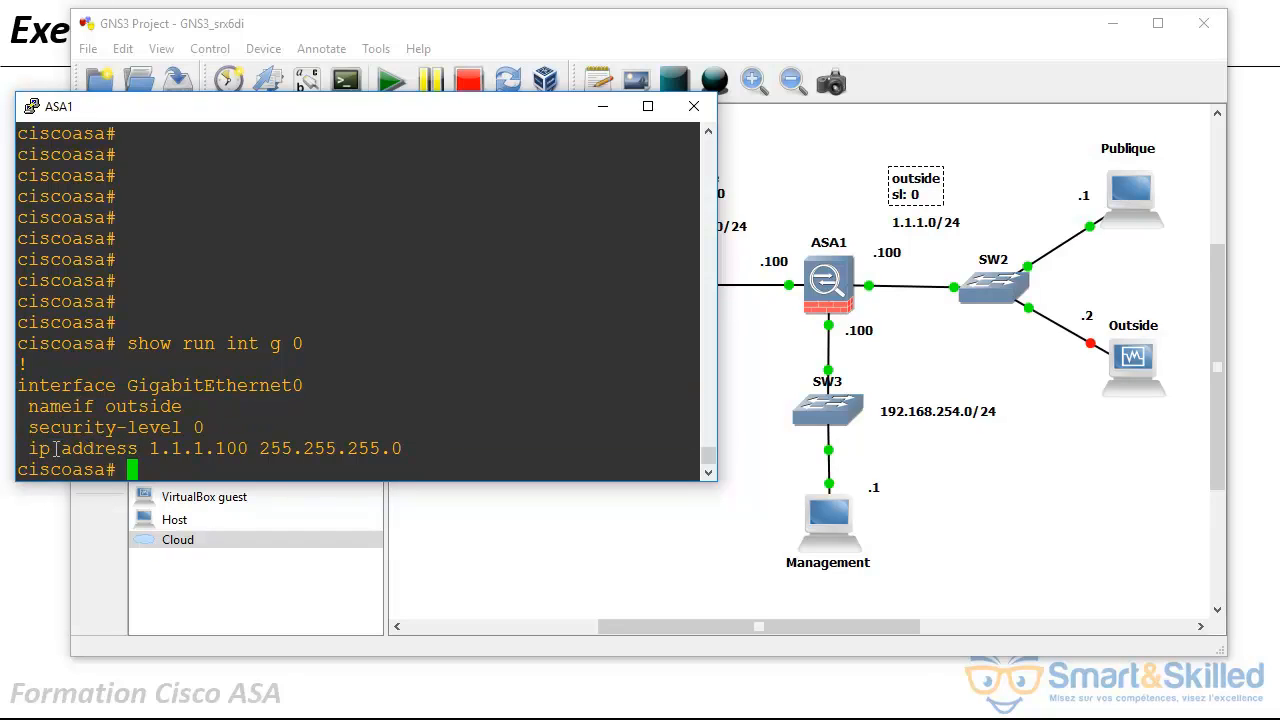
{"action": "left_click_drag", "start_coordinate": [36, 449], "coordinate": [165, 448]}
{"action": "left_click", "coordinate": [161, 466]}
Show the running configuration of interface g 1 on ASA1, shifting the console window slightly.
{"action": "key", "text": "Up"}
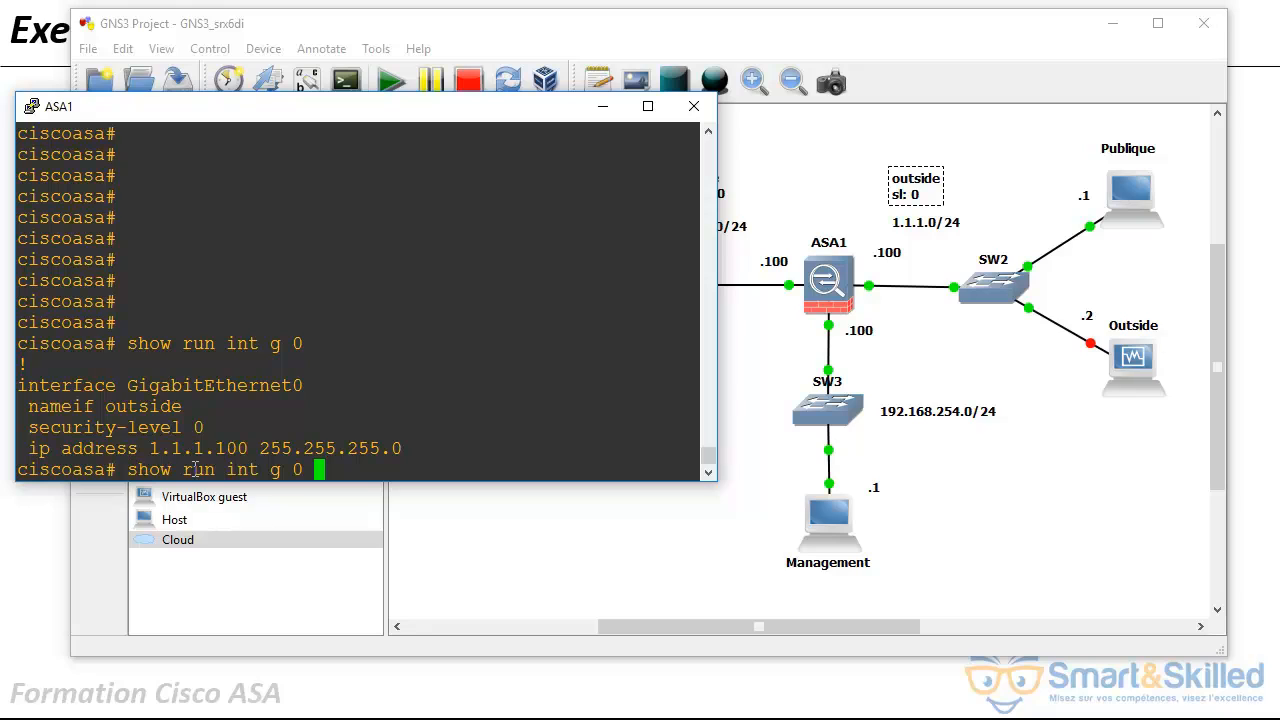
{"action": "key", "text": "BackSpace"}
{"action": "key", "text": "BackSpace"}
{"action": "type", "text": "1"}
{"action": "mouse_move", "coordinate": [472, 105]}
{"action": "left_mouse_down"}
{"action": "mouse_move", "coordinate": [614, 348]}
{"action": "mouse_move", "coordinate": [488, 120]}
{"action": "left_mouse_up"}
{"action": "key", "text": "Return"}
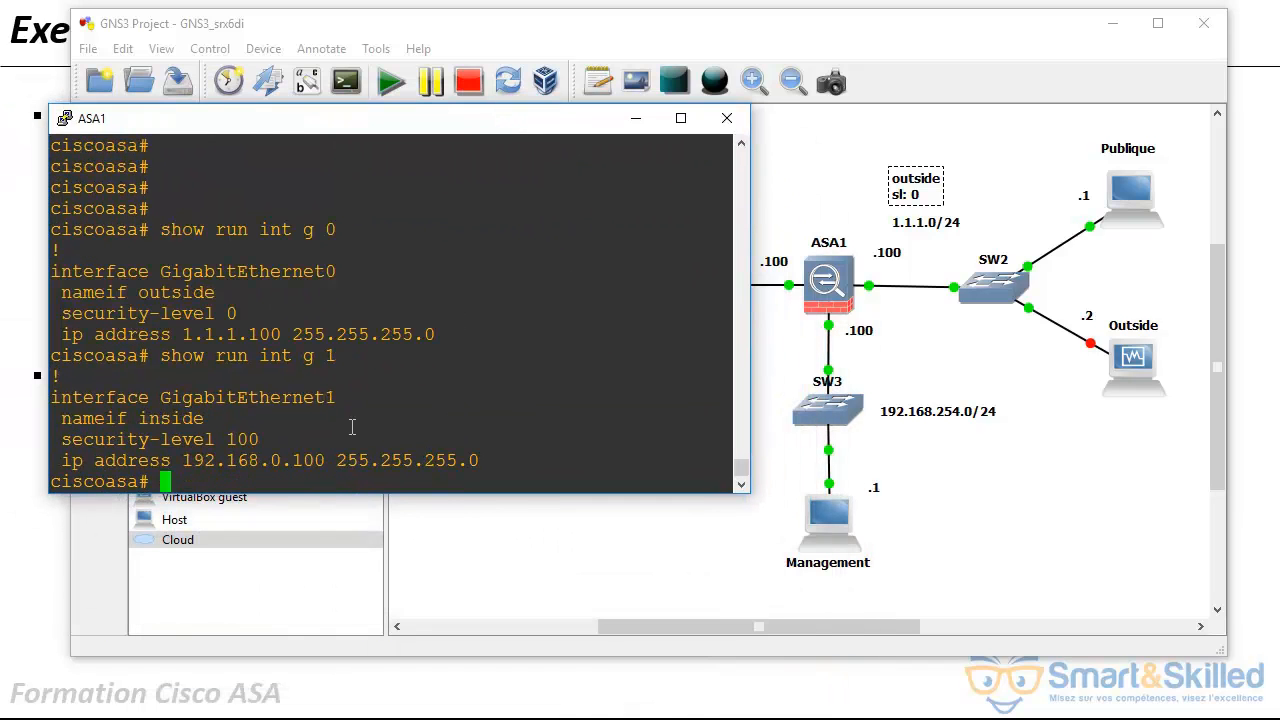
Examine the nameif, security level, IP address and subnet mask of GigabitEthernet1.
{"action": "left_click_drag", "start_coordinate": [96, 412], "coordinate": [206, 418]}
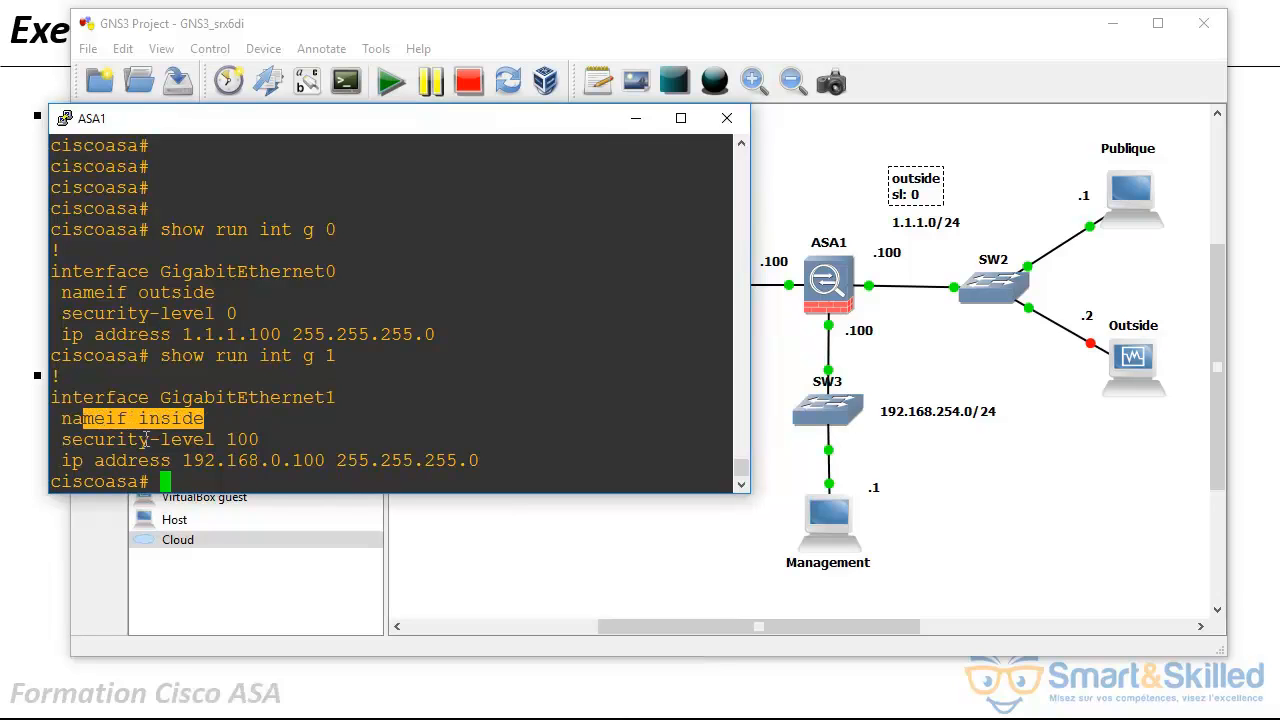
{"action": "left_click_drag", "start_coordinate": [72, 440], "coordinate": [260, 440]}
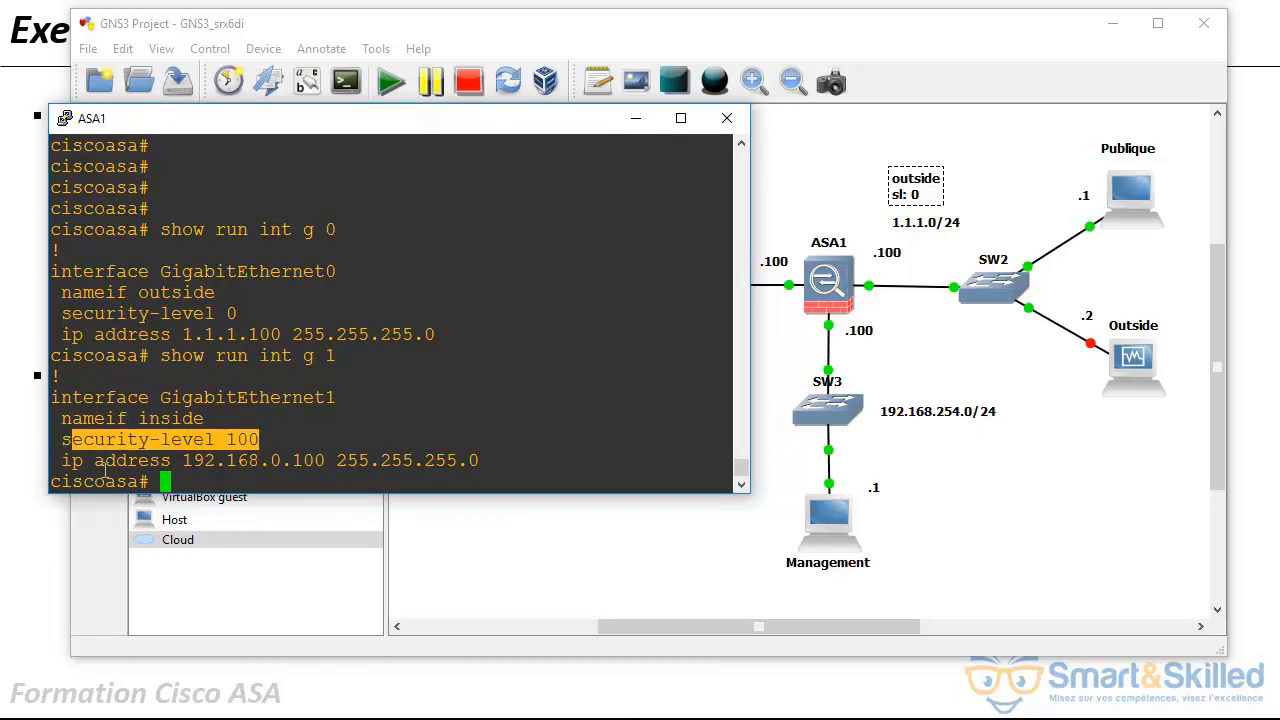
{"action": "left_click_drag", "start_coordinate": [96, 461], "coordinate": [496, 460]}
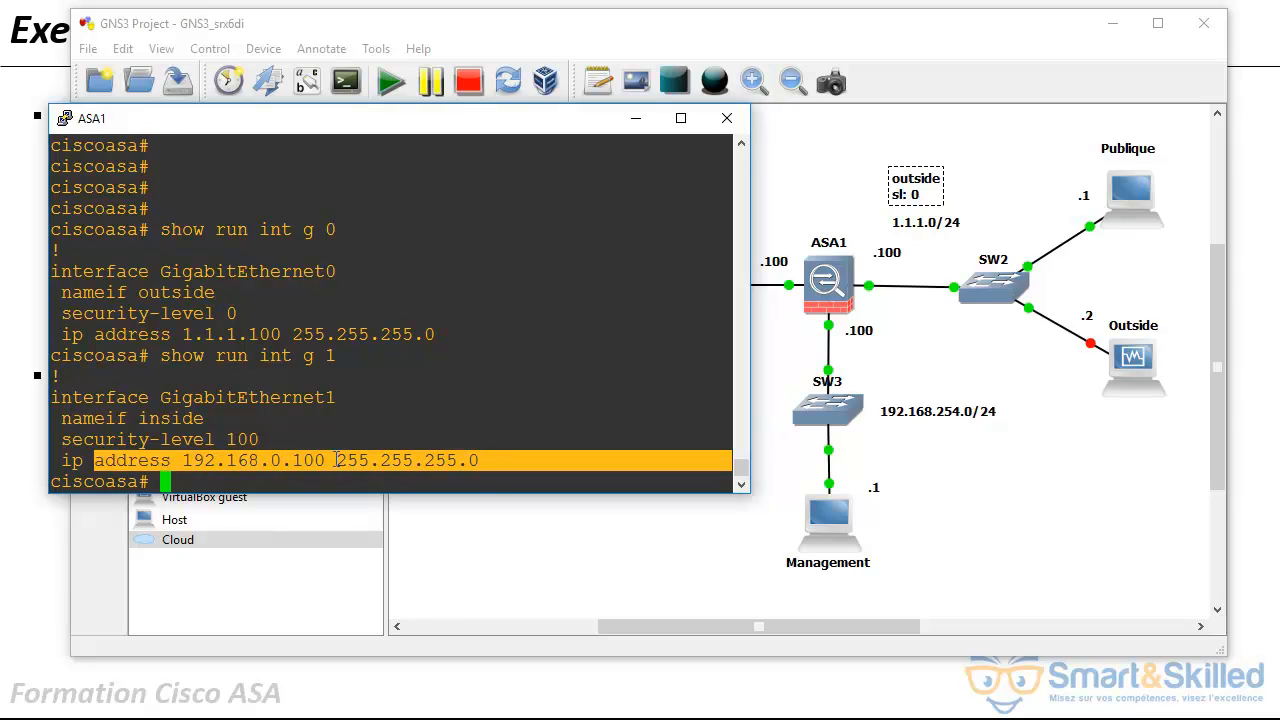
{"action": "left_click_drag", "start_coordinate": [393, 459], "coordinate": [409, 457]}
{"action": "left_click_drag", "start_coordinate": [494, 458], "coordinate": [357, 460]}
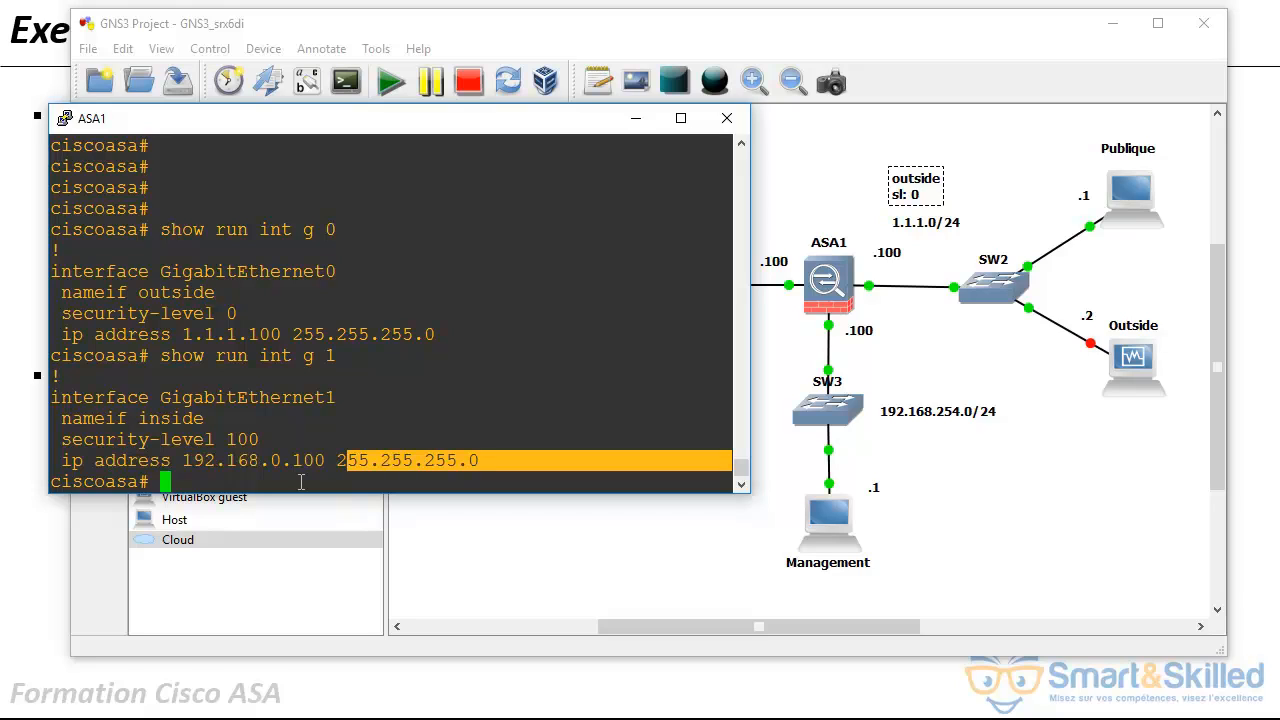
Show the running configuration of interface g 2 on ASA1.
{"action": "left_click", "coordinate": [190, 476]}
{"action": "key", "text": "Up"}
{"action": "key", "text": "BackSpace"}
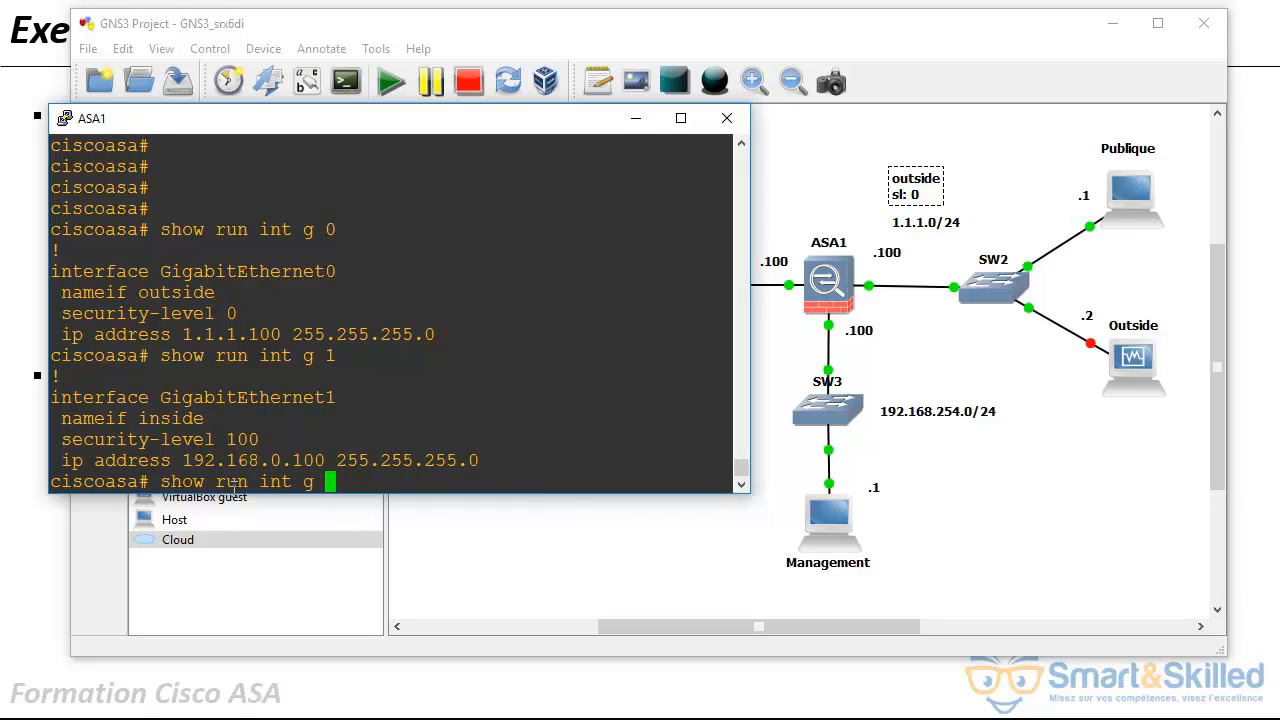
{"action": "type", "text": "2"}
{"action": "key", "text": "Return"}
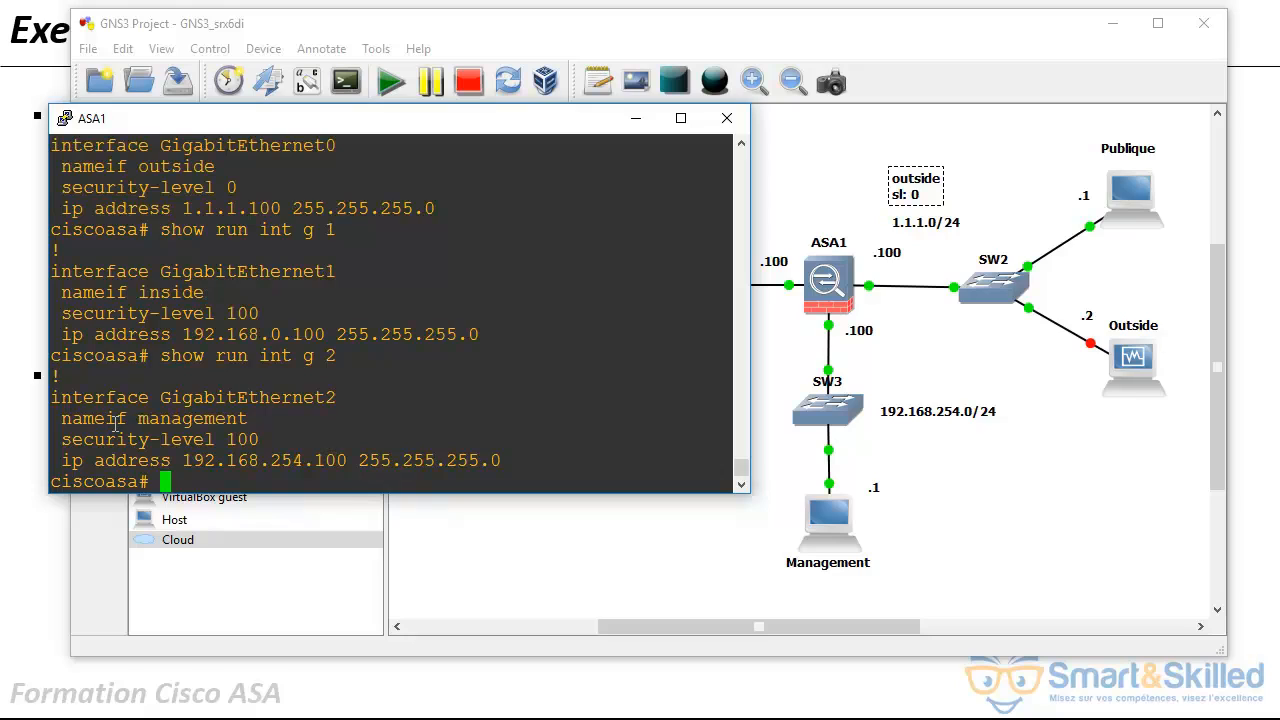
Examine the name, security level and IP address configured on GigabitEthernet2.
{"action": "double_click", "coordinate": [152, 420]}
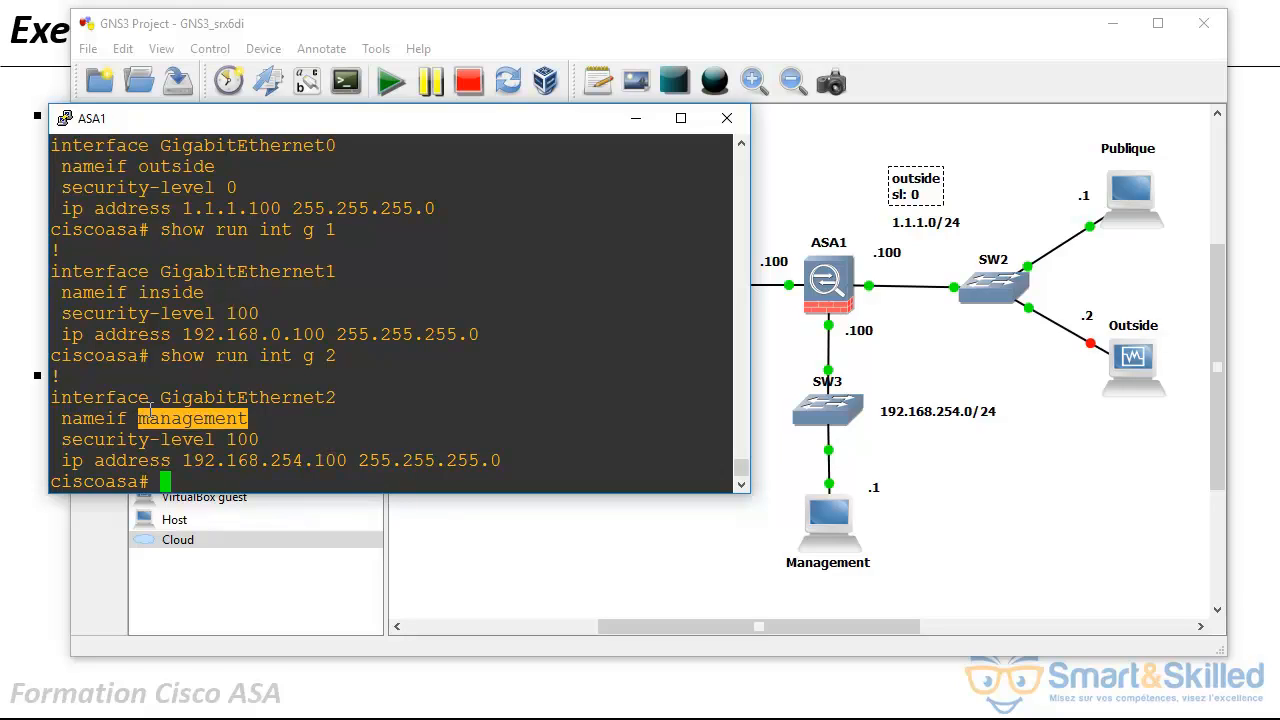
{"action": "left_click", "coordinate": [95, 440]}
{"action": "left_click_drag", "start_coordinate": [95, 440], "coordinate": [267, 442]}
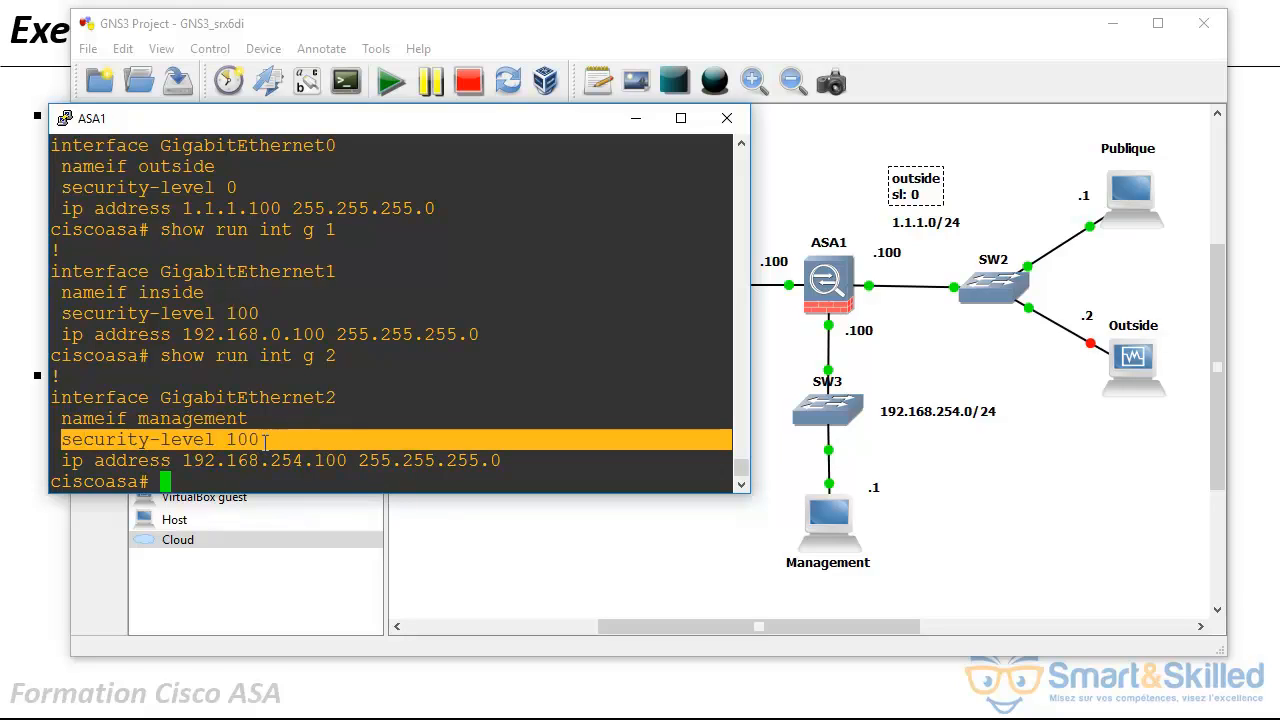
{"action": "left_click", "coordinate": [139, 463]}
{"action": "left_click_drag", "start_coordinate": [120, 460], "coordinate": [350, 461]}
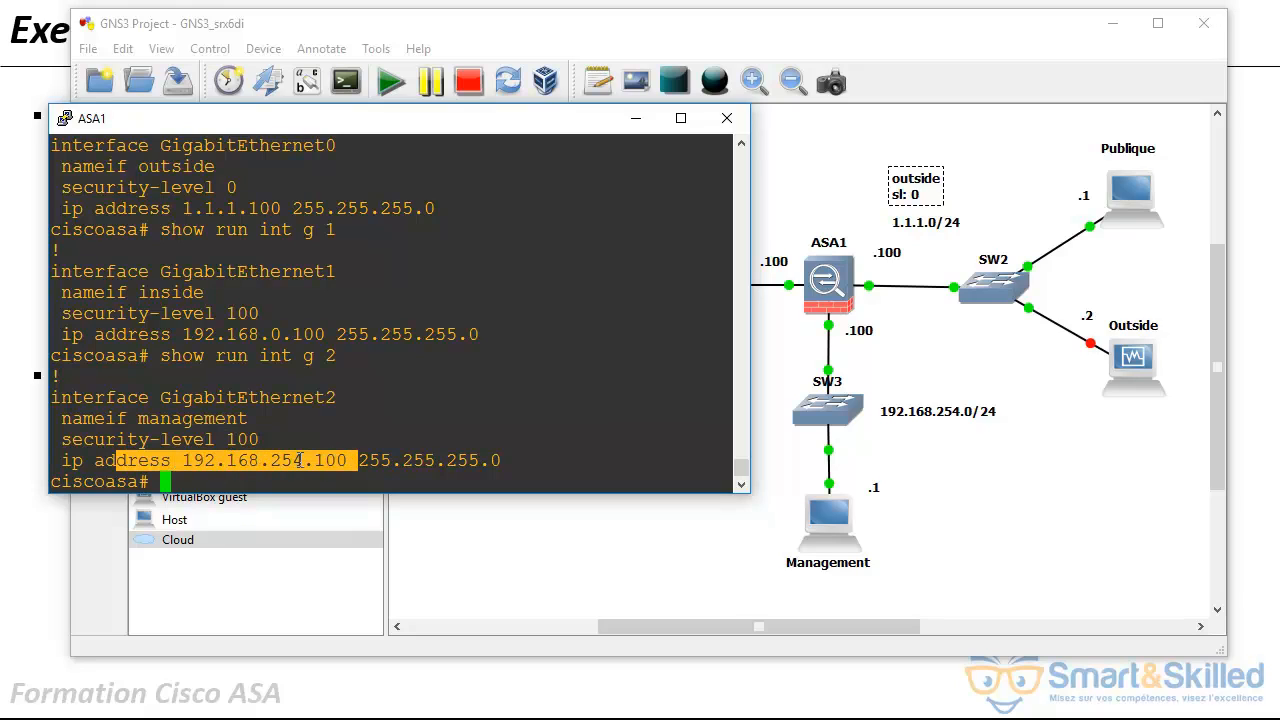
{"action": "left_click", "coordinate": [330, 462]}
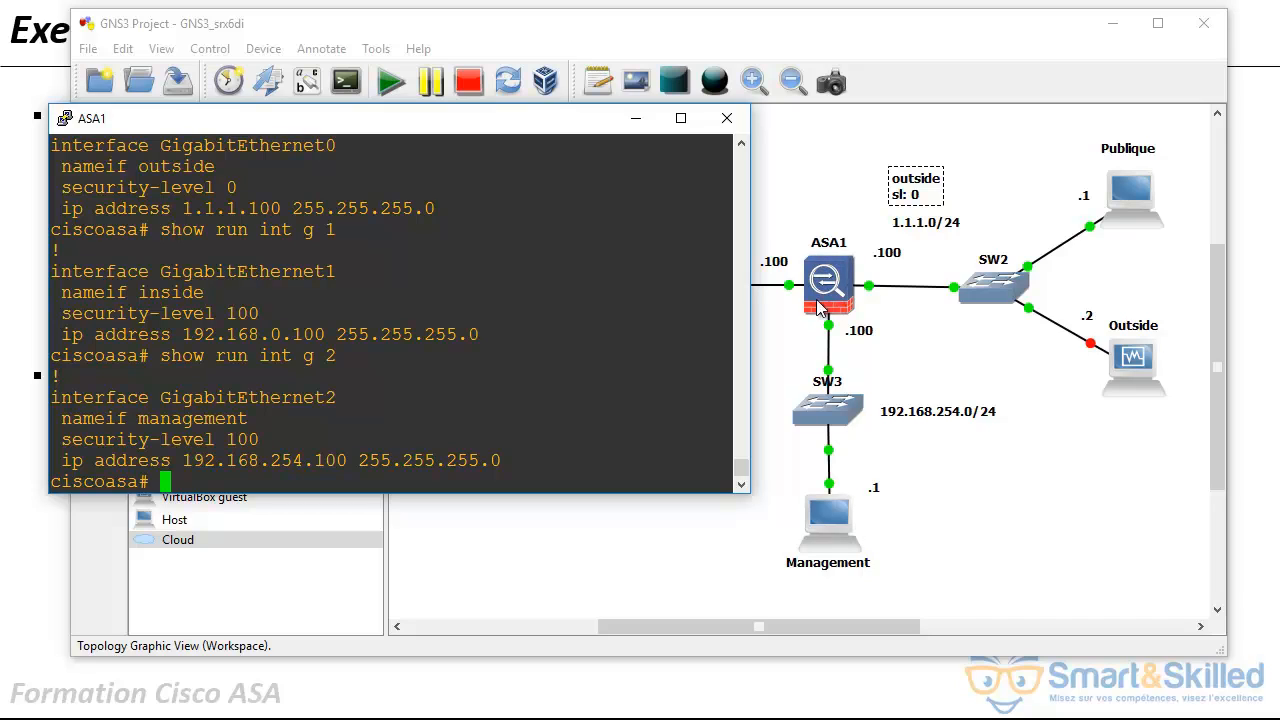
Filter the running configuration for the configured routes with show run | include route and highlight the route entry.
{"action": "type", "text": "inc"}
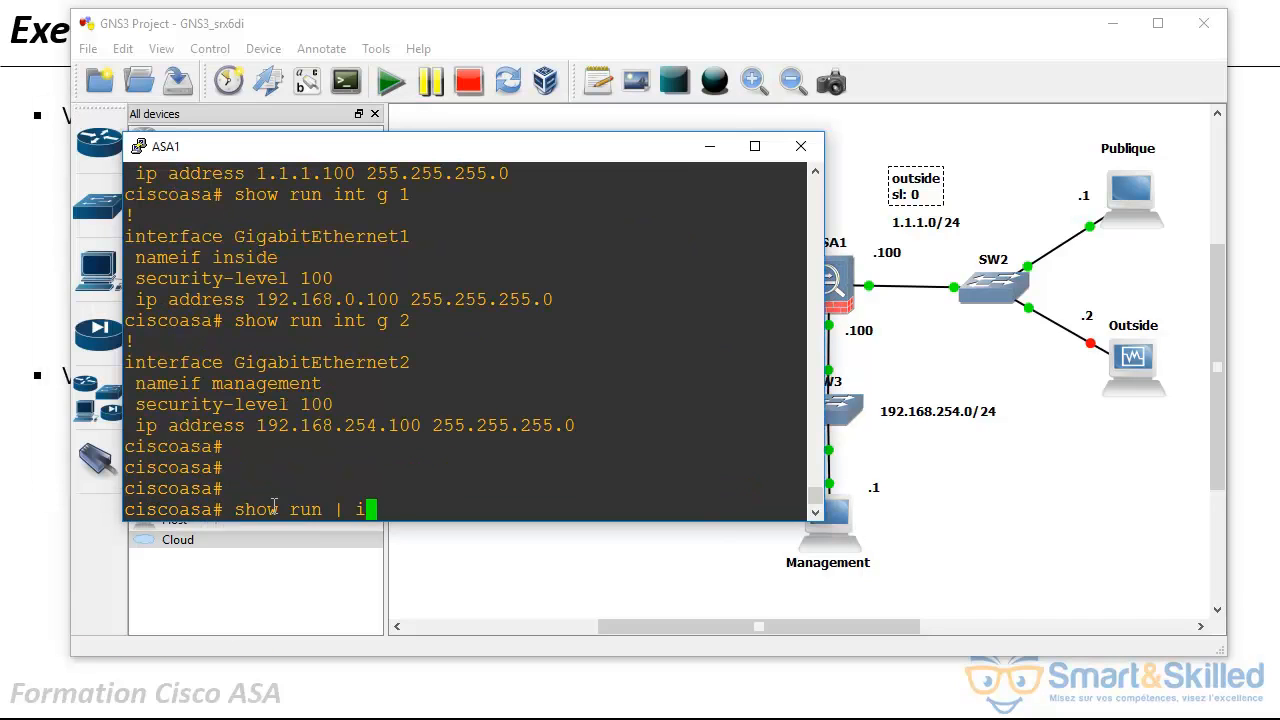
{"action": "key", "text": "Tab"}
{"action": "type", "text": "route"}
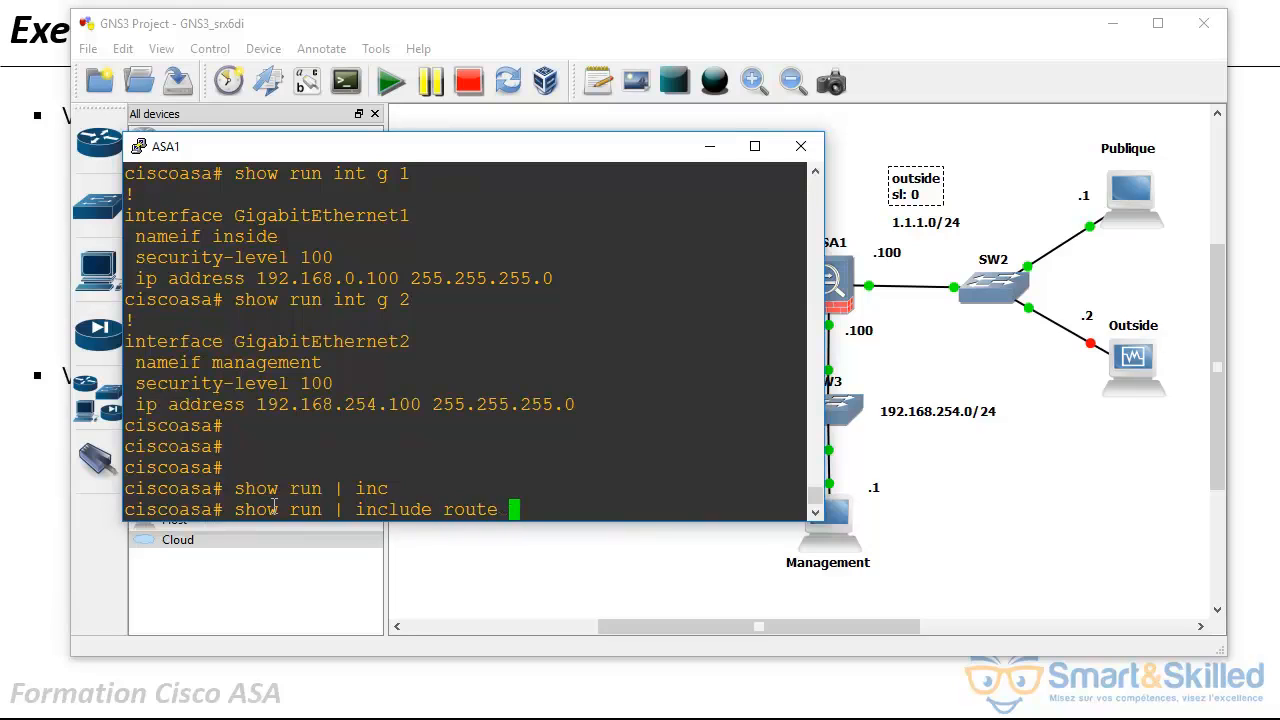
{"action": "key", "text": "Return"}
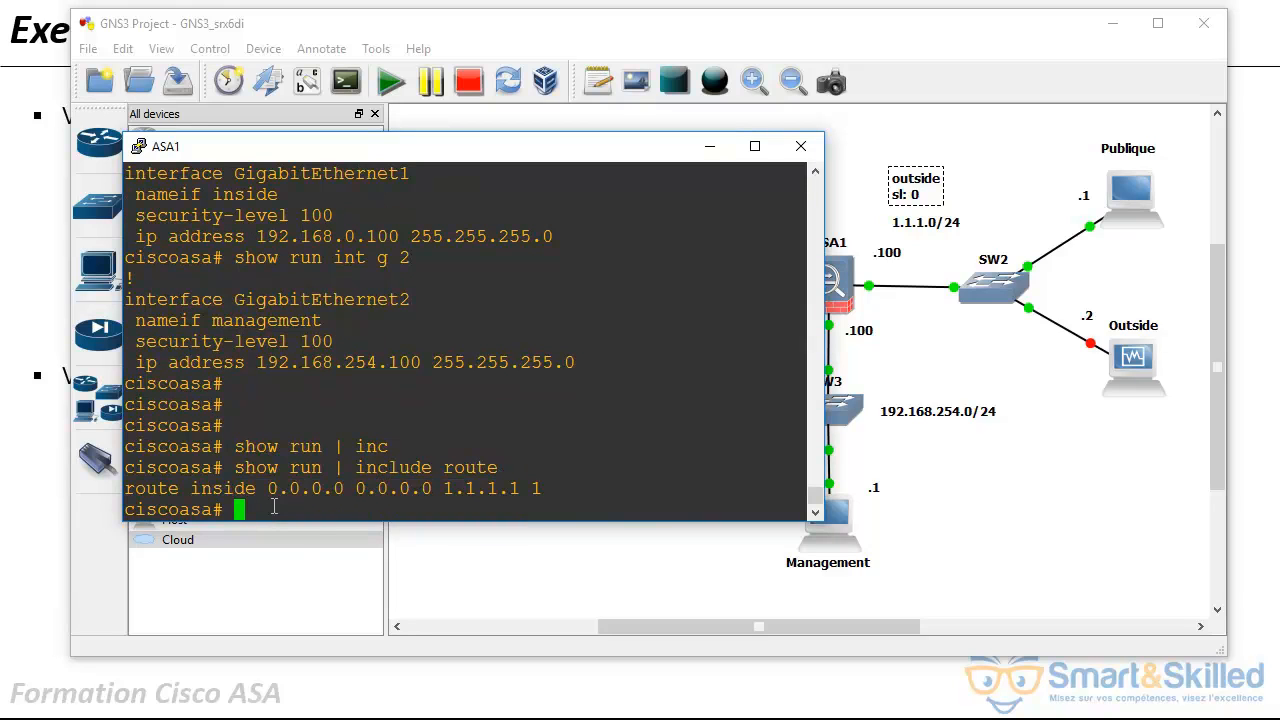
{"action": "left_click_drag", "start_coordinate": [128, 488], "coordinate": [184, 486]}
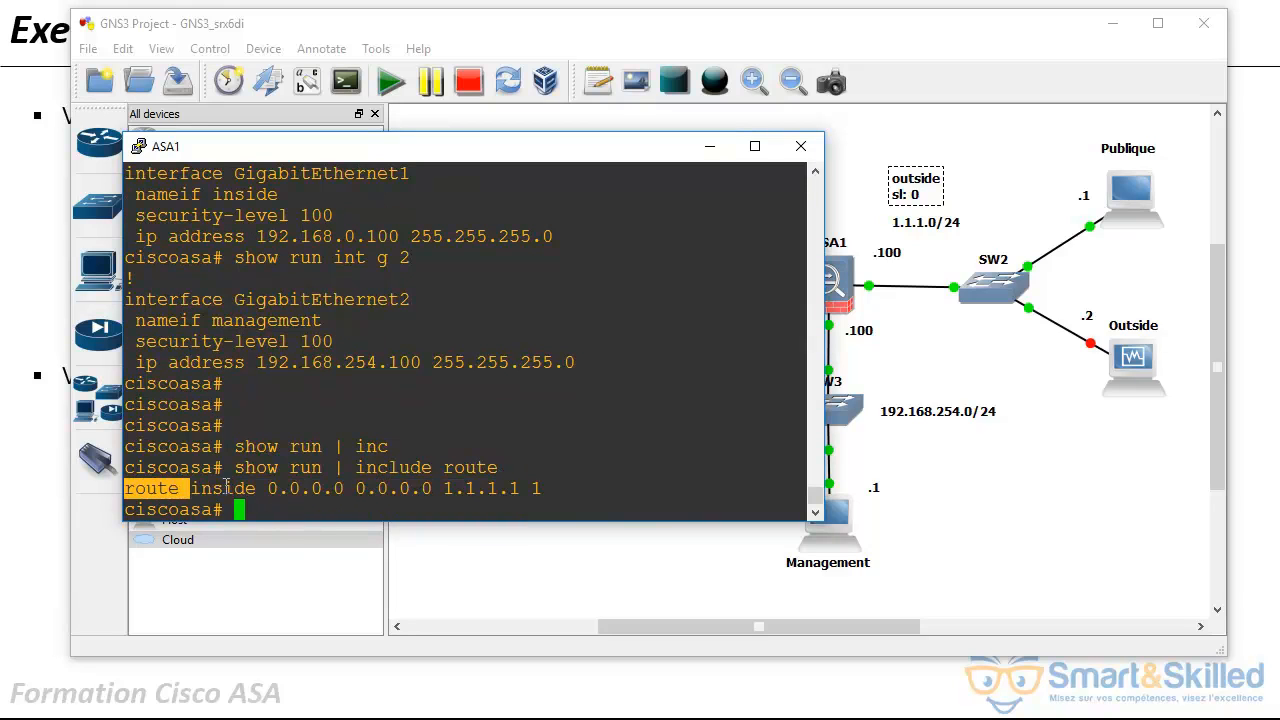
Move the console window around the topology to compare the default route with the inside and outside networks.
{"action": "left_click_drag", "start_coordinate": [455, 155], "coordinate": [520, 399]}
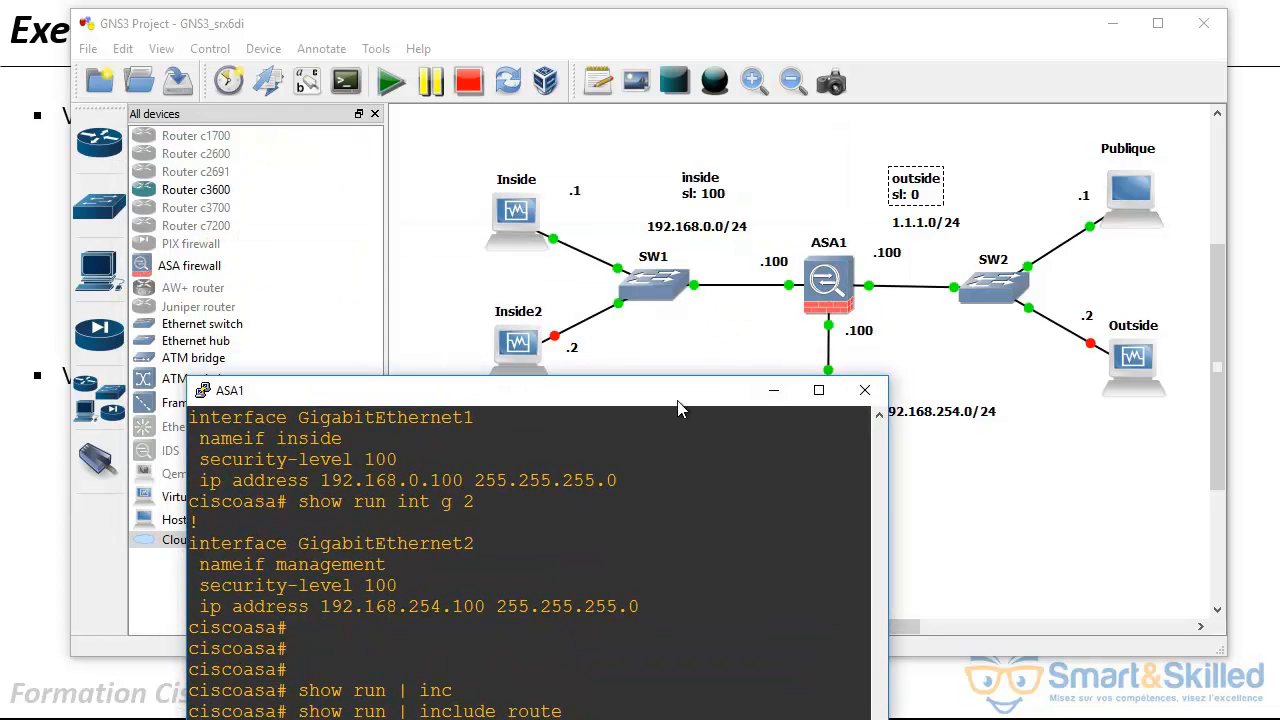
{"action": "left_click_drag", "start_coordinate": [680, 392], "coordinate": [409, 187]}
{"action": "key", "text": "Return"}
{"action": "key", "text": "Return"}
{"action": "key", "text": "Return"}
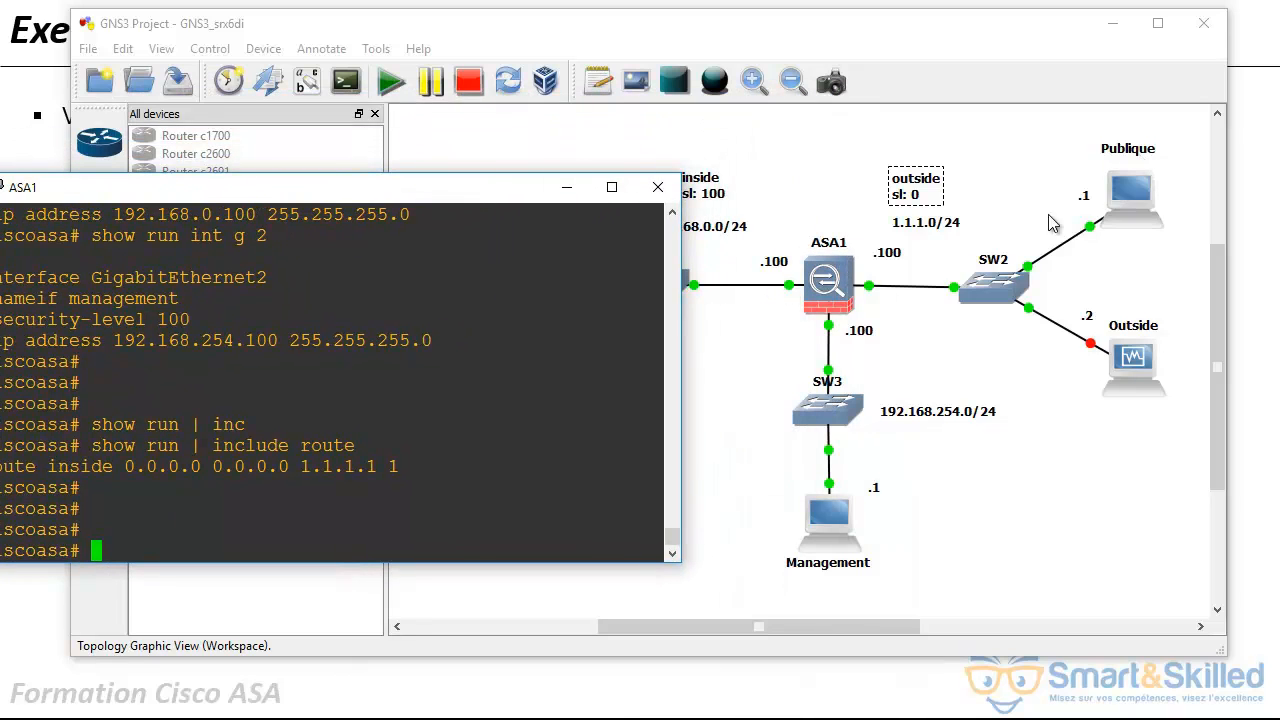
{"action": "left_click_drag", "start_coordinate": [461, 198], "coordinate": [639, 348]}
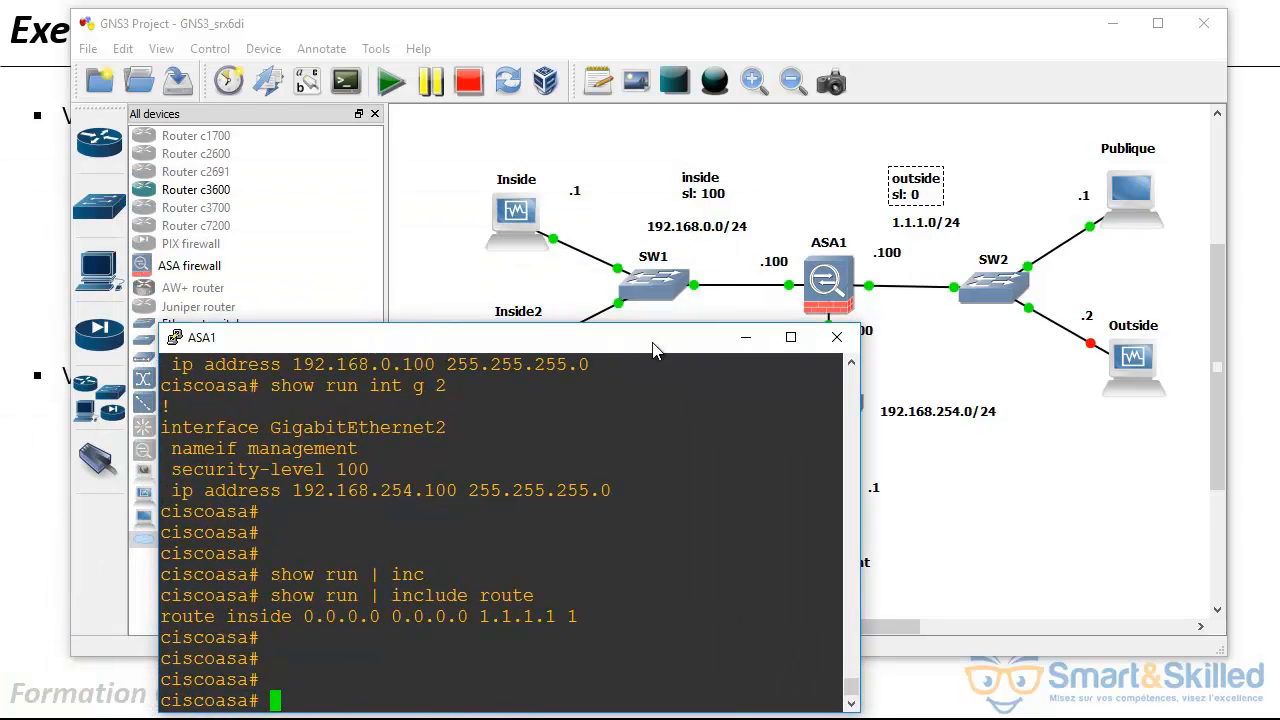
{"action": "left_click_drag", "start_coordinate": [639, 329], "coordinate": [636, 101]}
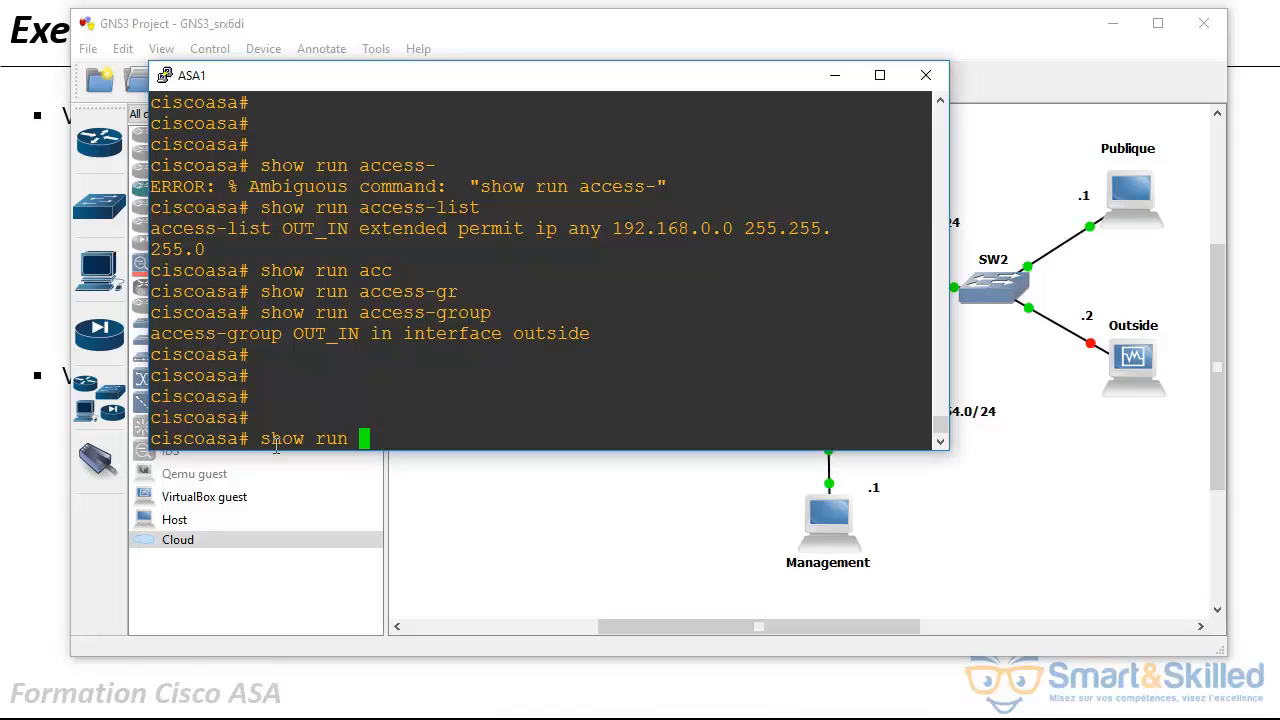
Show ASA1's full running configuration and page through interfaces, access list, routing and inspection policy to the end.
{"action": "key", "text": "Return"}
{"action": "key", "text": "Return"}
{"action": "key", "text": "Return"}
{"action": "key", "text": "Return"}
{"action": "key", "text": "Return"}
{"action": "key", "text": "Return"}
{"action": "key", "text": "Return"}
{"action": "key", "text": "Return"}
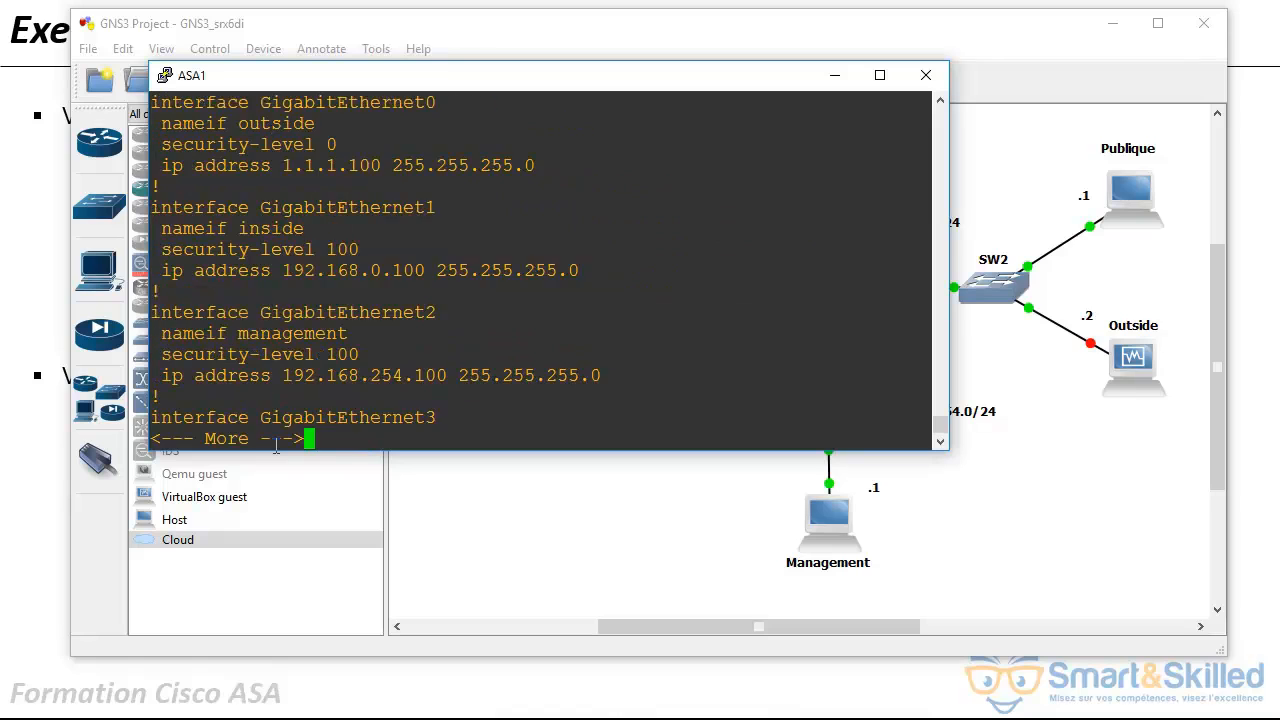
{"action": "key", "text": "Return"}
{"action": "key", "text": "Return"}
{"action": "key", "text": "Return"}
{"action": "key", "text": "Return"}
{"action": "key", "text": "Return"}
{"action": "key", "text": "Return"}
{"action": "key", "text": "Return"}
{"action": "key", "text": "Return"}
{"action": "key", "text": "Return"}
{"action": "key", "text": "Return"}
{"action": "key", "text": "Return"}
{"action": "key", "text": "Return"}
{"action": "key", "text": "Return"}
{"action": "key", "text": "Return"}
{"action": "key", "text": "Return"}
{"action": "key", "text": "Return"}
{"action": "key", "text": "Return"}
{"action": "key", "text": "Return"}
{"action": "key", "text": "Return"}
{"action": "key", "text": "Return"}
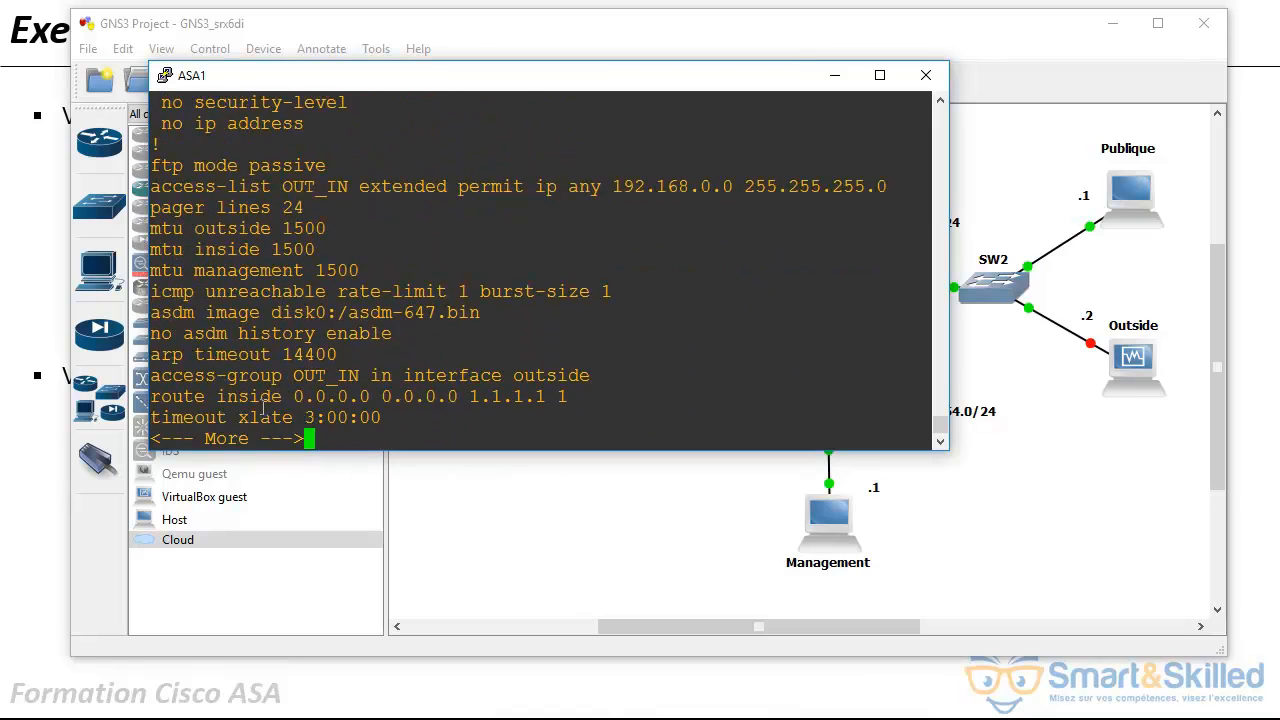
{"action": "key", "text": "Return"}
{"action": "key", "text": "Return"}
{"action": "key", "text": "Return"}
{"action": "key", "text": "Return"}
{"action": "key", "text": "Return"}
{"action": "key", "text": "Return"}
{"action": "key", "text": "Return"}
{"action": "key", "text": "Return"}
{"action": "key", "text": "Return"}
{"action": "key", "text": "Return"}
{"action": "key", "text": "Return"}
{"action": "key", "text": "Return"}
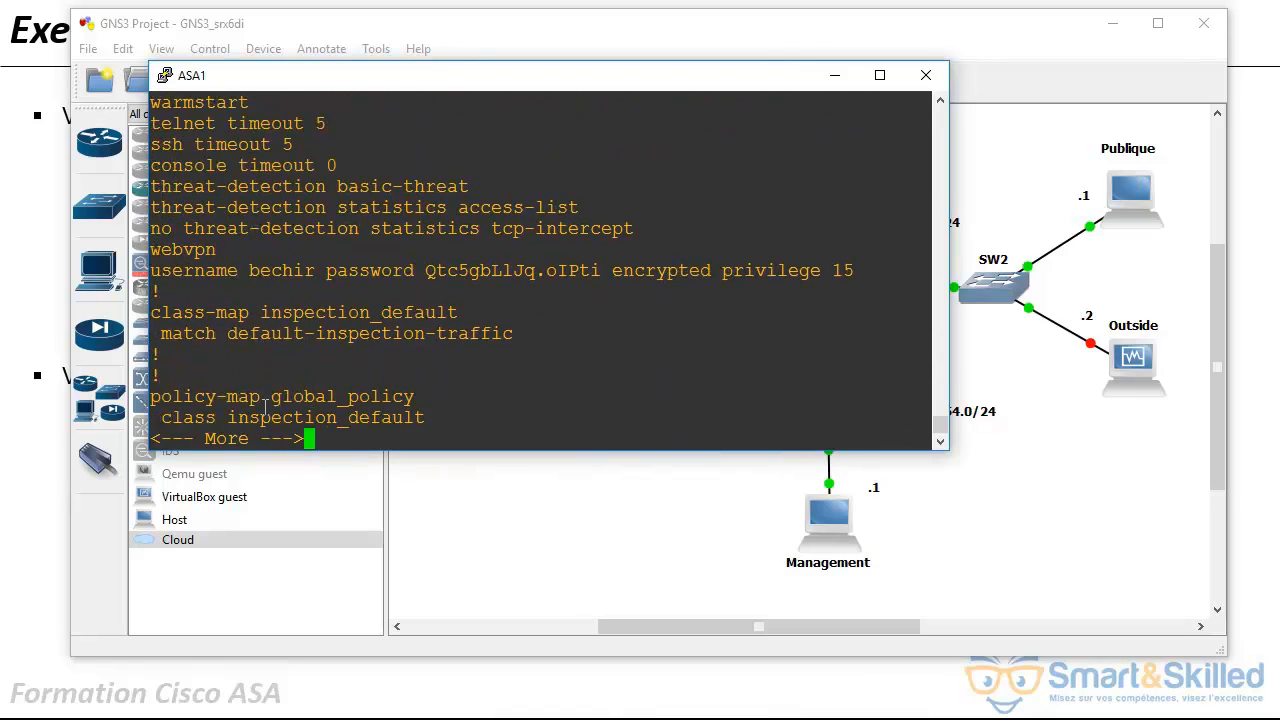
{"action": "key", "text": "Return"}
{"action": "key", "text": "Return"}
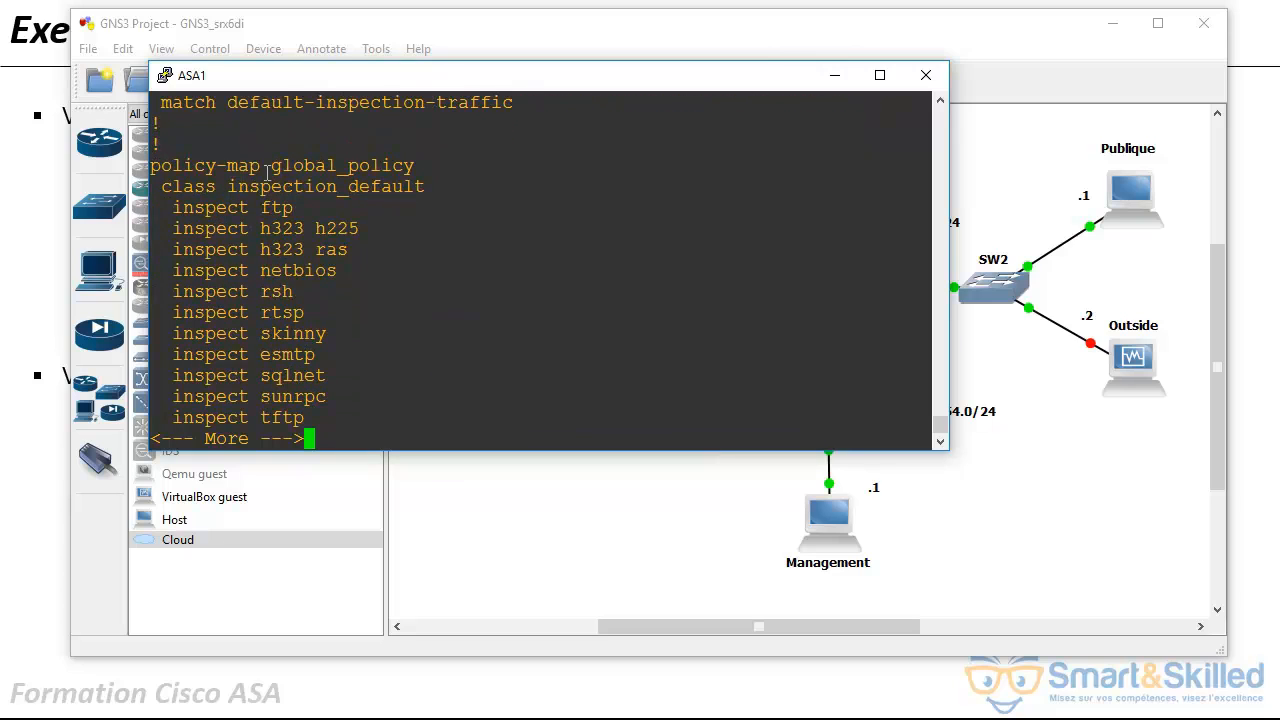
{"action": "key", "text": "Return"}
{"action": "key", "text": "Return"}
{"action": "key", "text": "Return"}
{"action": "key", "text": "Return"}
{"action": "key", "text": "Return"}
{"action": "key", "text": "Return"}
{"action": "key", "text": "Return"}
{"action": "key", "text": "Return"}
{"action": "key", "text": "Return"}
{"action": "key", "text": "Return"}
{"action": "key", "text": "Return"}
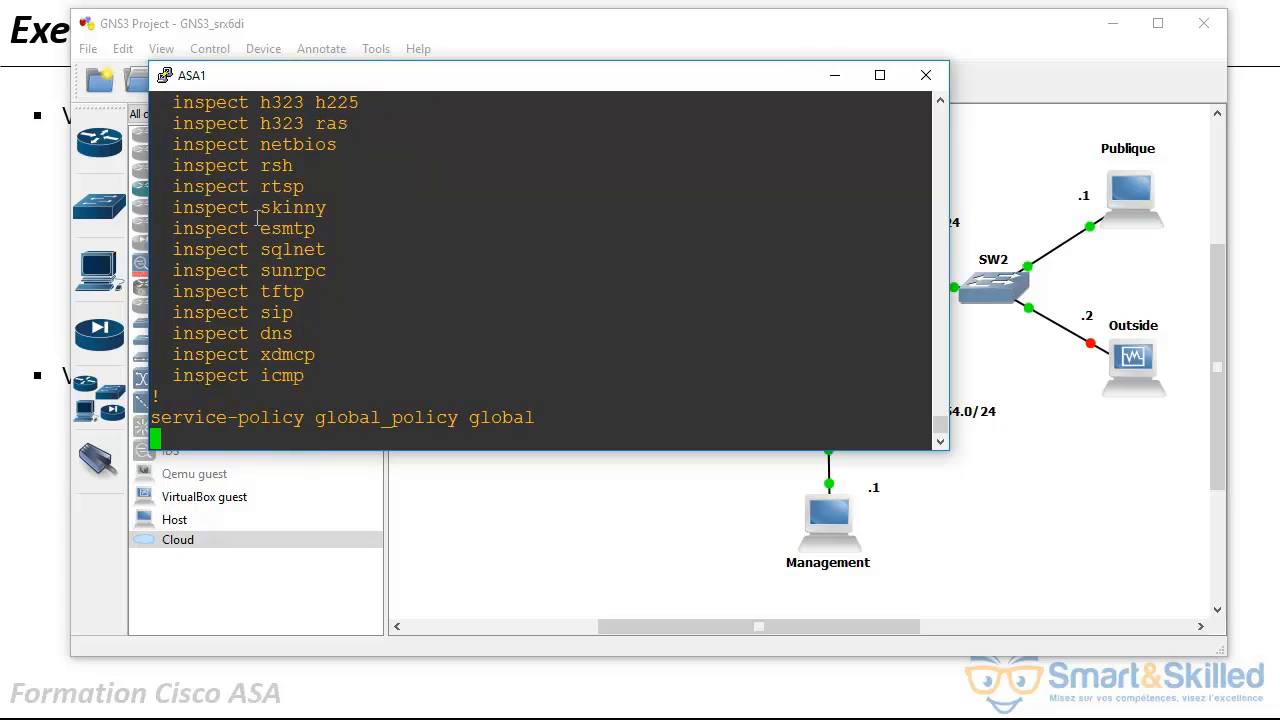
{"action": "key", "text": "Return"}
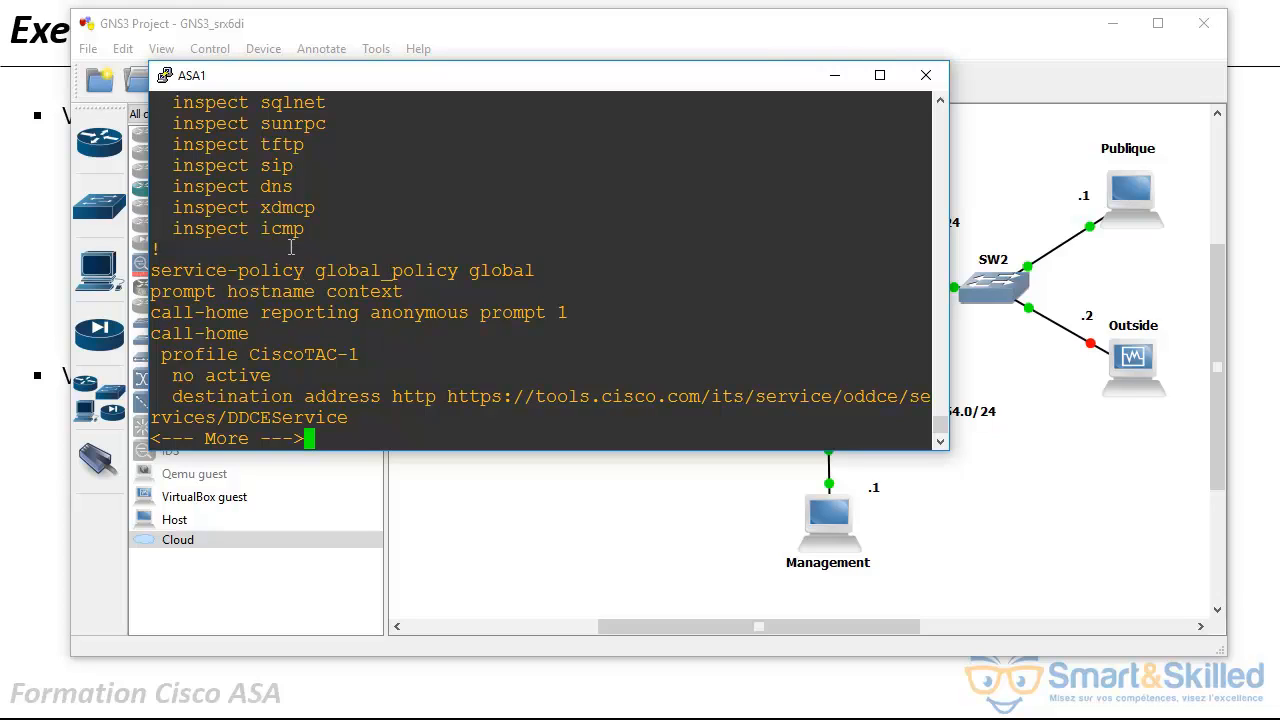
{"action": "key", "text": "Return"}
{"action": "key", "text": "Return"}
{"action": "key", "text": "Return"}
{"action": "key", "text": "Return"}
{"action": "key", "text": "Return"}
{"action": "key", "text": "Return"}
{"action": "key", "text": "Return"}
{"action": "key", "text": "Return"}
{"action": "key", "text": "Return"}
{"action": "key", "text": "Return"}
{"action": "key", "text": "Return"}
{"action": "key", "text": "Return"}
{"action": "key", "text": "Return"}
{"action": "key", "text": "Return"}
{"action": "key", "text": "Return"}
{"action": "key", "text": "Return"}
{"action": "key", "text": "Return"}
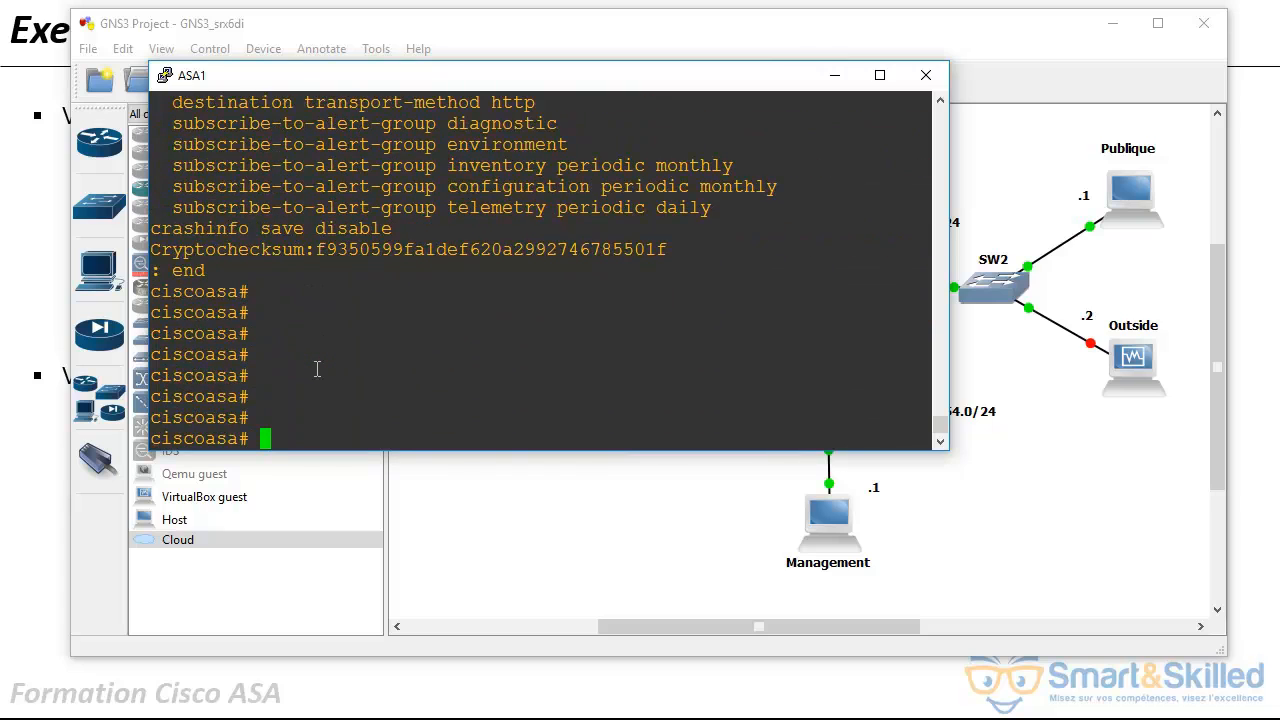
{"action": "key", "text": "Return"}
{"action": "key", "text": "Return"}
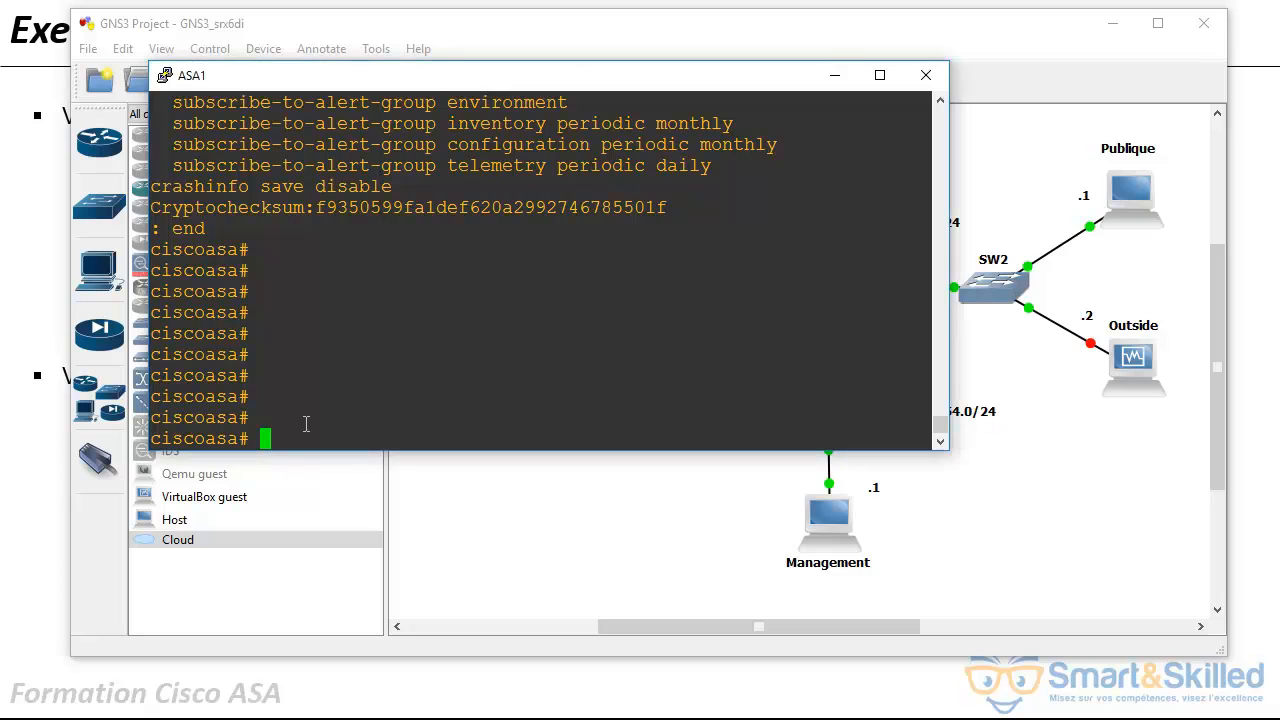
Enter global configuration mode with conf t, then resize and move the console window to uncover the firewall and its networks.
{"action": "type", "text": "conf t"}
{"action": "key", "text": "Return"}
{"action": "key", "text": "Return"}
{"action": "key", "text": "Return"}
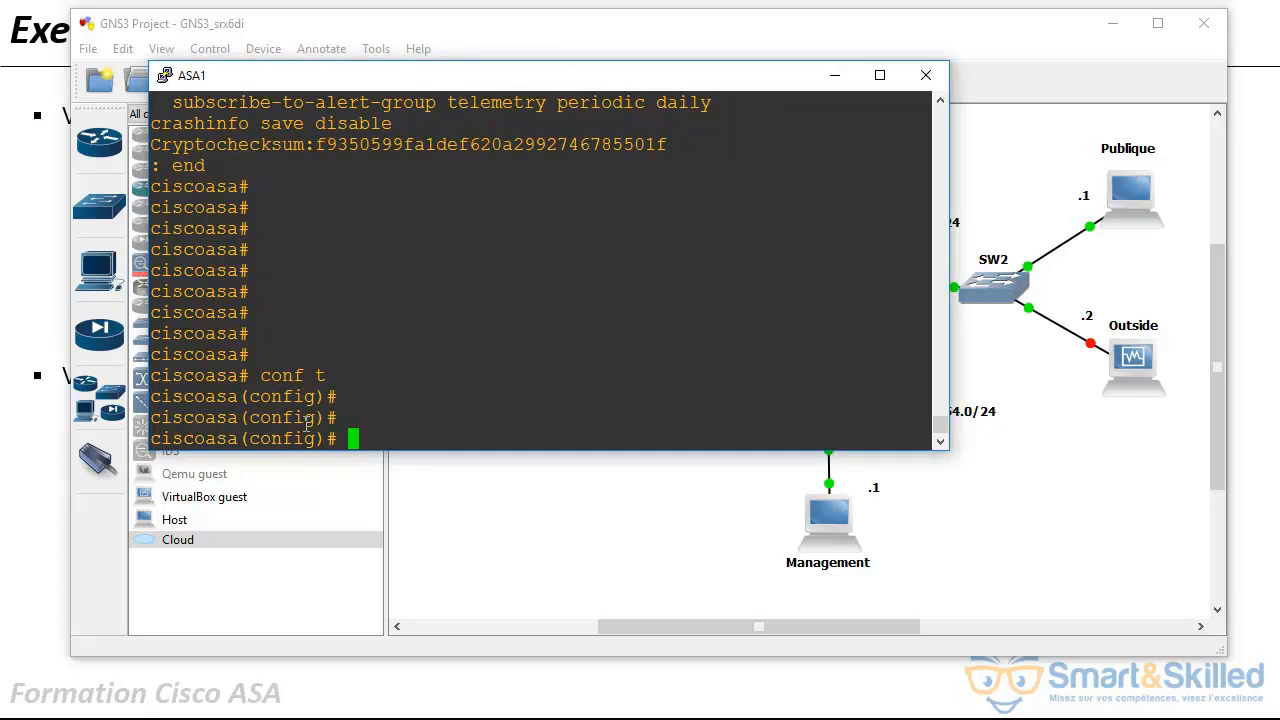
{"action": "left_click_drag", "start_coordinate": [947, 265], "coordinate": [668, 257]}
{"action": "left_click_drag", "start_coordinate": [464, 76], "coordinate": [343, 77]}
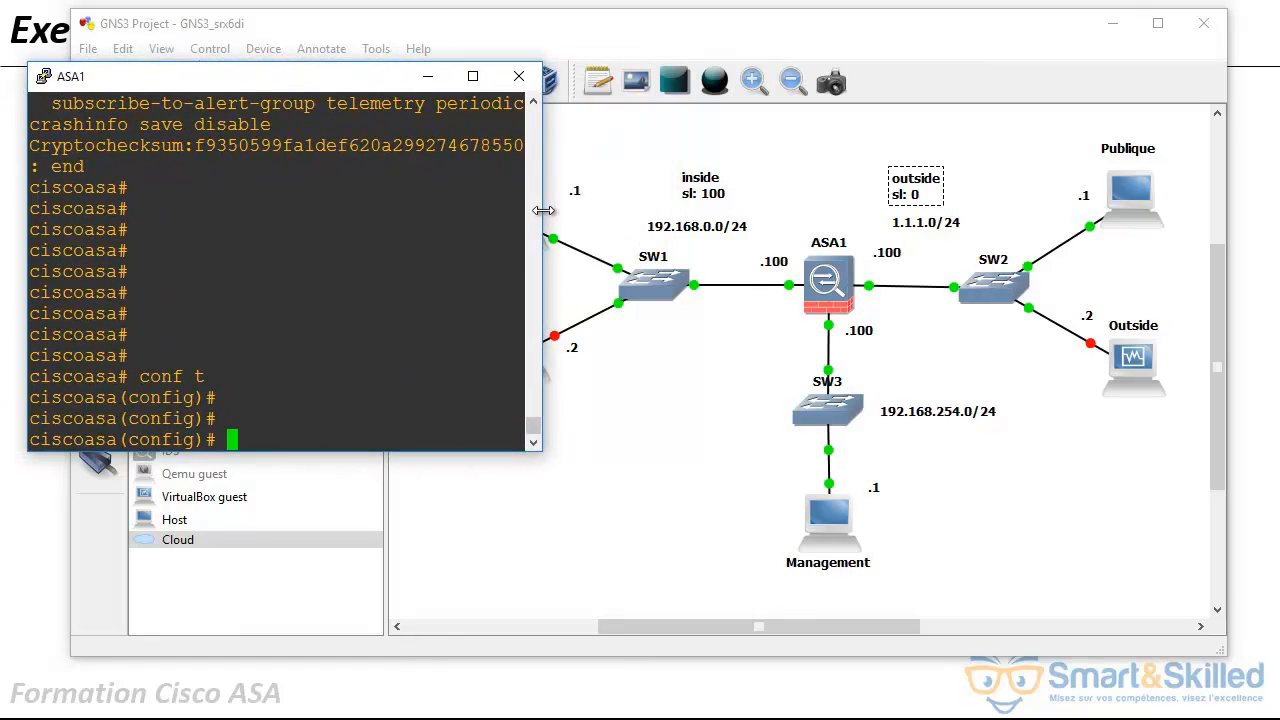
{"action": "left_click_drag", "start_coordinate": [541, 218], "coordinate": [641, 220]}
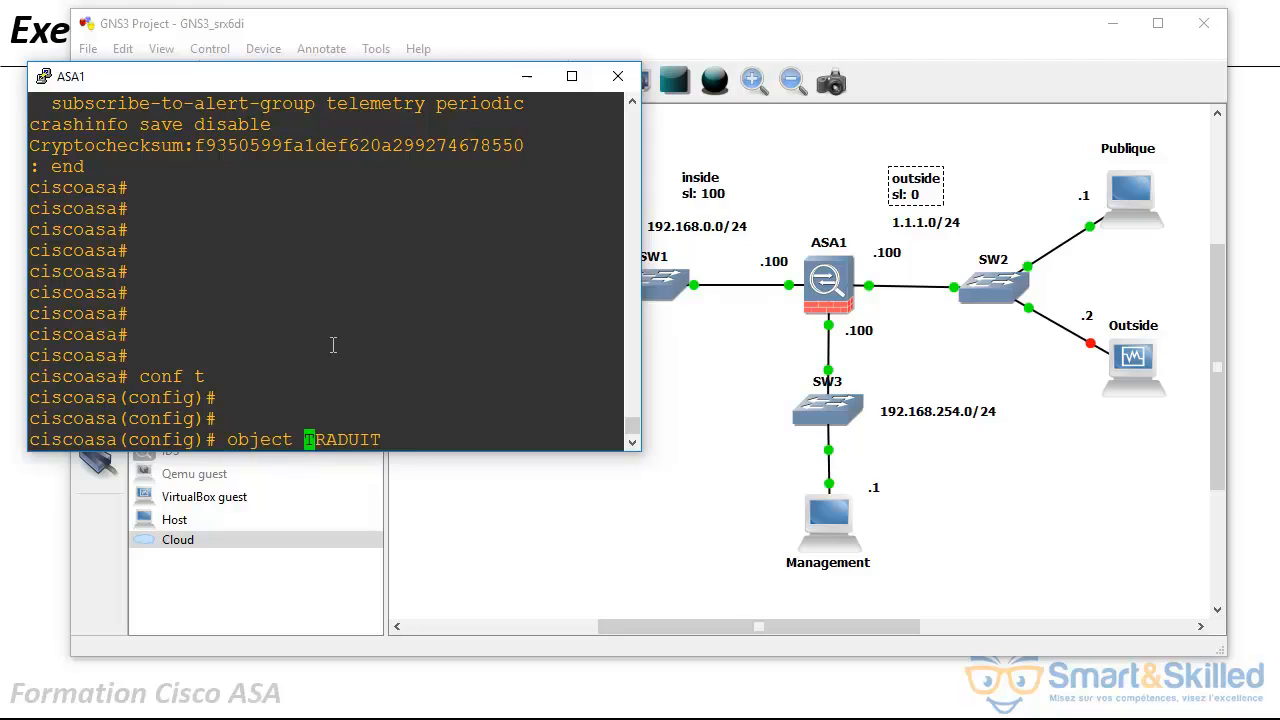
Correct the unfinished command to object network TRADUIT and run it to create the network object.
{"action": "type", "text": "net"}
{"action": "type", "text": "work"}
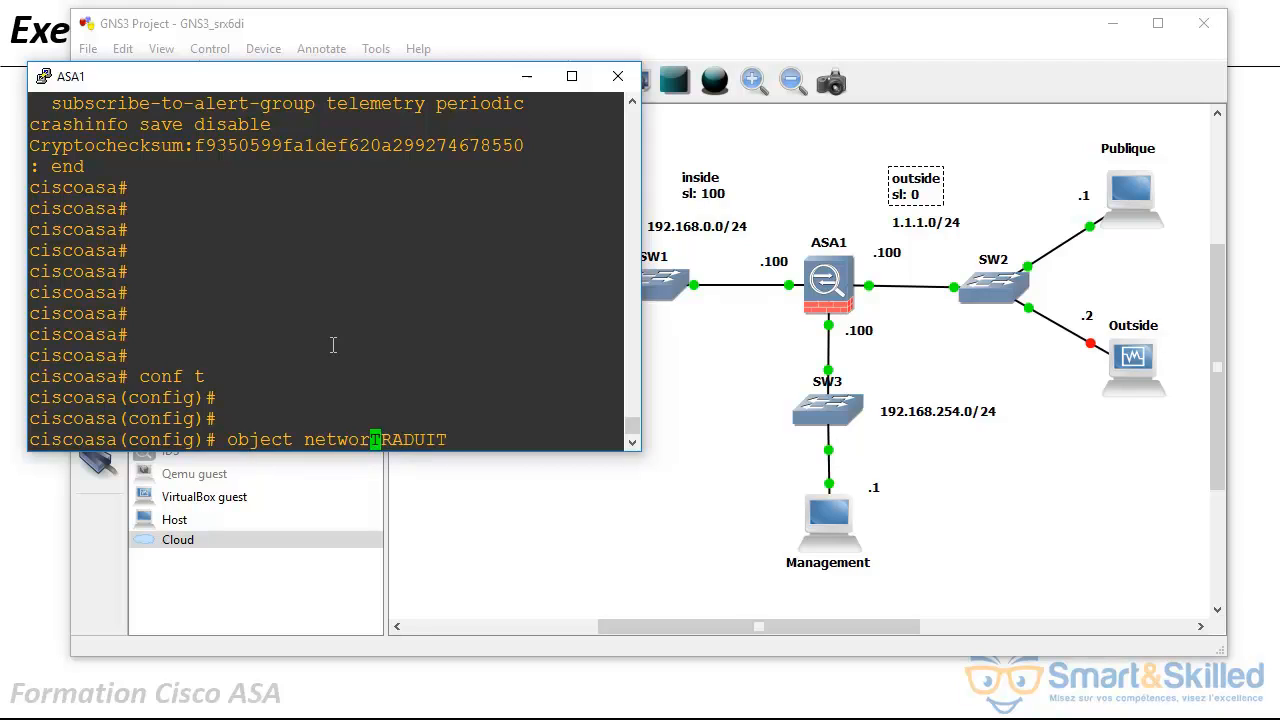
{"action": "key", "text": "Right"}
{"action": "key", "text": "Right"}
{"action": "key", "text": "Right"}
{"action": "key", "text": "Right"}
{"action": "key", "text": "Right"}
{"action": "key", "text": "Right"}
{"action": "key", "text": "Right"}
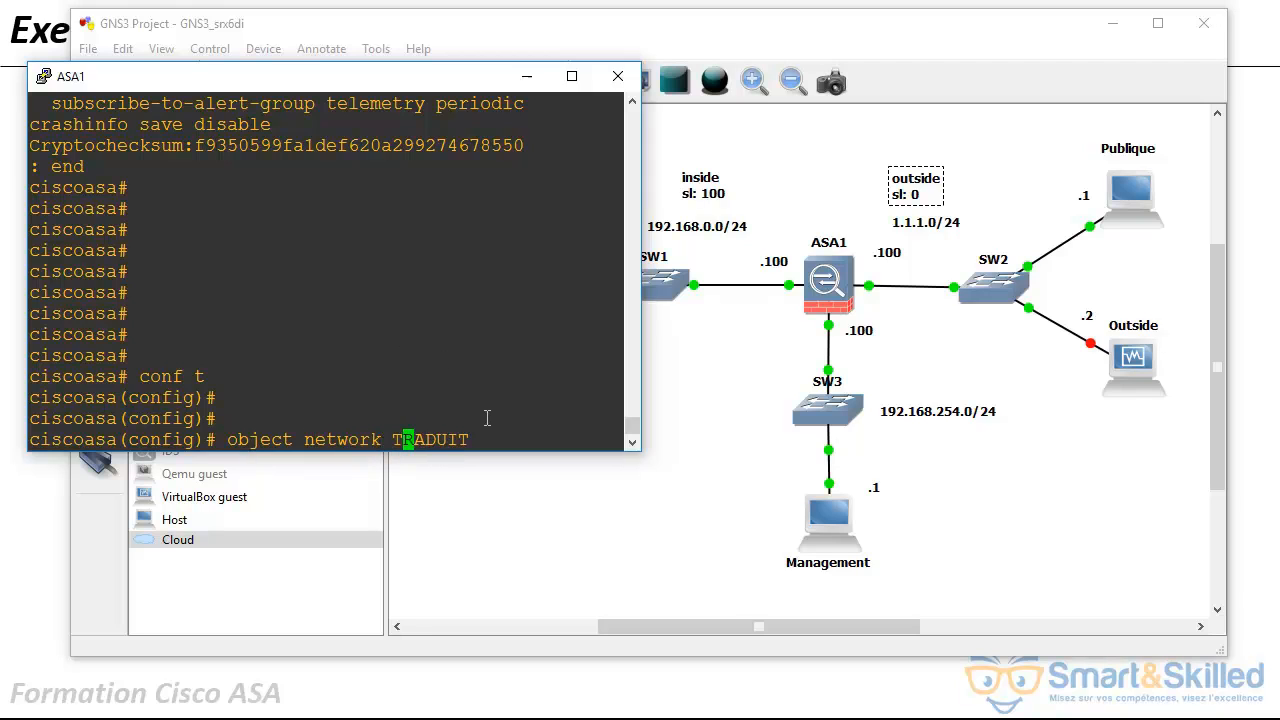
{"action": "key", "text": "Return"}
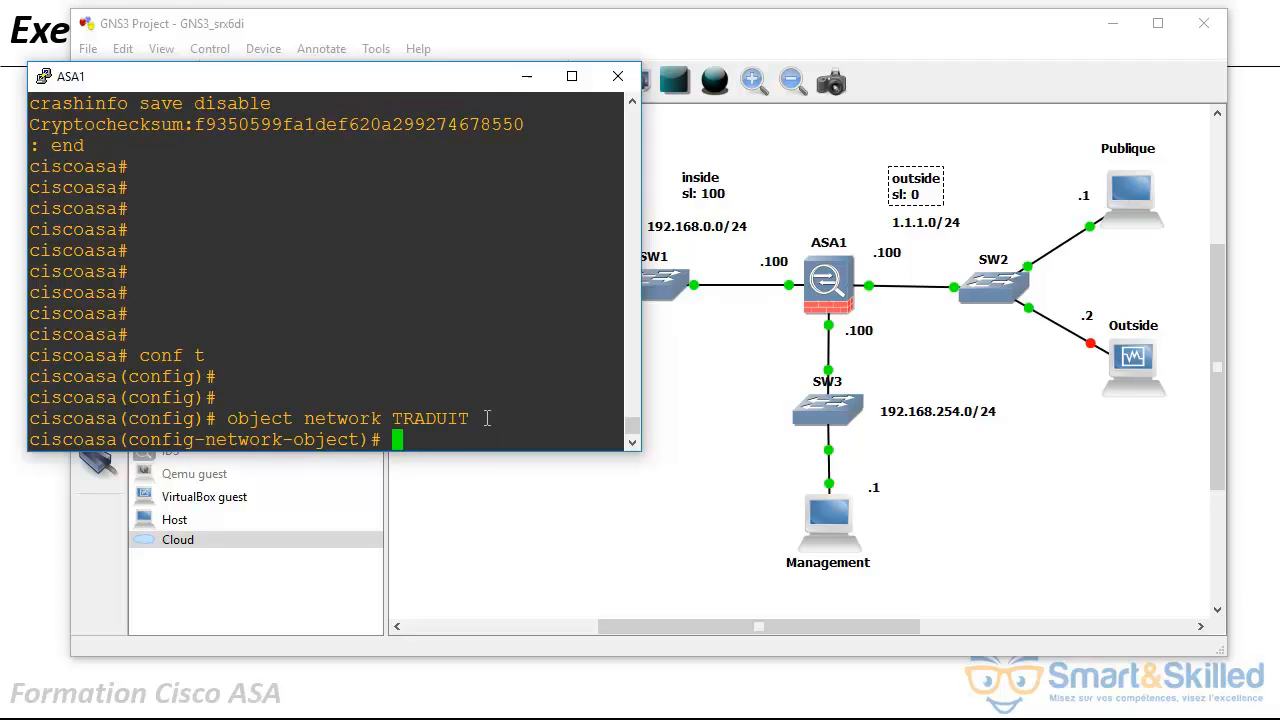
Assign host 1.1.1.32 to the TRADUIT object and exit to global configuration mode.
{"action": "type", "text": "host 1.1.1."}
{"action": "type", "text": "32"}
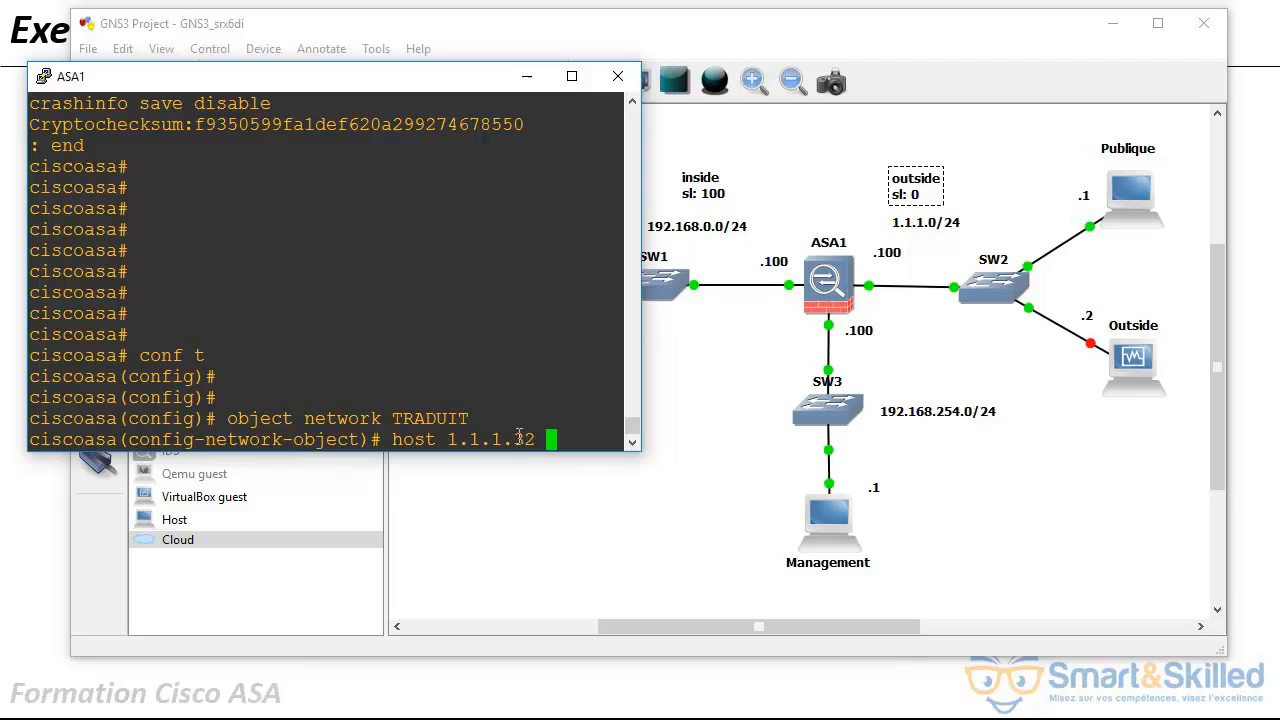
{"action": "key", "text": "Return"}
{"action": "type", "text": "exit"}
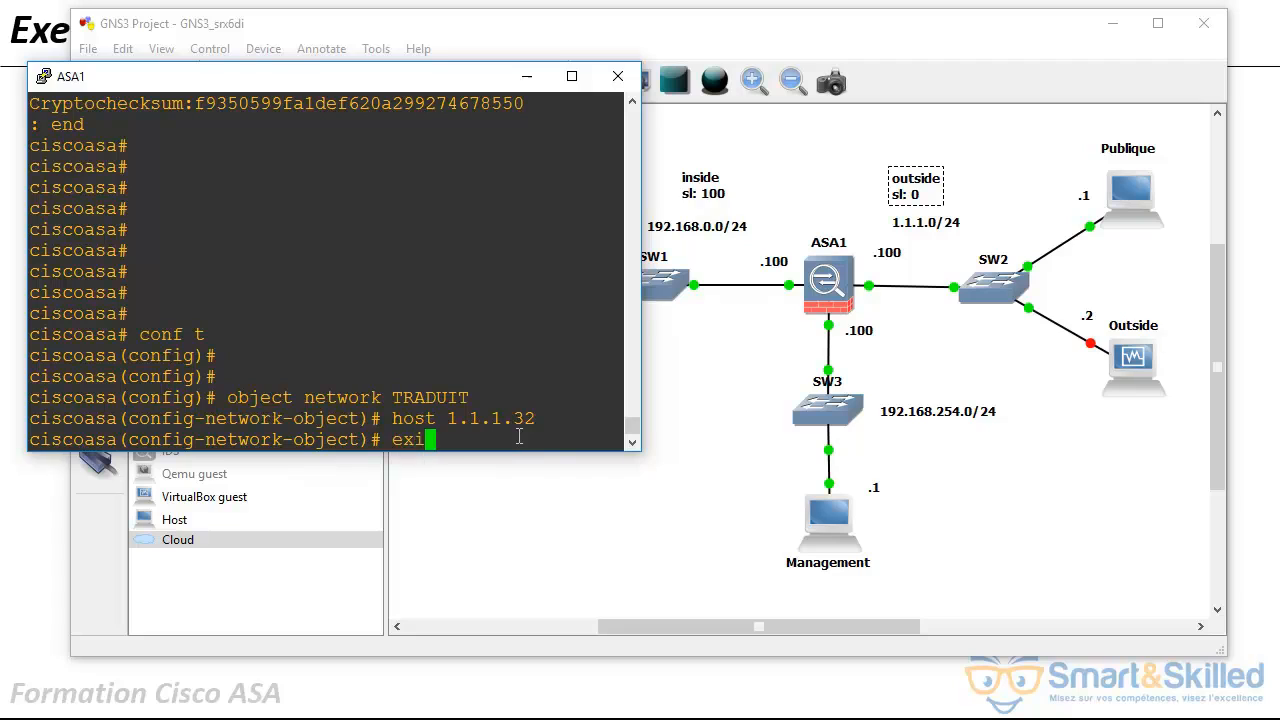
{"action": "key", "text": "Return"}
{"action": "key", "text": "Return"}
{"action": "key", "text": "Return"}
{"action": "key", "text": "Return"}
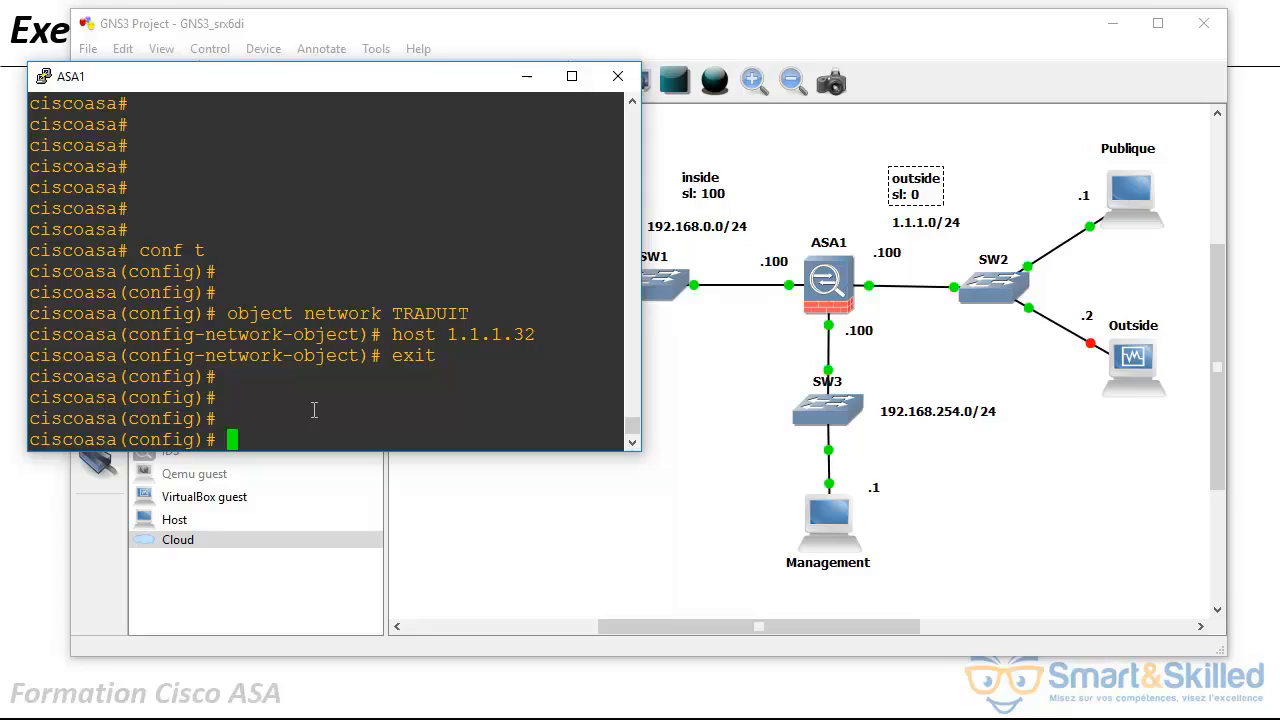
Create a second network object named NAT_STATIQUE with the object network command.
{"action": "type", "text": "ob"}
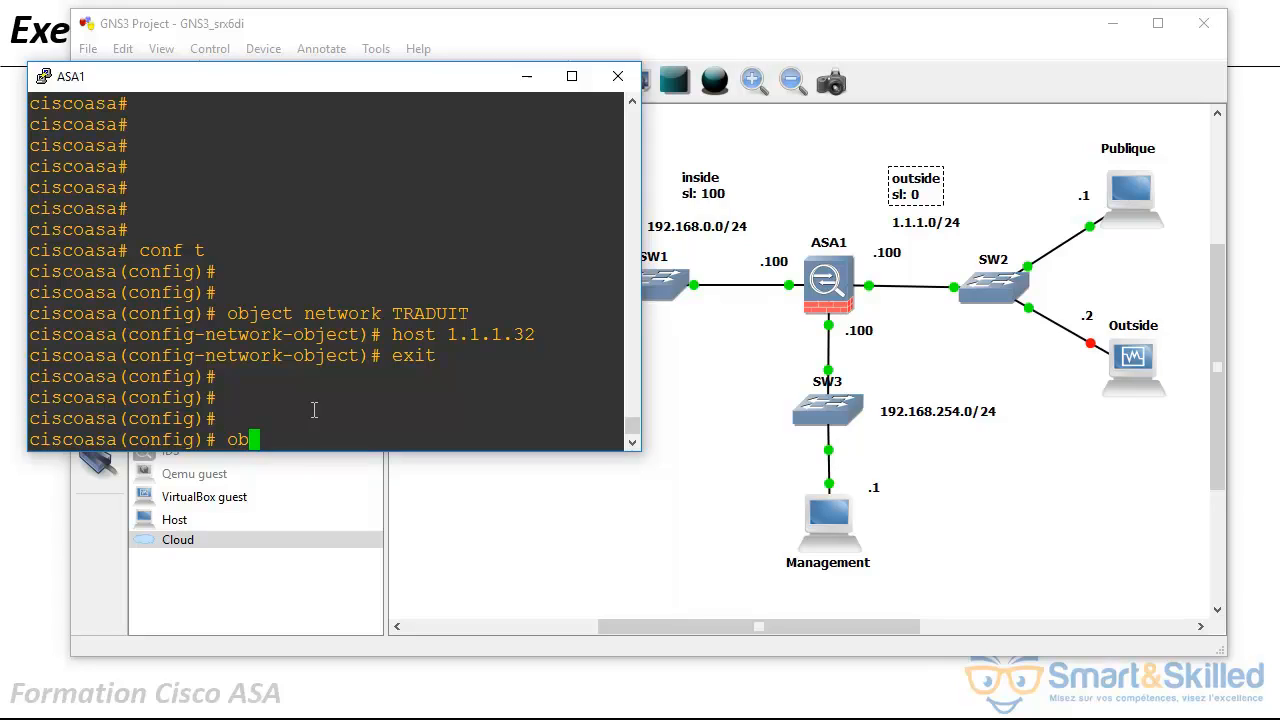
{"action": "type", "text": "ject net"}
{"action": "key", "text": "BackSpace"}
{"action": "key", "text": "Tab"}
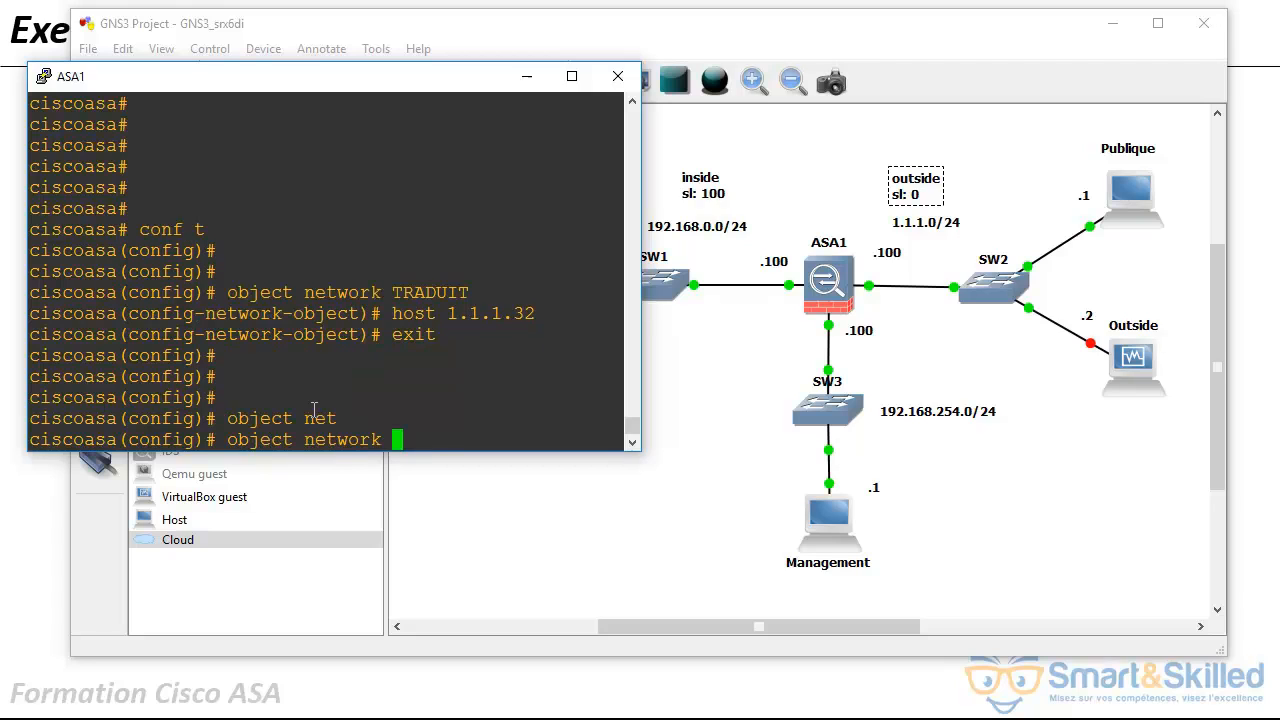
{"action": "type", "text": "NAT_STATIQUE"}
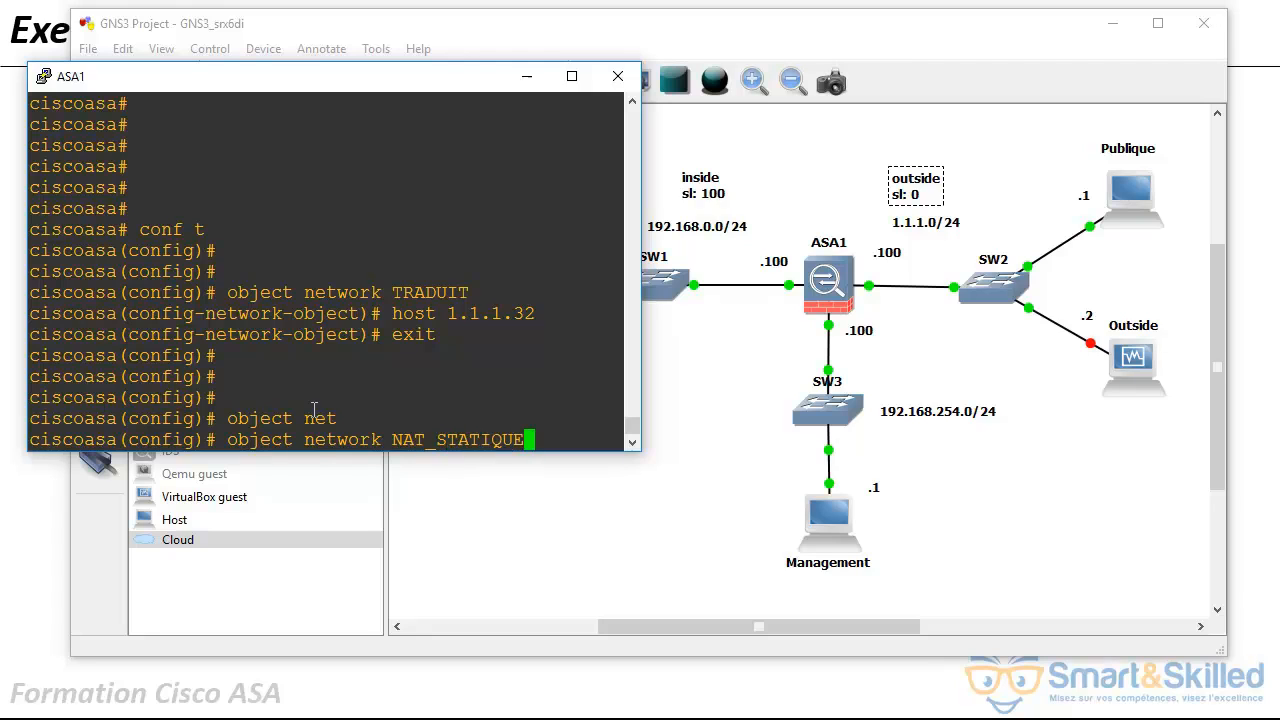
{"action": "key", "text": "Return"}
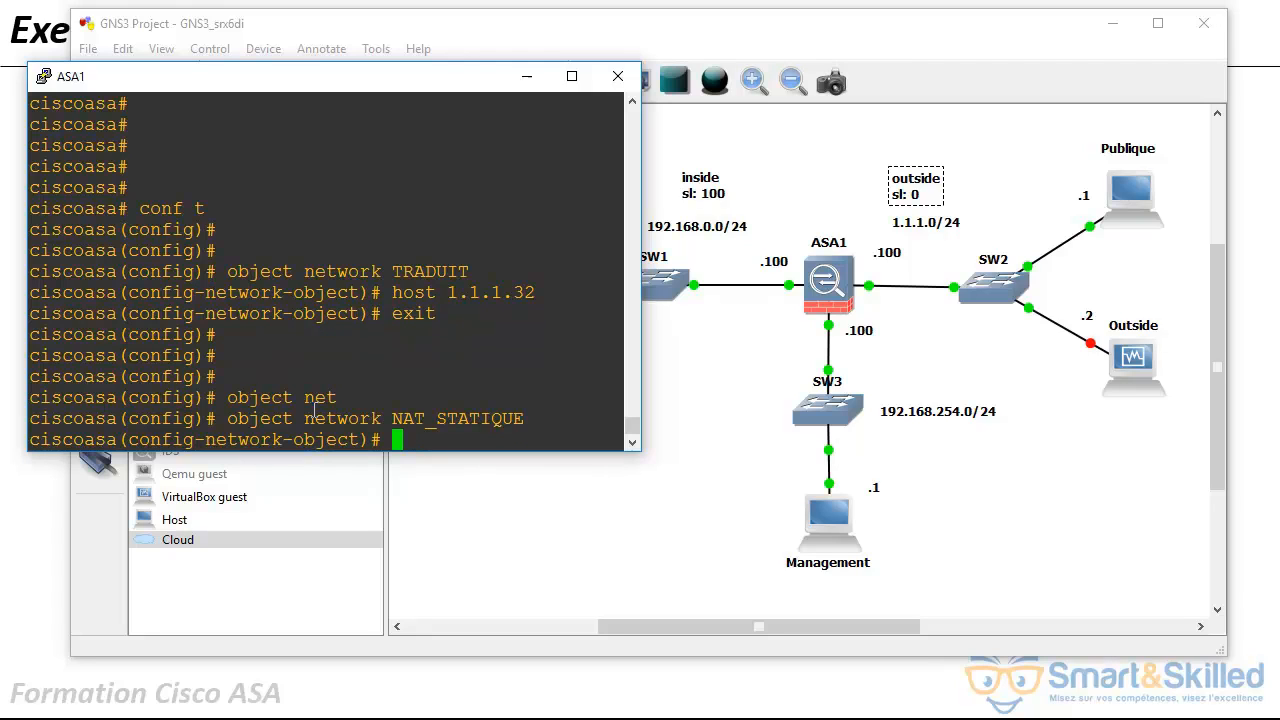
{"action": "type", "text": "host"}
{"action": "left_click_drag", "start_coordinate": [647, 347], "coordinate": [686, 345]}
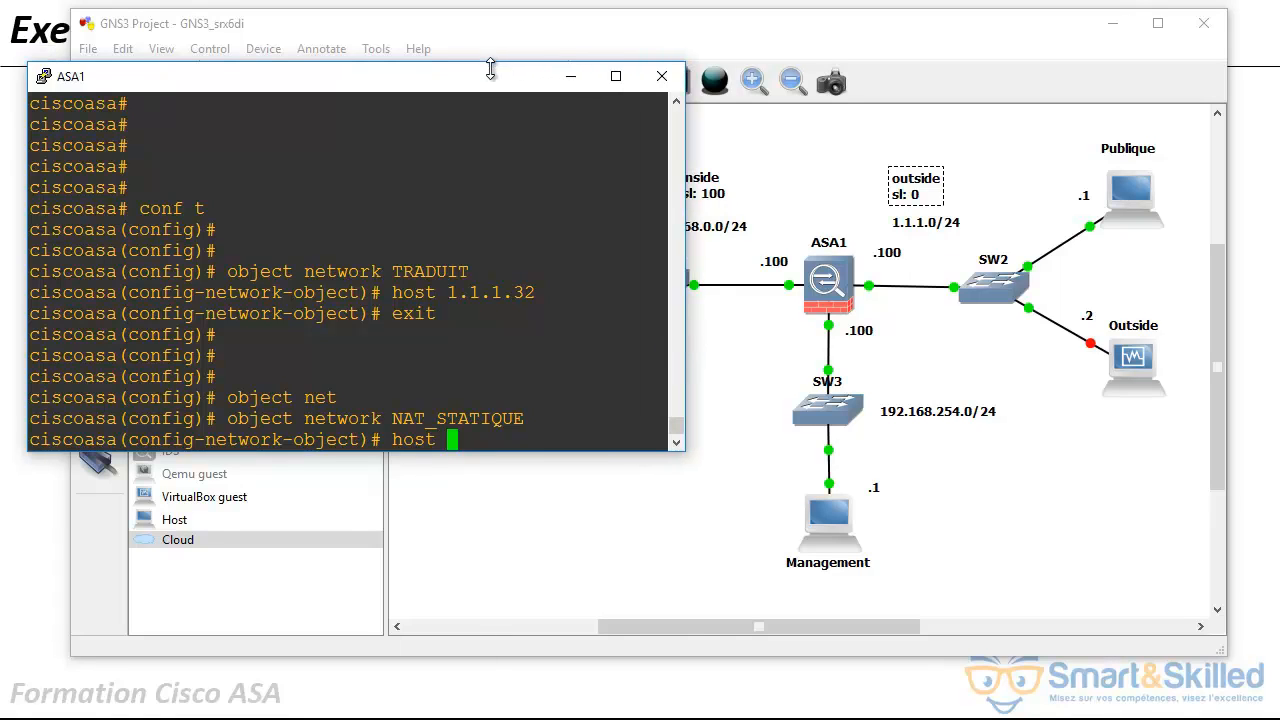
{"action": "left_click_drag", "start_coordinate": [490, 67], "coordinate": [539, 53]}
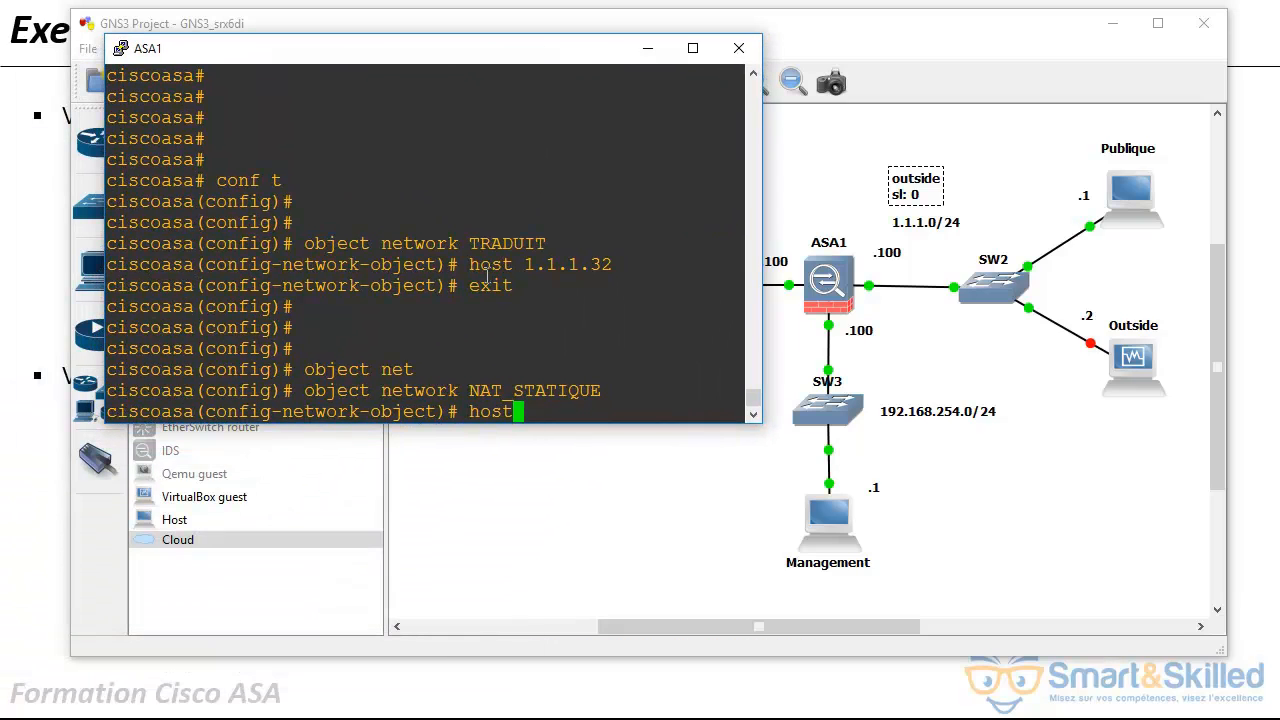
{"action": "key", "text": "BackSpace"}
{"action": "key", "text": "BackSpace"}
{"action": "key", "text": "BackSpace"}
{"action": "key", "text": "BackSpace"}
Display the command help for network-object mode and highlight the object description line and the range keyword.
{"action": "type", "text": "?"}
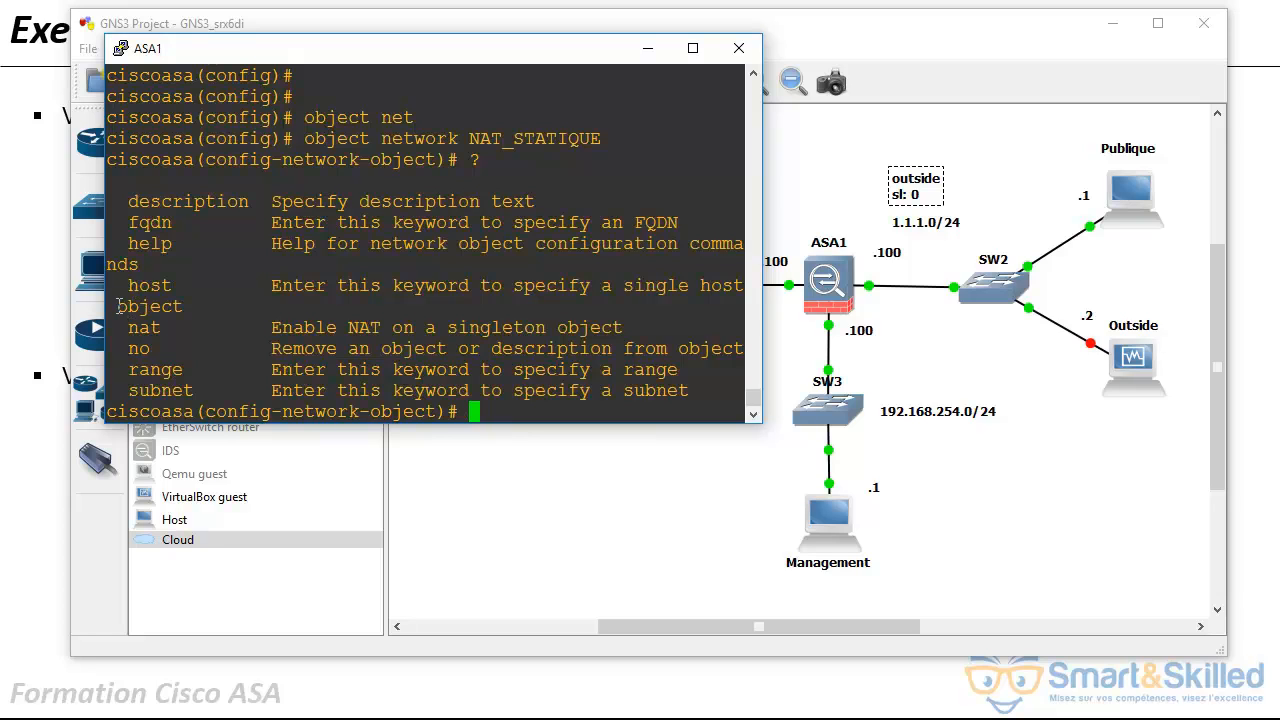
{"action": "triple_click", "coordinate": [118, 306]}
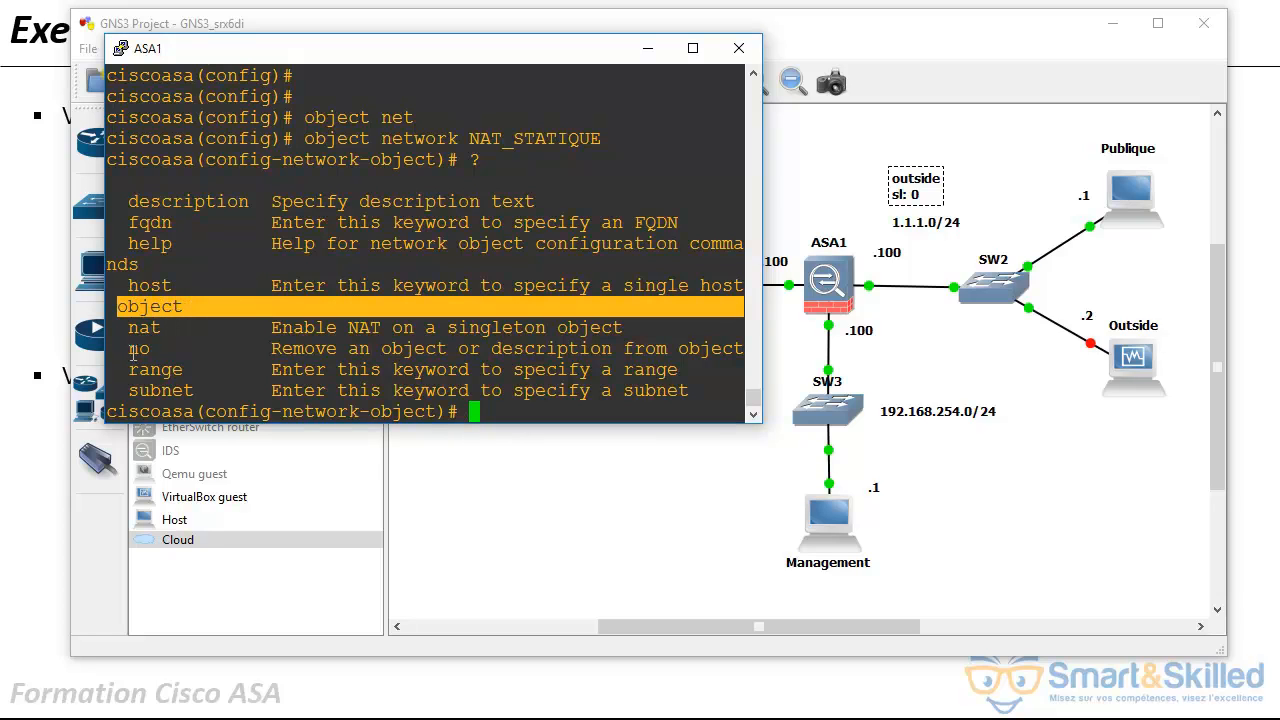
{"action": "left_click_drag", "start_coordinate": [129, 370], "coordinate": [174, 370]}
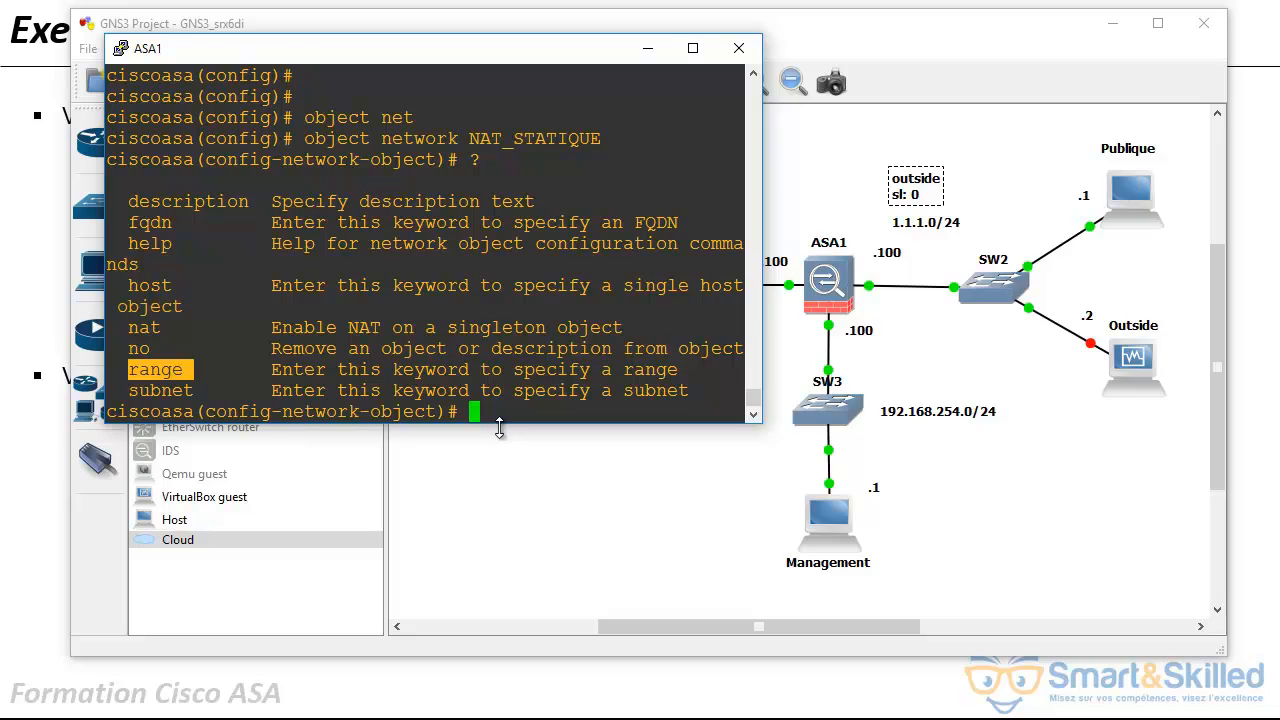
Set the NAT_STATIQUE object's host to 192.168.0.1, moving the console window around the topology while entering the address.
{"action": "type", "text": "host"}
{"action": "left_click_drag", "start_coordinate": [475, 56], "coordinate": [409, 60]}
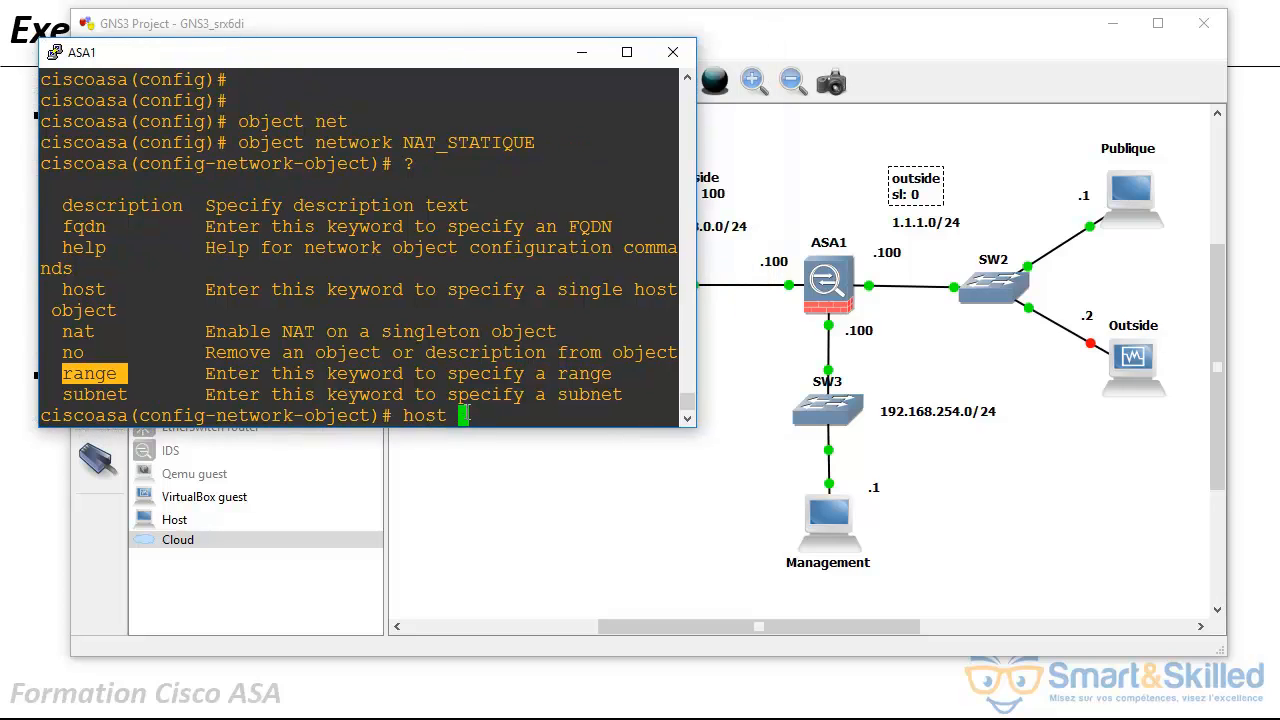
{"action": "type", "text": "192."}
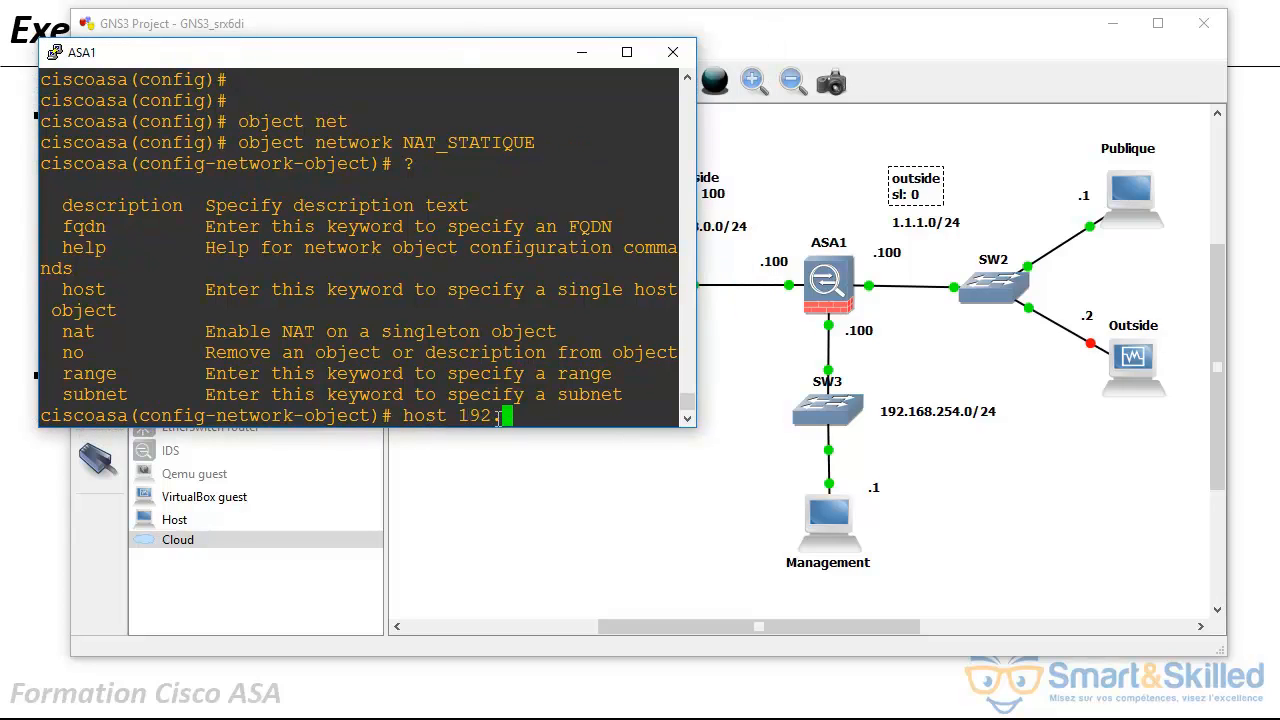
{"action": "type", "text": "168.0"}
{"action": "left_click_drag", "start_coordinate": [486, 58], "coordinate": [537, 70]}
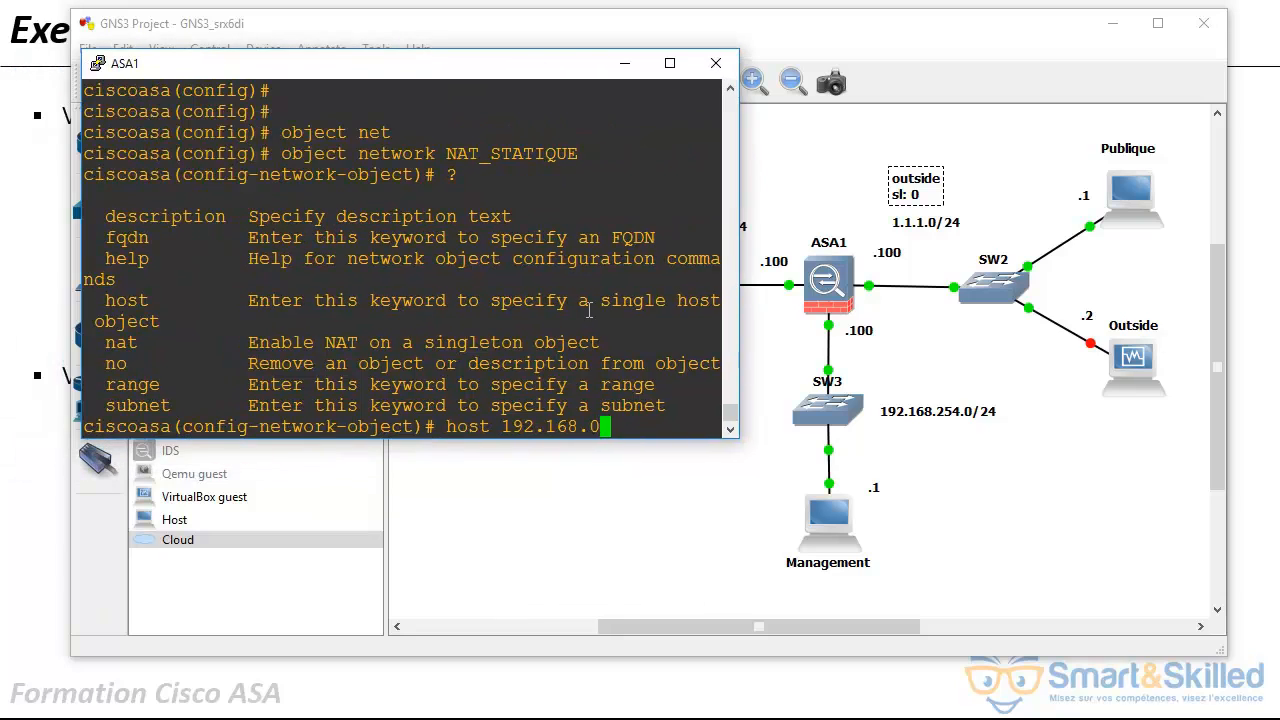
{"action": "type", "text": ".1"}
{"action": "key", "text": "Return"}
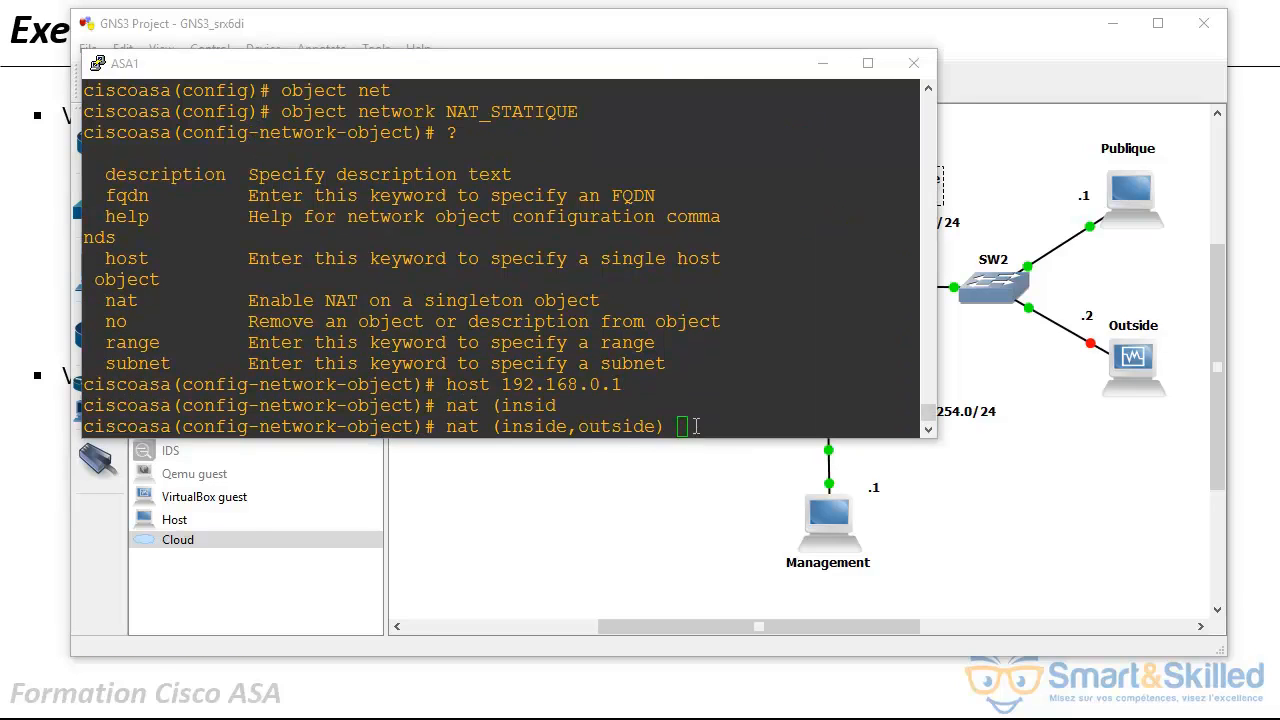
Display the help for nat (inside,outside) and highlight the dynamic and static NAT types.
{"action": "left_click", "coordinate": [696, 427]}
{"action": "type", "text": "?"}
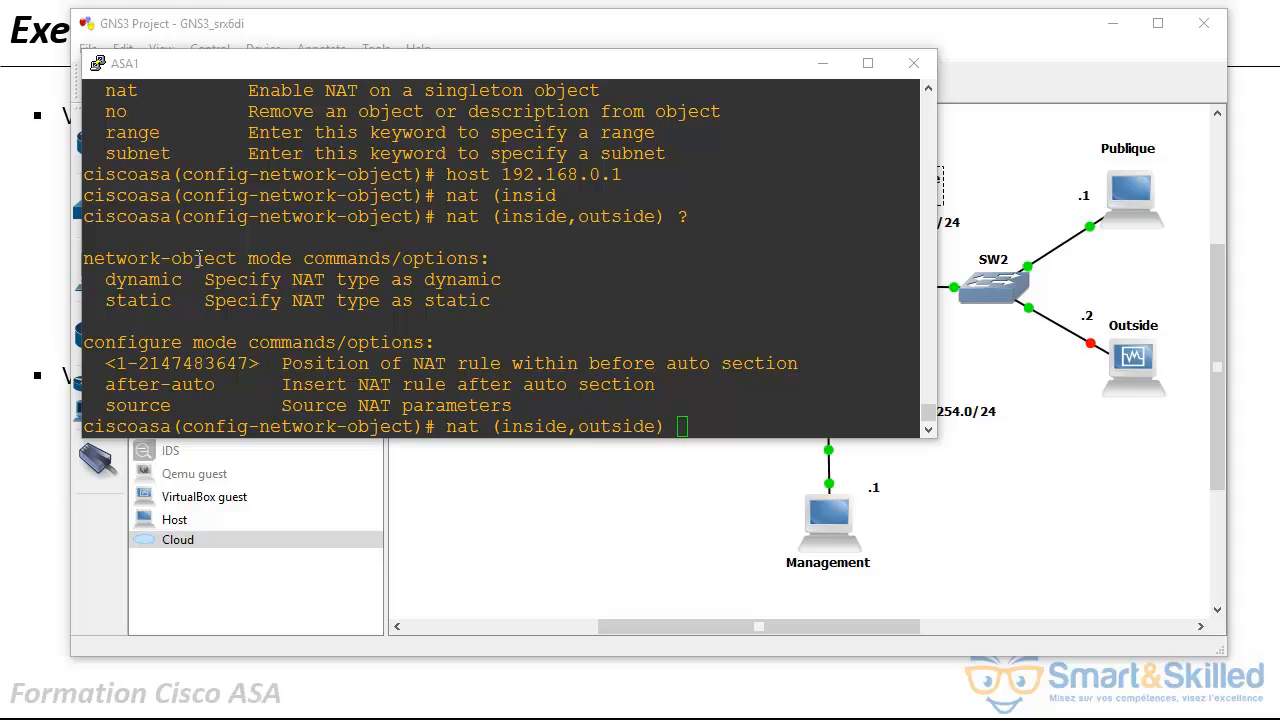
{"action": "left_click_drag", "start_coordinate": [100, 279], "coordinate": [185, 280]}
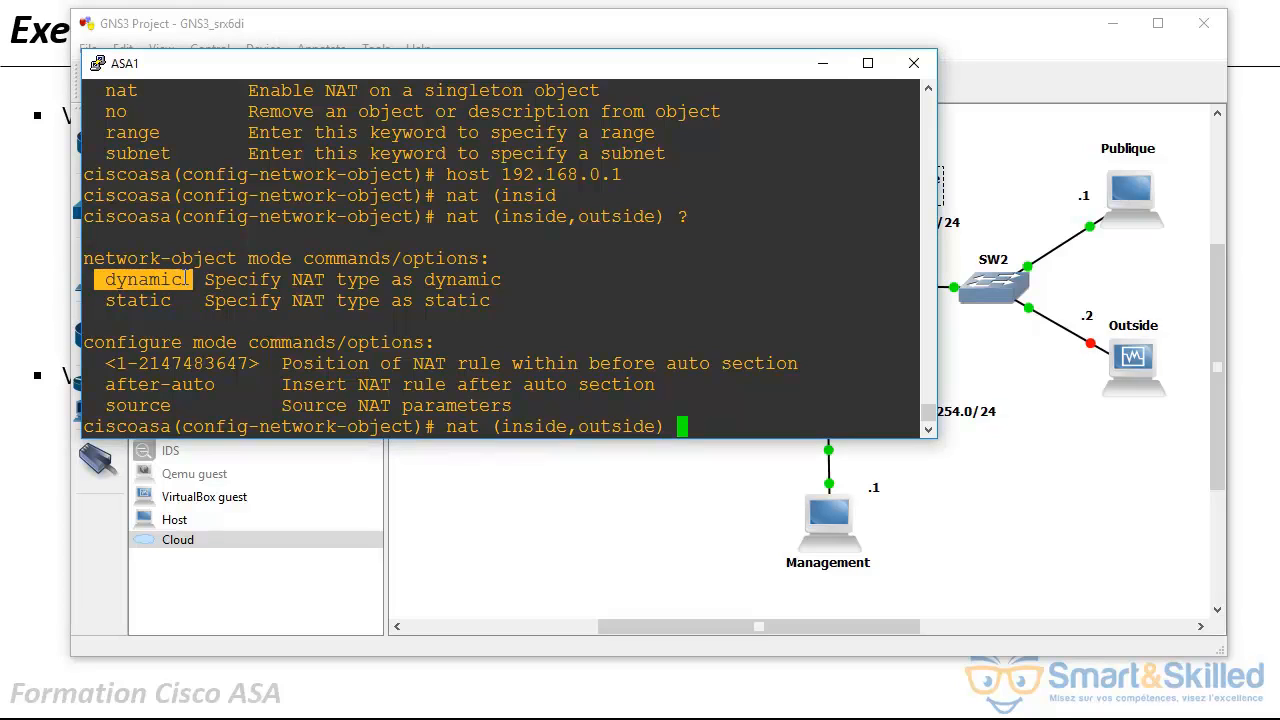
{"action": "left_click_drag", "start_coordinate": [106, 300], "coordinate": [182, 300]}
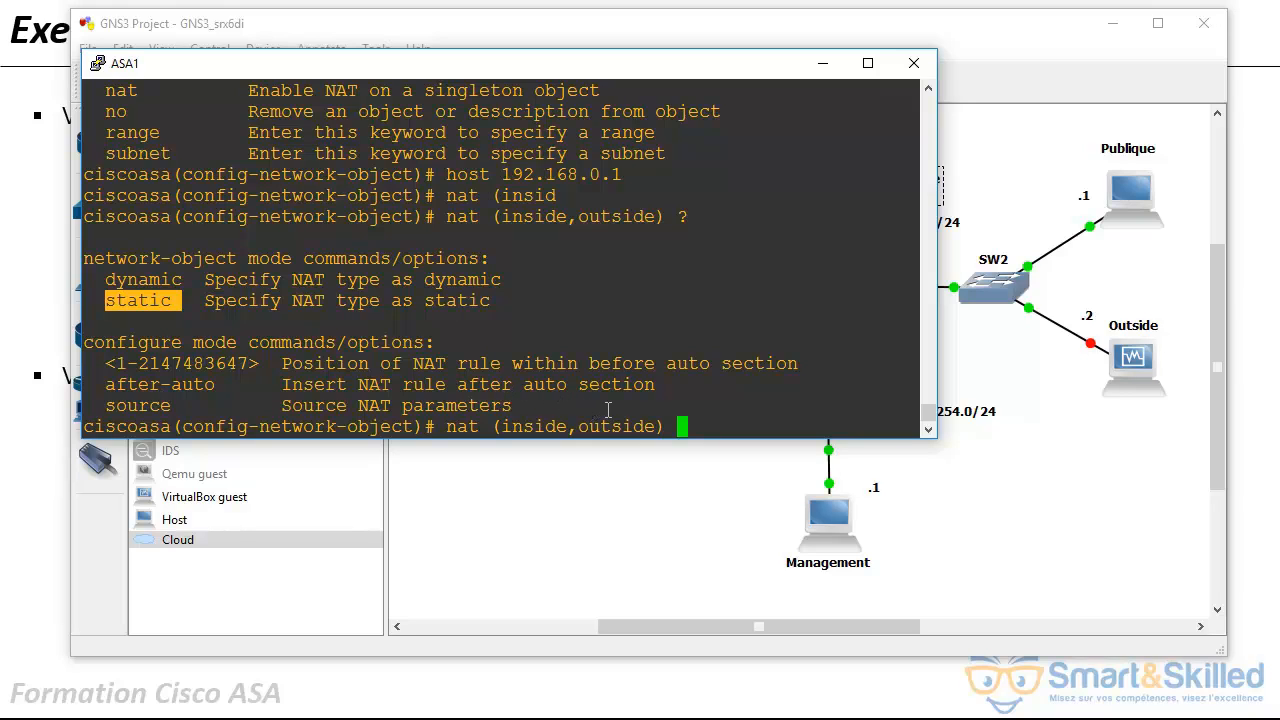
Add the static type to the nat (inside,outside) command by copying the keyword from the help output.
{"action": "left_click", "coordinate": [696, 427]}
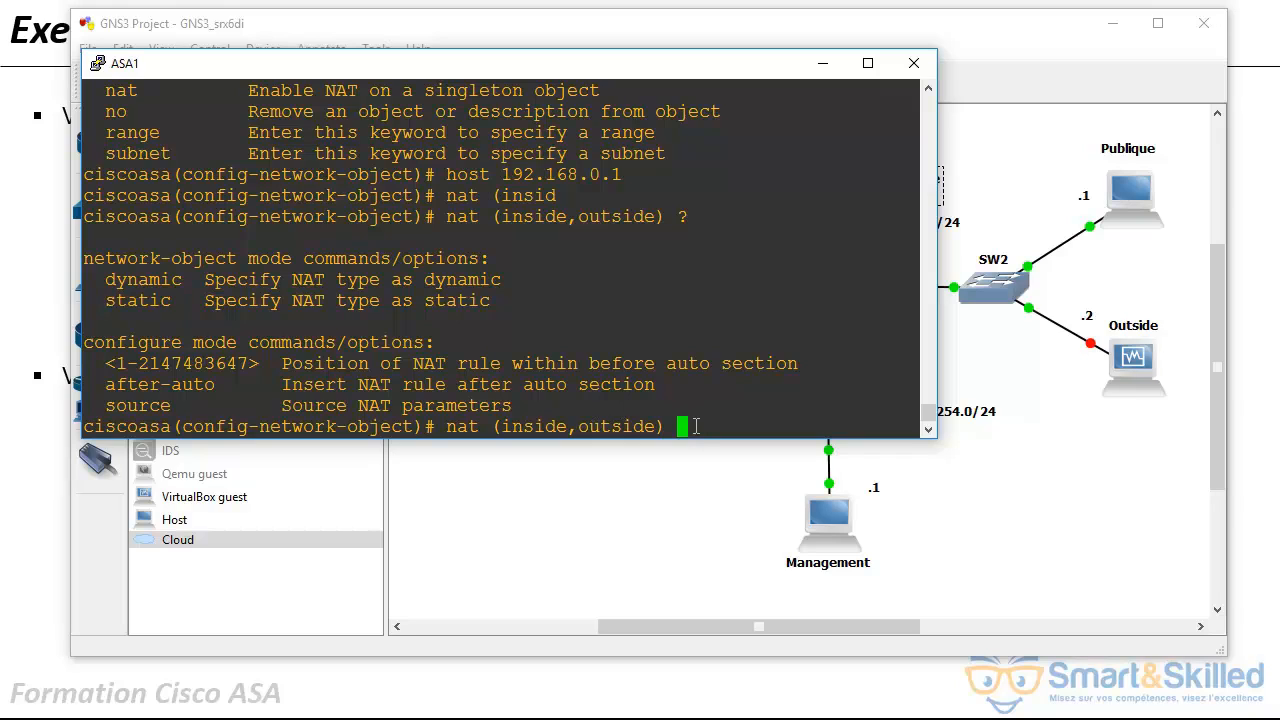
{"action": "left_click_drag", "start_coordinate": [174, 300], "coordinate": [120, 298]}
{"action": "right_click", "coordinate": [113, 300]}
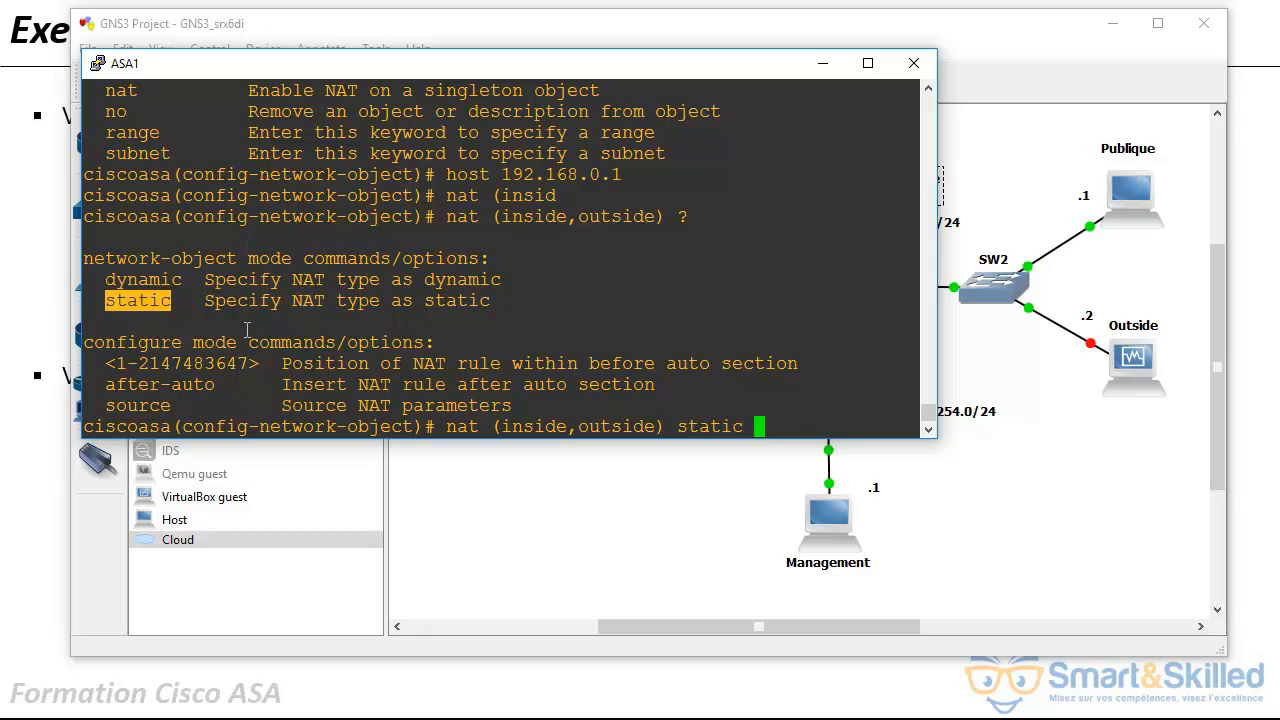
Complete the static NAT rule with the object name TRADUIT copied from its definition, run it, and exit to global configuration mode.
{"action": "scroll", "coordinate": [440, 375], "scroll_direction": "up", "scroll_amount": 3}
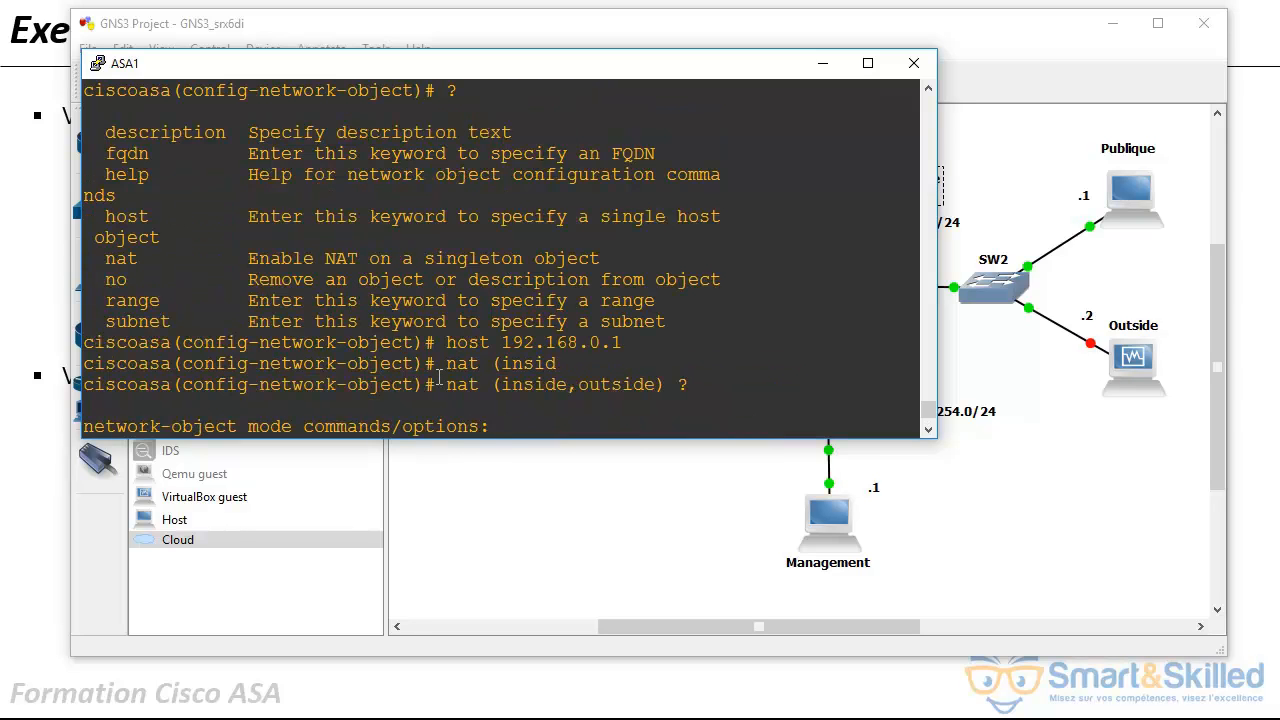
{"action": "scroll", "coordinate": [440, 377], "scroll_direction": "down", "scroll_amount": 3}
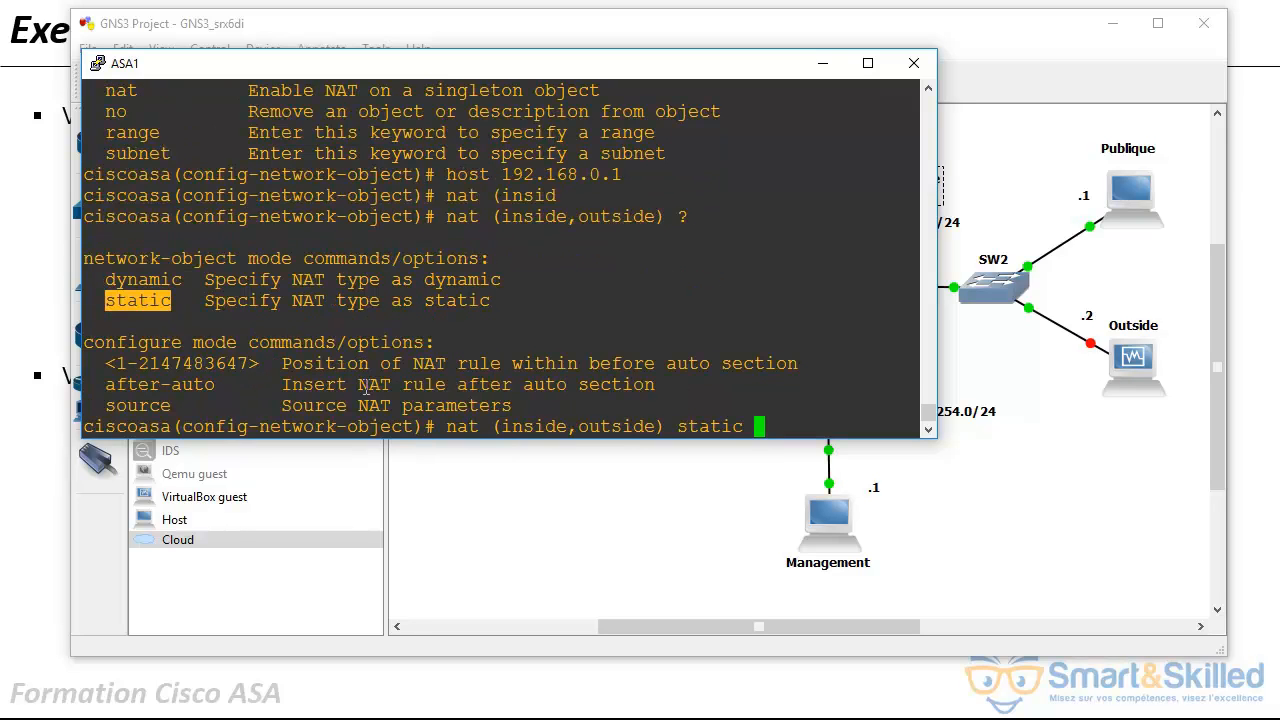
{"action": "scroll", "coordinate": [366, 389], "scroll_direction": "up", "scroll_amount": 5}
{"action": "scroll", "coordinate": [366, 388], "scroll_direction": "up", "scroll_amount": 1}
{"action": "left_click_drag", "start_coordinate": [528, 260], "coordinate": [446, 259]}
{"action": "left_click", "coordinate": [512, 260]}
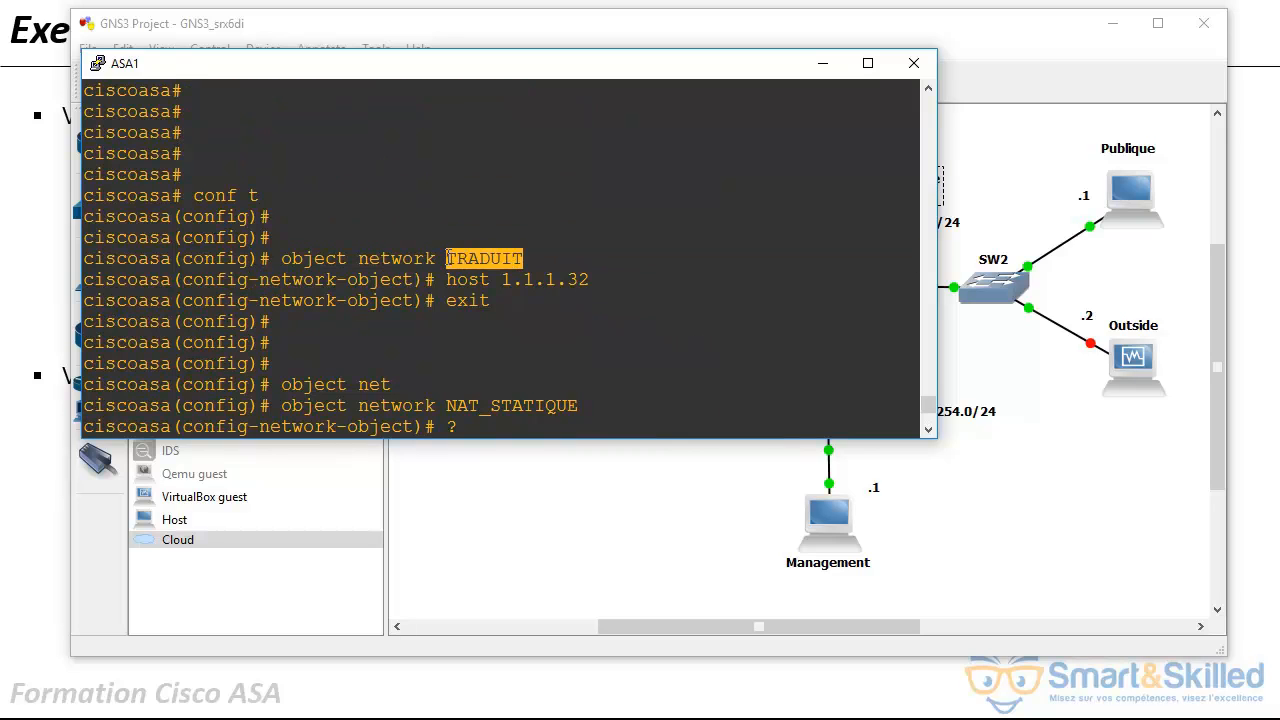
{"action": "right_click", "coordinate": [466, 259]}
{"action": "key", "text": "Return"}
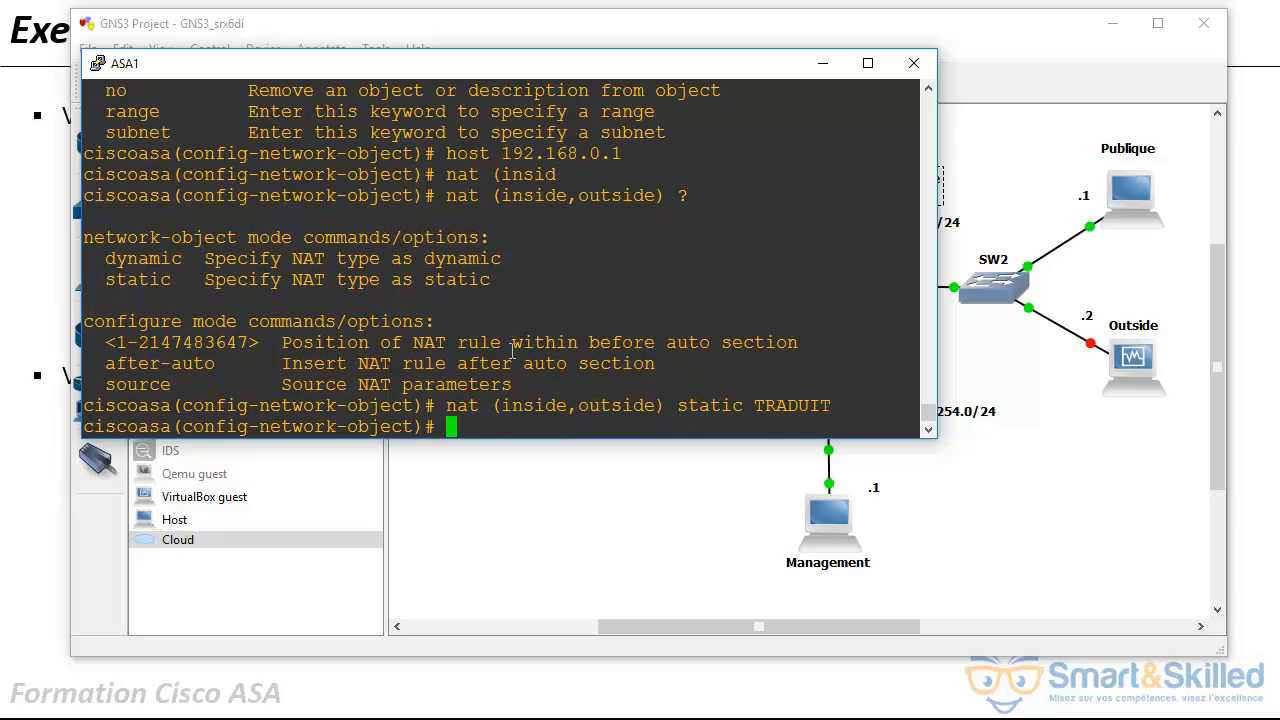
{"action": "type", "text": "exit"}
{"action": "key", "text": "Return"}
{"action": "key", "text": "Return"}
{"action": "key", "text": "Return"}
{"action": "key", "text": "Return"}
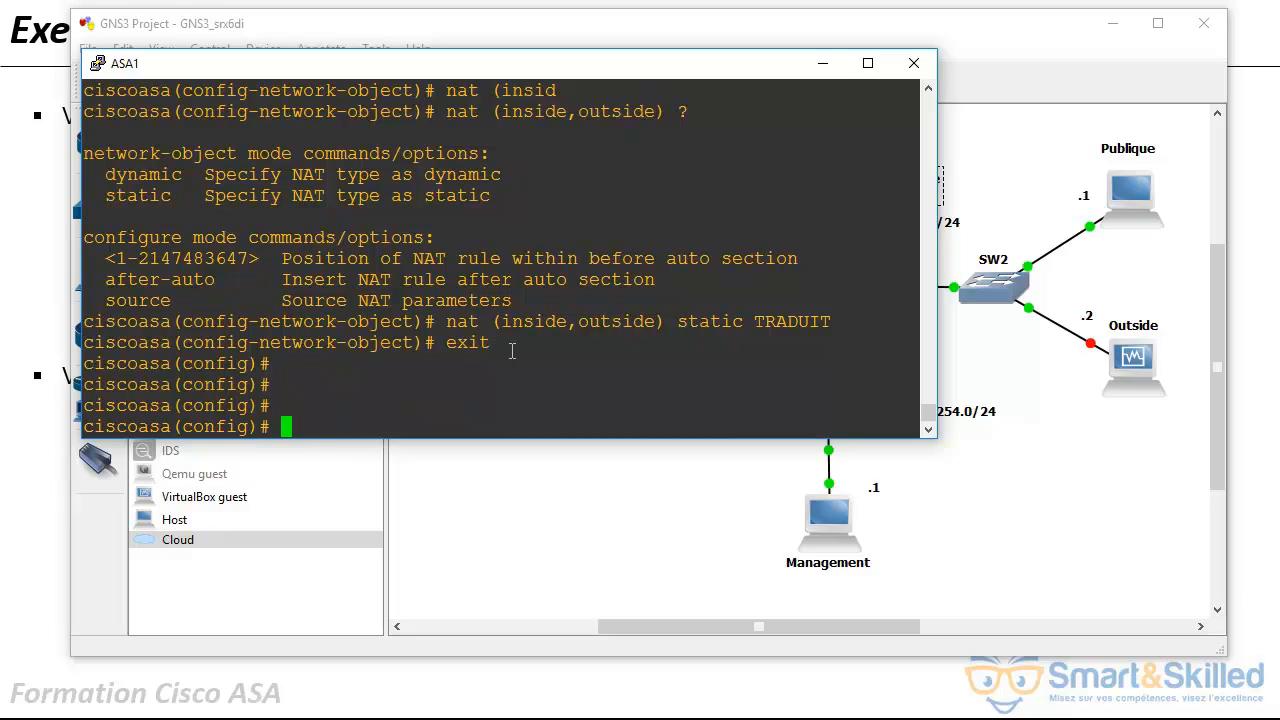
Run show nat and examine the policy's section, interfaces, source and translated objects, and translation hit counter.
{"action": "type", "text": "show nat"}
{"action": "key", "text": "Return"}
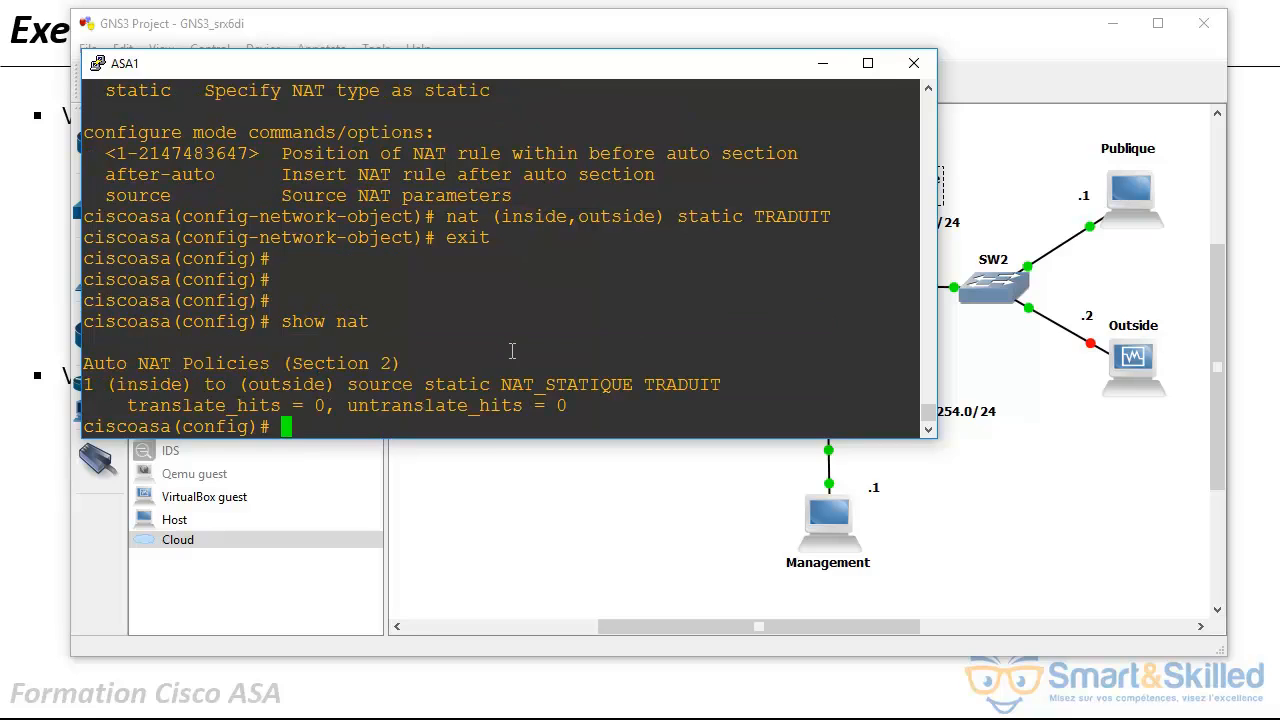
{"action": "key", "text": "Return"}
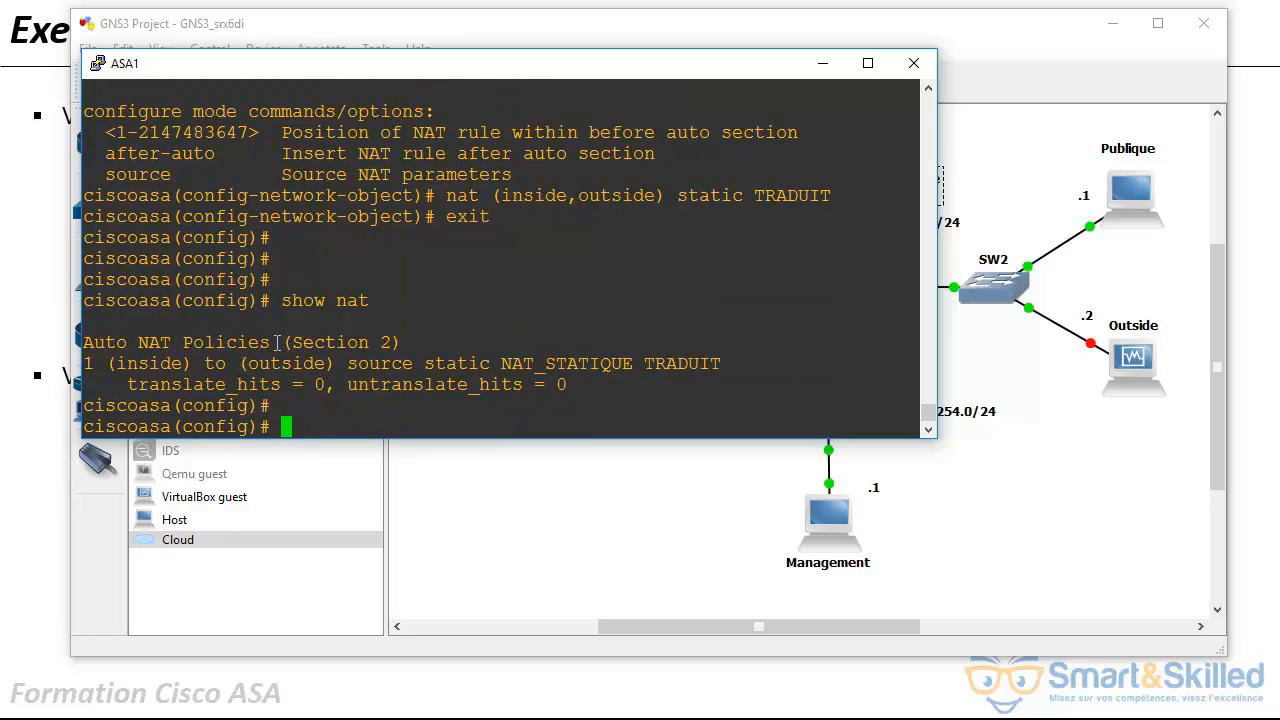
{"action": "left_click_drag", "start_coordinate": [271, 342], "coordinate": [408, 342]}
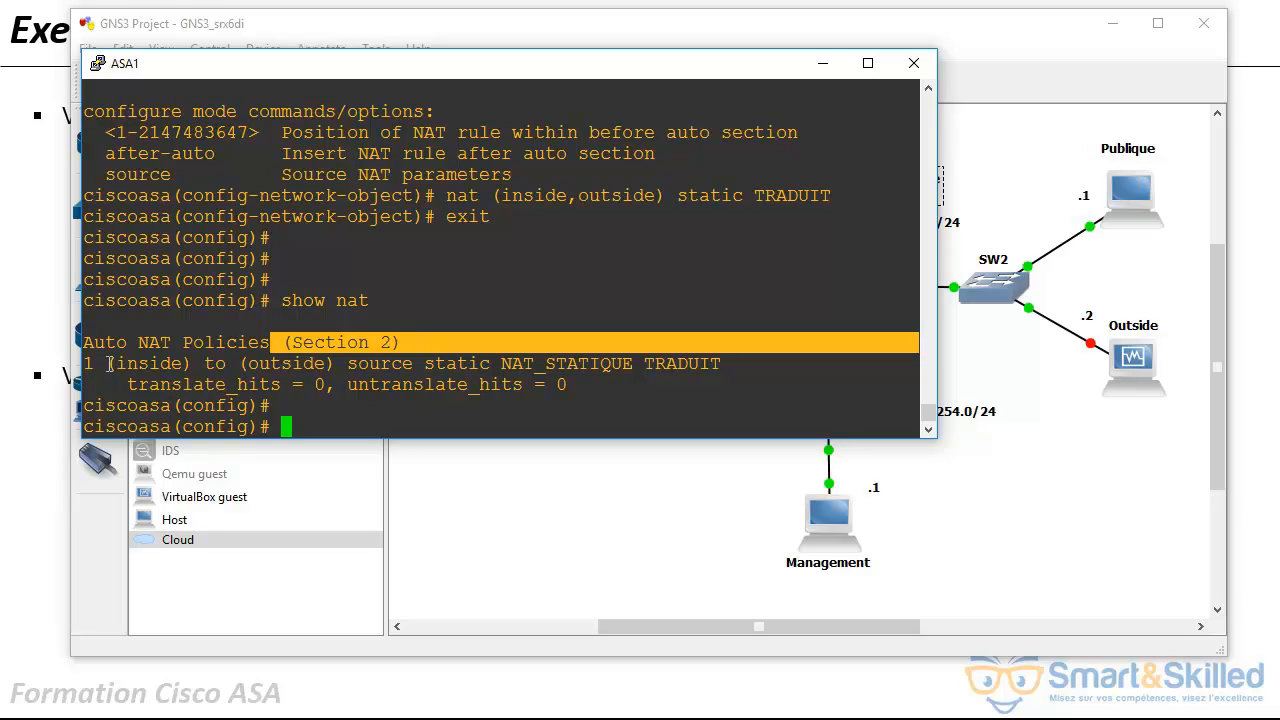
{"action": "left_click_drag", "start_coordinate": [106, 363], "coordinate": [338, 363]}
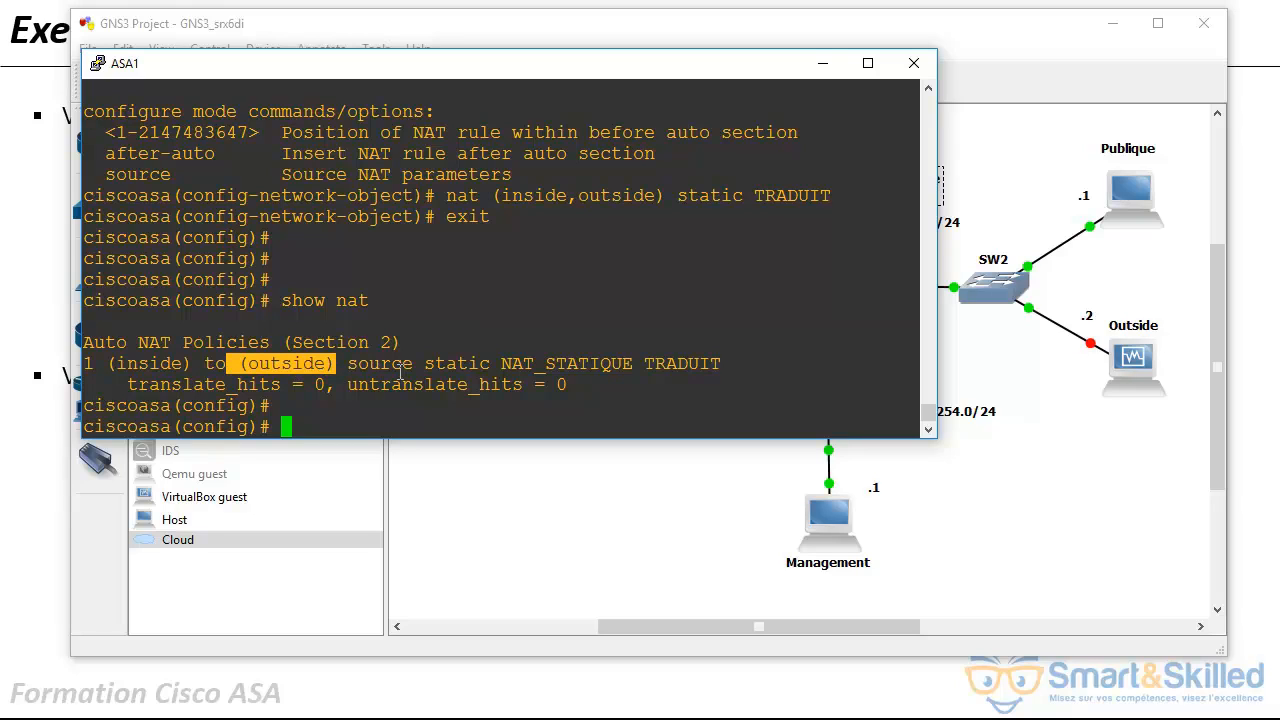
{"action": "left_click_drag", "start_coordinate": [502, 364], "coordinate": [718, 364]}
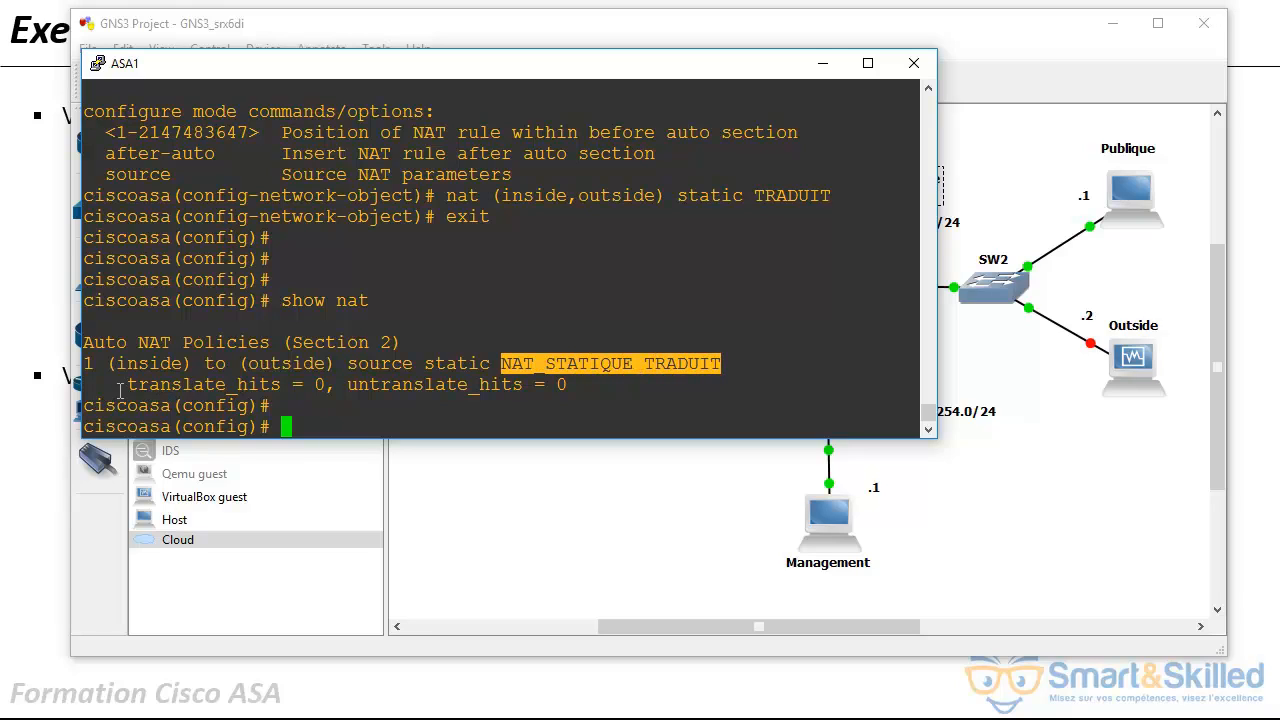
{"action": "left_click_drag", "start_coordinate": [126, 386], "coordinate": [328, 388]}
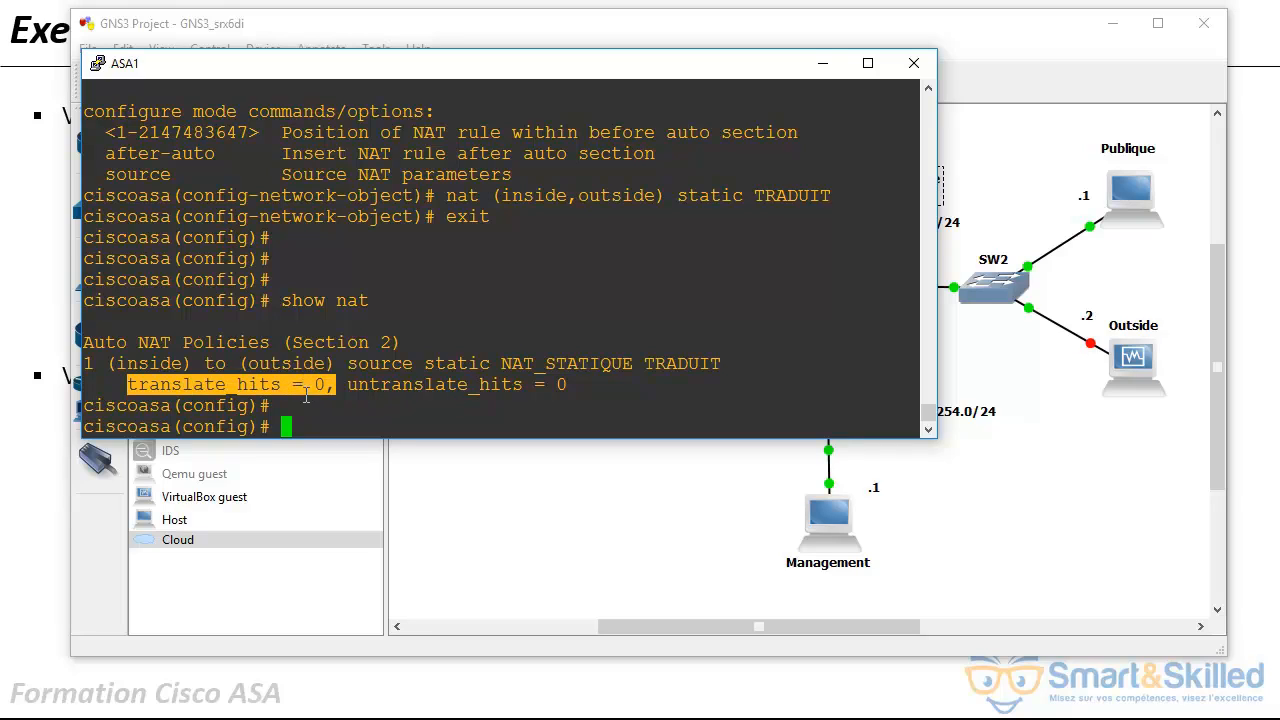
Examine the translate and untranslate hit counters in the static rule's show nat output.
{"action": "left_click_drag", "start_coordinate": [306, 388], "coordinate": [322, 387]}
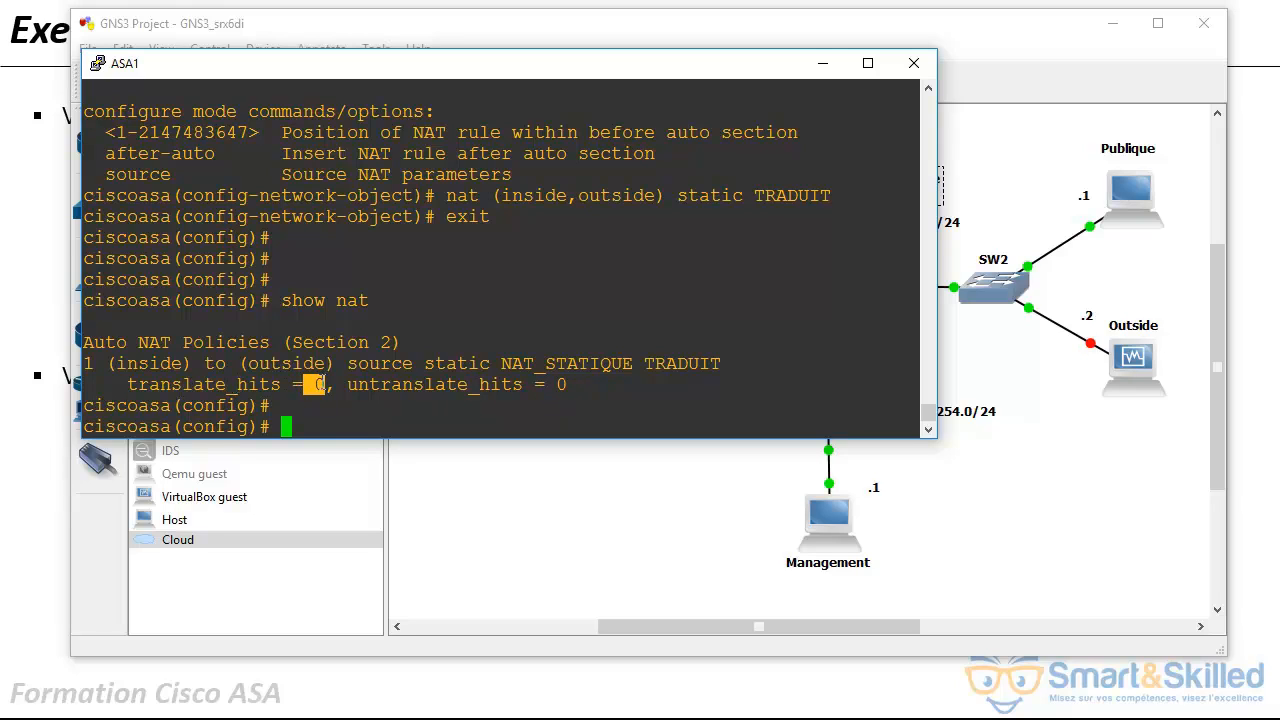
{"action": "left_click_drag", "start_coordinate": [576, 384], "coordinate": [543, 383]}
{"action": "left_click", "coordinate": [567, 552]}
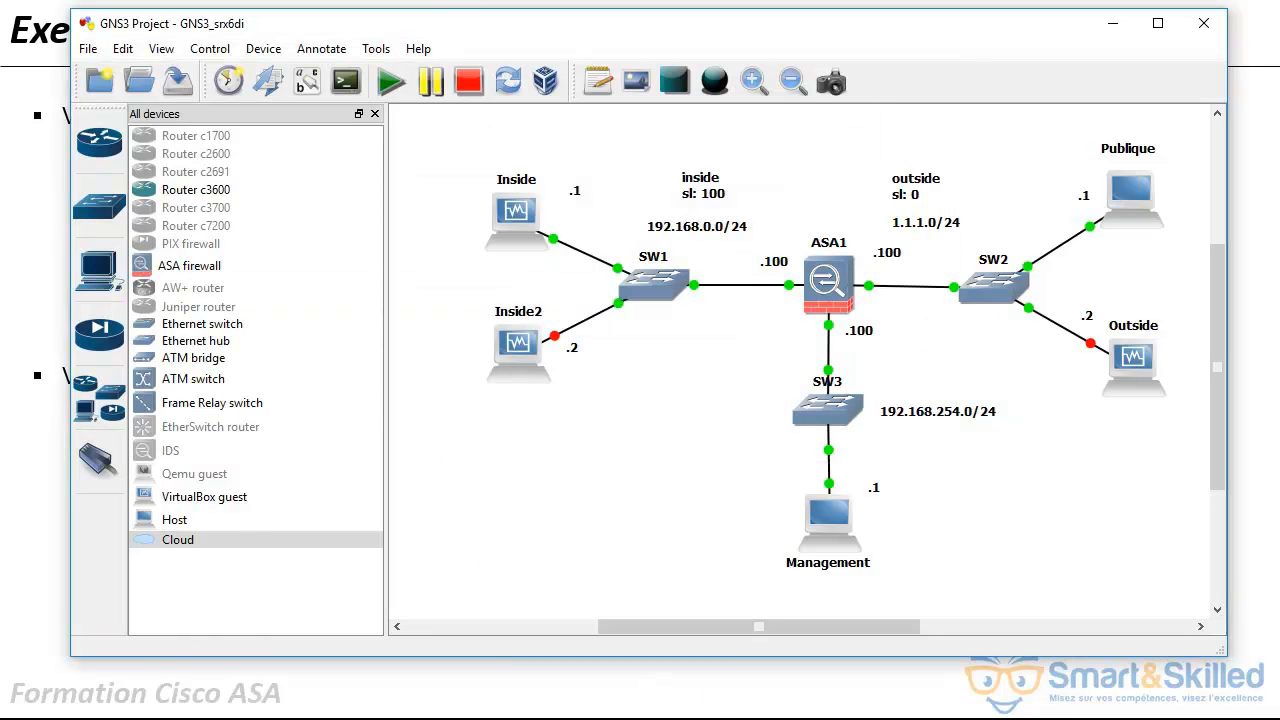
Switch to the Seven virtual machine, close its Network Connections window, and open a cmd command prompt.
{"action": "left_click", "coordinate": [520, 688]}
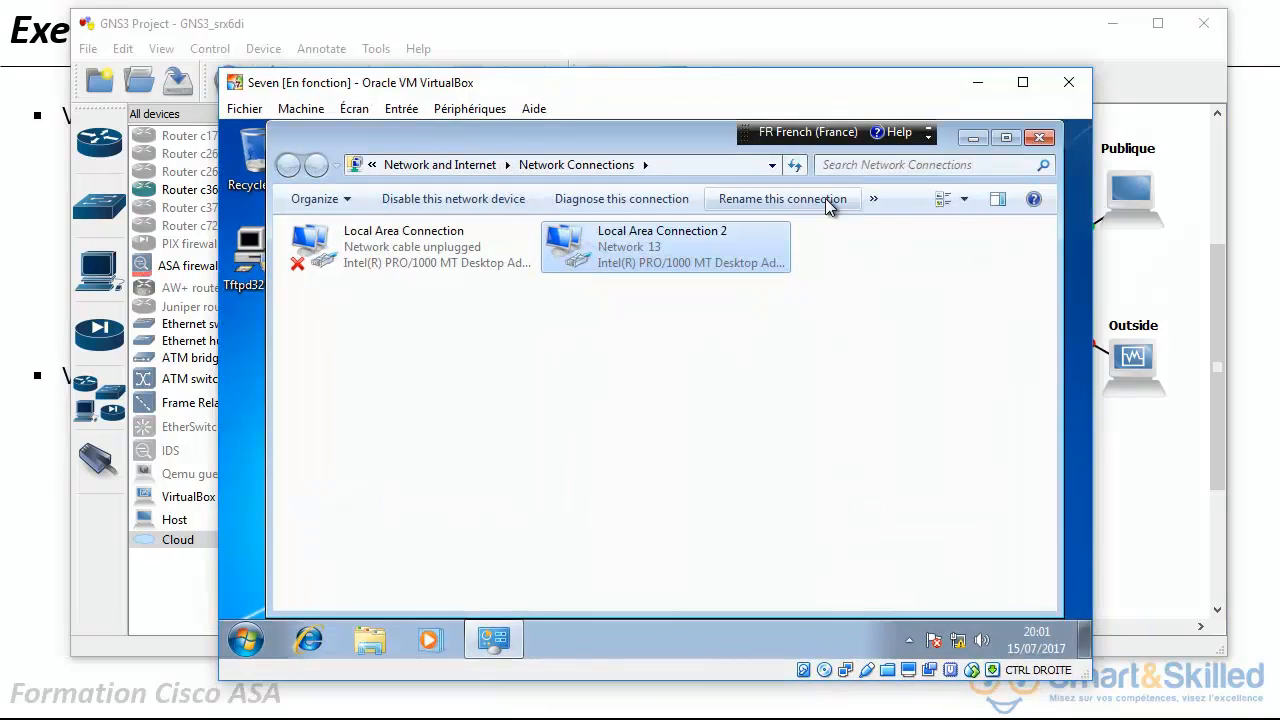
{"action": "left_click", "coordinate": [1039, 137]}
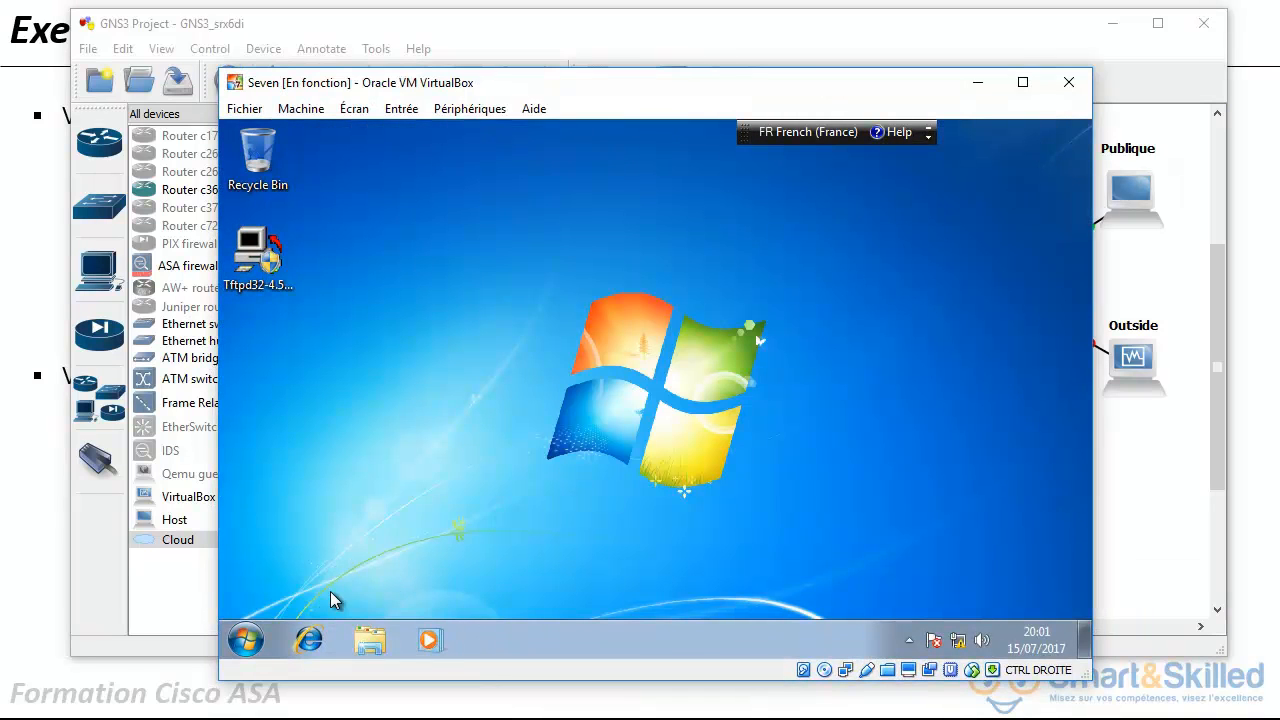
{"action": "left_click", "coordinate": [245, 640]}
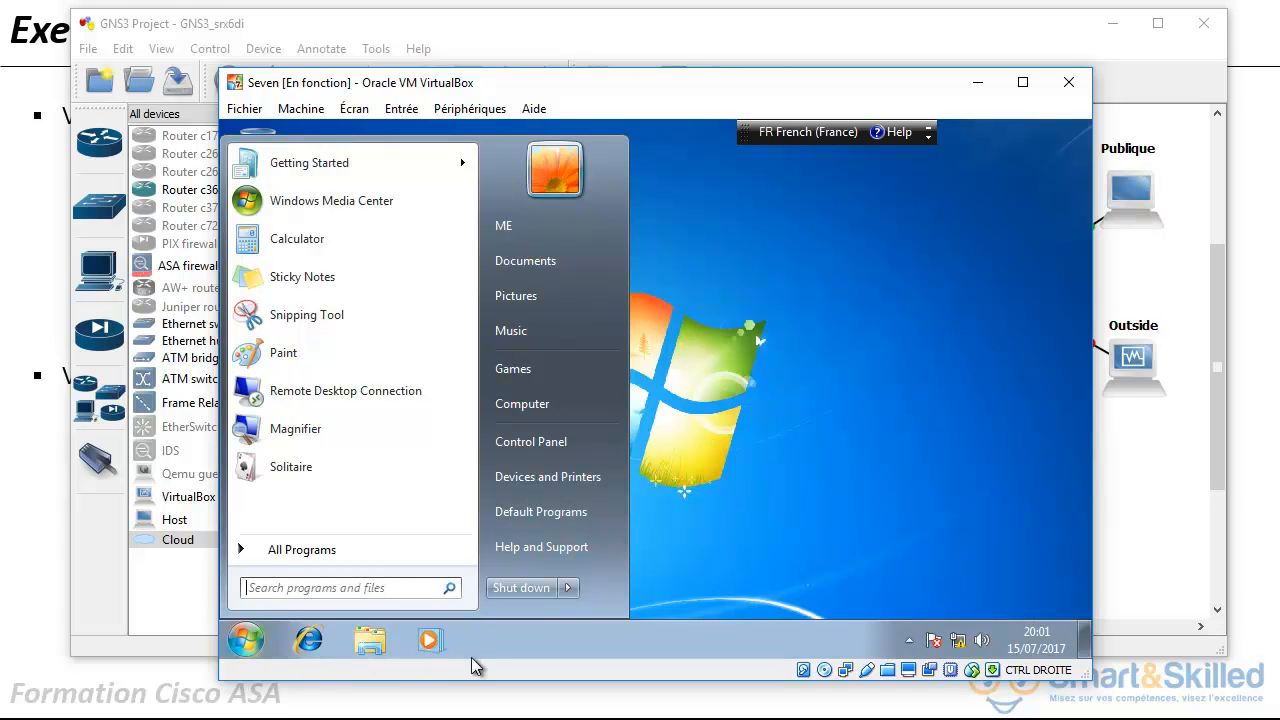
{"action": "type", "text": "cmd"}
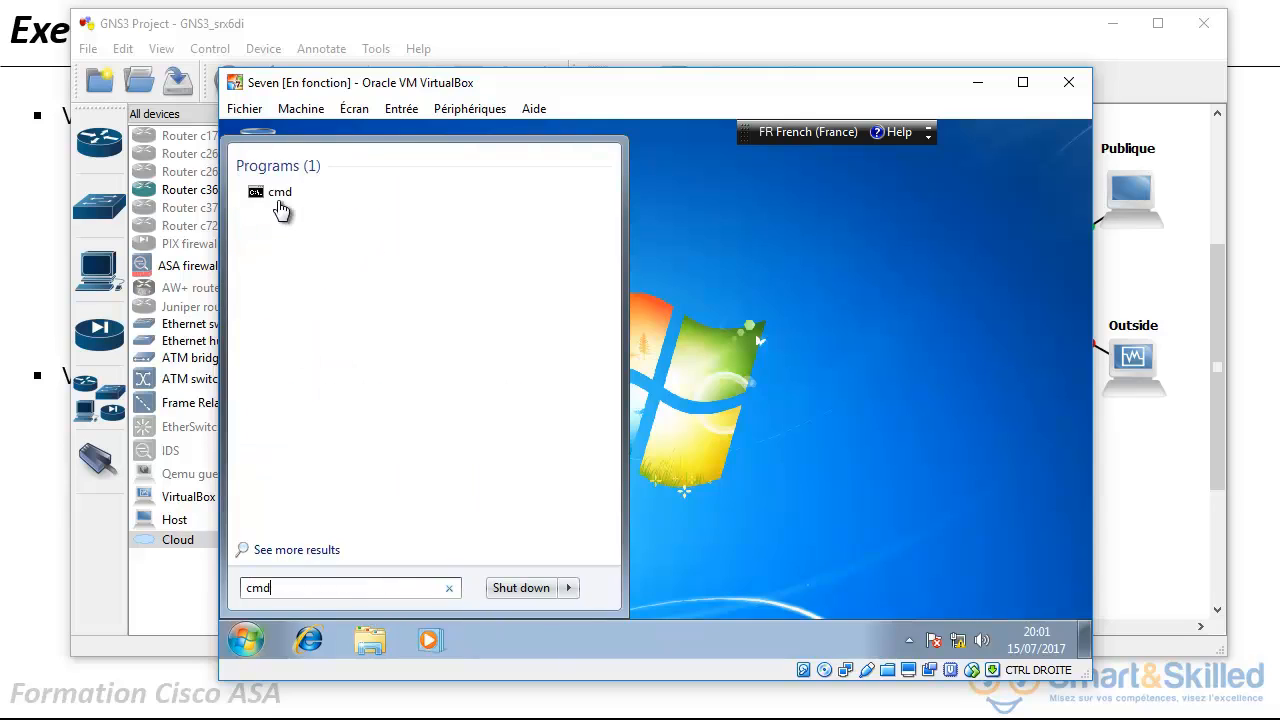
{"action": "left_click", "coordinate": [272, 194]}
Ping 1.1.1.1 from the Windows command prompt, and start a continuous ping with ping 1.1.1.1 -t.
{"action": "type", "text": "pi"}
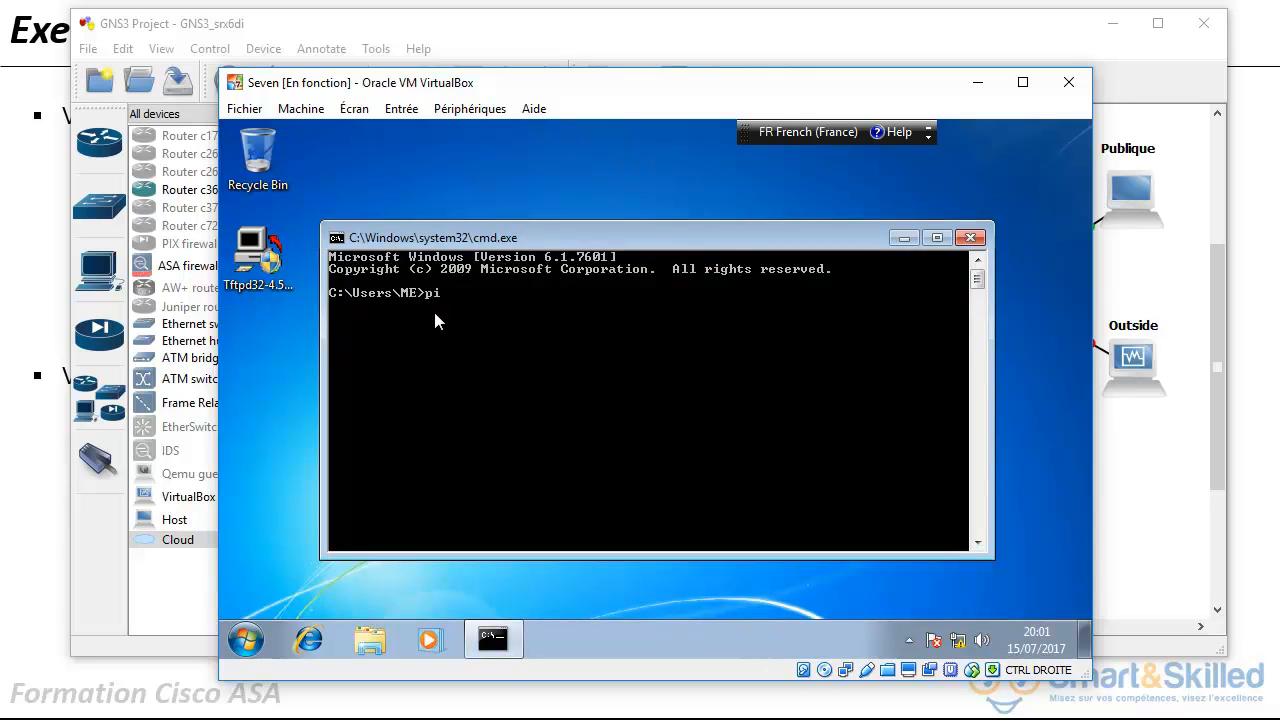
{"action": "type", "text": "ng 1.1.1.1"}
{"action": "key", "text": "Return"}
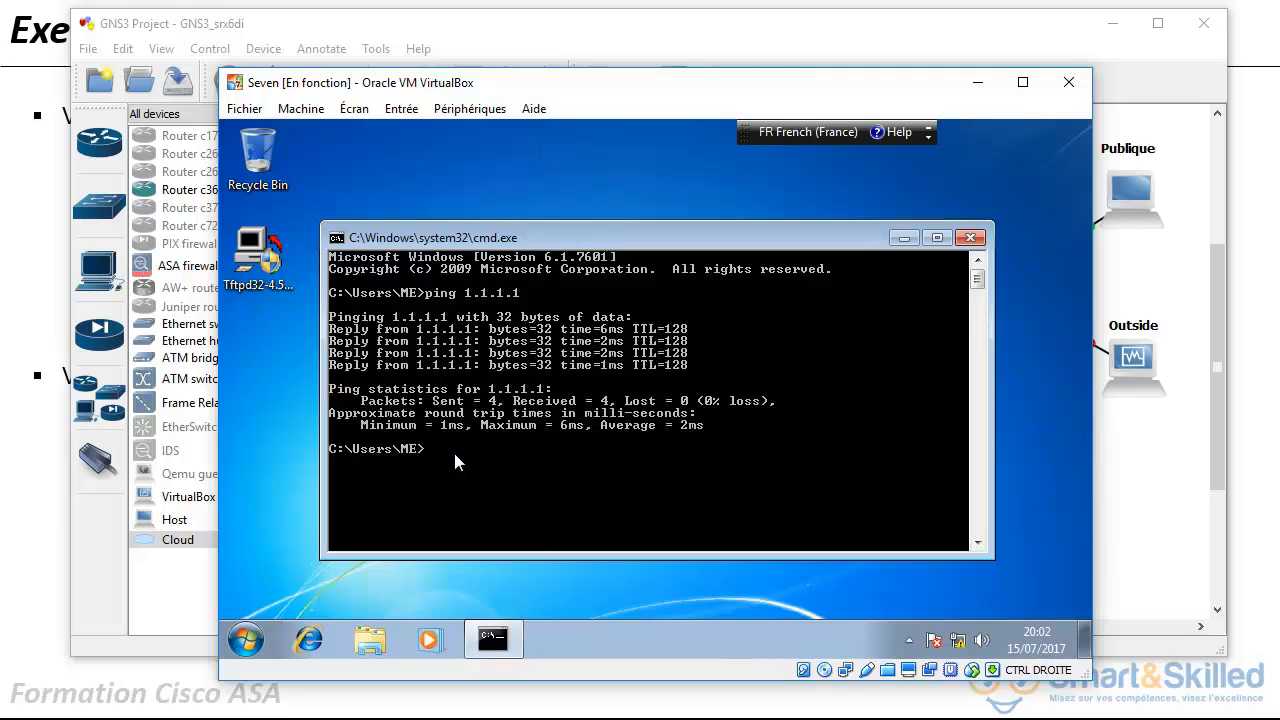
{"action": "type", "text": "ping 1.1.1.1 -t"}
{"action": "key", "text": "Return"}
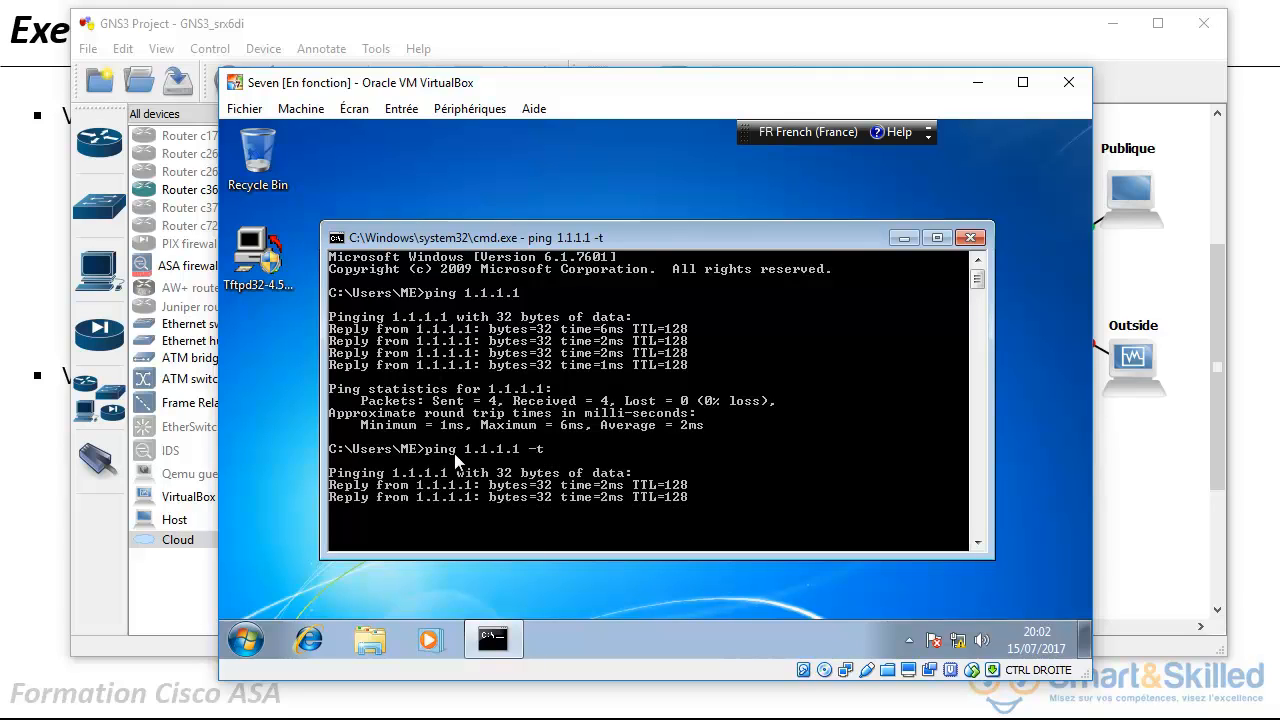
Switch back to the ASA1 console, run show nat, and highlight the translate_hits value.
{"action": "mouse_move", "coordinate": [492, 640]}
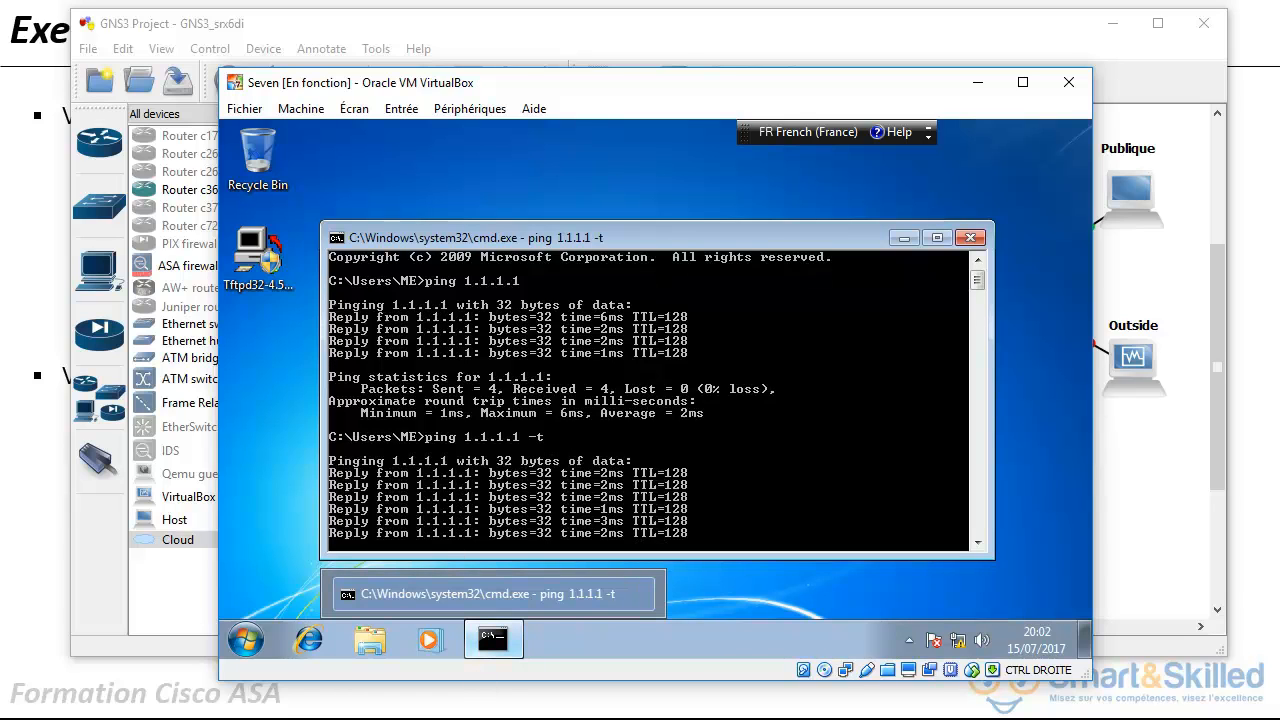
{"action": "left_click", "coordinate": [562, 712]}
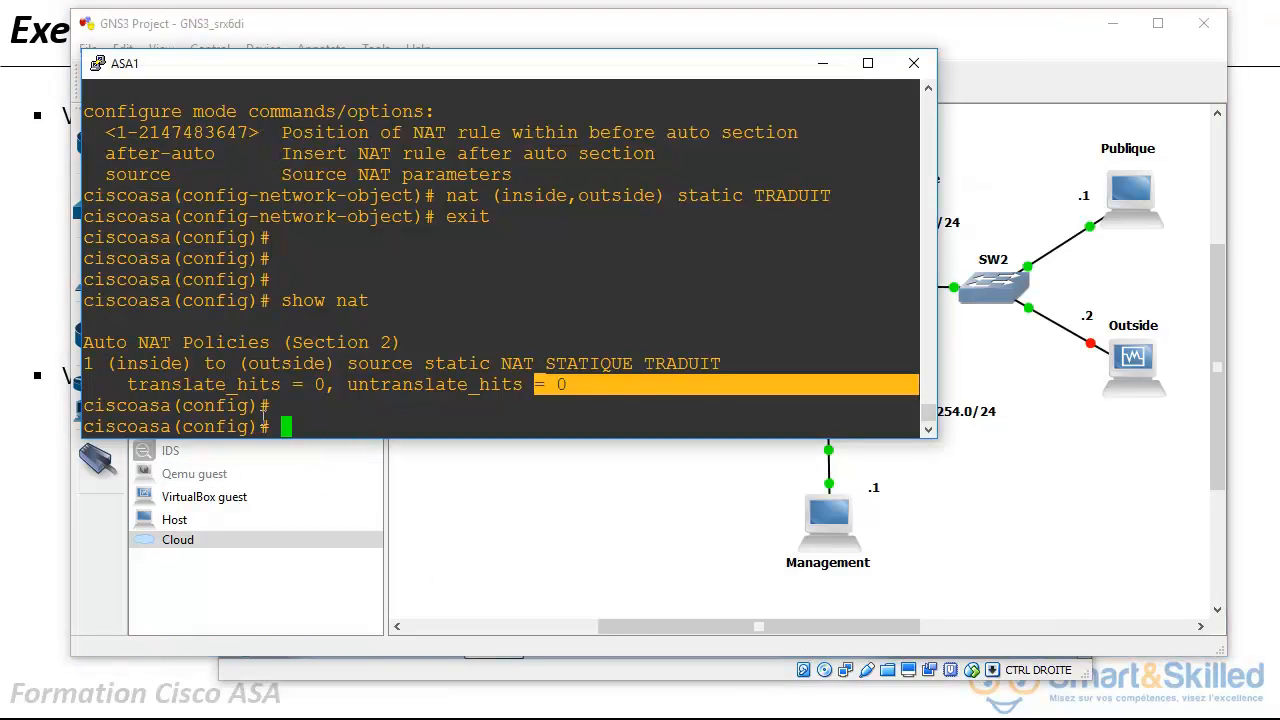
{"action": "left_click", "coordinate": [333, 428]}
{"action": "key", "text": "Return"}
{"action": "key", "text": "Return"}
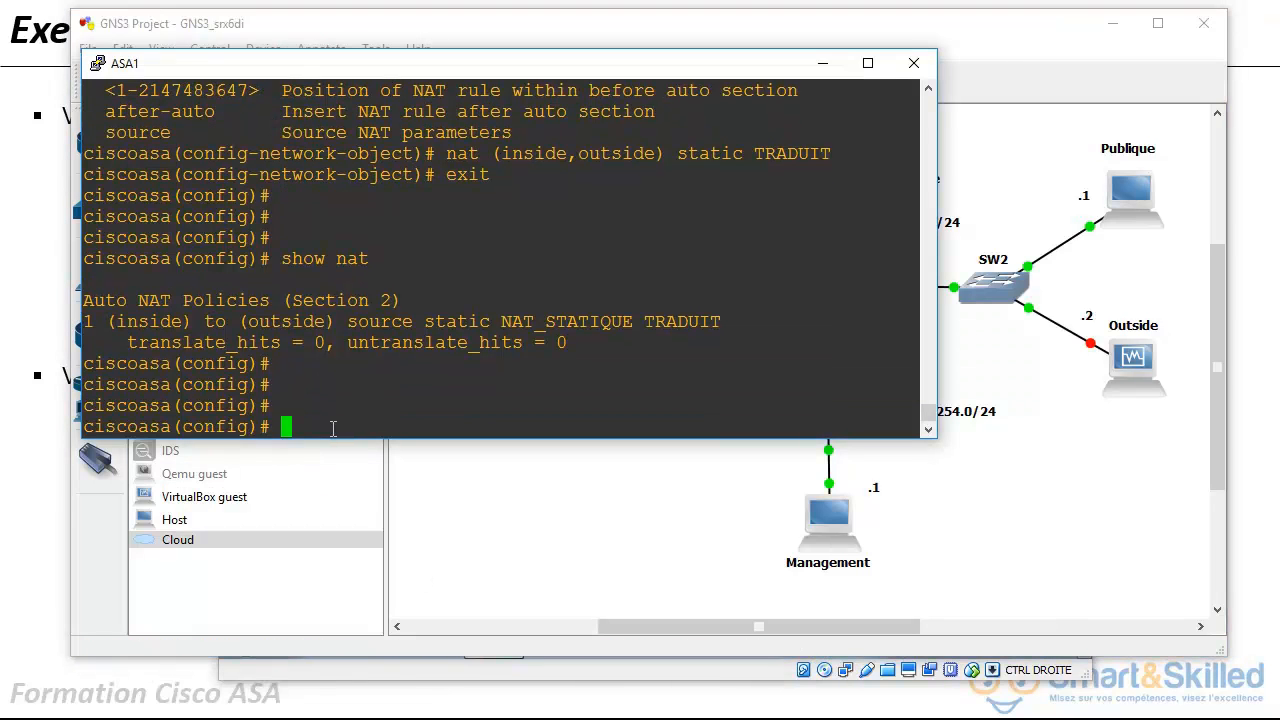
{"action": "key", "text": "Return"}
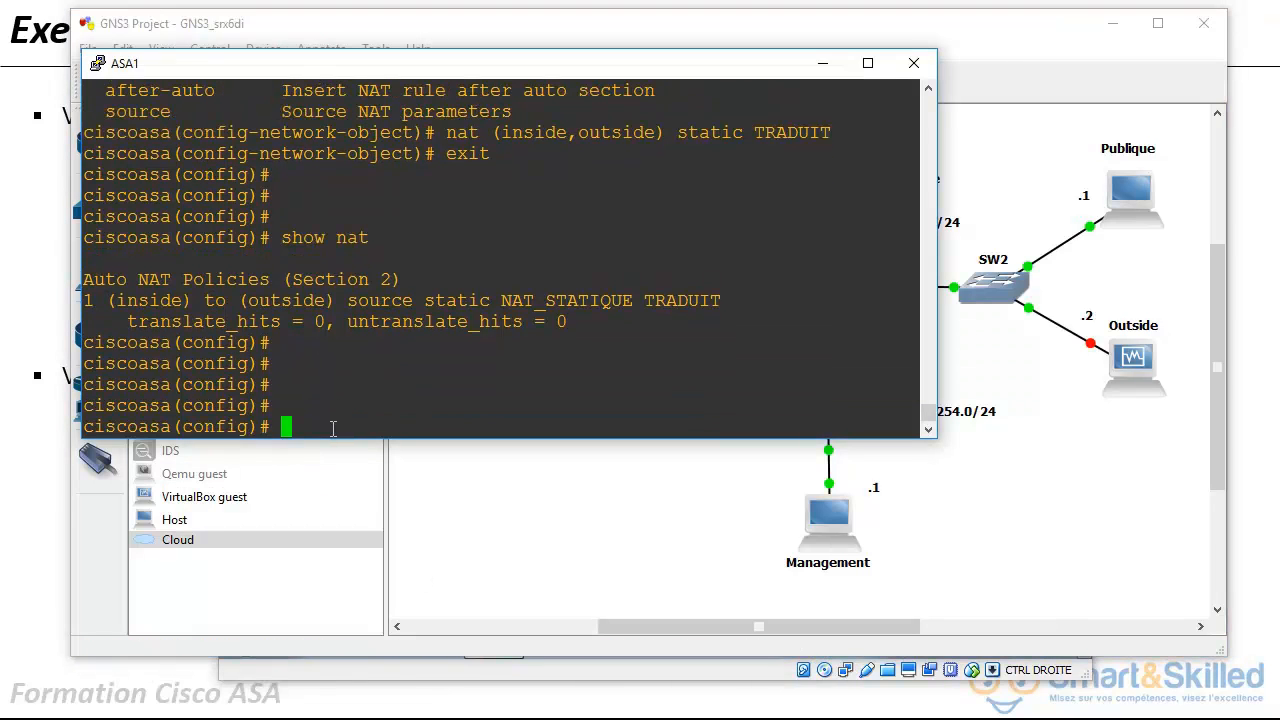
{"action": "type", "text": "show nat"}
{"action": "key", "text": "Return"}
{"action": "double_click", "coordinate": [322, 405]}
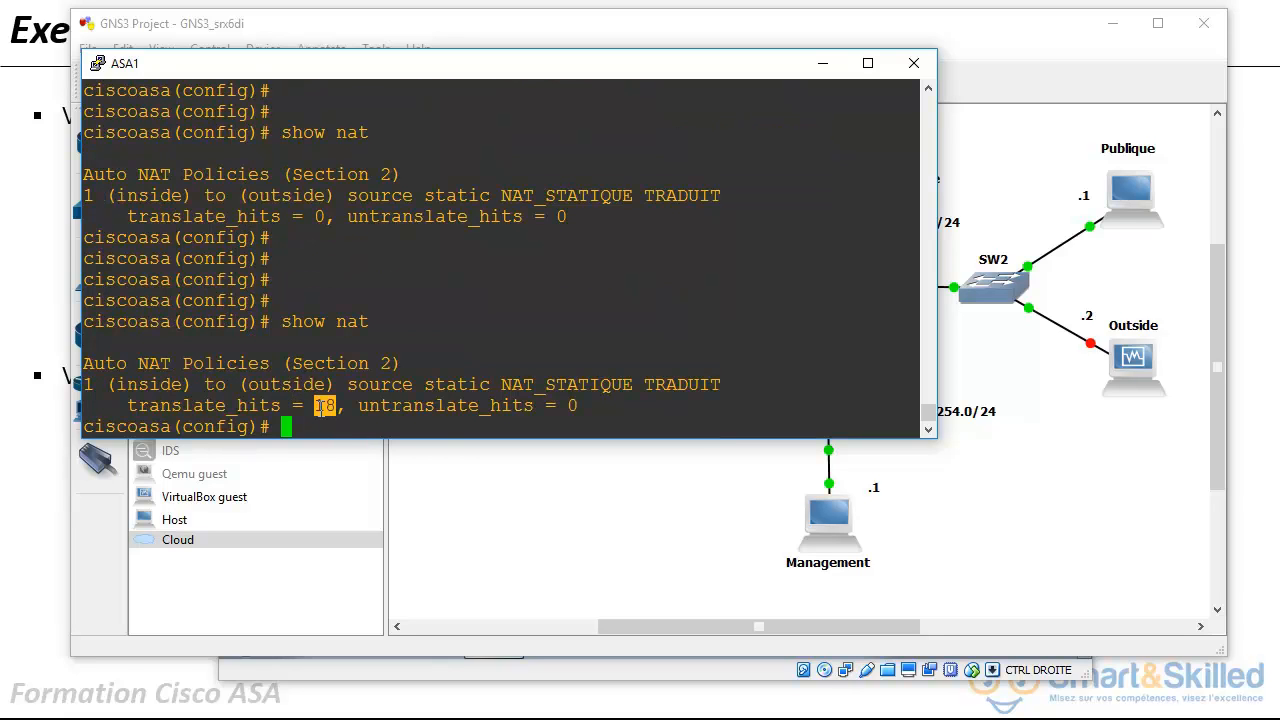
Rerun show nat twice on ASA1 to compare the translate_hits counter while the ping is running.
{"action": "left_click", "coordinate": [316, 428]}
{"action": "key", "text": "Up"}
{"action": "key", "text": "Return"}
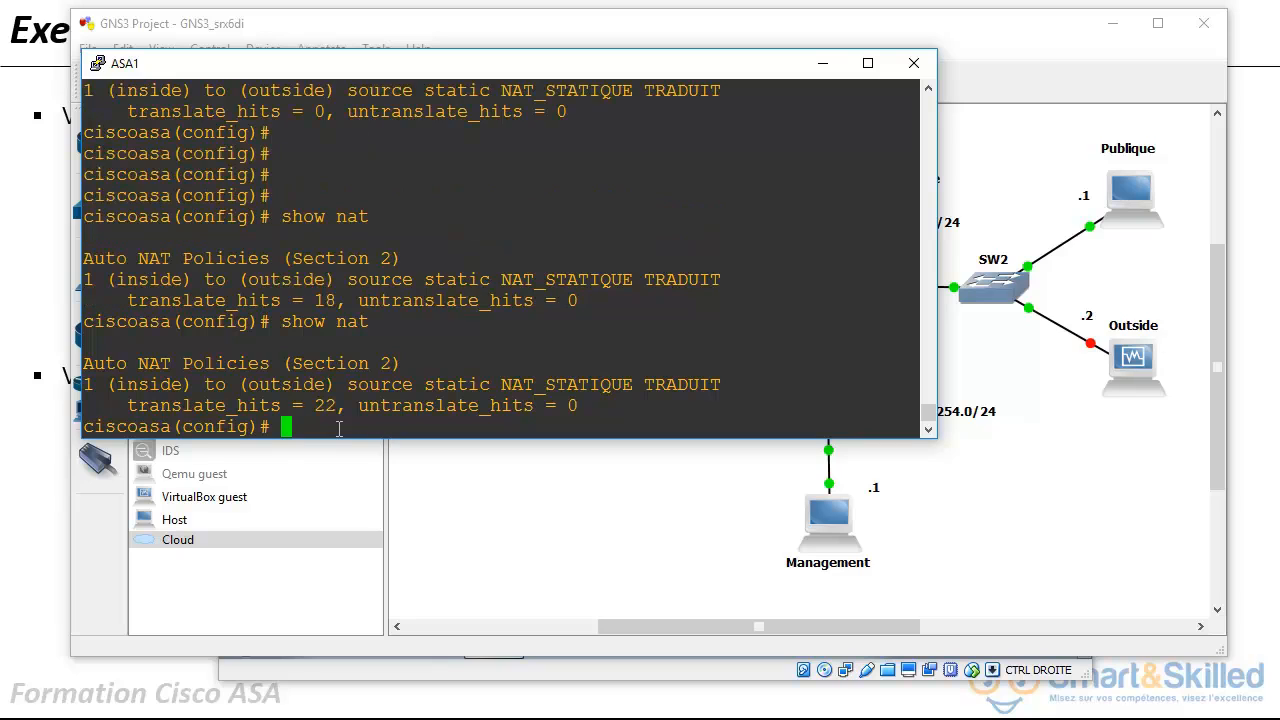
{"action": "double_click", "coordinate": [320, 405]}
{"action": "left_click", "coordinate": [316, 428]}
{"action": "key", "text": "Up"}
{"action": "key", "text": "Return"}
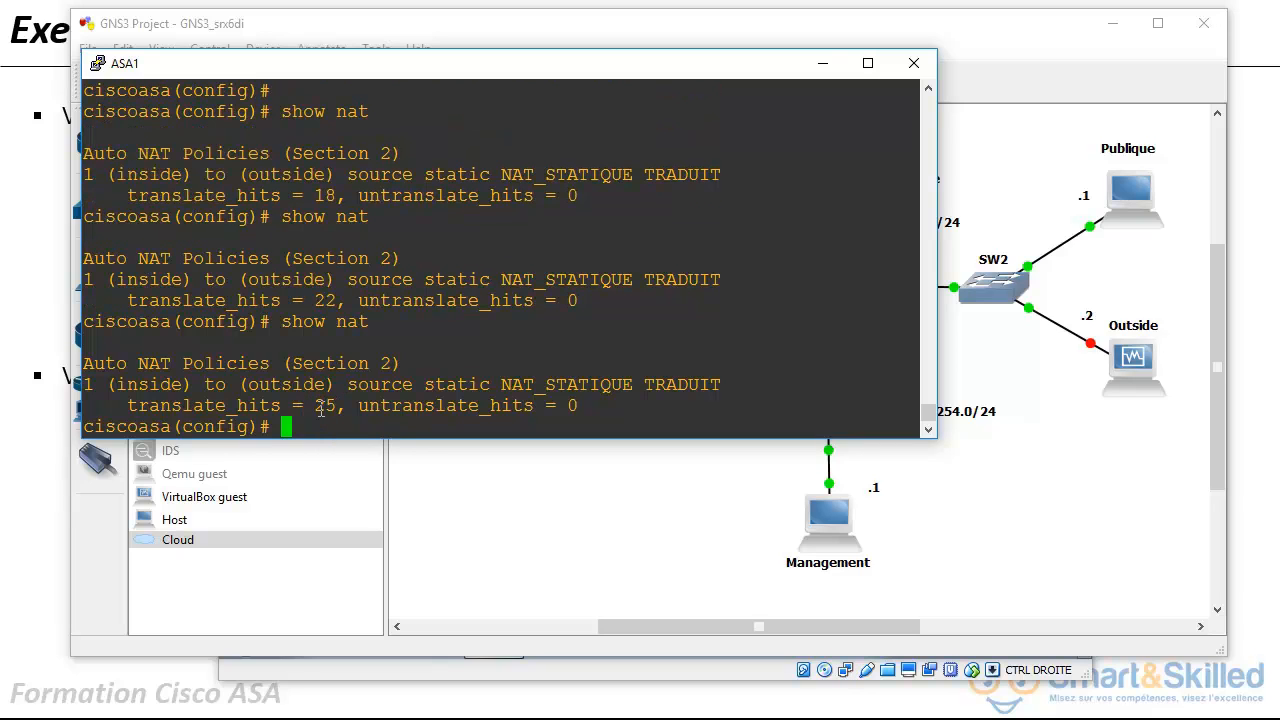
{"action": "double_click", "coordinate": [325, 405]}
Check the continuous ping in the Seven virtual machine, return to the ASA1 console, and run show xlate.
{"action": "left_click", "coordinate": [520, 692]}
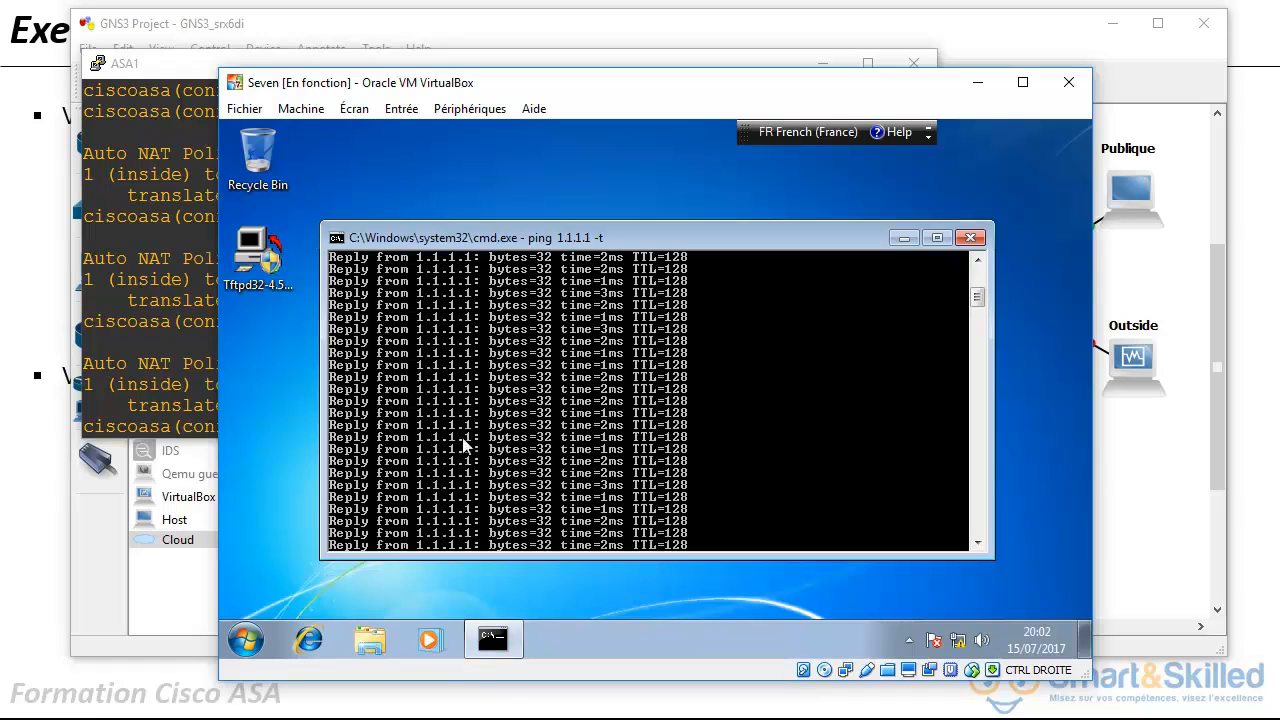
{"action": "left_click", "coordinate": [152, 330]}
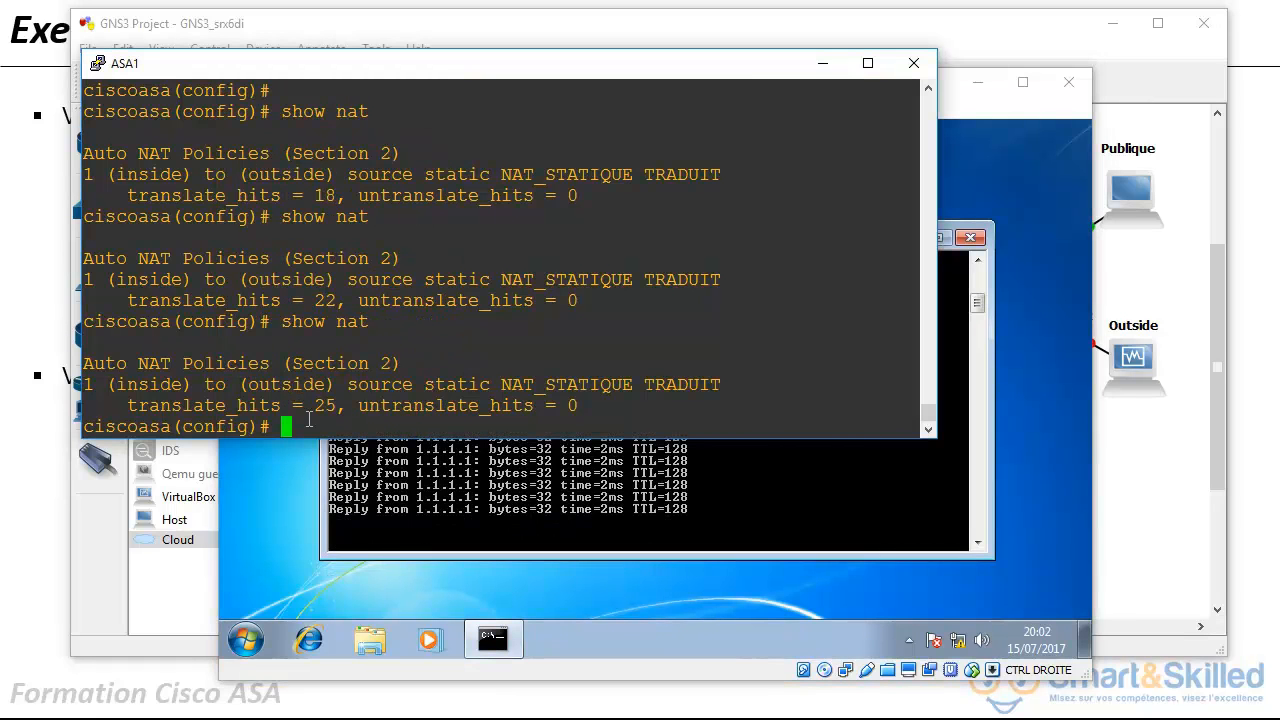
{"action": "key", "text": "Return"}
{"action": "key", "text": "Return"}
{"action": "type", "text": "show "}
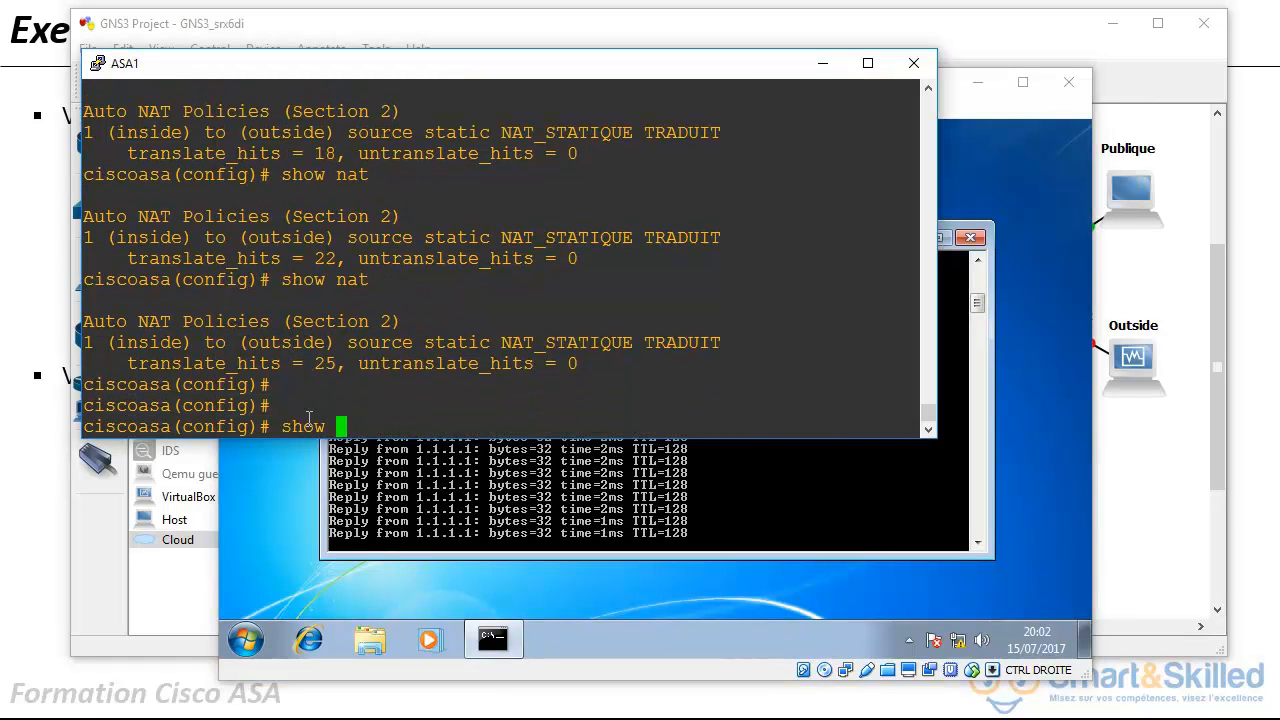
{"action": "type", "text": "xlate"}
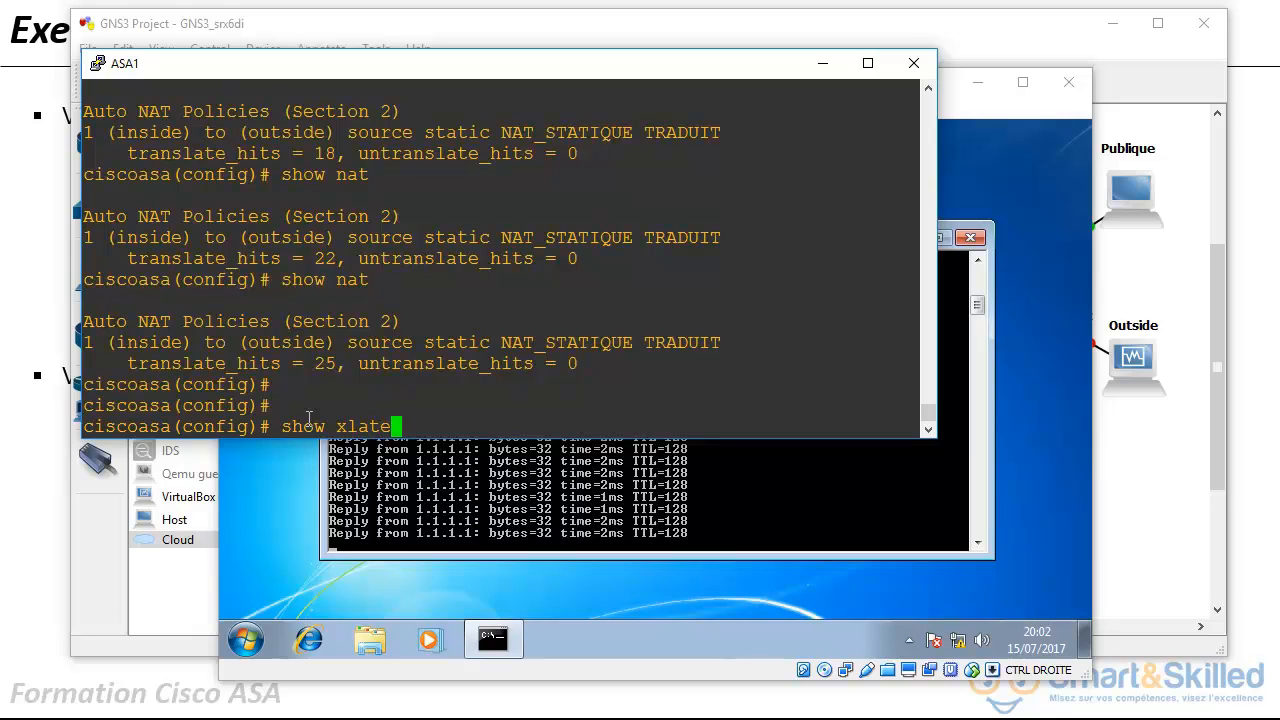
{"action": "key", "text": "Return"}
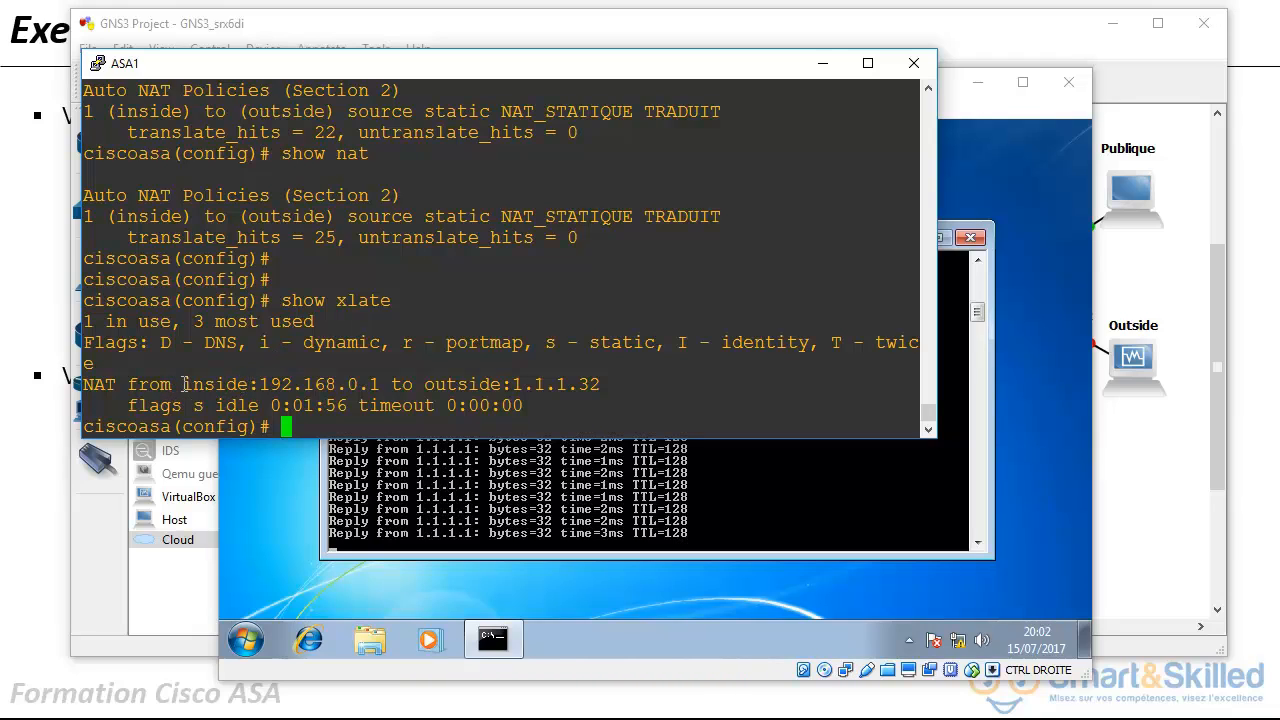
Examine the xlate entry's inside and outside addresses, and match its s flag against the flags legend.
{"action": "left_click_drag", "start_coordinate": [184, 384], "coordinate": [600, 385]}
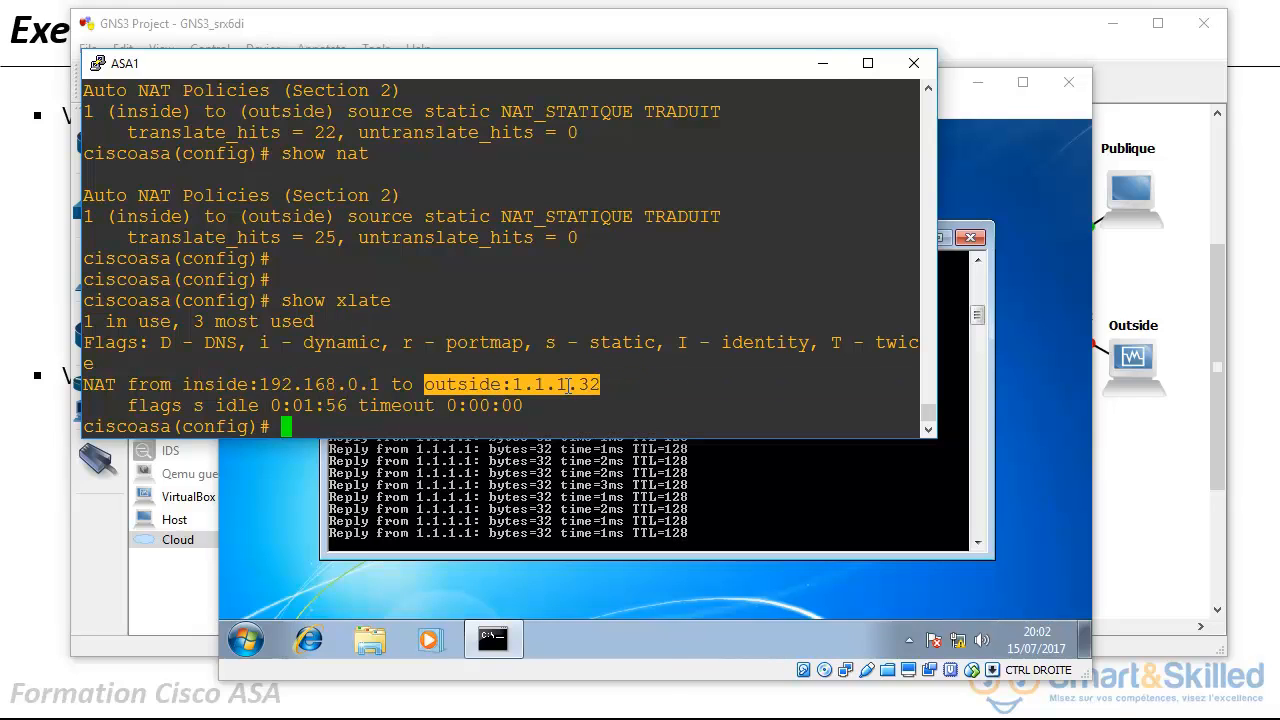
{"action": "double_click", "coordinate": [208, 385]}
{"action": "double_click", "coordinate": [465, 386]}
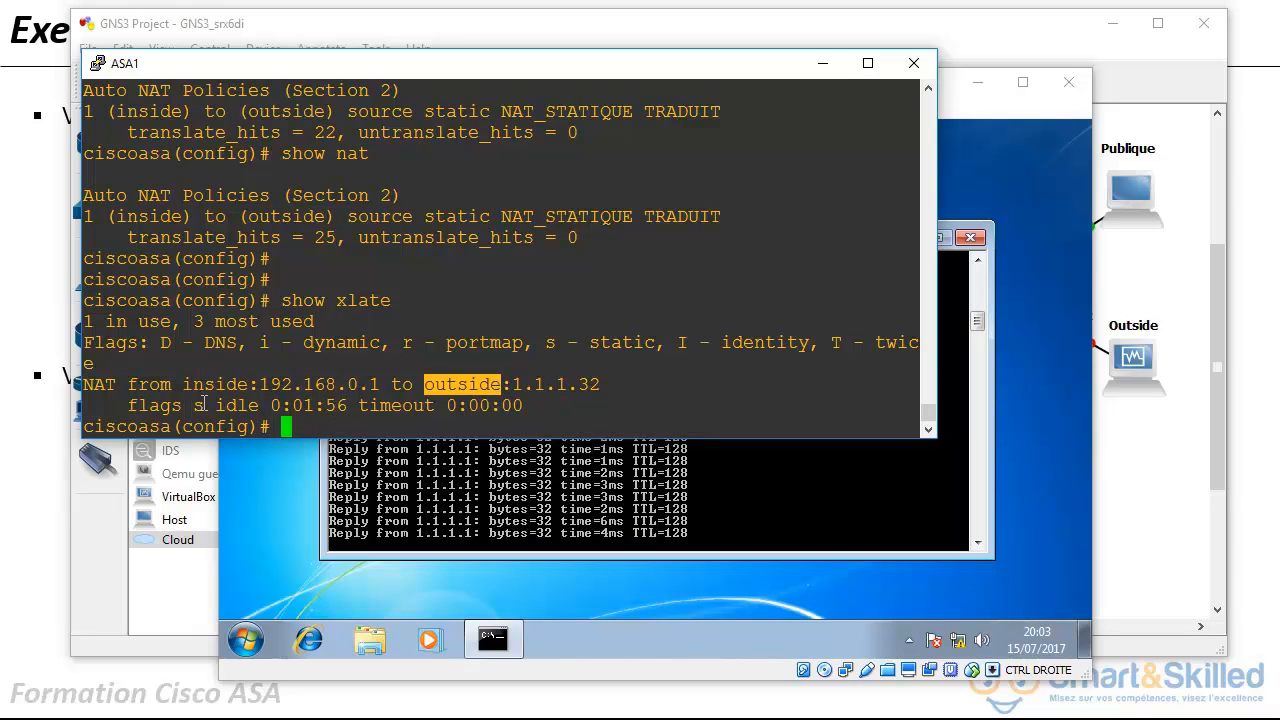
{"action": "mouse_move", "coordinate": [203, 405]}
{"action": "left_mouse_down"}
{"action": "mouse_move", "coordinate": [184, 405]}
{"action": "mouse_move", "coordinate": [199, 405]}
{"action": "left_mouse_up"}
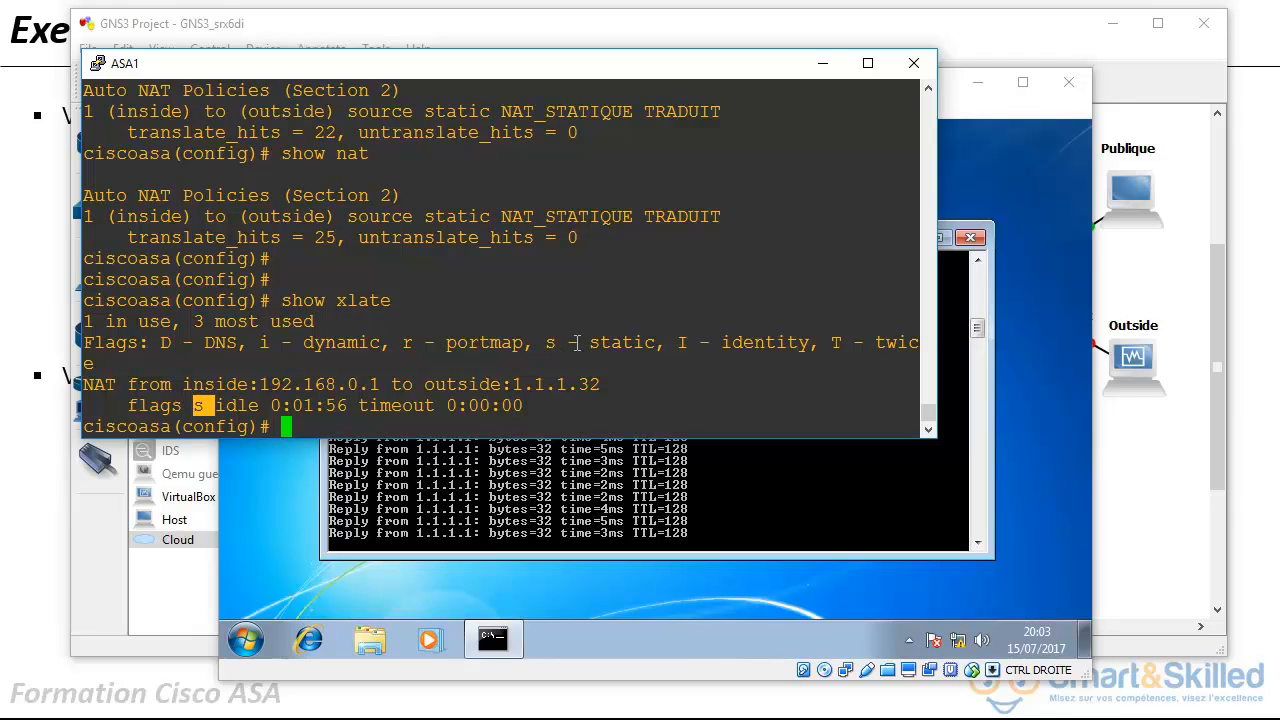
{"action": "left_click_drag", "start_coordinate": [537, 342], "coordinate": [650, 336]}
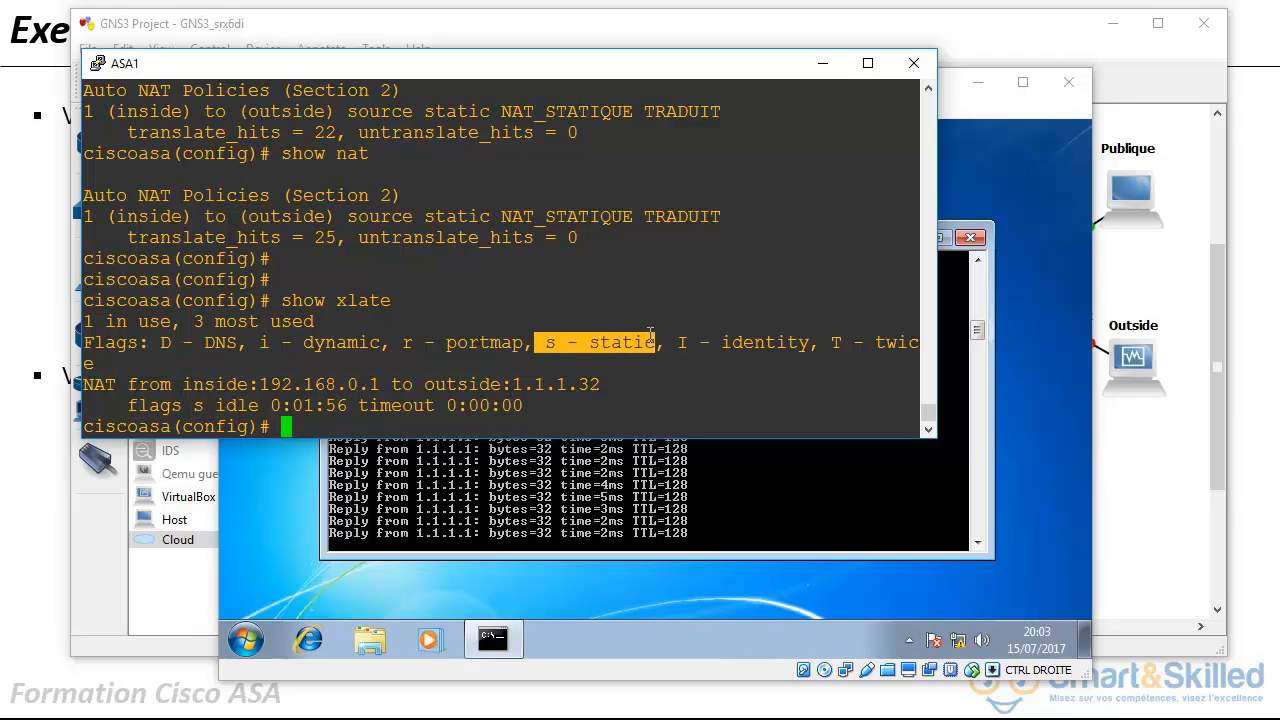
Stop the continuous ping to 1.1.1.1 in the Seven virtual machine and minimize its window.
{"action": "left_click", "coordinate": [511, 502]}
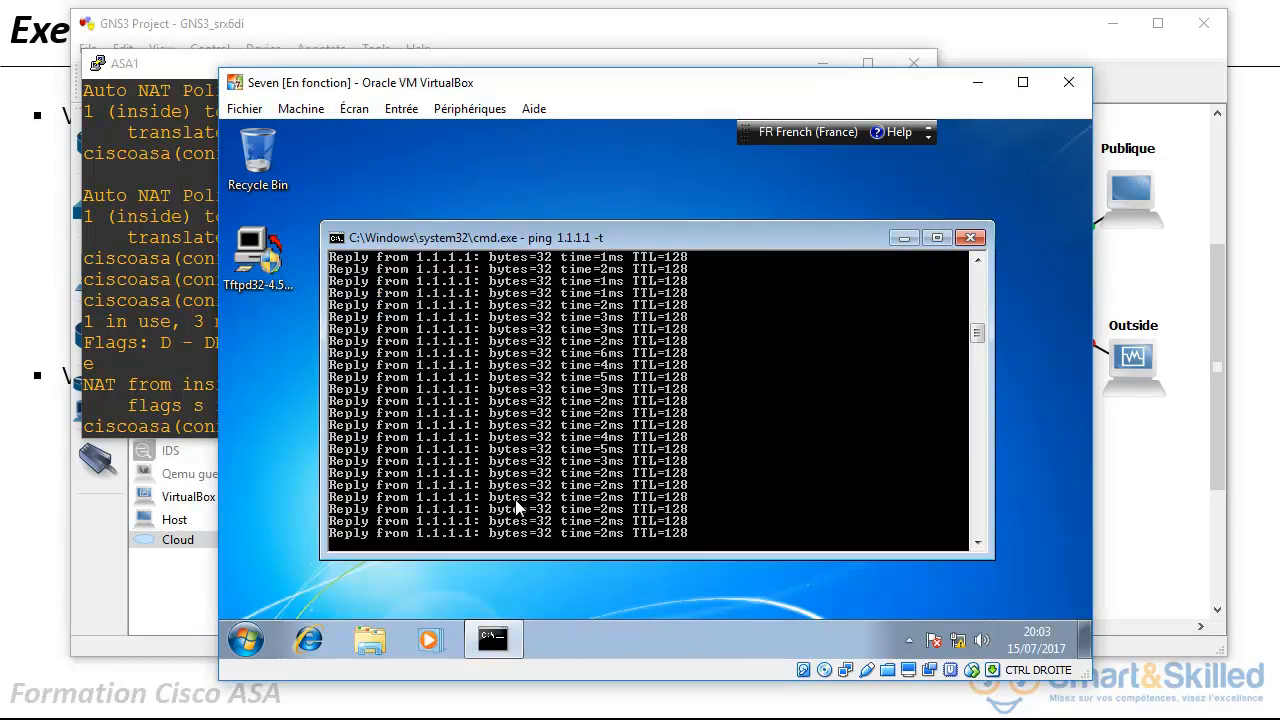
{"action": "key", "text": "ctrl+c"}
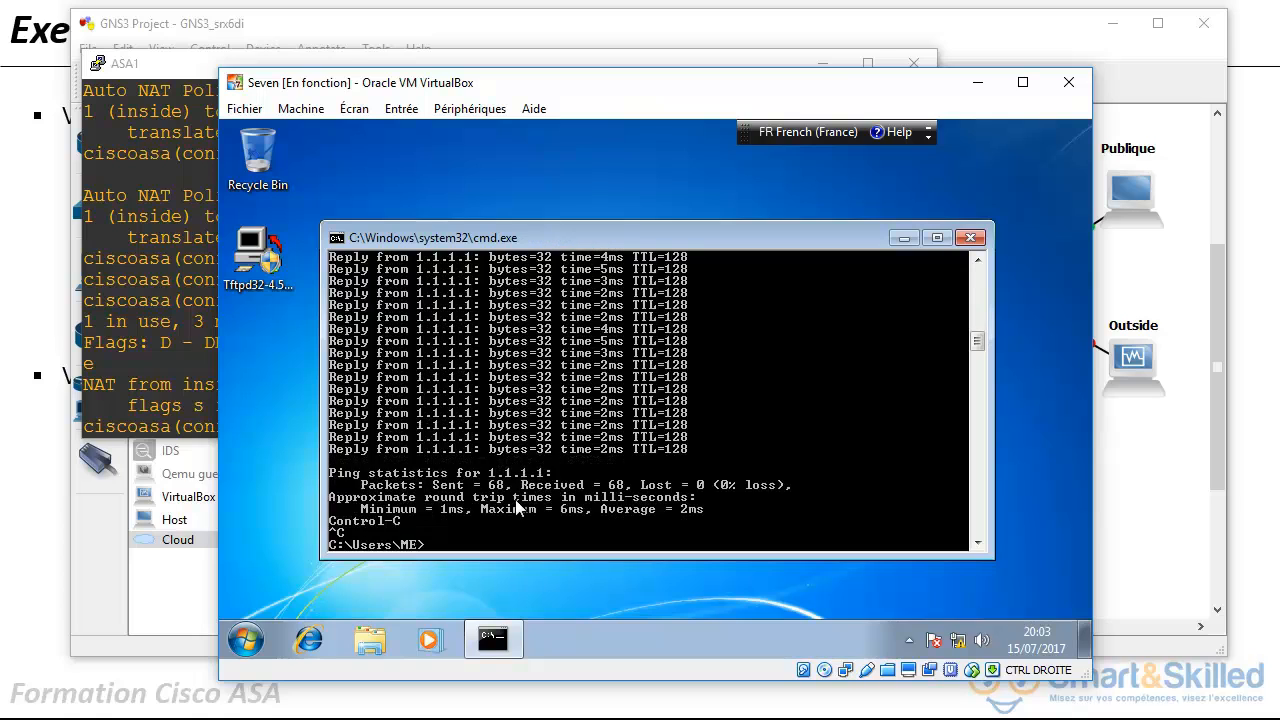
{"action": "key", "text": "Return"}
{"action": "key", "text": "Return"}
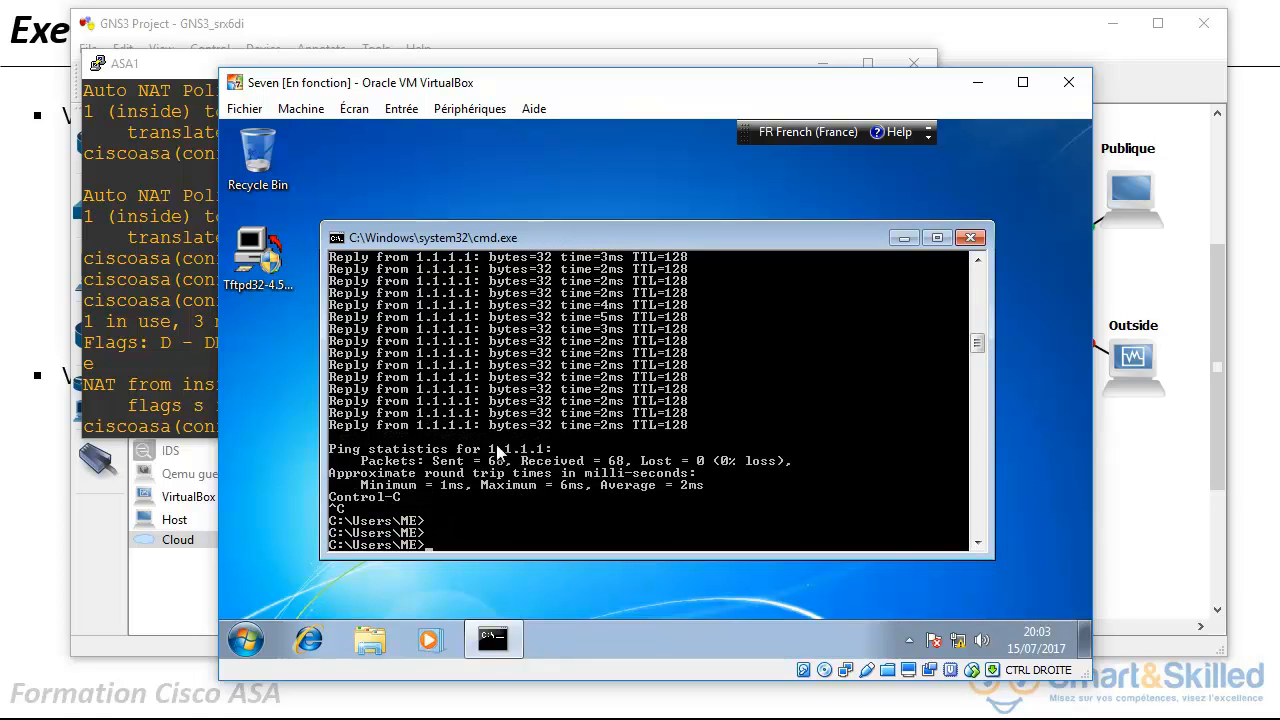
{"action": "left_click", "coordinate": [977, 82]}
{"action": "key", "text": "Return"}
{"action": "key", "text": "Return"}
{"action": "key", "text": "Return"}
{"action": "key", "text": "Return"}
{"action": "key", "text": "Return"}
{"action": "key", "text": "Return"}
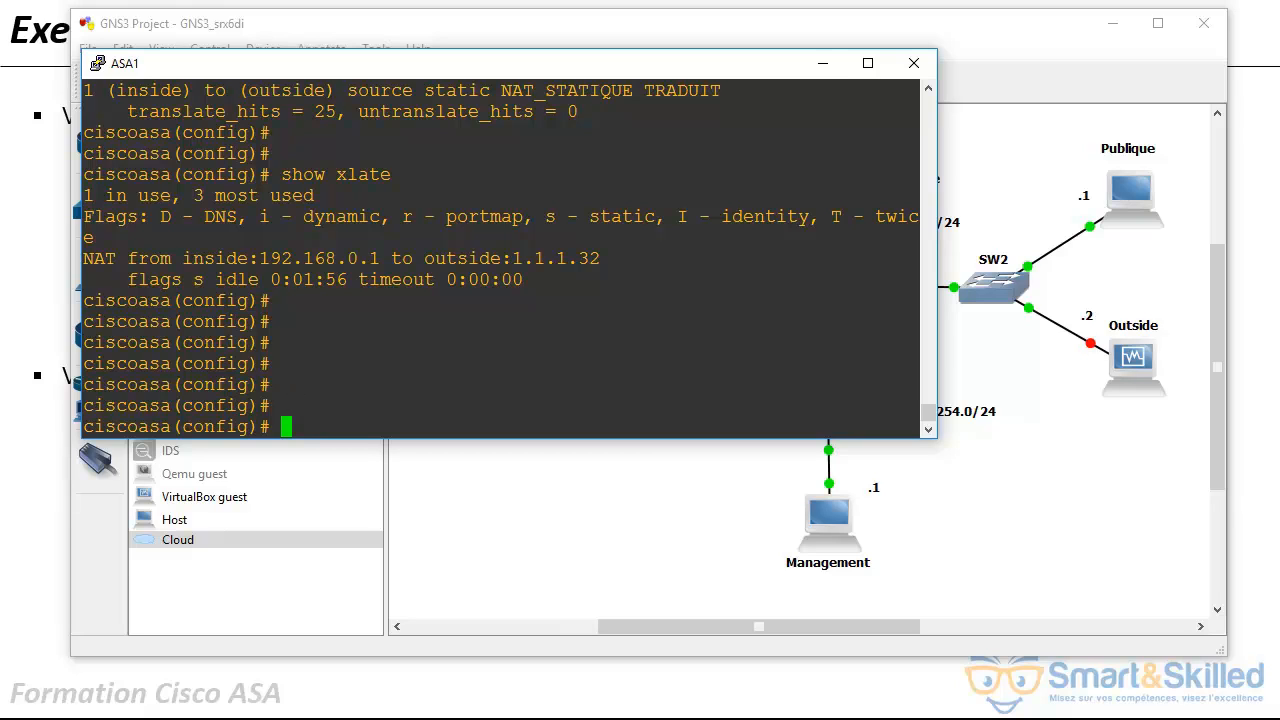
{"action": "key", "text": "alt+Tab"}
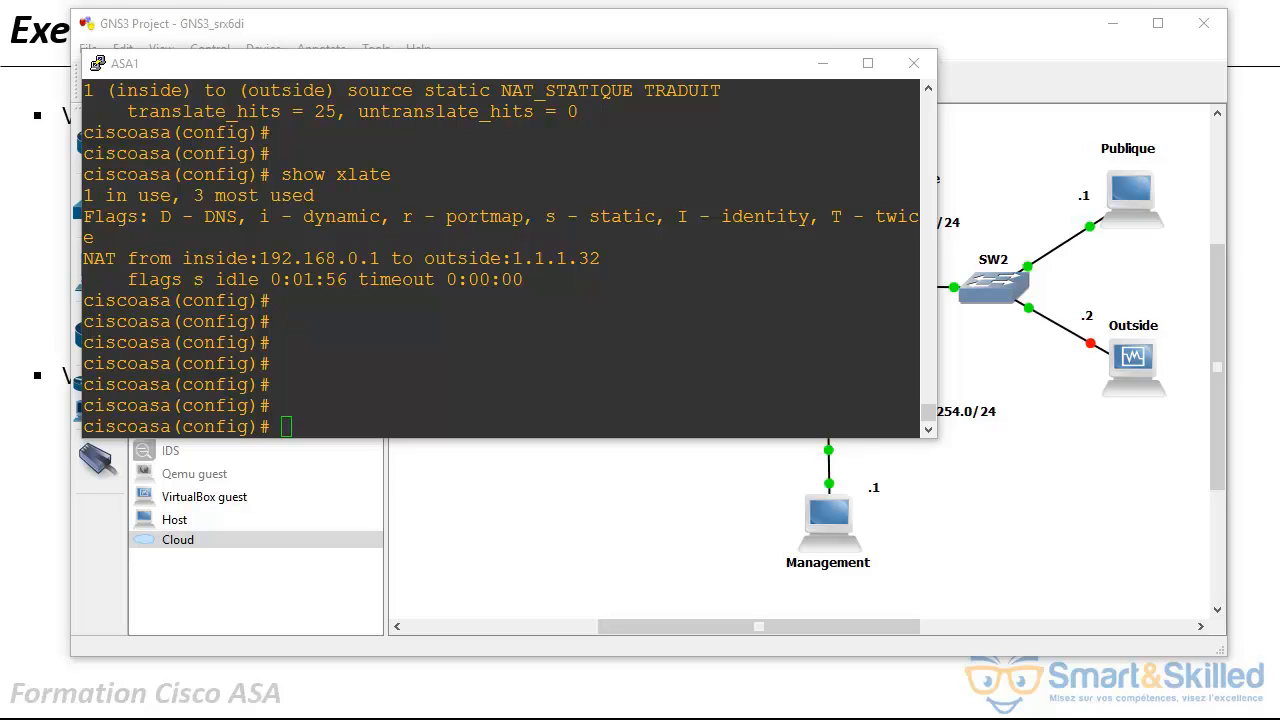
Create the network object TRADUIT_INTERVAL on ASA1 and enter its configuration mode.
{"action": "left_click", "coordinate": [384, 413]}
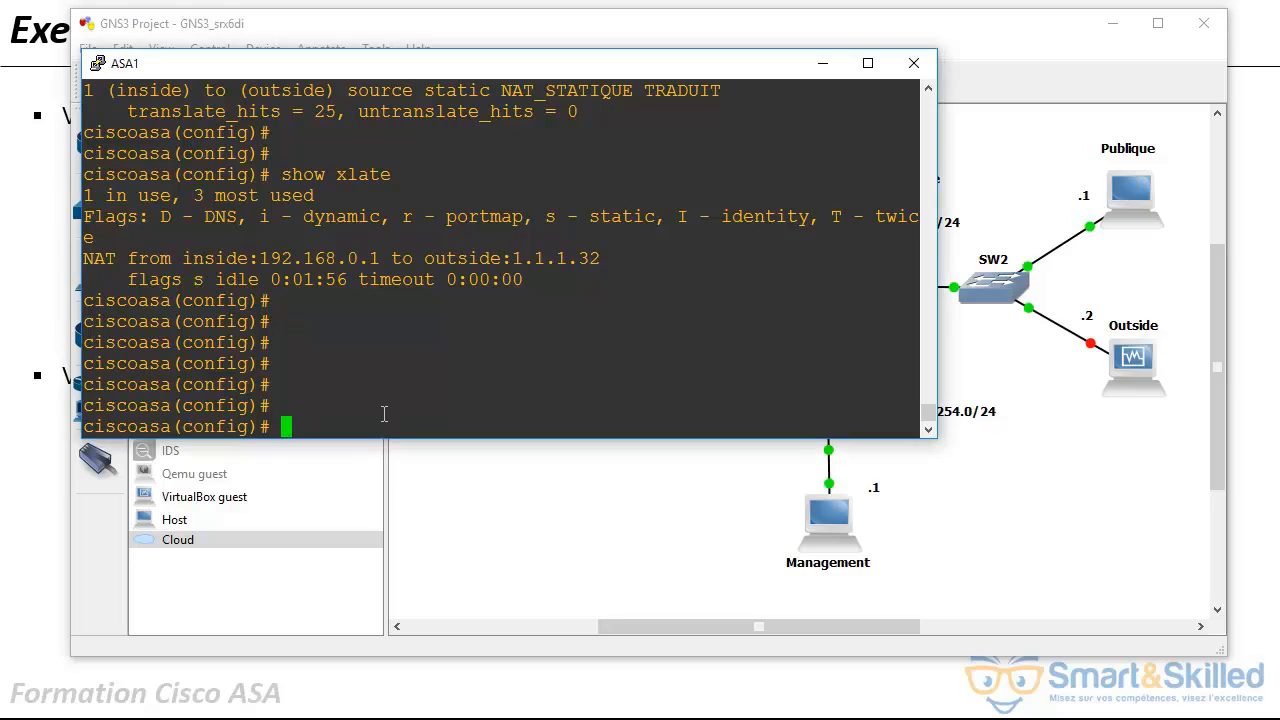
{"action": "type", "text": "object net"}
{"action": "key", "text": "Tab"}
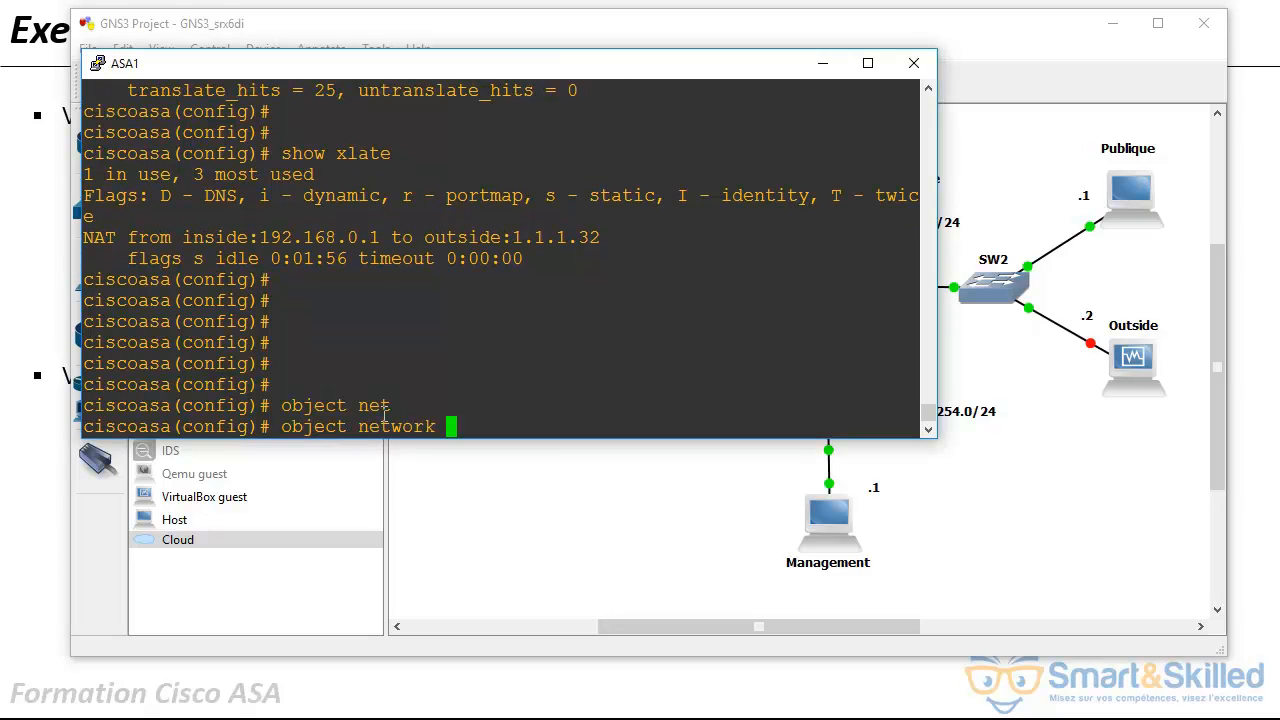
{"action": "type", "text": "TRADUIT"}
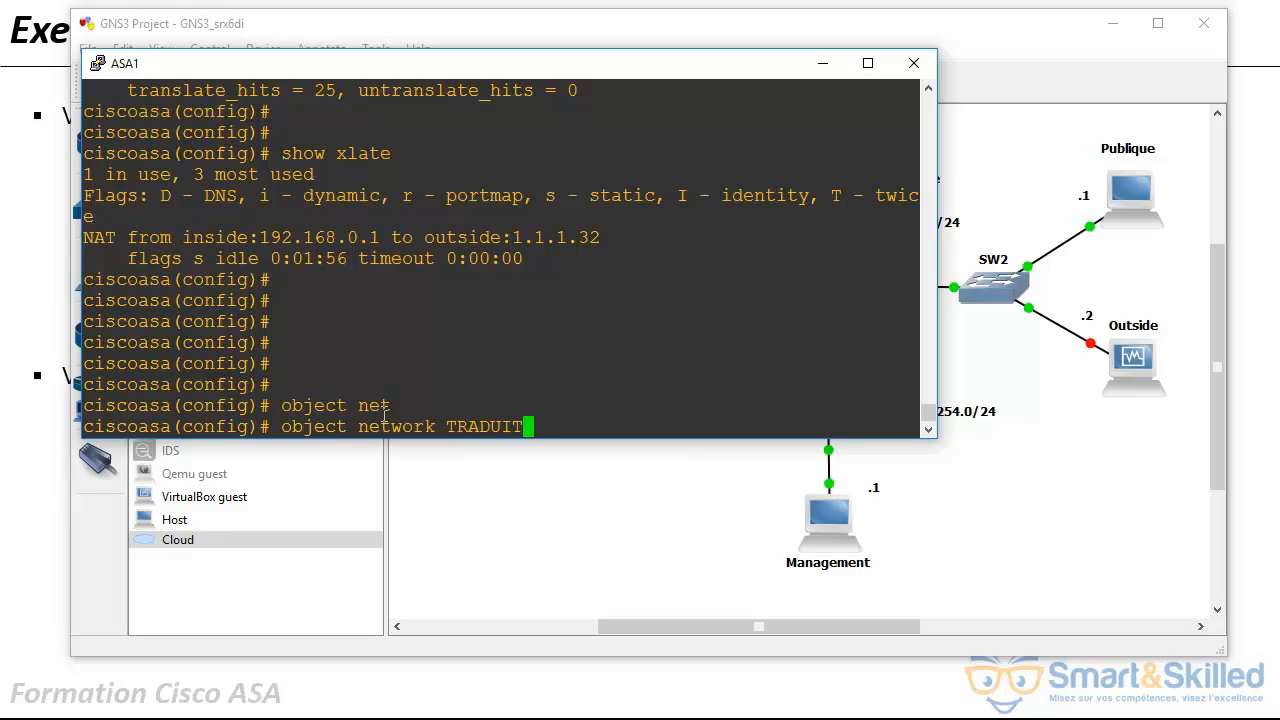
{"action": "type", "text": "_INTERVAL"}
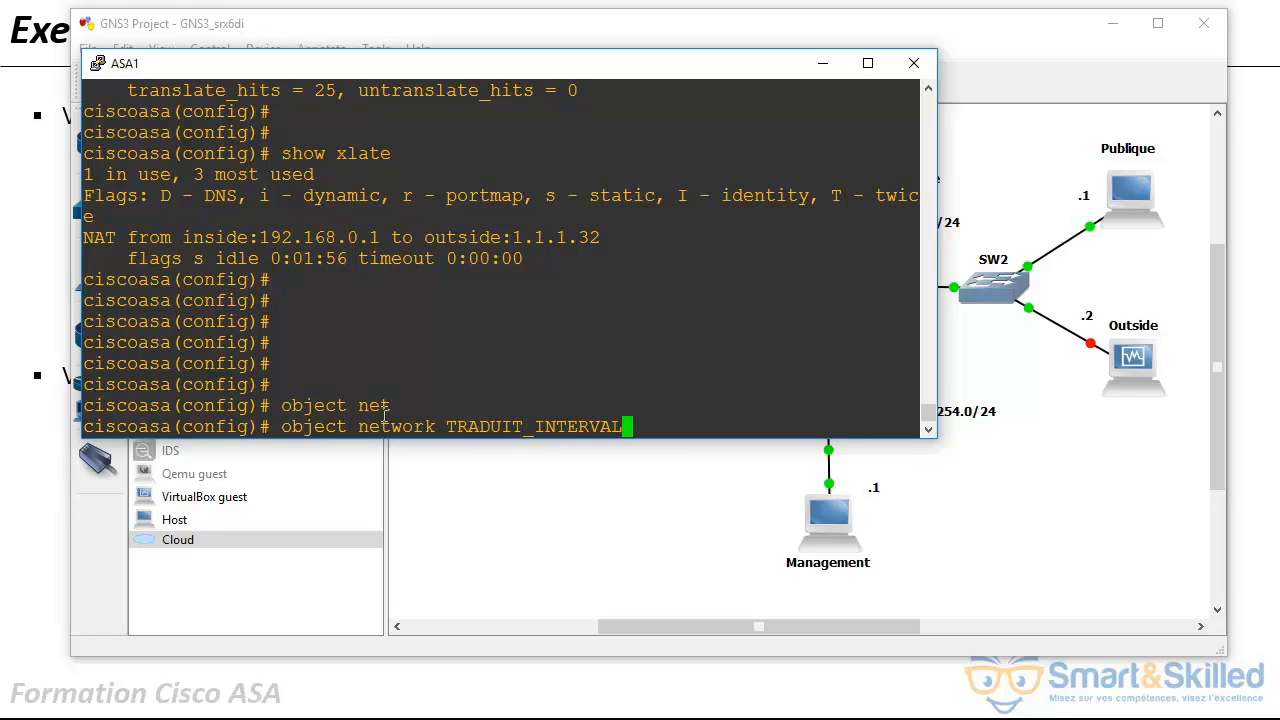
{"action": "key", "text": "Return"}
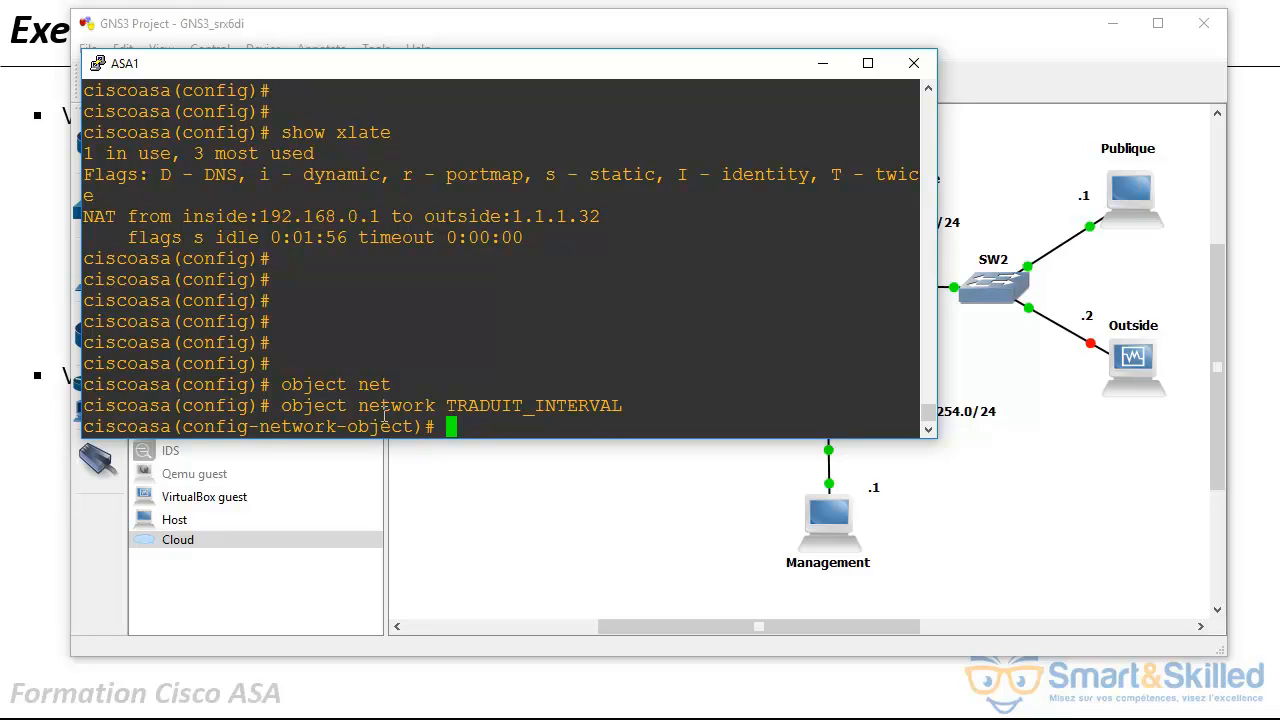
Define the TRADUIT_INTERVAL object's address range as 1.1.1.32 to 1.1.1.35 and return to global configuration mode.
{"action": "type", "text": "range 1.1.1."}
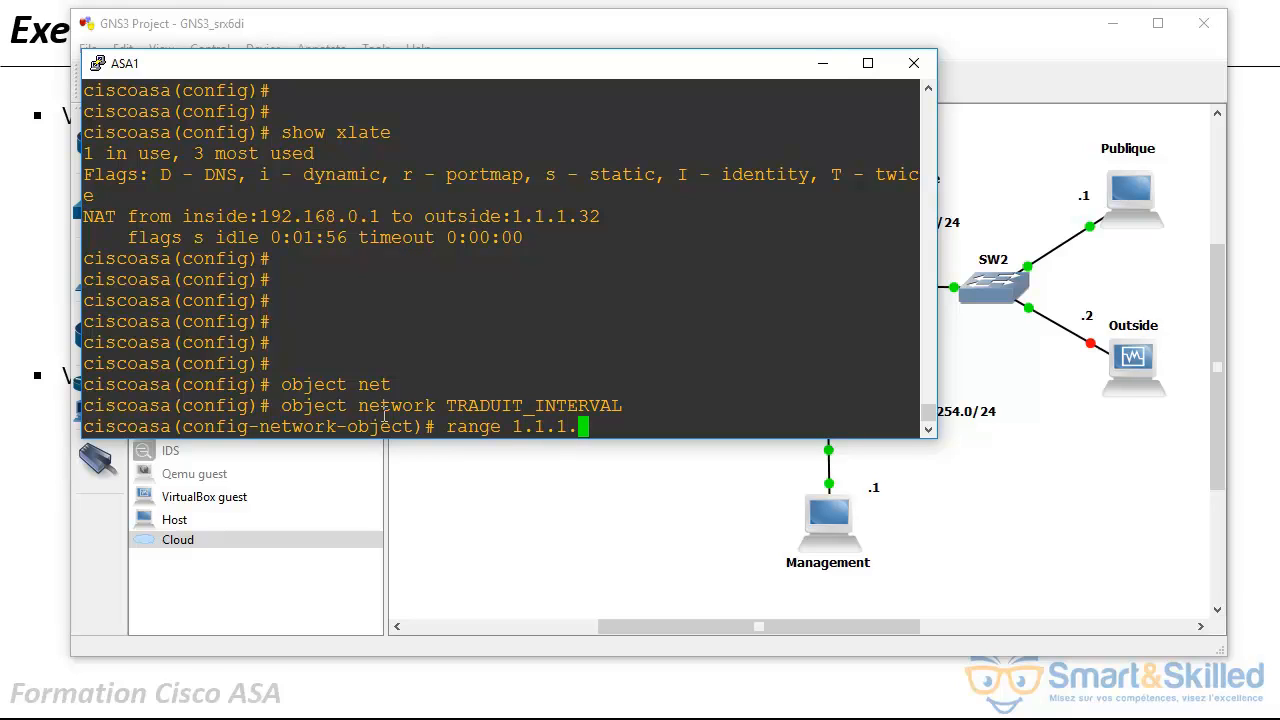
{"action": "type", "text": "32 "}
{"action": "type", "text": "1.1.1"}
{"action": "type", "text": ".34"}
{"action": "key", "text": "BackSpace"}
{"action": "key", "text": "BackSpace"}
{"action": "type", "text": "5"}
{"action": "key", "text": "Return"}
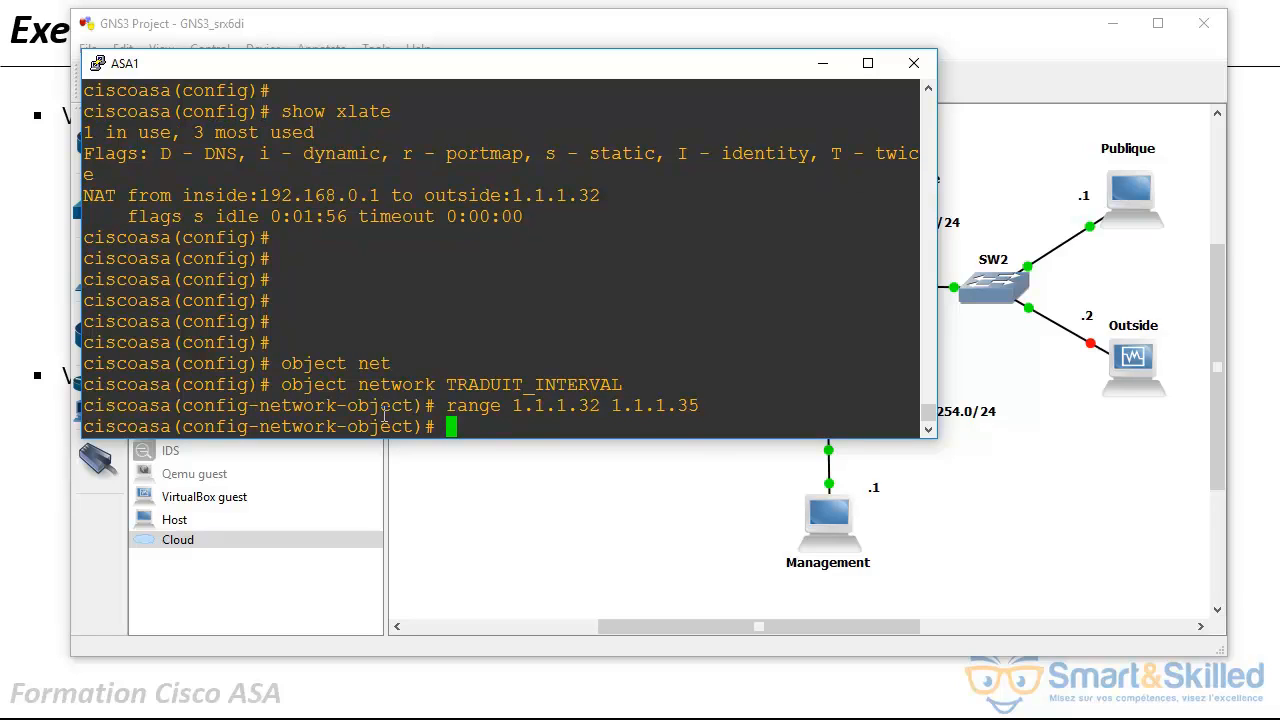
{"action": "type", "text": "exit"}
{"action": "key", "text": "Return"}
{"action": "key", "text": "Return"}
{"action": "key", "text": "Return"}
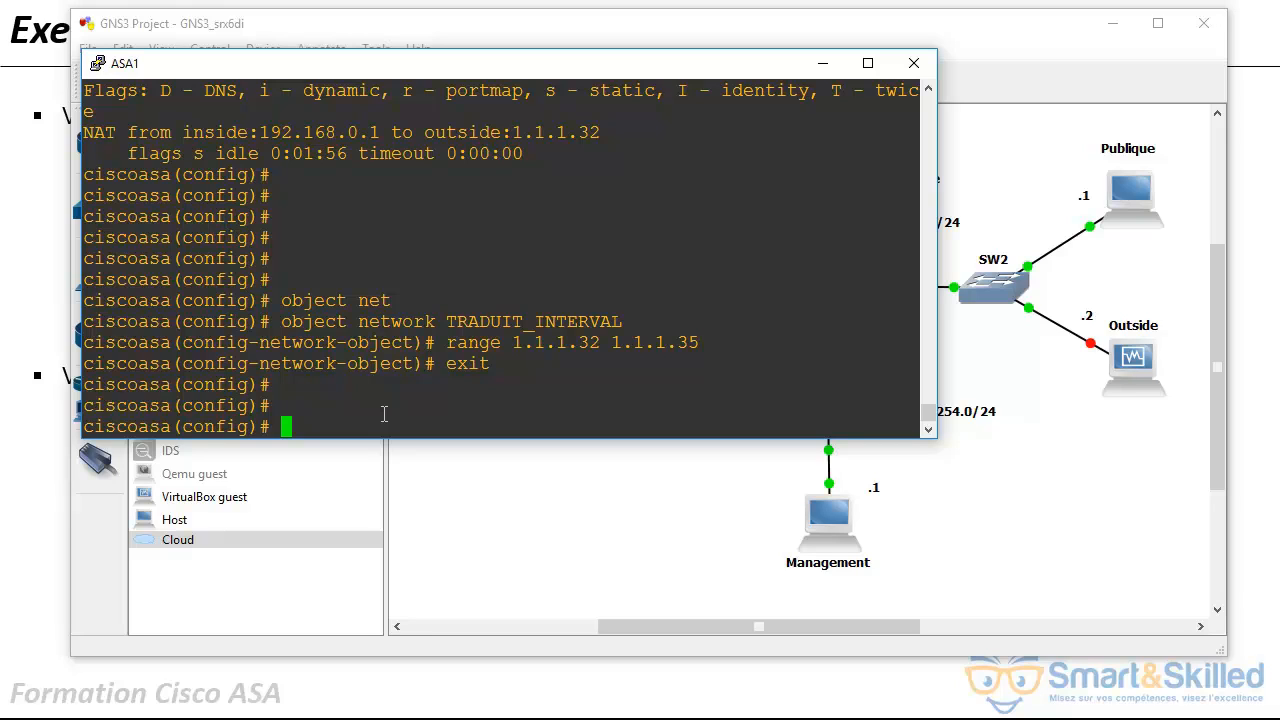
Create the network object NAT_STATIQUE_INTERVAL on ASA1 and enter its configuration mode.
{"action": "type", "text": "object net"}
{"action": "key", "text": "Tab"}
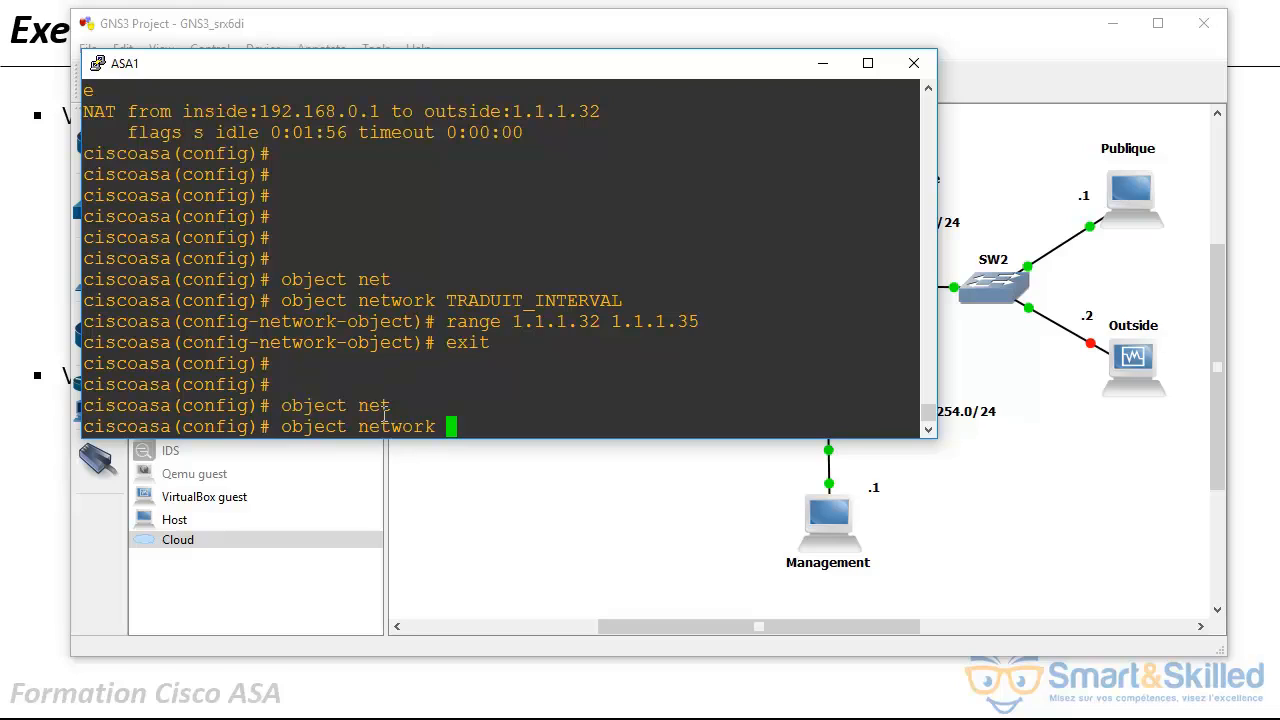
{"action": "type", "text": "NAT_STATIQUE"}
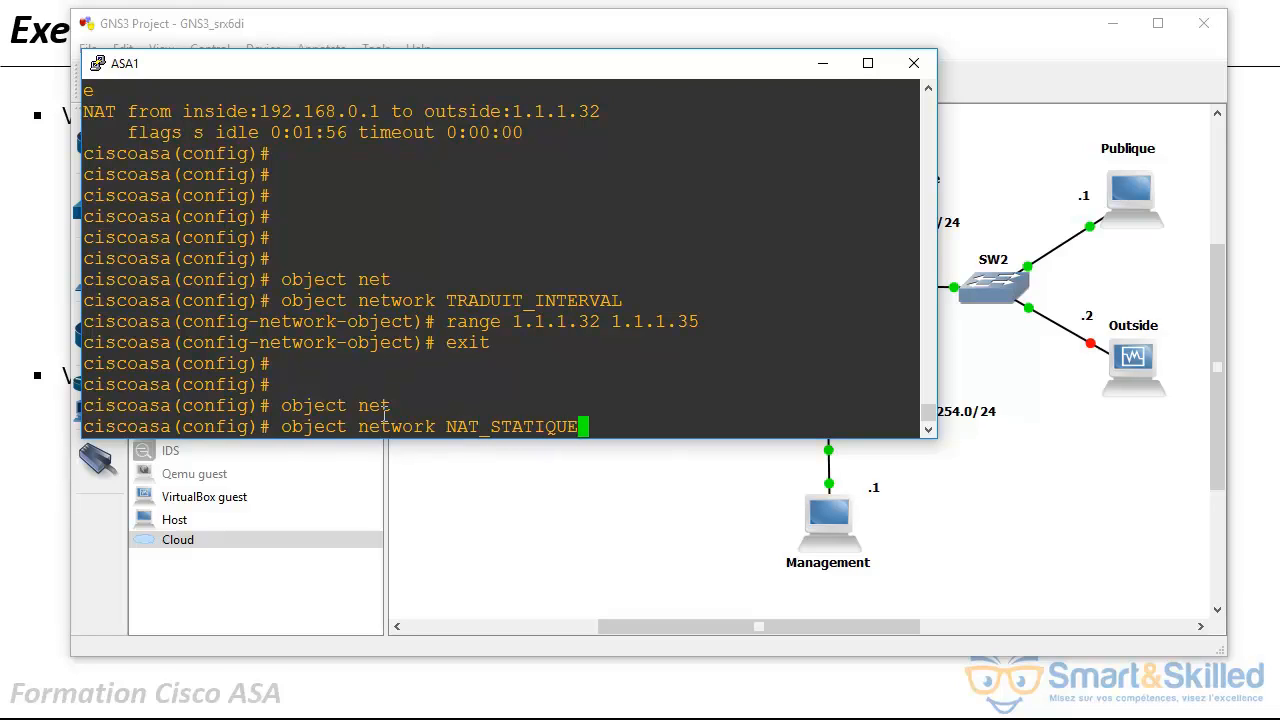
{"action": "type", "text": "_INTERVA"}
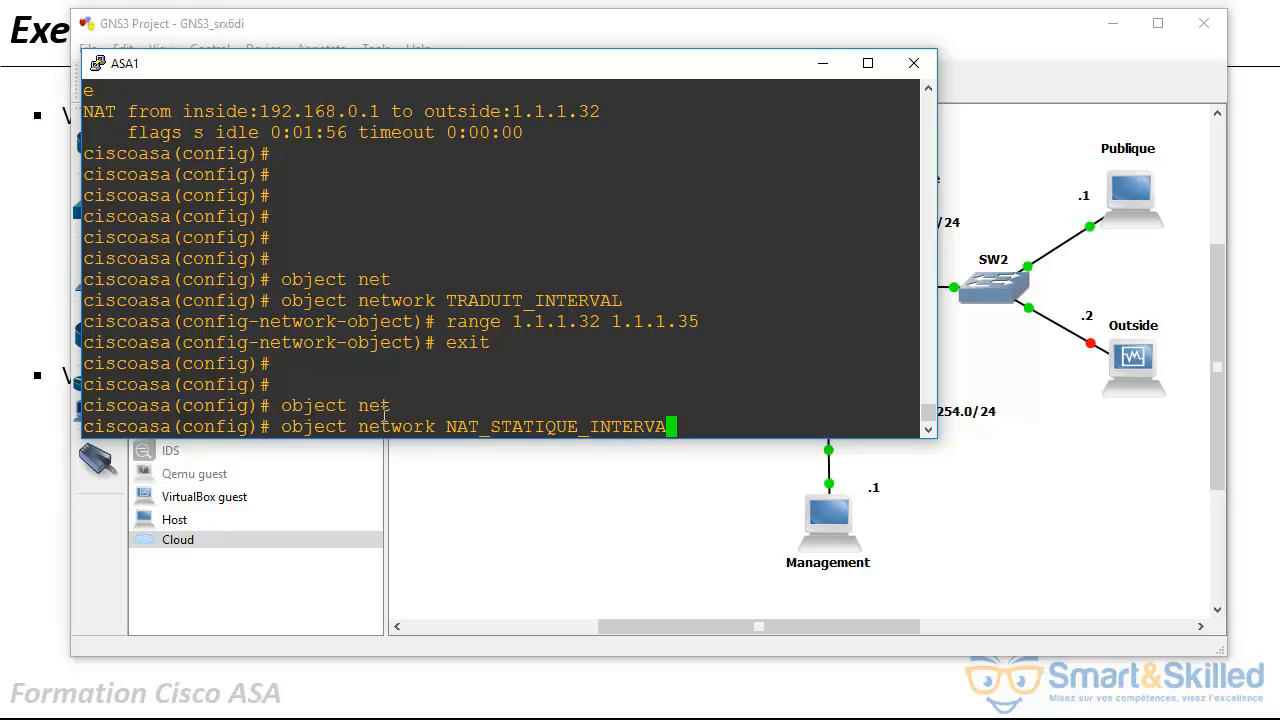
{"action": "type", "text": "L"}
{"action": "key", "text": "Return"}
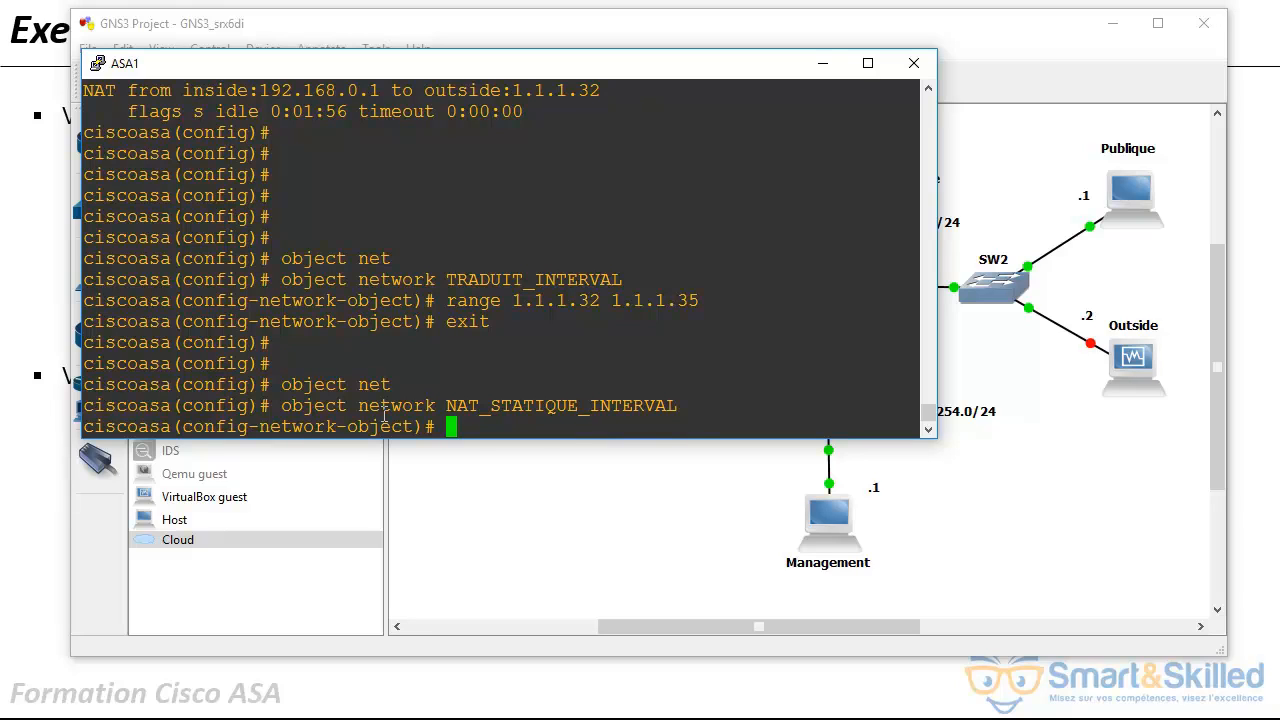
Define the NAT_STATIQUE_INTERVAL object's address range as 192.168.0.1 to 192.168.0.4.
{"action": "type", "text": "range"}
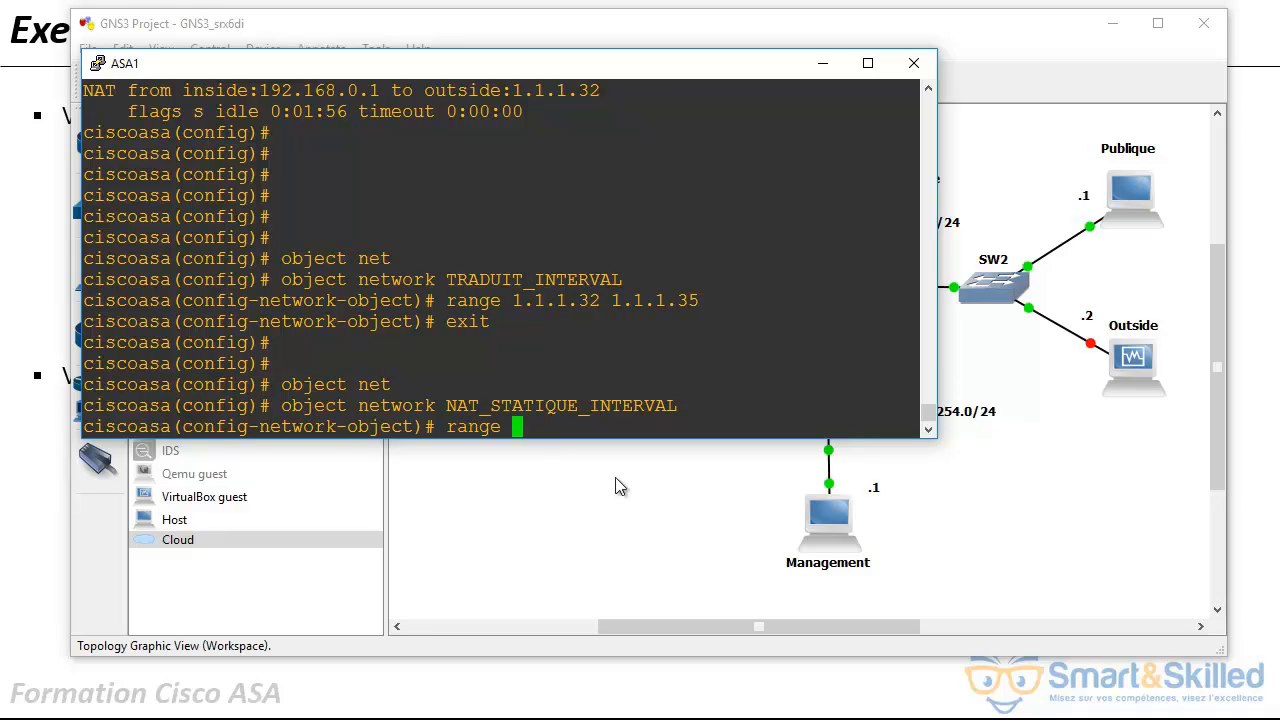
{"action": "type", "text": "192.168.0.1 "}
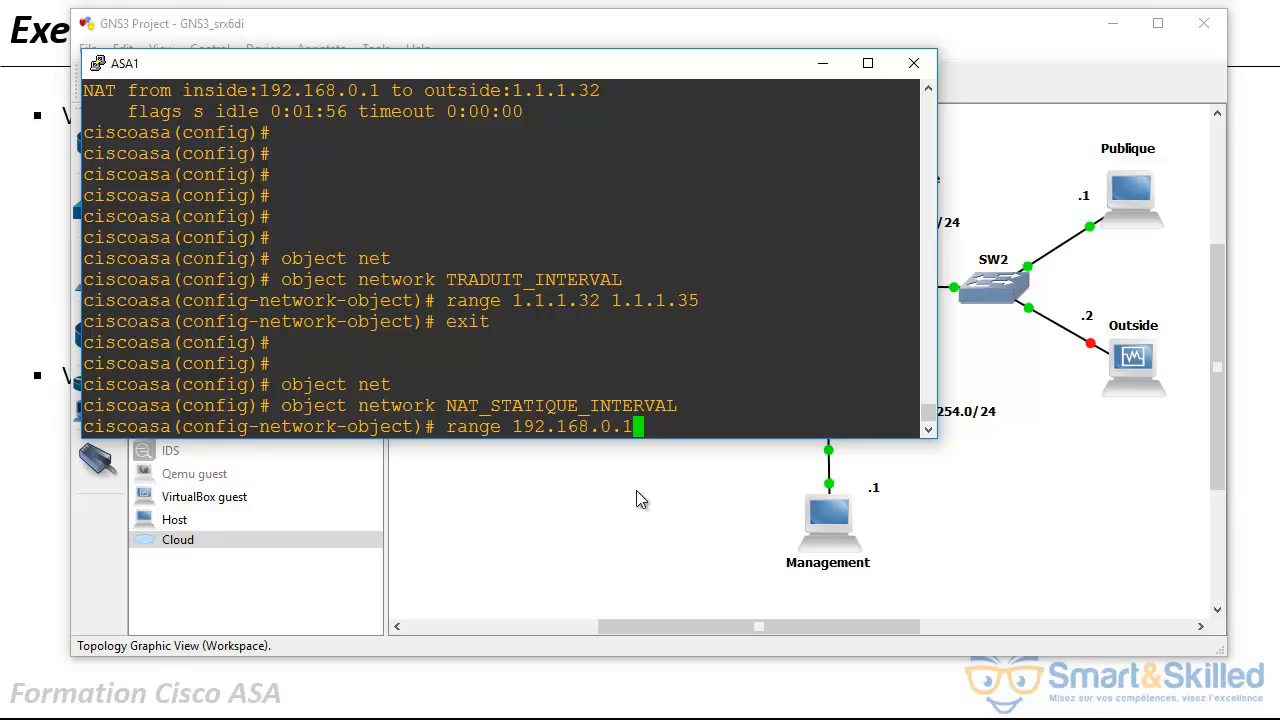
{"action": "type", "text": "192.168.0."}
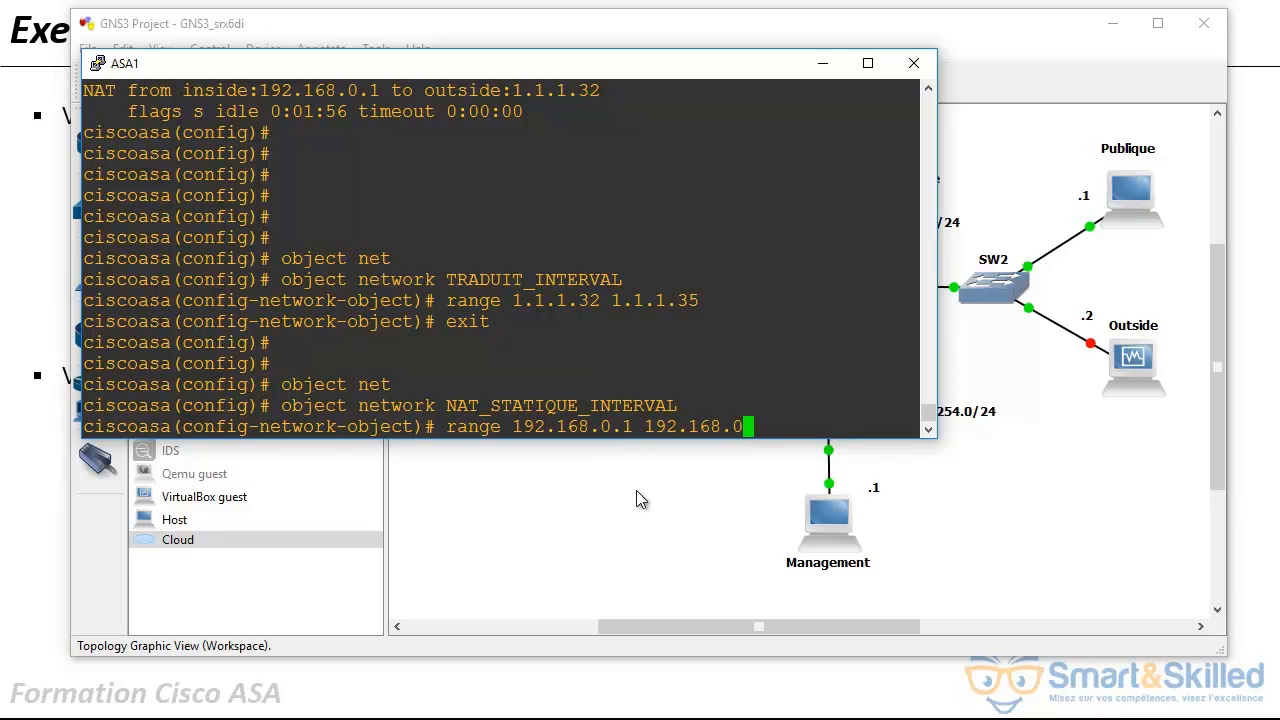
{"action": "type", "text": "4"}
{"action": "key", "text": "Return"}
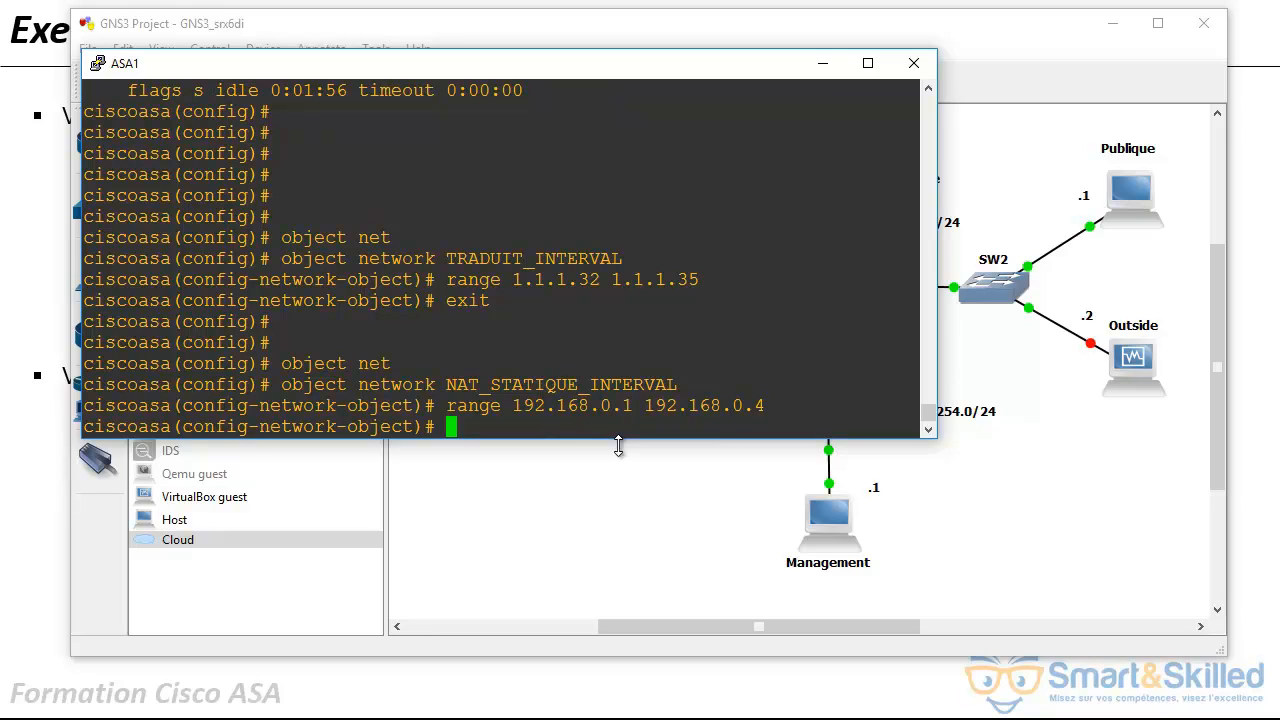
Begin a static NAT rule from inside to outside and consult the inline help for its mapped-address options.
{"action": "type", "text": "nat (ins"}
{"action": "key", "text": "Tab"}
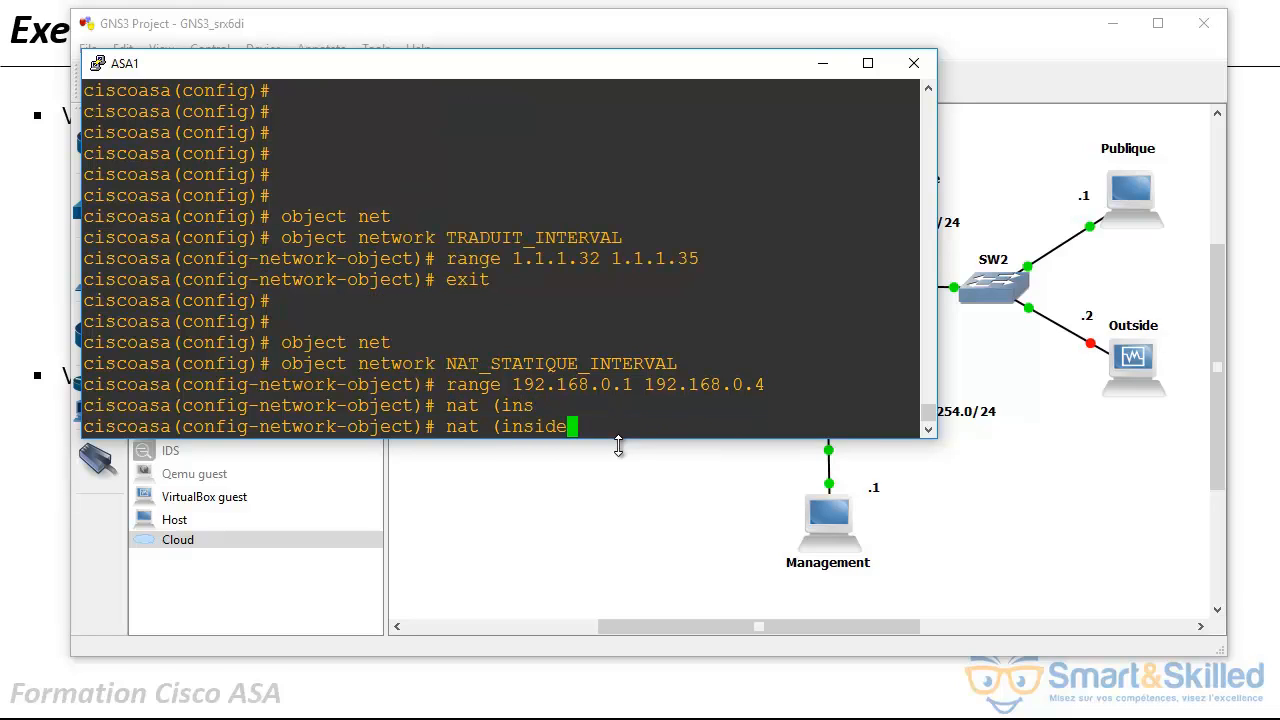
{"action": "type", "text": ",outside) static ?"}
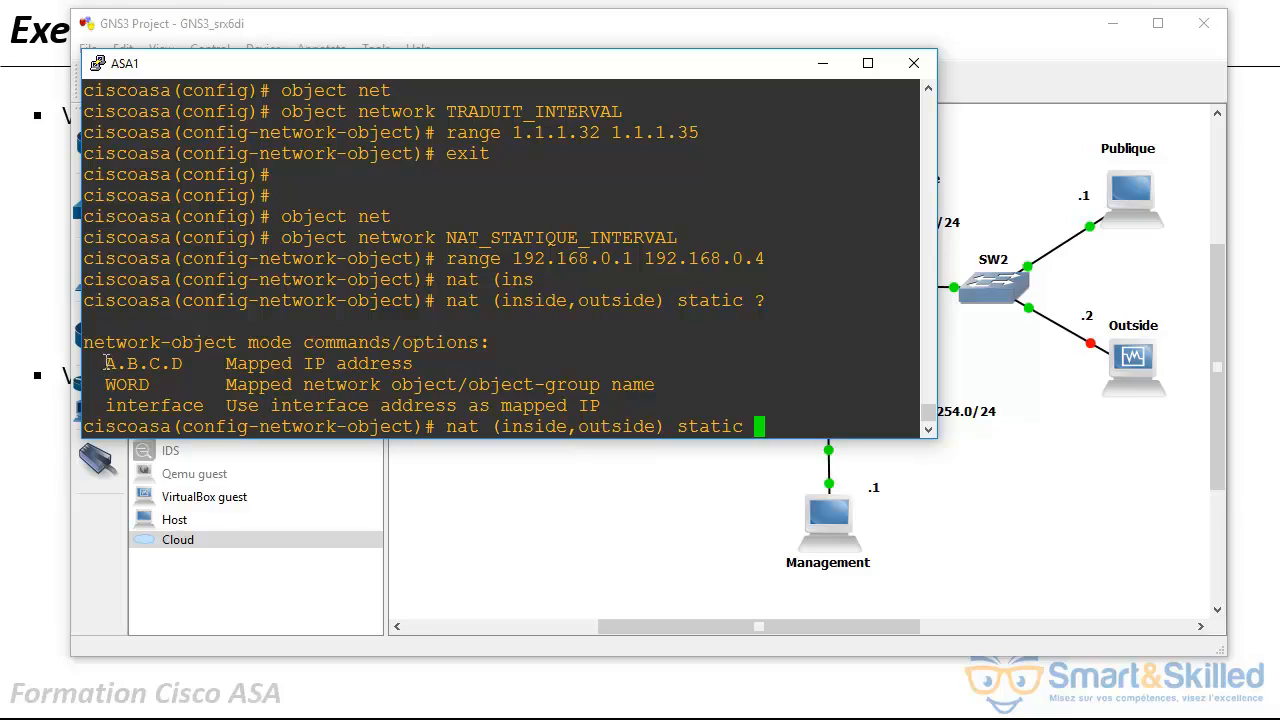
{"action": "left_click_drag", "start_coordinate": [99, 363], "coordinate": [181, 364]}
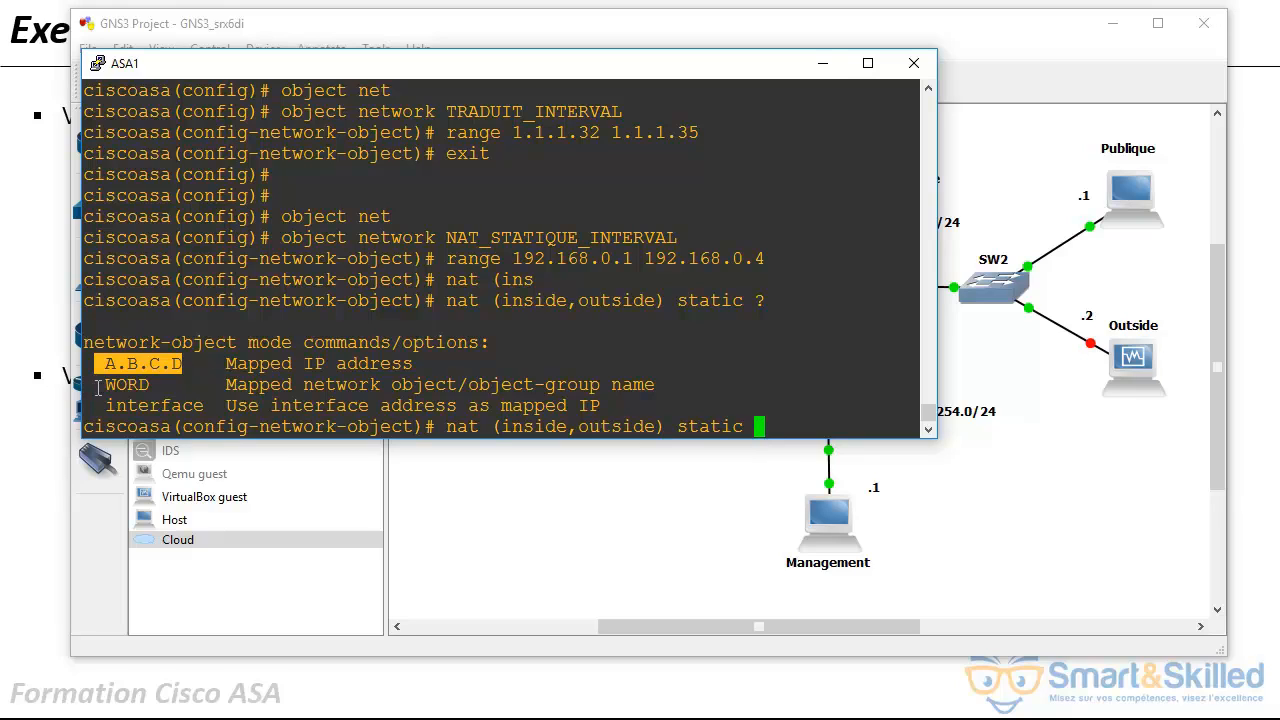
{"action": "left_click_drag", "start_coordinate": [95, 384], "coordinate": [170, 384]}
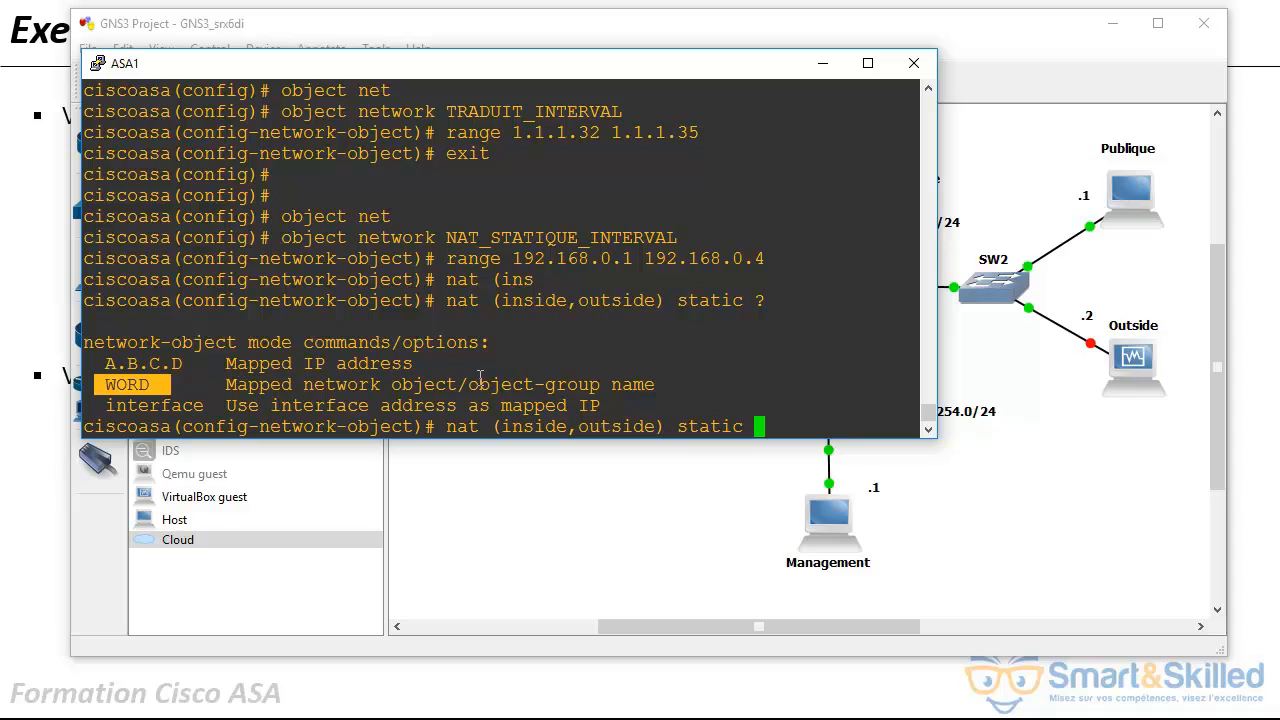
{"action": "left_click", "coordinate": [162, 406]}
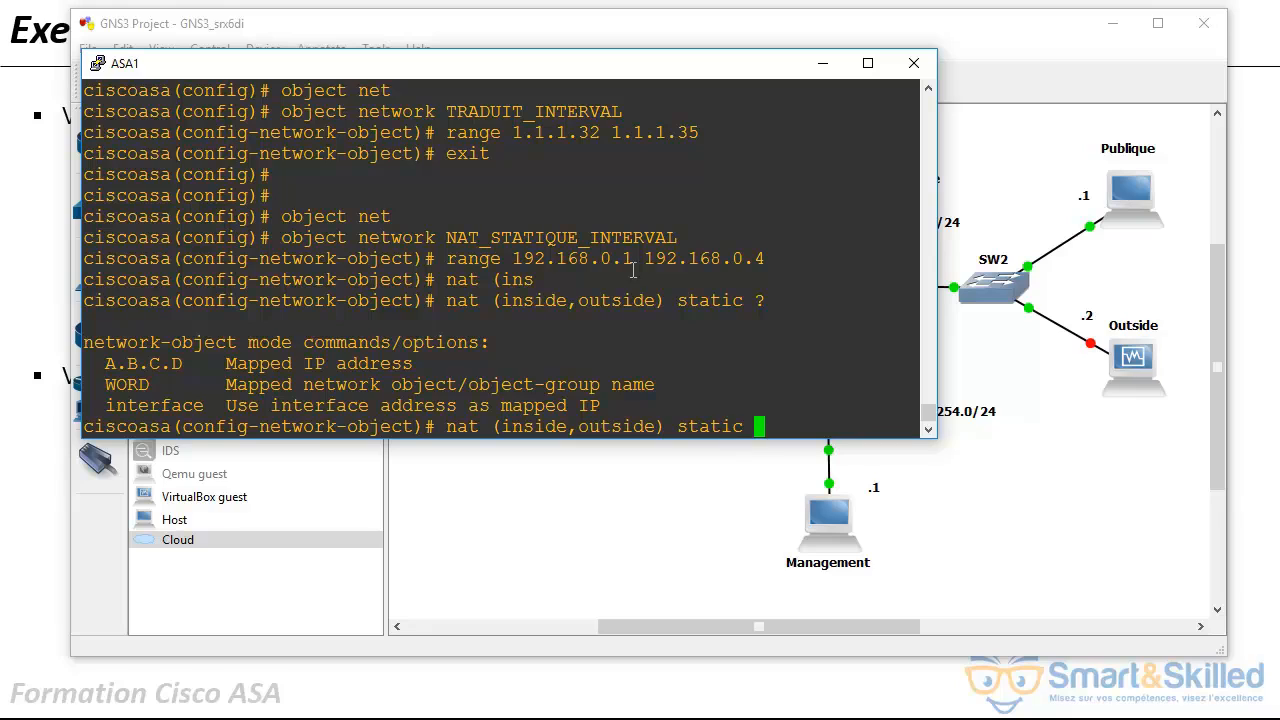
Complete the static NAT rule with NAT_STATIQUE_INTERVAL as the mapped object and return to global configuration mode.
{"action": "double_click", "coordinate": [541, 237]}
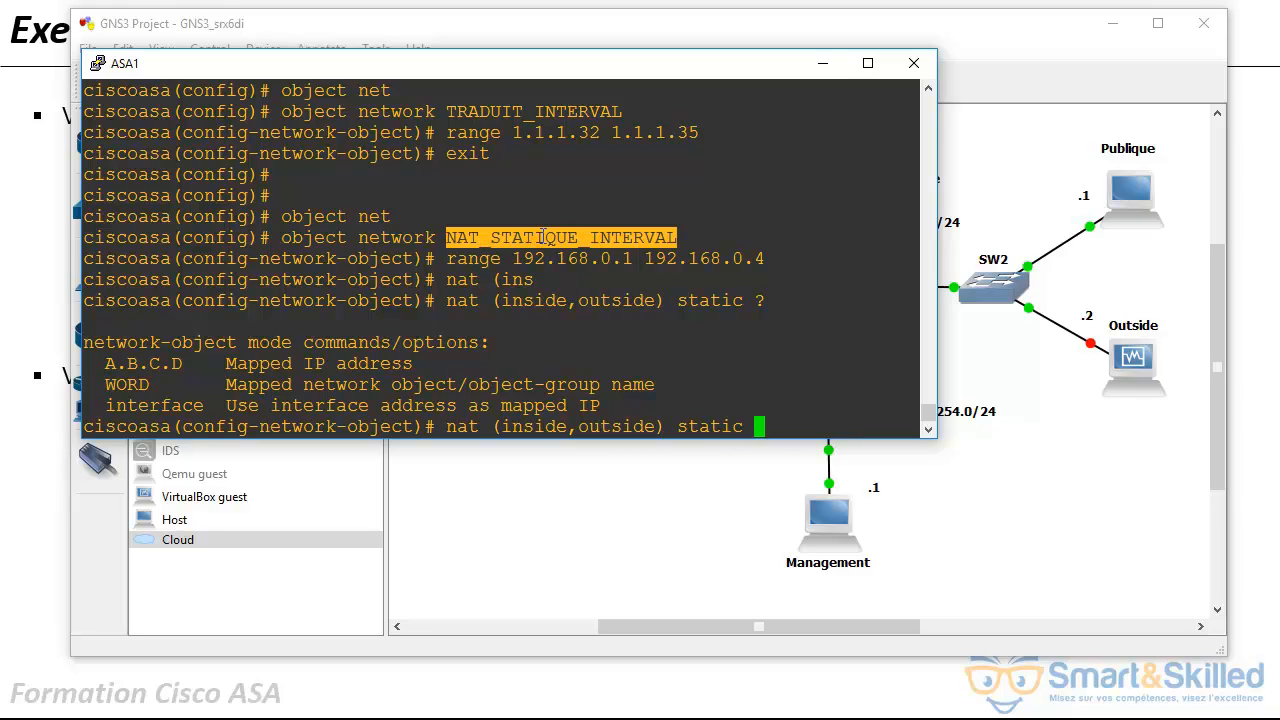
{"action": "right_click", "coordinate": [541, 237]}
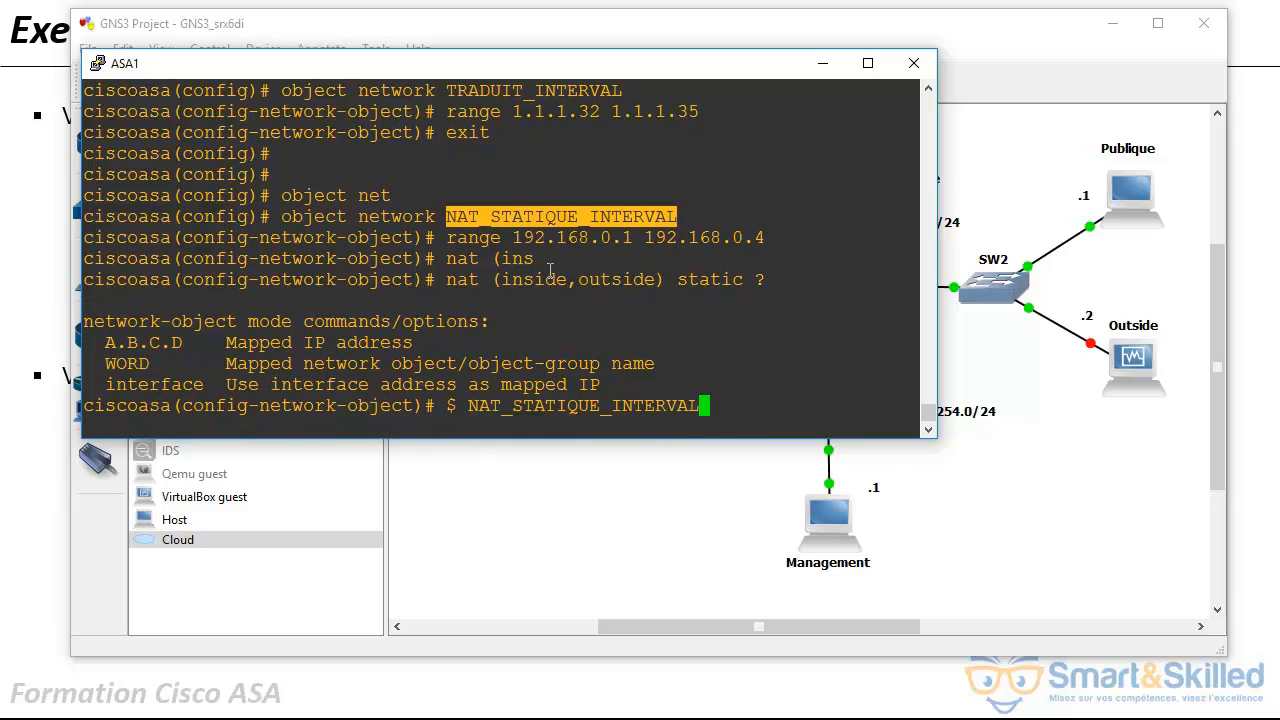
{"action": "key", "text": "Return"}
{"action": "key", "text": "Return"}
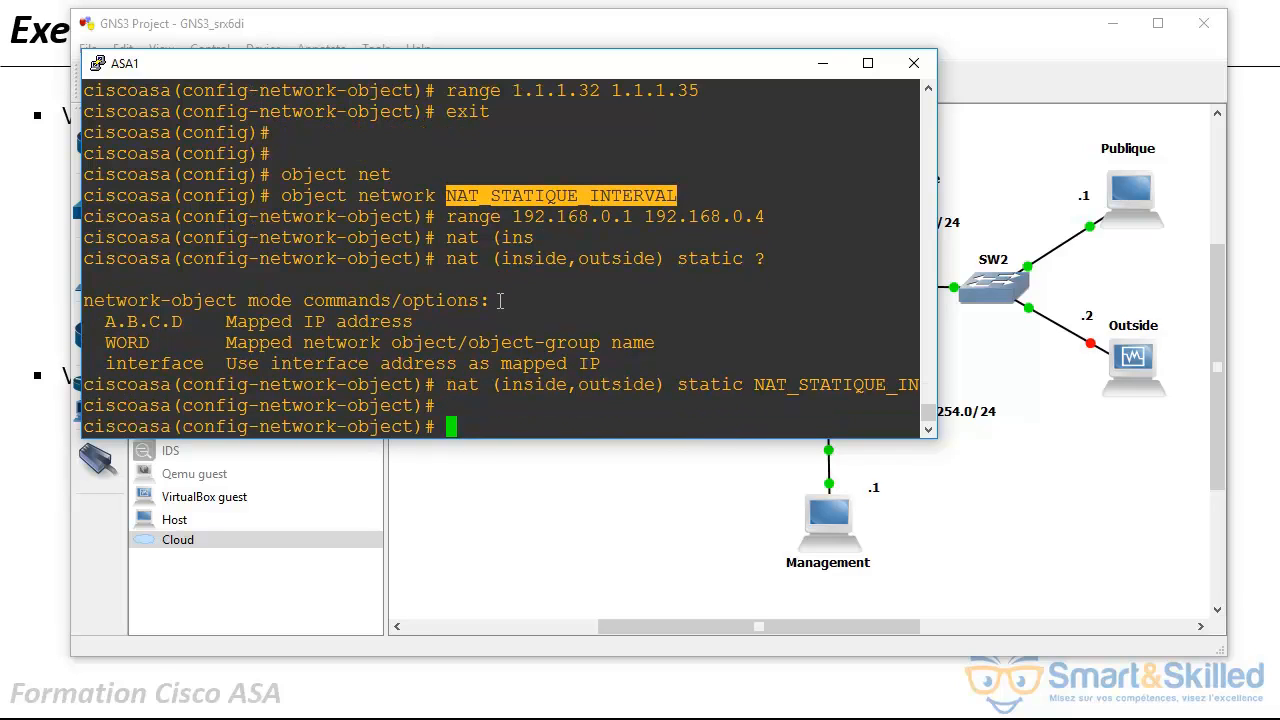
{"action": "type", "text": "exit"}
{"action": "key", "text": "Return"}
{"action": "key", "text": "Return"}
{"action": "key", "text": "Return"}
{"action": "key", "text": "Return"}
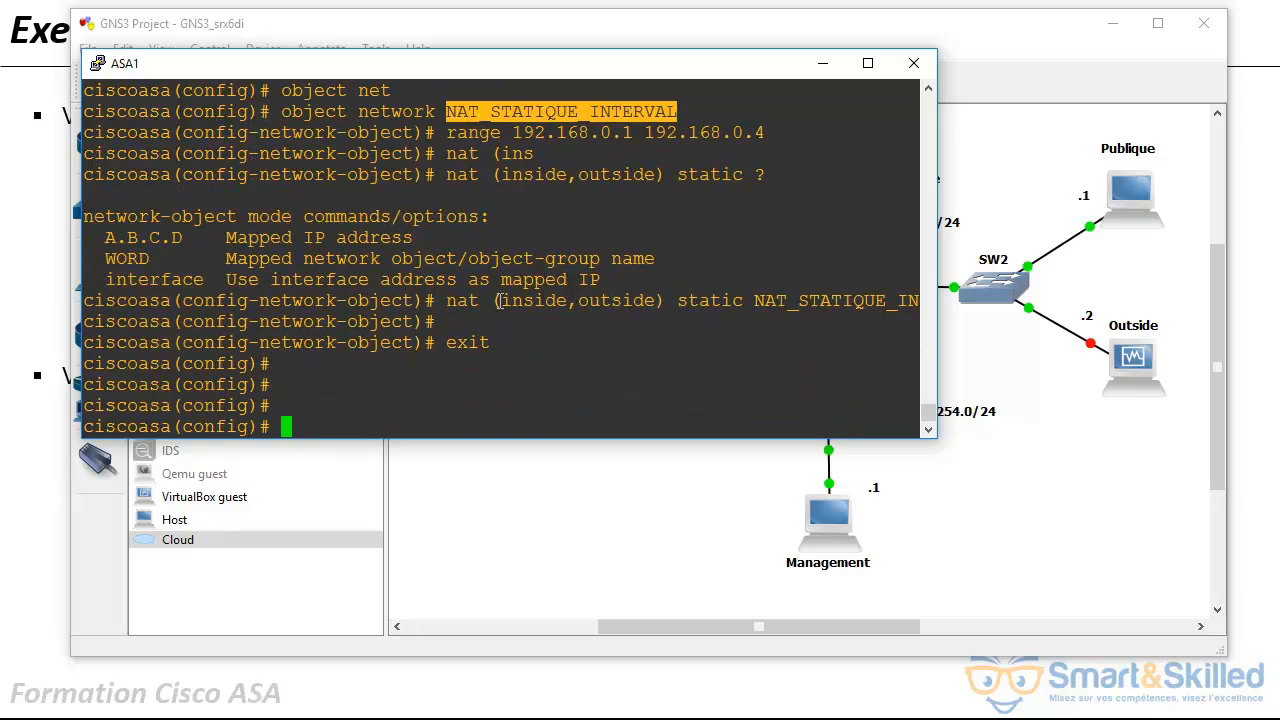
Run show nat and compare the NAT_STATIQUE_INTERVAL policy with the NAT_STATIQUE policy.
{"action": "type", "text": "show nat"}
{"action": "key", "text": "Return"}
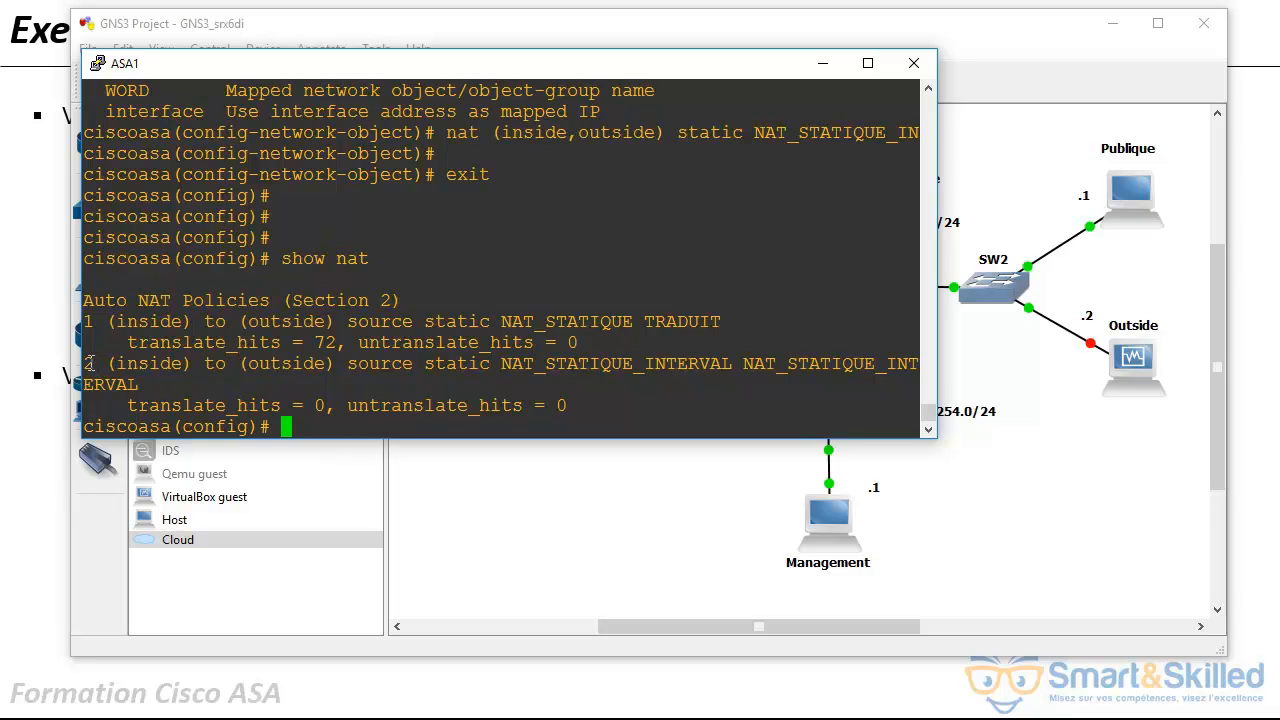
{"action": "left_click_drag", "start_coordinate": [88, 365], "coordinate": [136, 380]}
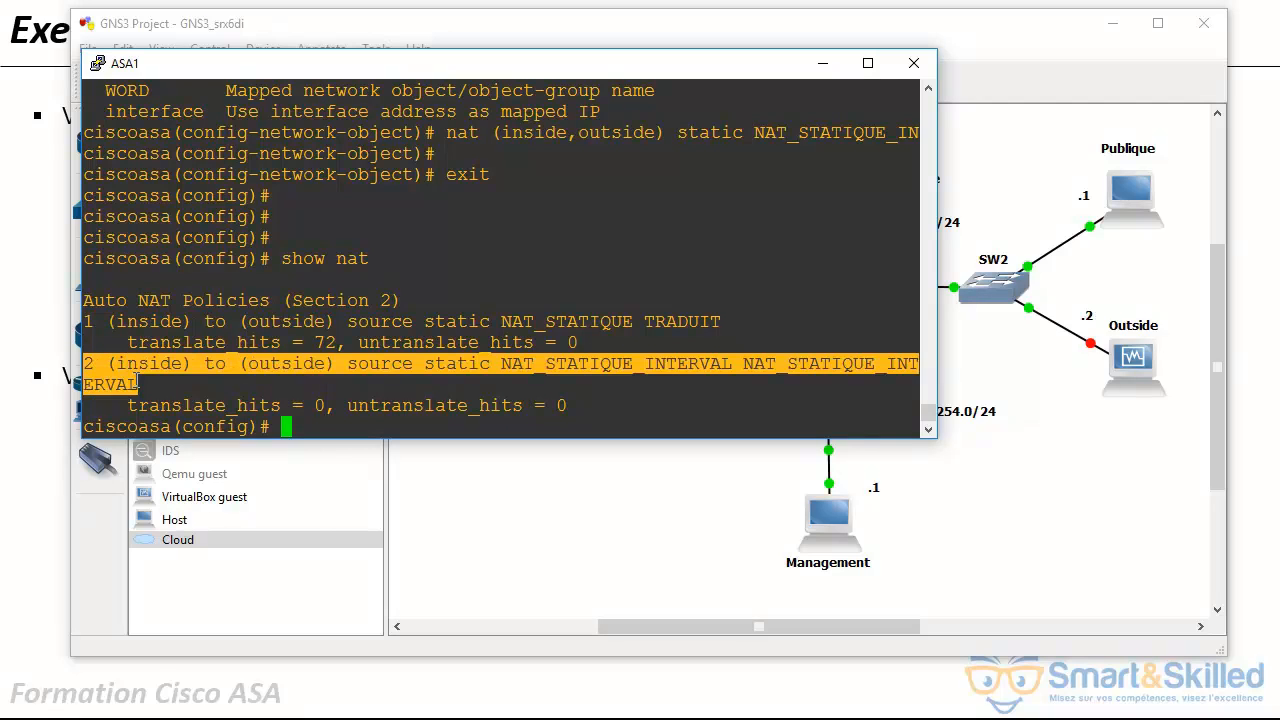
{"action": "left_click", "coordinate": [216, 369]}
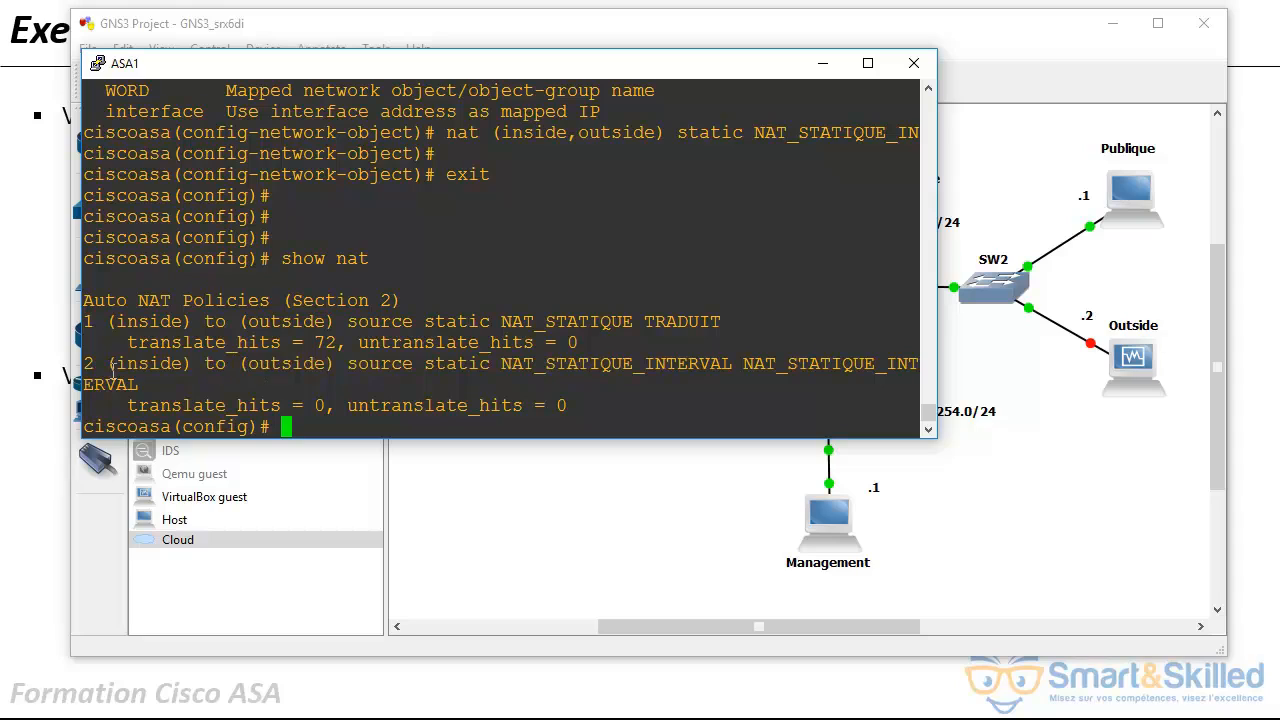
{"action": "left_click_drag", "start_coordinate": [486, 366], "coordinate": [720, 366]}
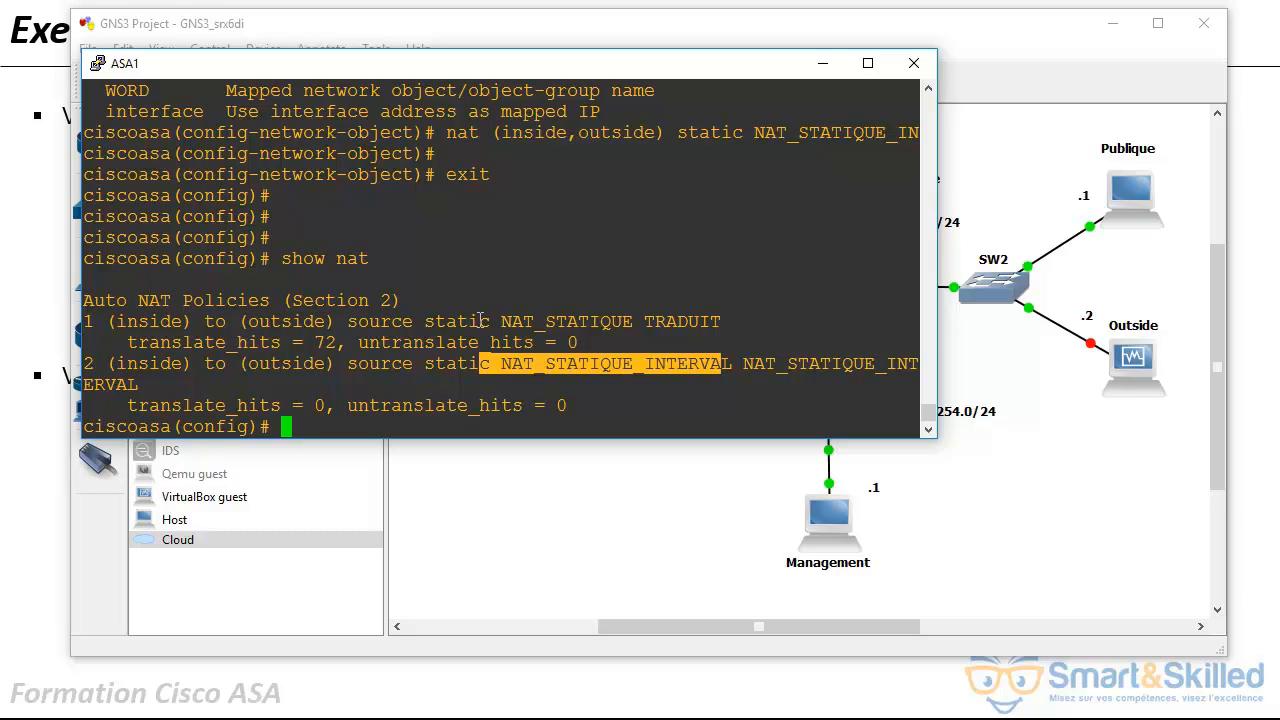
{"action": "left_click_drag", "start_coordinate": [604, 318], "coordinate": [480, 320]}
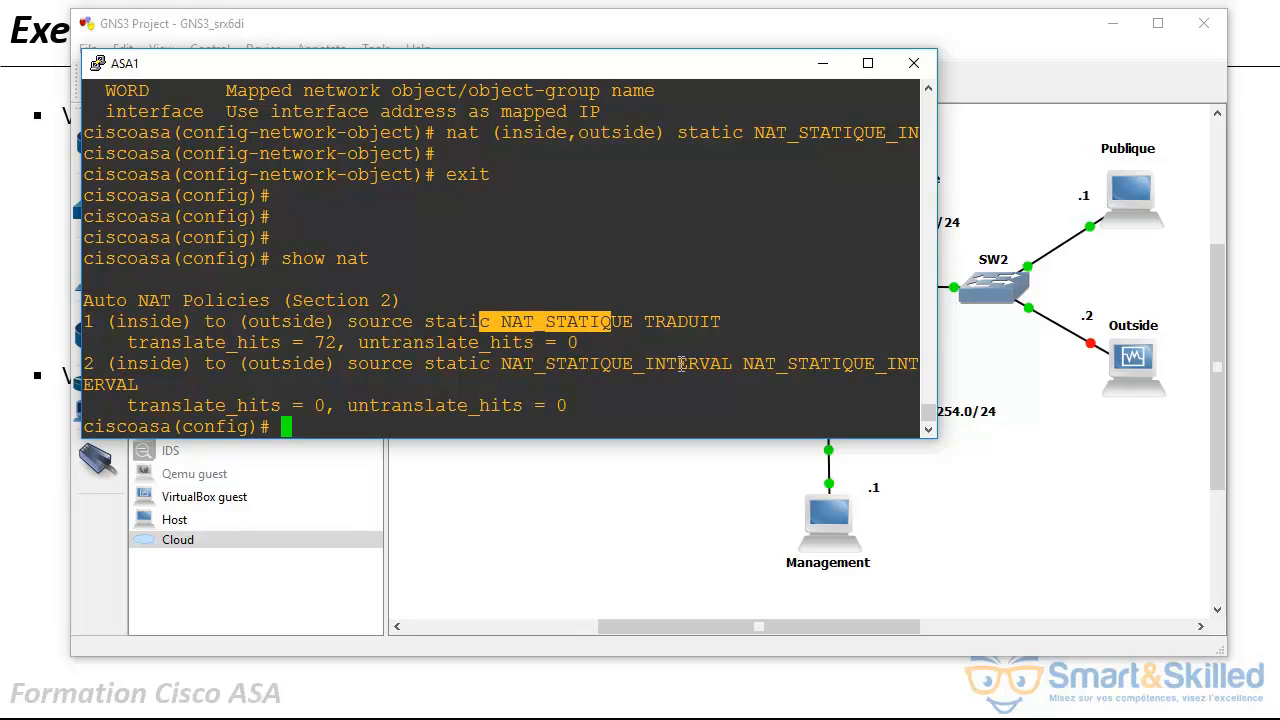
{"action": "left_click_drag", "start_coordinate": [688, 366], "coordinate": [516, 372]}
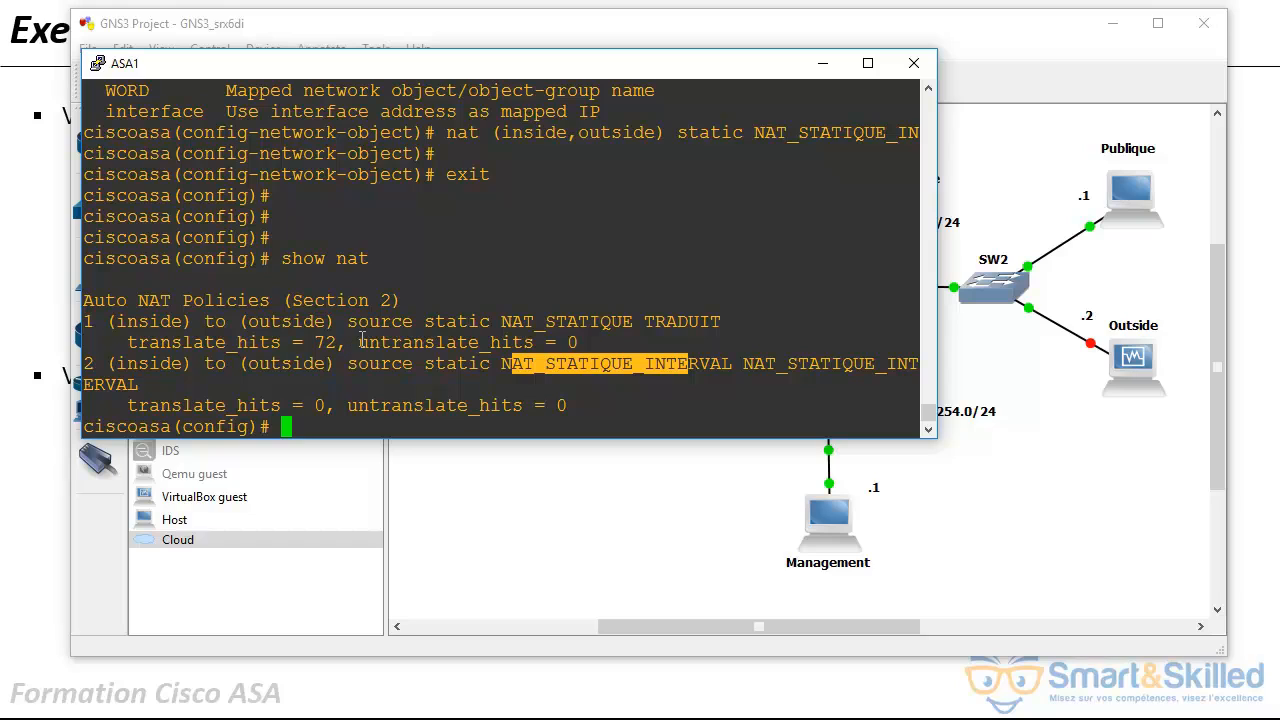
{"action": "left_click", "coordinate": [327, 424]}
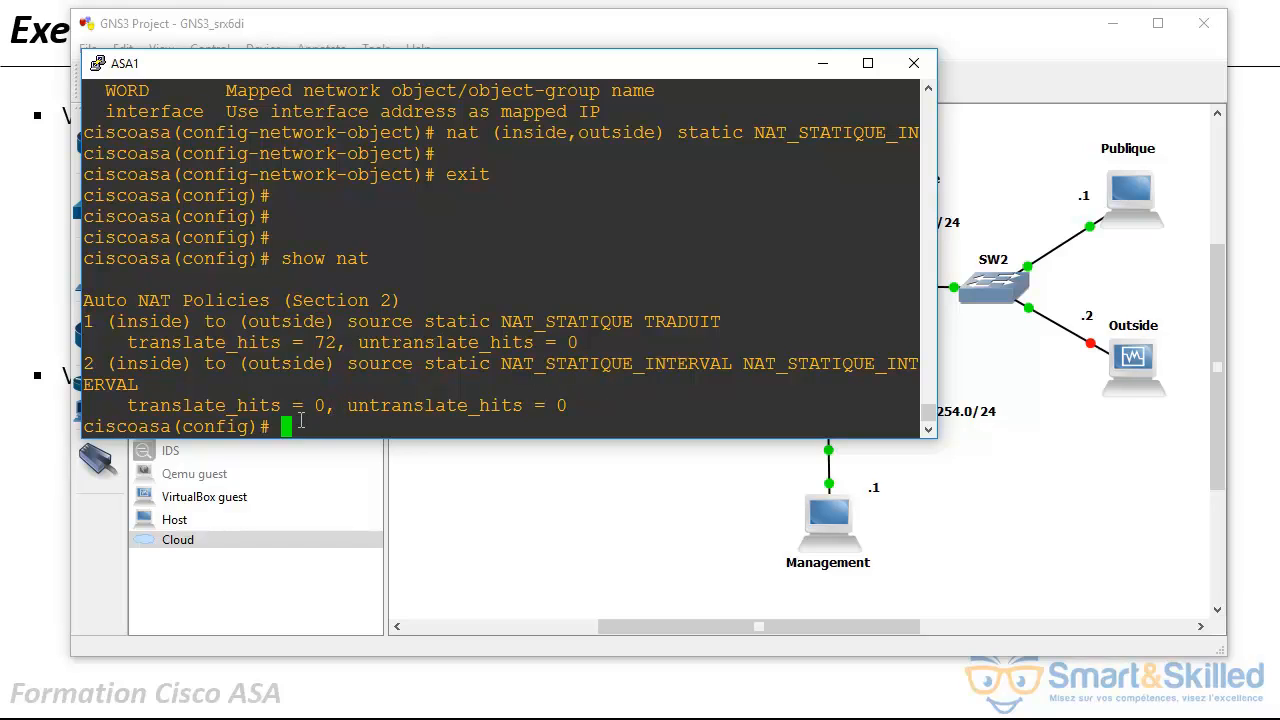
{"action": "key", "text": "Return"}
{"action": "key", "text": "Return"}
{"action": "key", "text": "Return"}
{"action": "key", "text": "Return"}
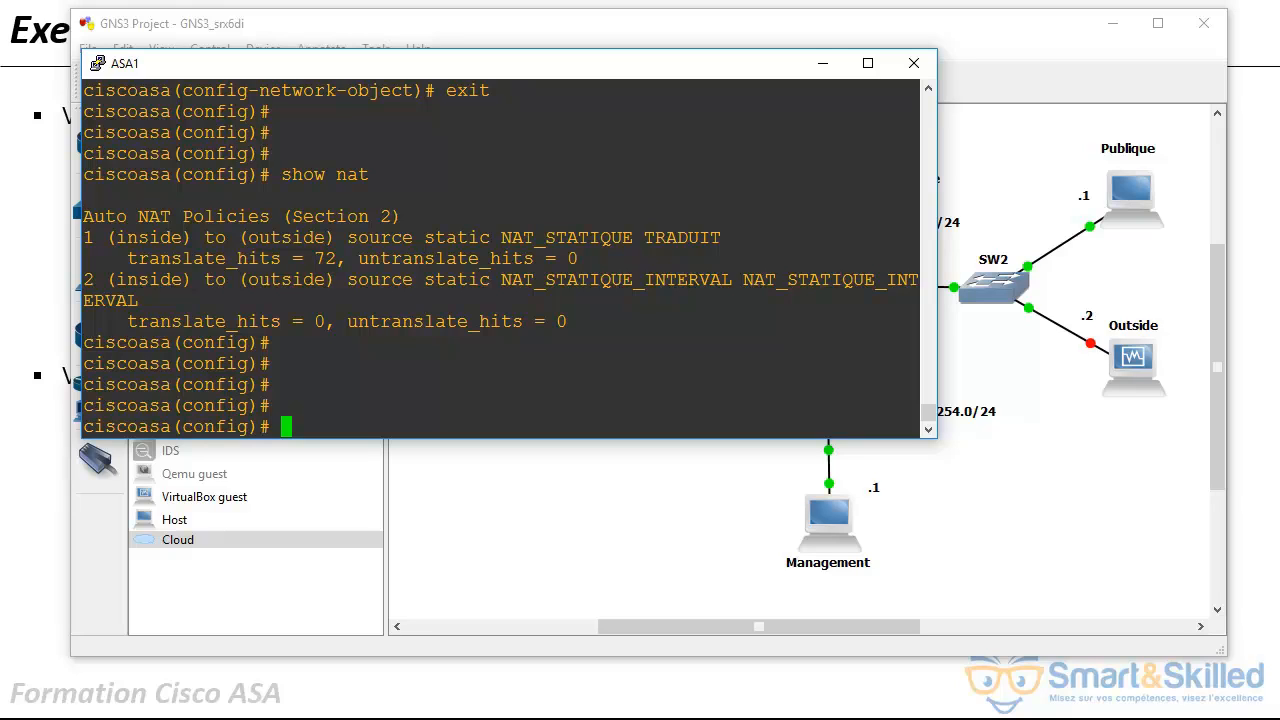
{"action": "key", "text": "alt+Tab"}
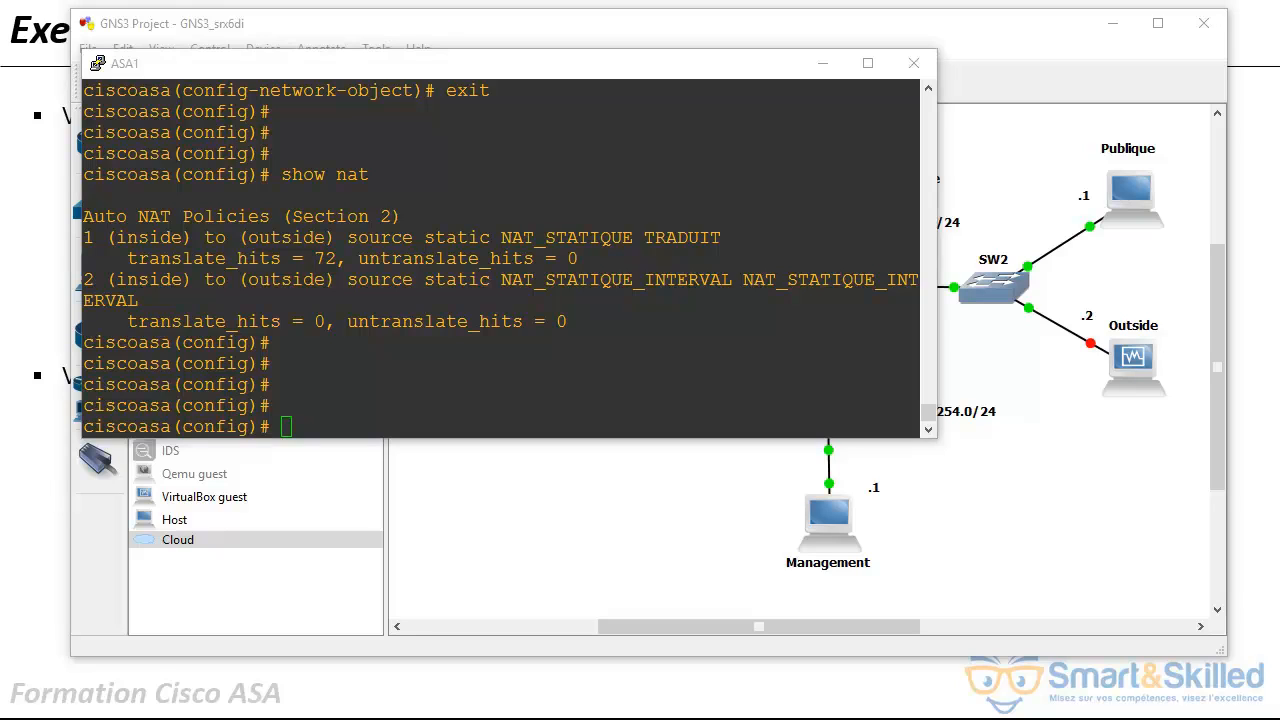
{"action": "left_click", "coordinate": [349, 421]}
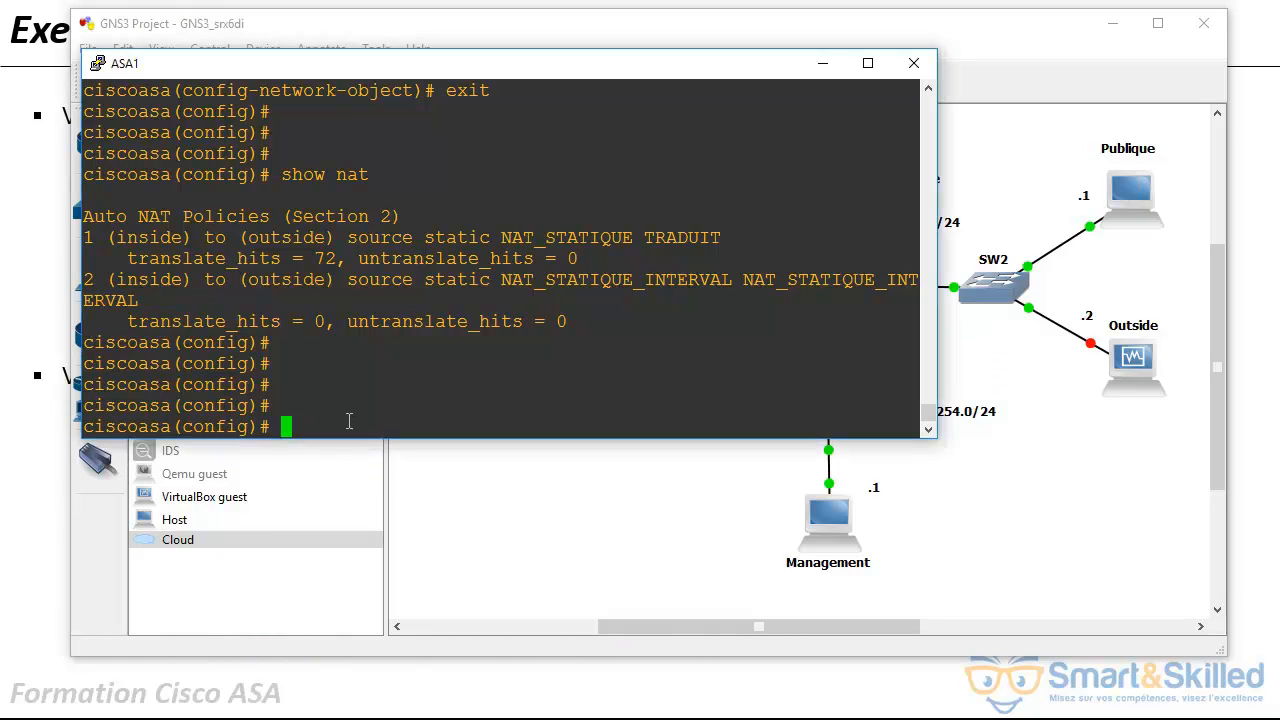
Create the network object NAT_DYNAMIQUE and enter its configuration mode.
{"action": "type", "text": "object"}
{"action": "key", "text": "Tab"}
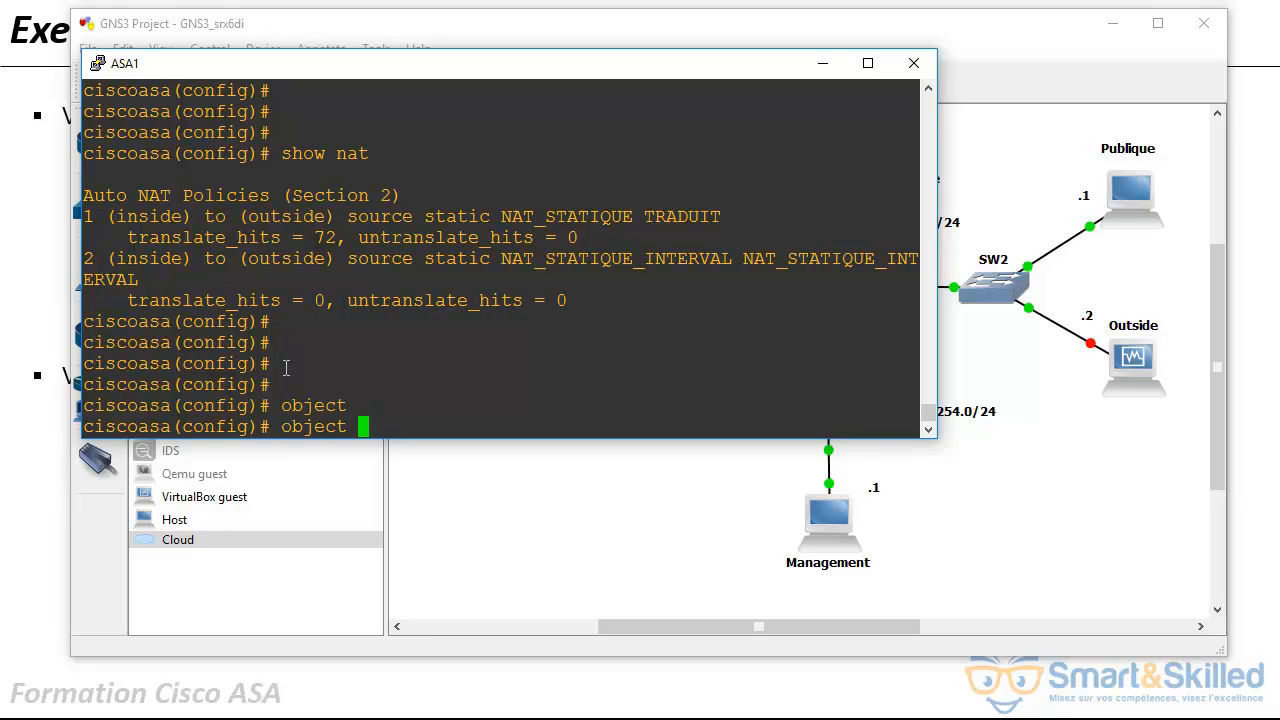
{"action": "type", "text": "netw"}
{"action": "key", "text": "Tab"}
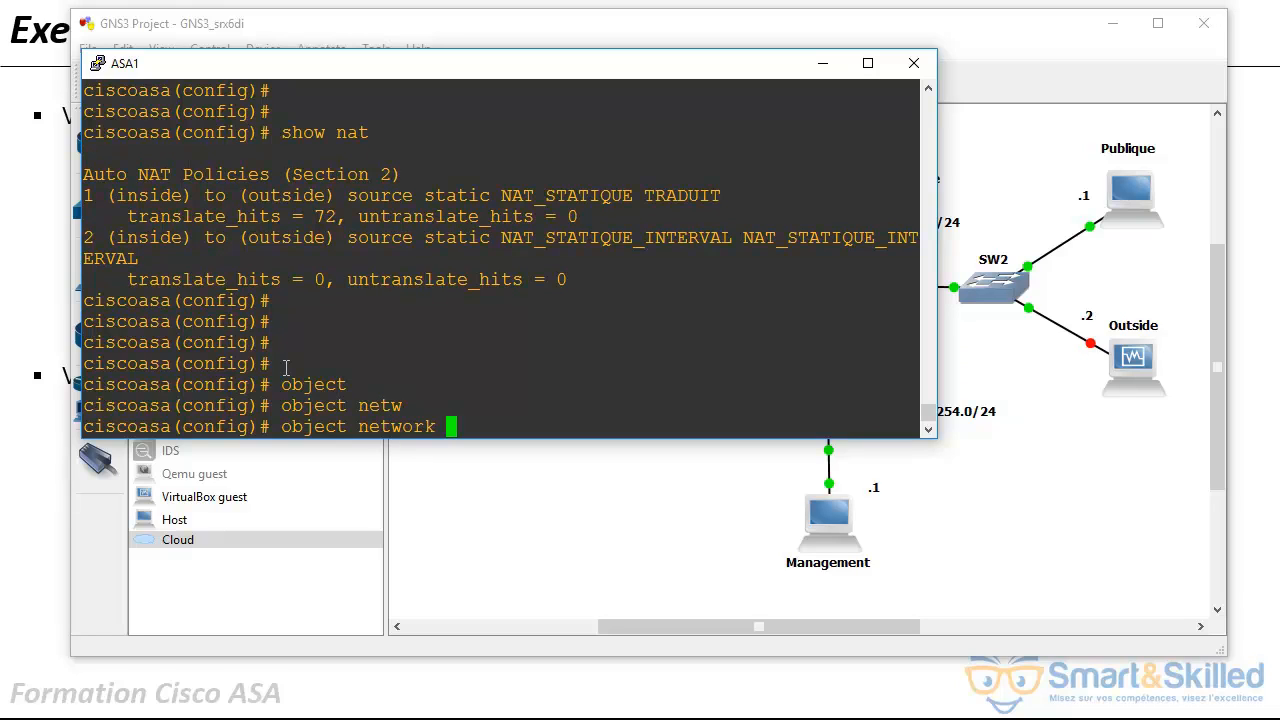
{"action": "type", "text": "NAT_DYNAMIQUE"}
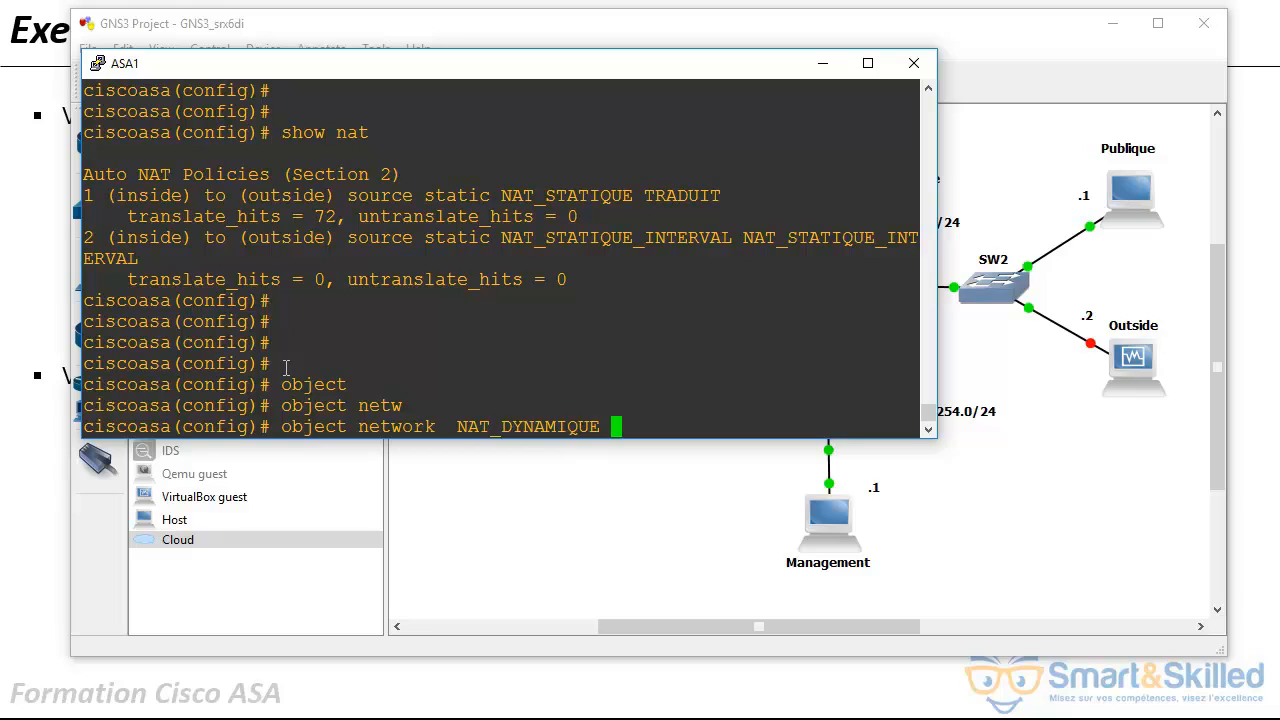
{"action": "key", "text": "Return"}
Define the NAT_DYNAMIQUE object's host address as 192.168.0.1.
{"action": "type", "text": "hos"}
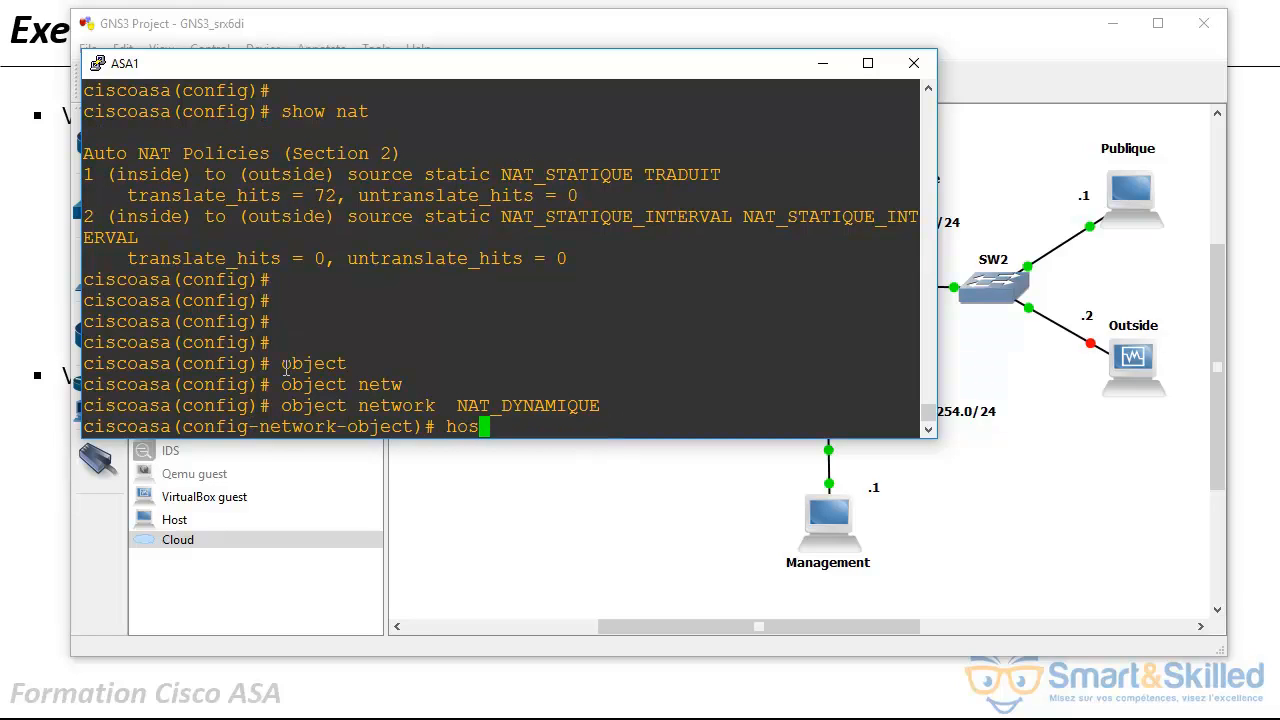
{"action": "type", "text": "t 192.168.0.1"}
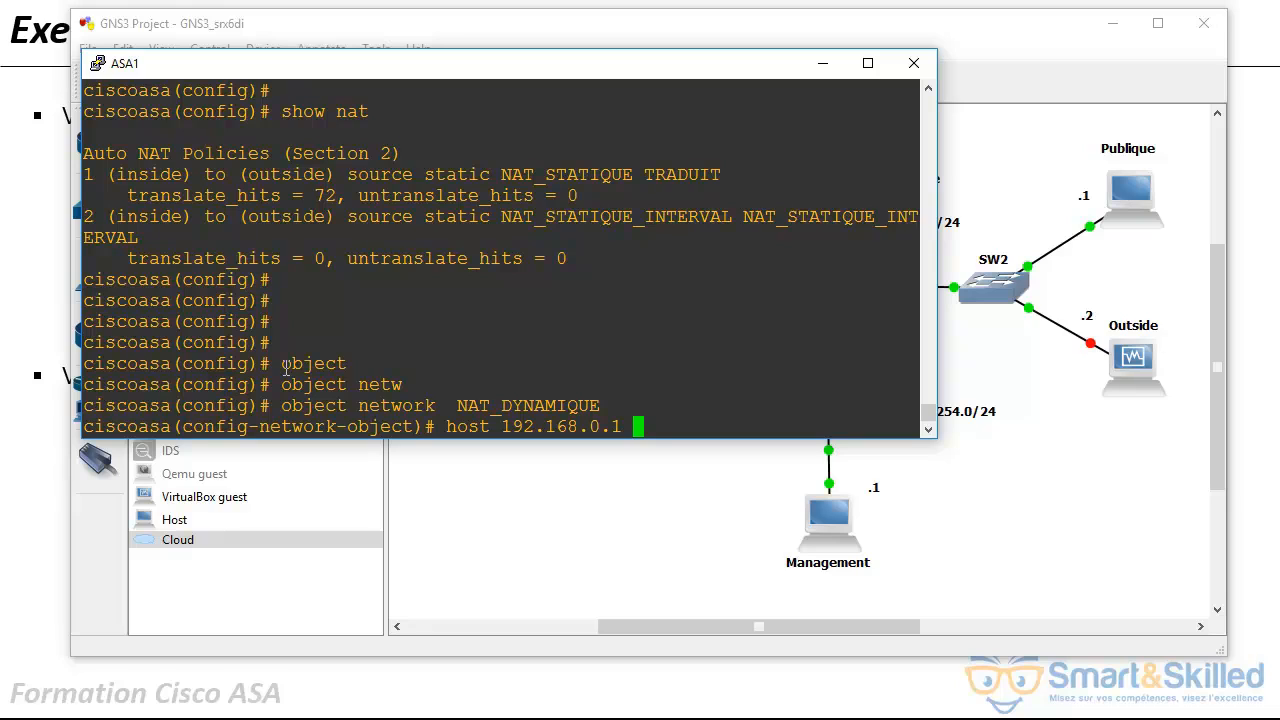
{"action": "key", "text": "Return"}
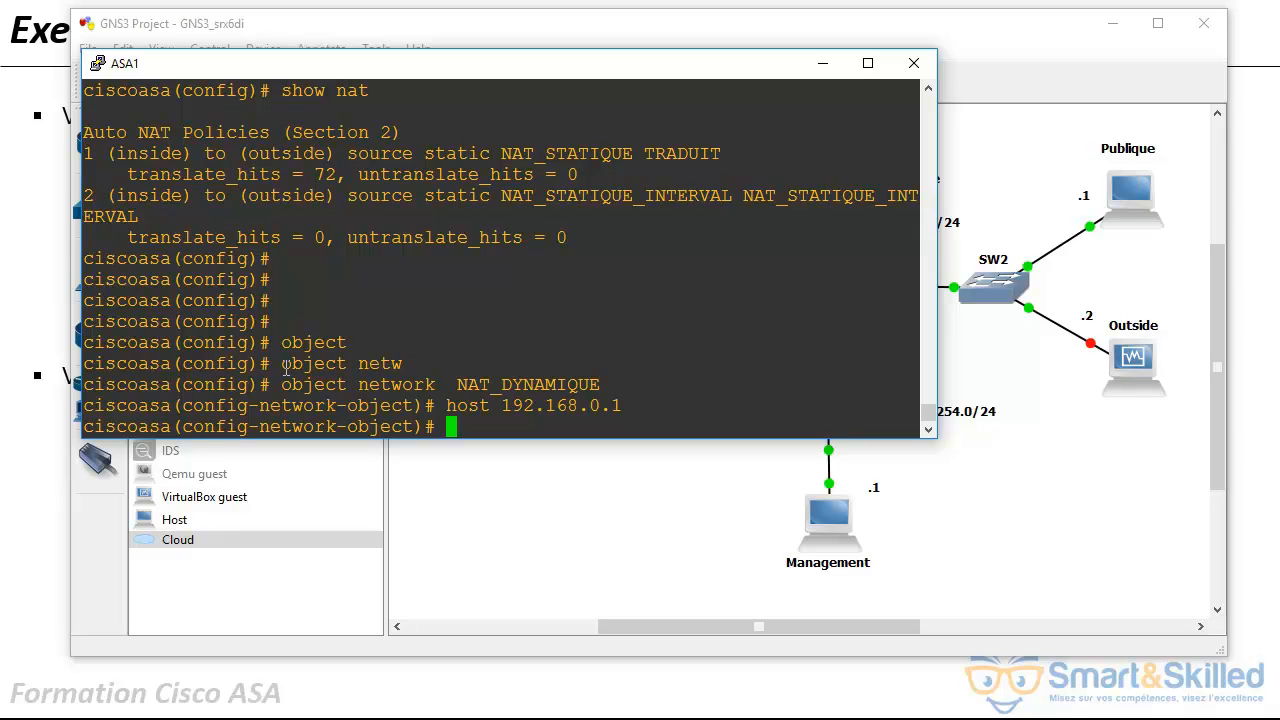
Review the earlier TRADUIT_INTERVAL configuration, start a NAT rule from inside to outside, and consult the inline help for the NAT type options.
{"action": "scroll", "coordinate": [285, 367], "scroll_direction": "up", "scroll_amount": 6}
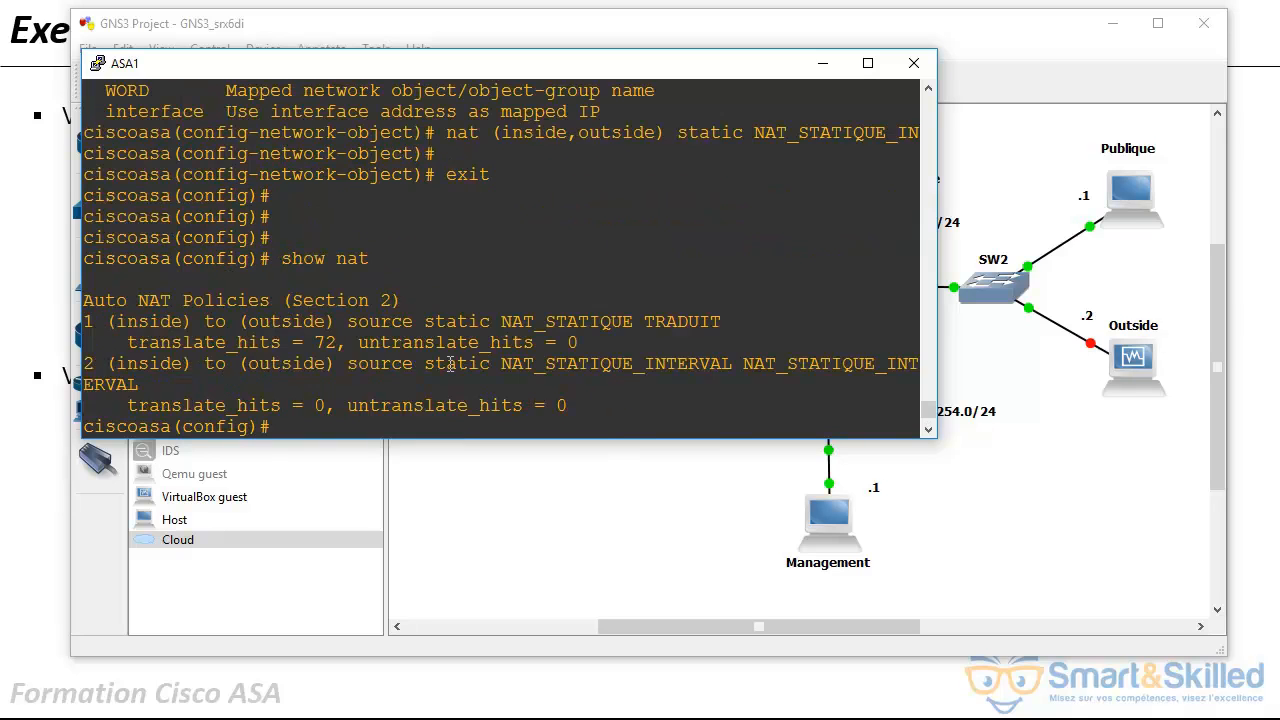
{"action": "scroll", "coordinate": [411, 365], "scroll_direction": "up", "scroll_amount": 3}
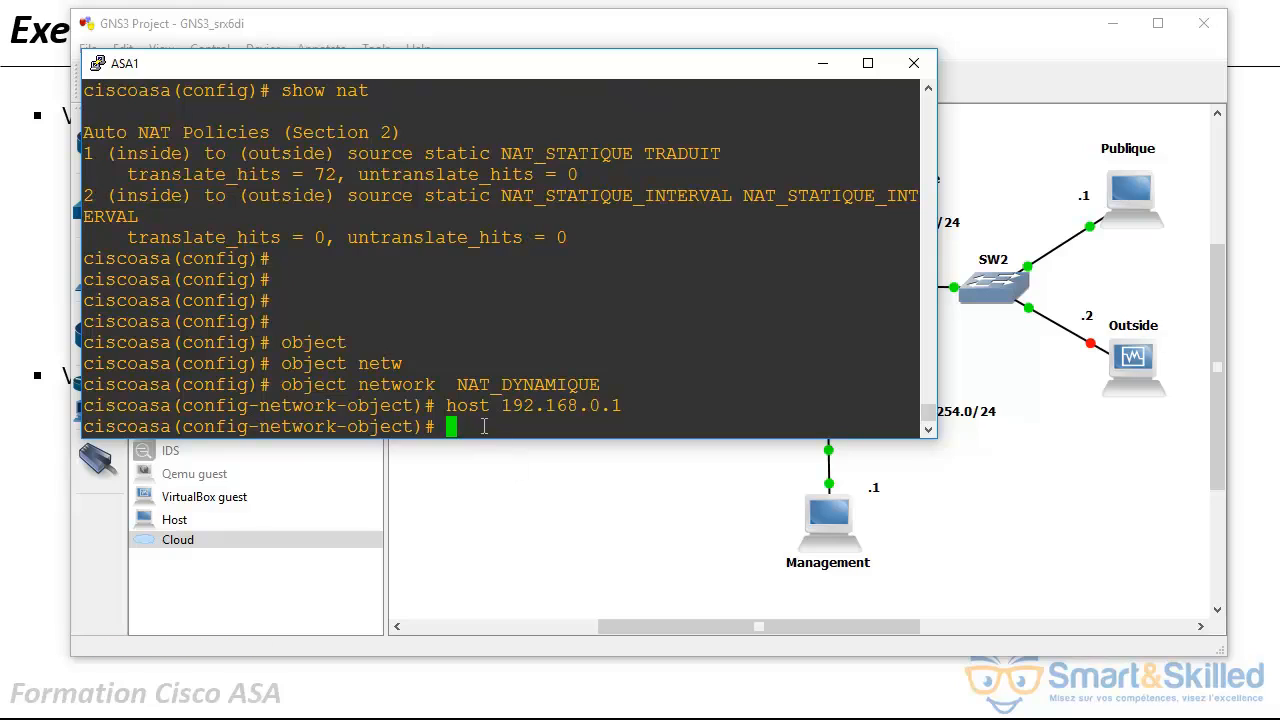
{"action": "type", "text": "nat ("}
{"action": "scroll", "coordinate": [526, 363], "scroll_direction": "up", "scroll_amount": 7}
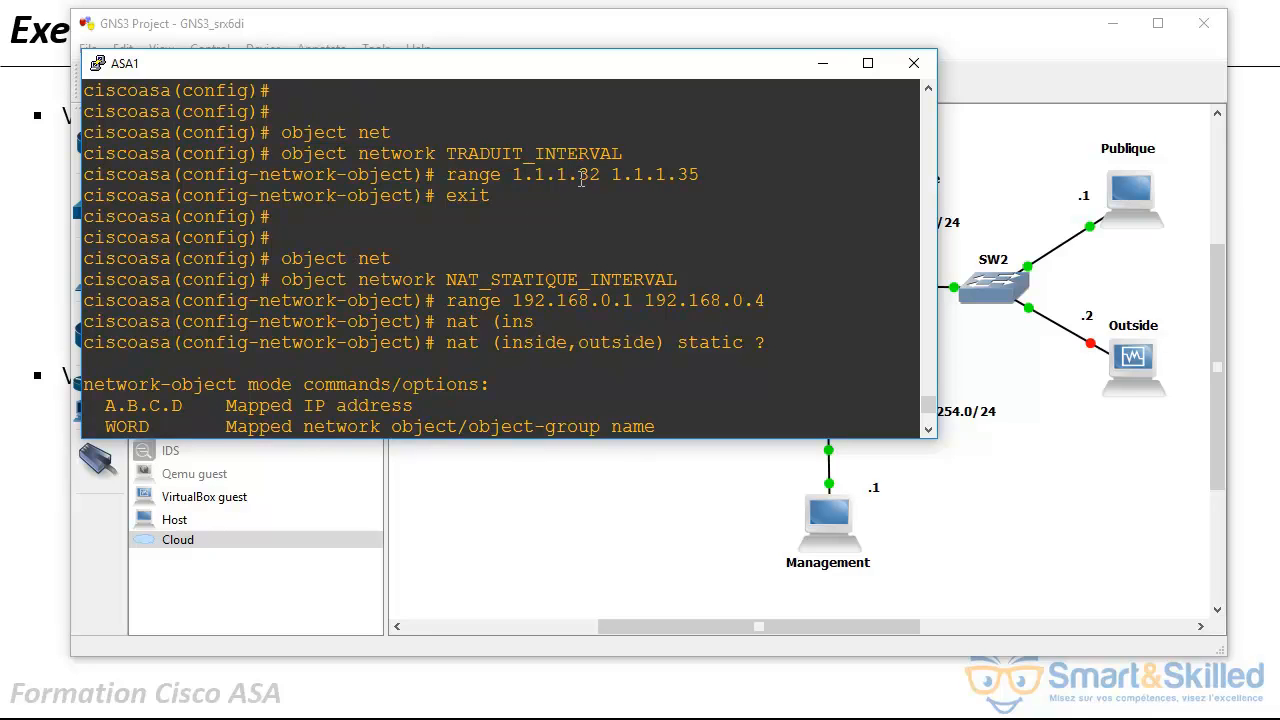
{"action": "scroll", "coordinate": [569, 271], "scroll_direction": "down", "scroll_amount": 7}
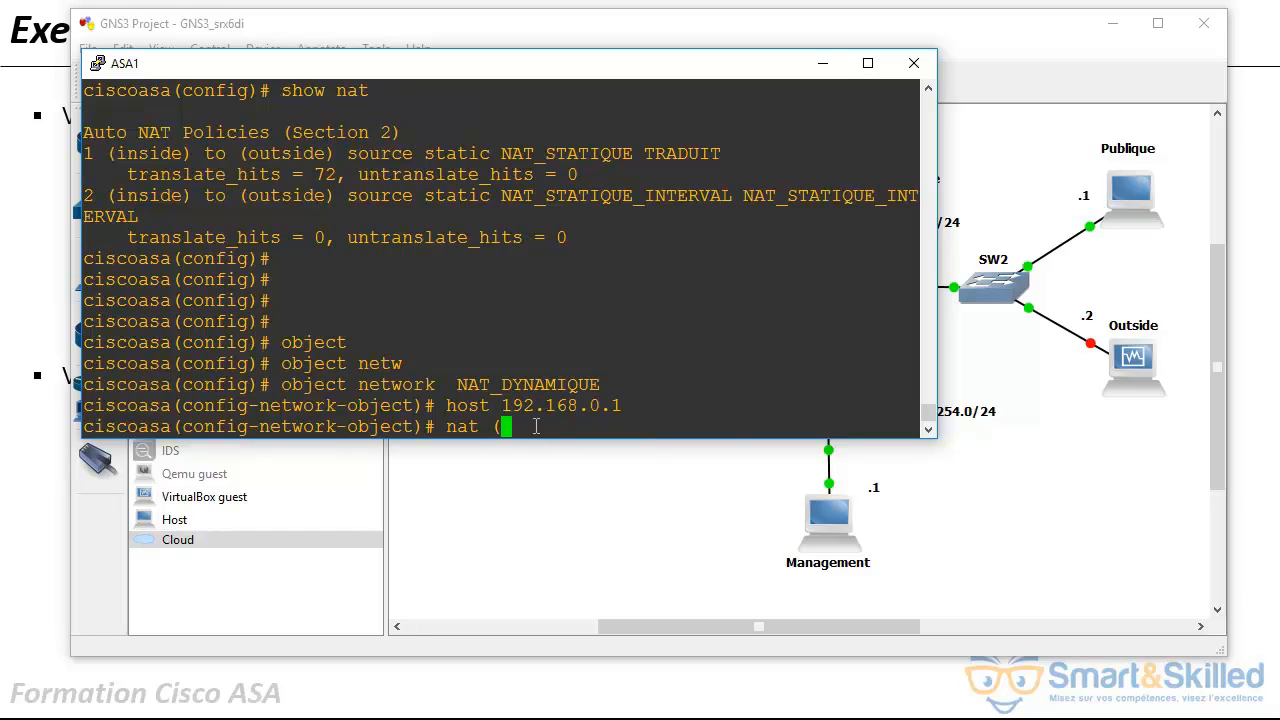
{"action": "type", "text": "inside,outside) "}
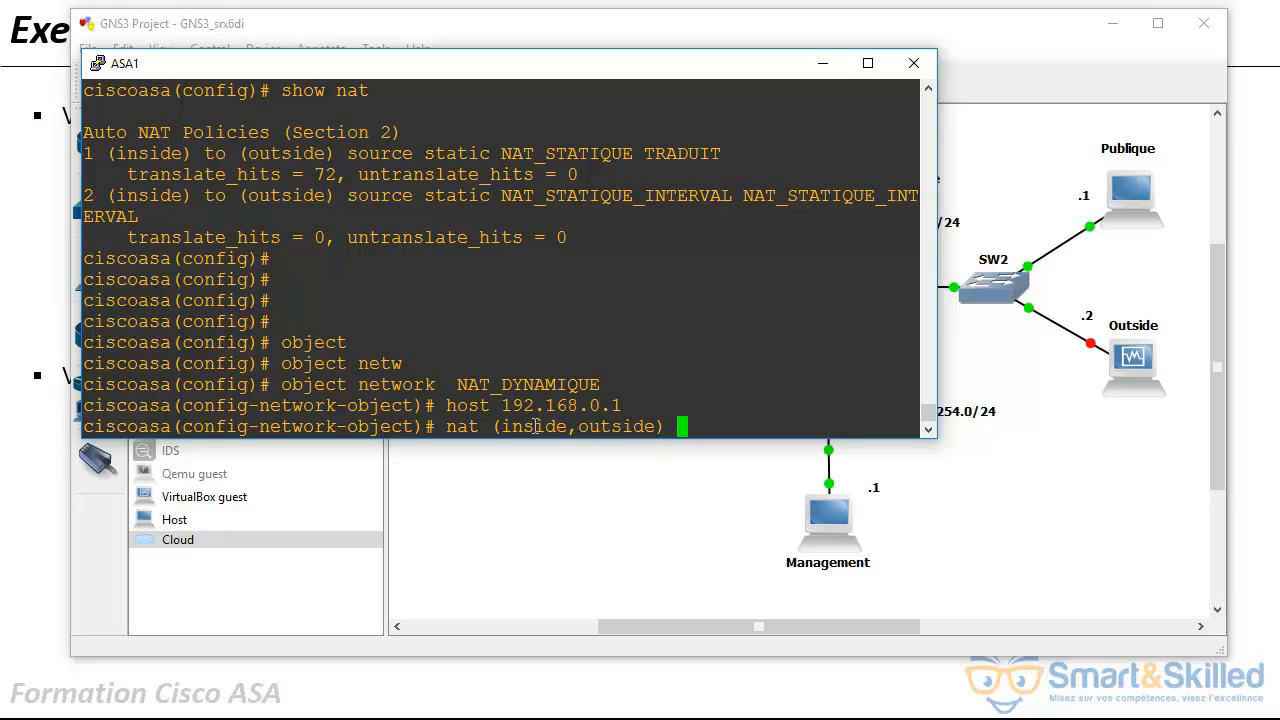
{"action": "type", "text": "?"}
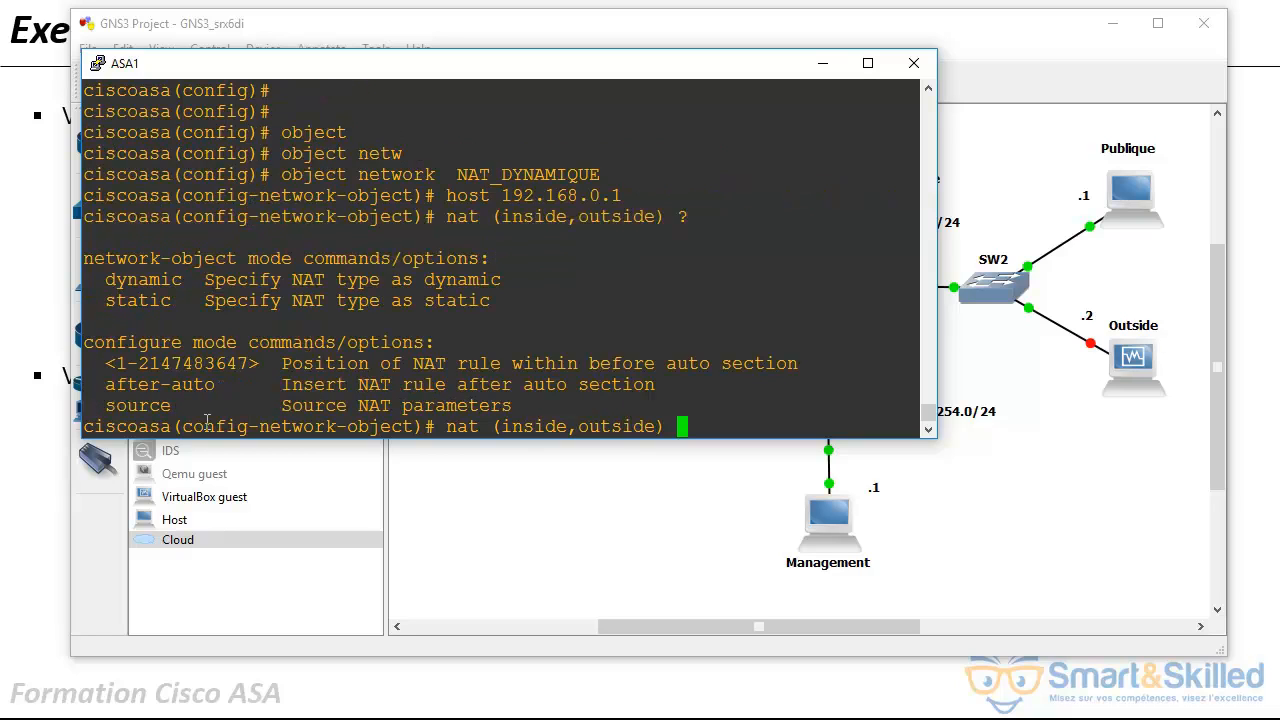
Complete the rule as dynamic NAT with TRADUIT_INTERVAL as the mapped object and return to global configuration mode.
{"action": "left_click_drag", "start_coordinate": [184, 280], "coordinate": [108, 280]}
{"action": "right_click", "coordinate": [122, 280]}
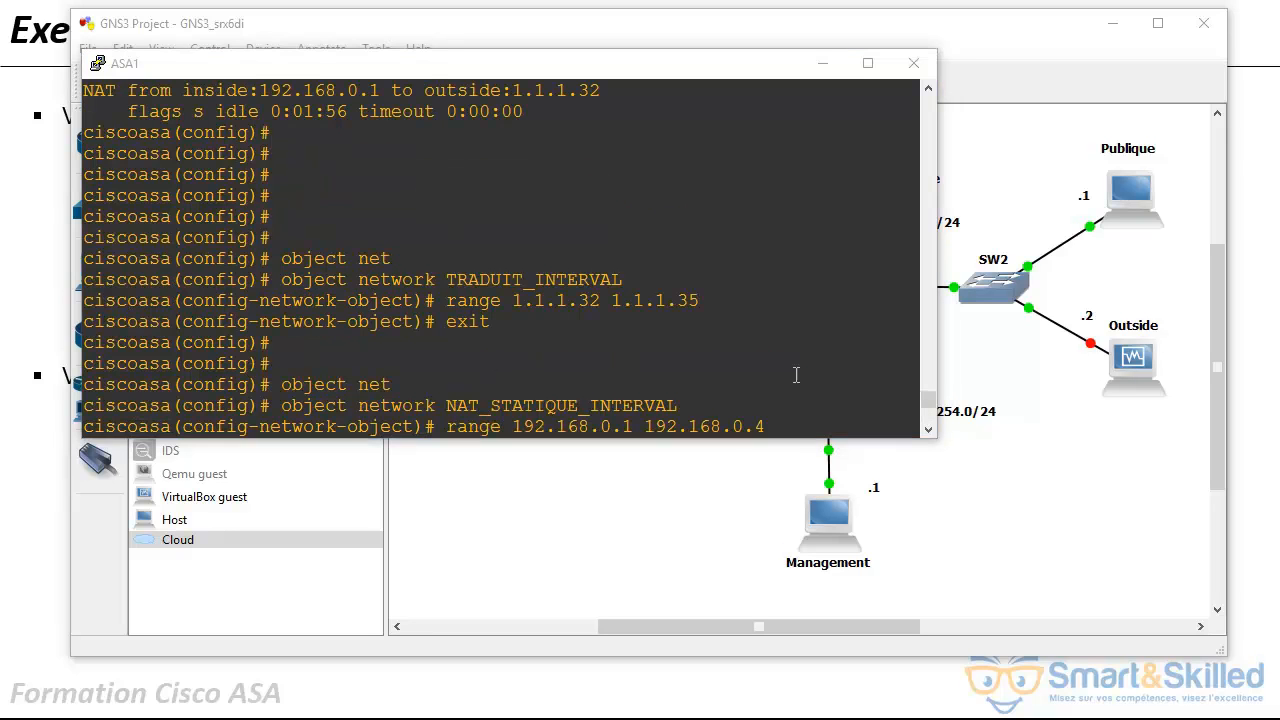
{"action": "double_click", "coordinate": [555, 279]}
{"action": "right_click", "coordinate": [555, 279]}
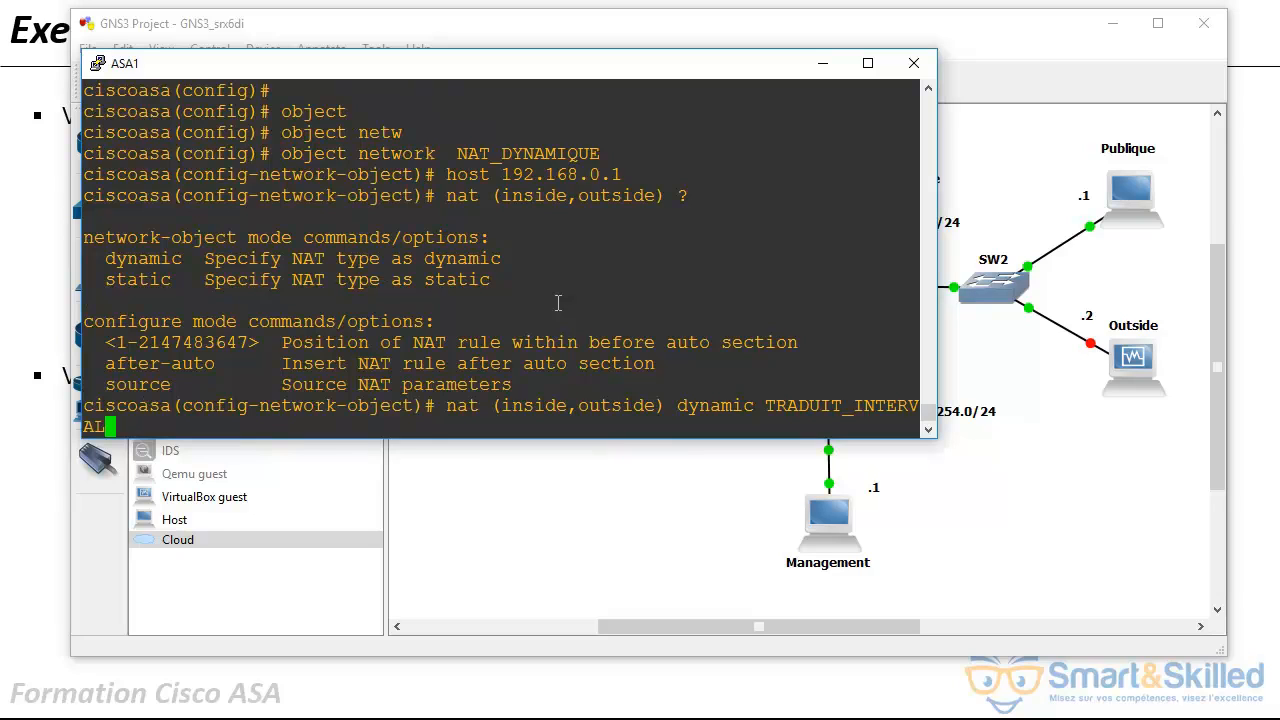
{"action": "key", "text": "Return"}
{"action": "key", "text": "Return"}
{"action": "key", "text": "Return"}
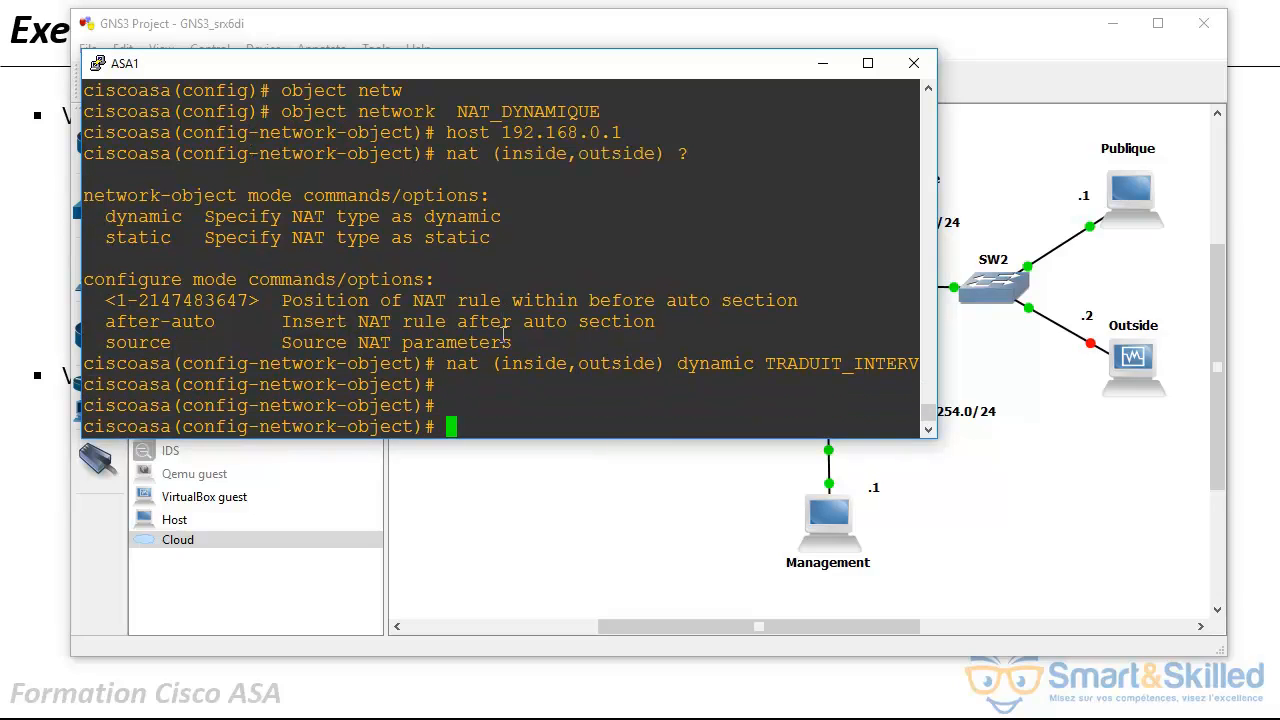
{"action": "type", "text": "exit"}
{"action": "key", "text": "Return"}
{"action": "key", "text": "Return"}
{"action": "key", "text": "Return"}
{"action": "key", "text": "Return"}
Run show nat and compare the dynamic NAT_DYNAMIQUE policy with the static NAT_STATIQUE_INTERVAL policy.
{"action": "type", "text": "shw"}
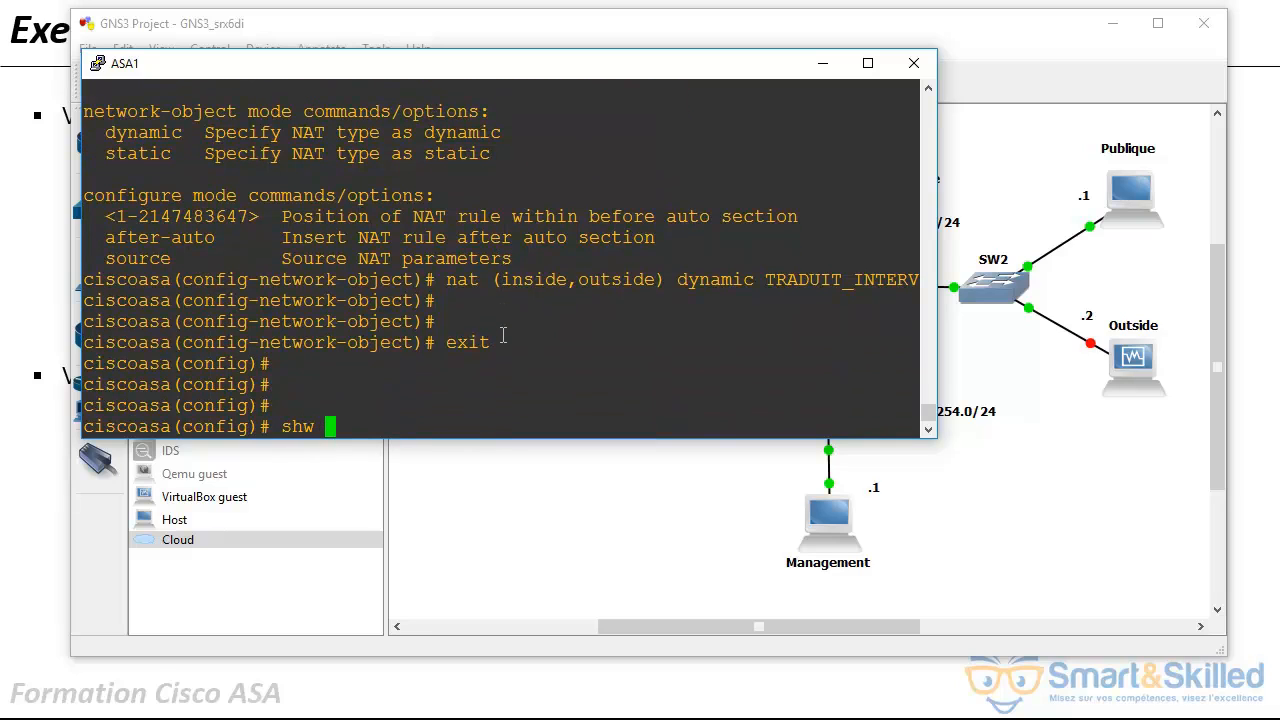
{"action": "key", "text": "BackSpace"}
{"action": "key", "text": "BackSpace"}
{"action": "type", "text": "ow nat"}
{"action": "key", "text": "Tab"}
{"action": "key", "text": "Return"}
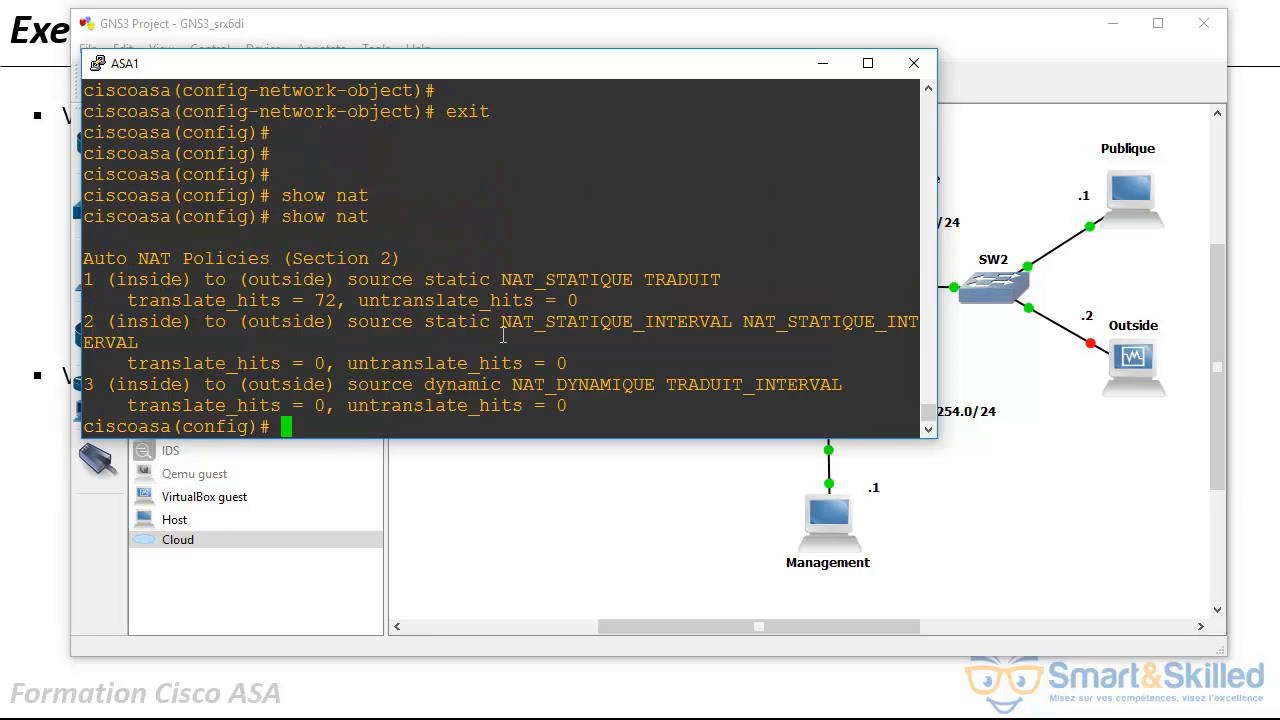
{"action": "key", "text": "Return"}
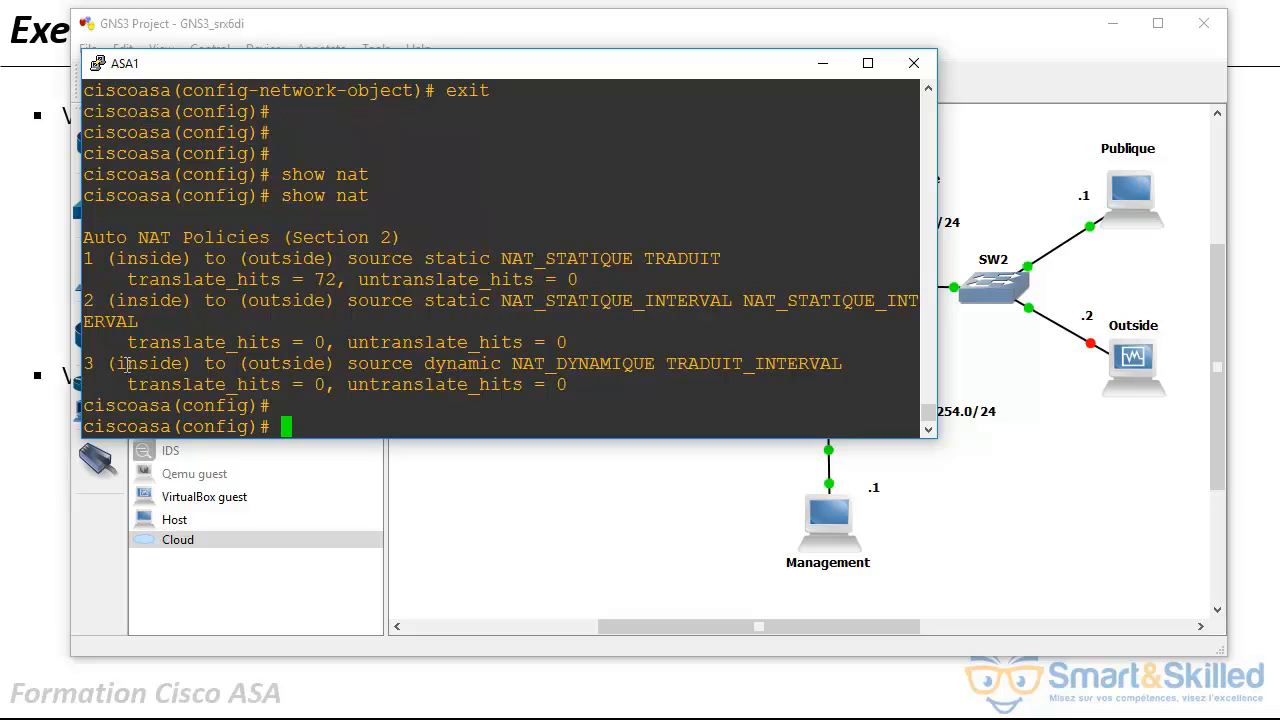
{"action": "left_click_drag", "start_coordinate": [100, 363], "coordinate": [567, 377]}
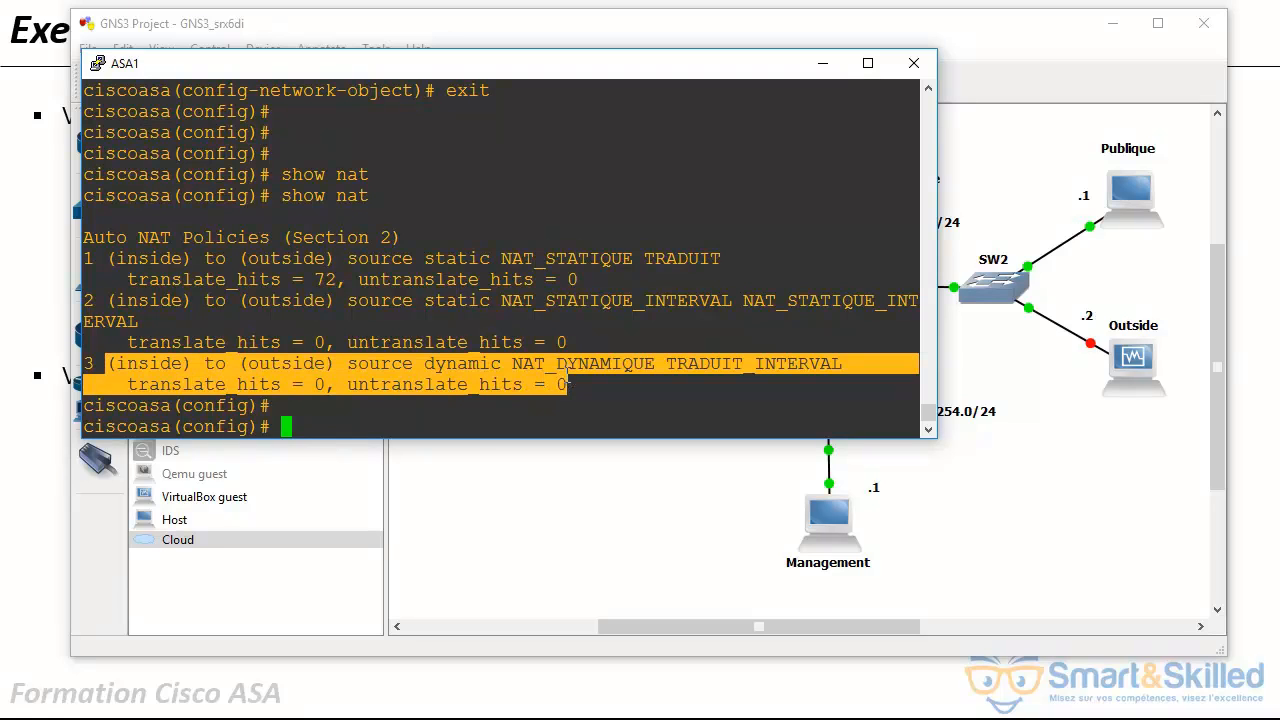
{"action": "double_click", "coordinate": [462, 363]}
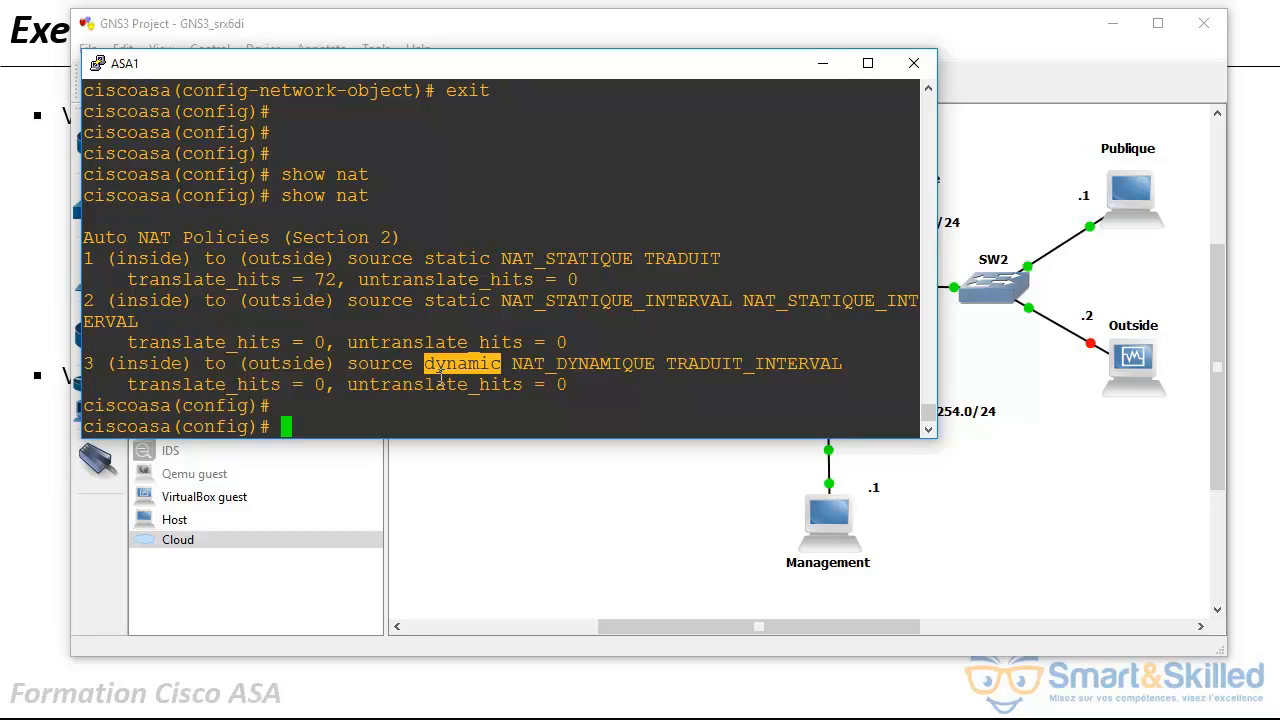
{"action": "double_click", "coordinate": [427, 300]}
{"action": "double_click", "coordinate": [499, 363]}
{"action": "left_click", "coordinate": [320, 422]}
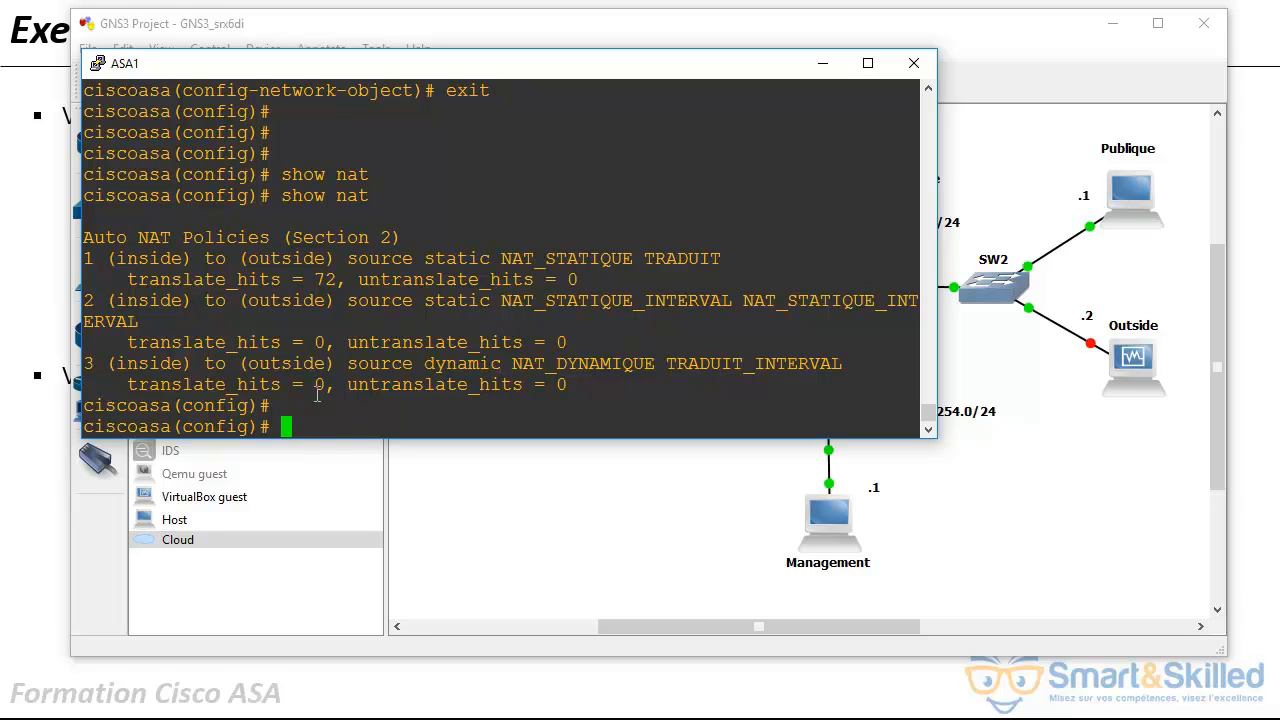
{"action": "key", "text": "Return"}
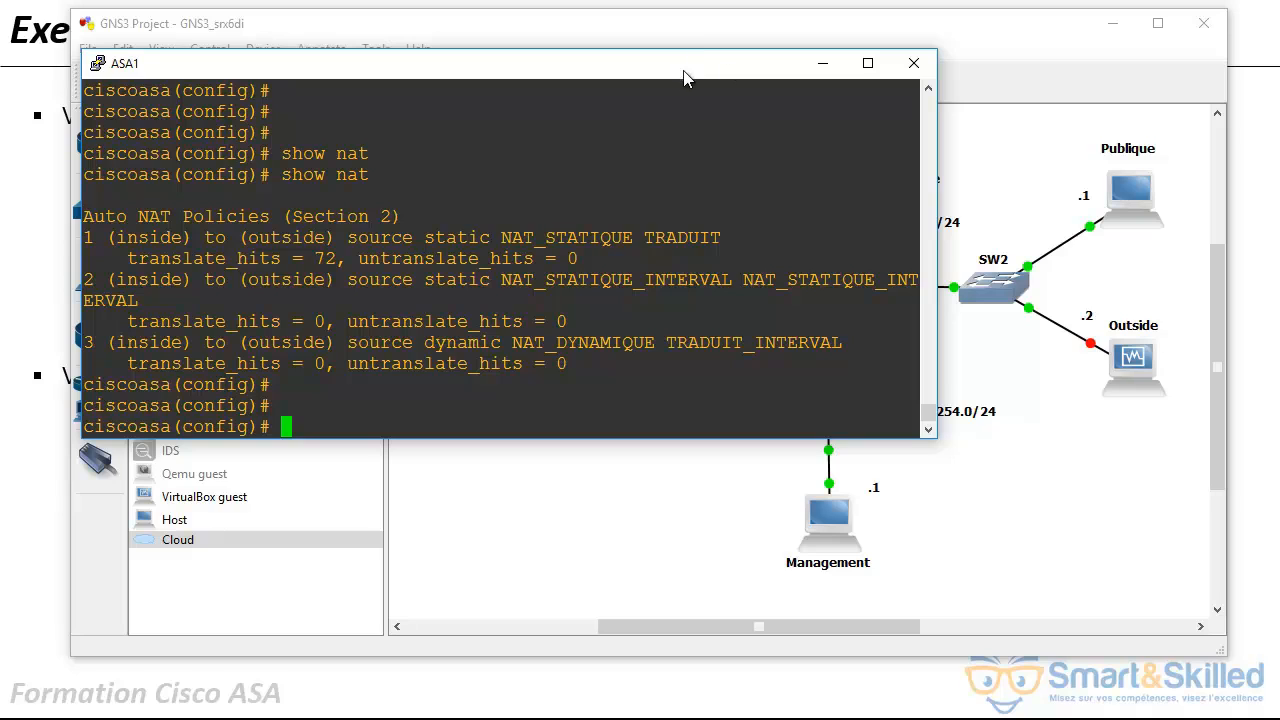
Move the ASA1 console aside to examine the inside and outside networks in the topology, and return it to a workable place.
{"action": "left_click_drag", "start_coordinate": [686, 74], "coordinate": [714, 337]}
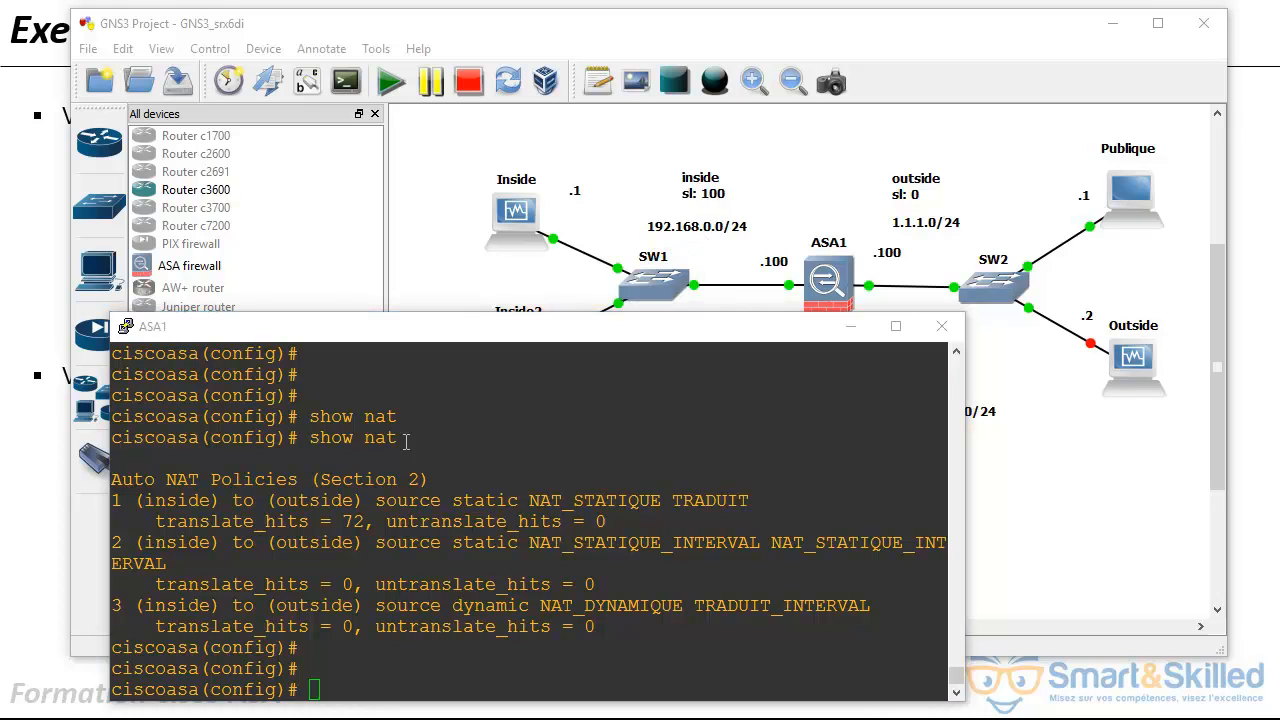
{"action": "left_click", "coordinate": [720, 298]}
{"action": "left_click_drag", "start_coordinate": [669, 339], "coordinate": [666, 325]}
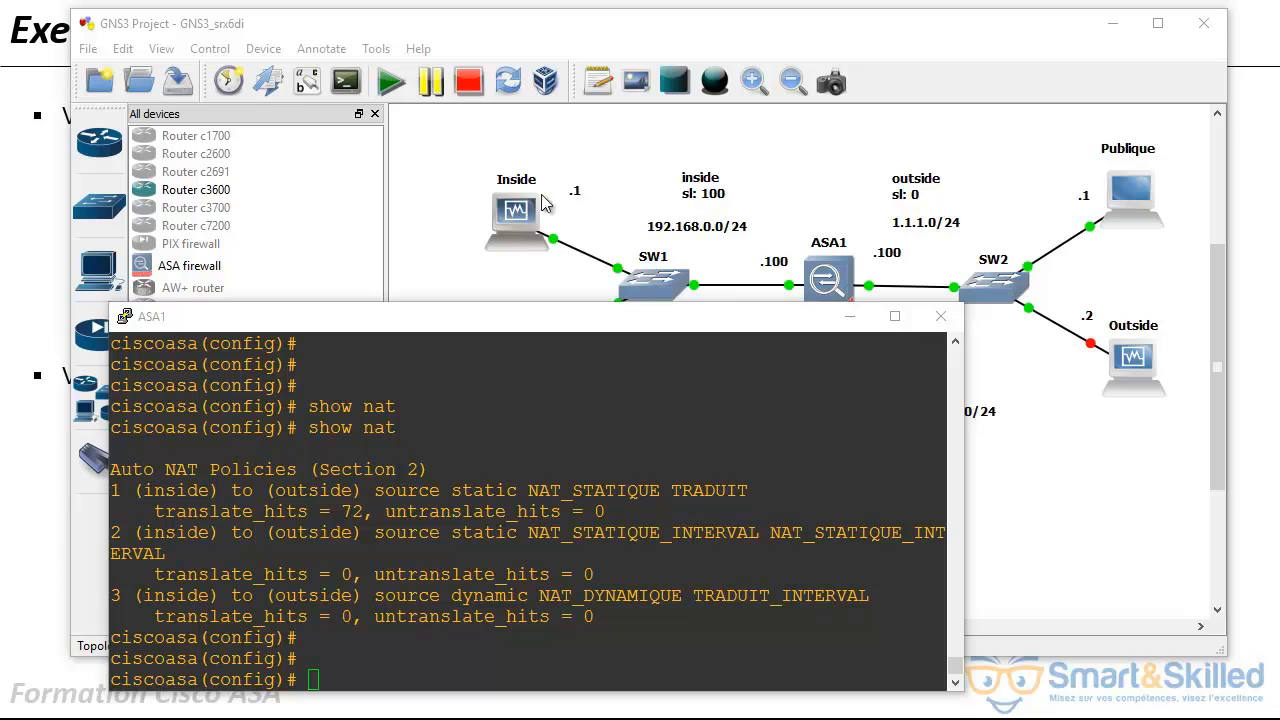
{"action": "left_click", "coordinate": [483, 330]}
{"action": "left_click_drag", "start_coordinate": [483, 330], "coordinate": [567, 118]}
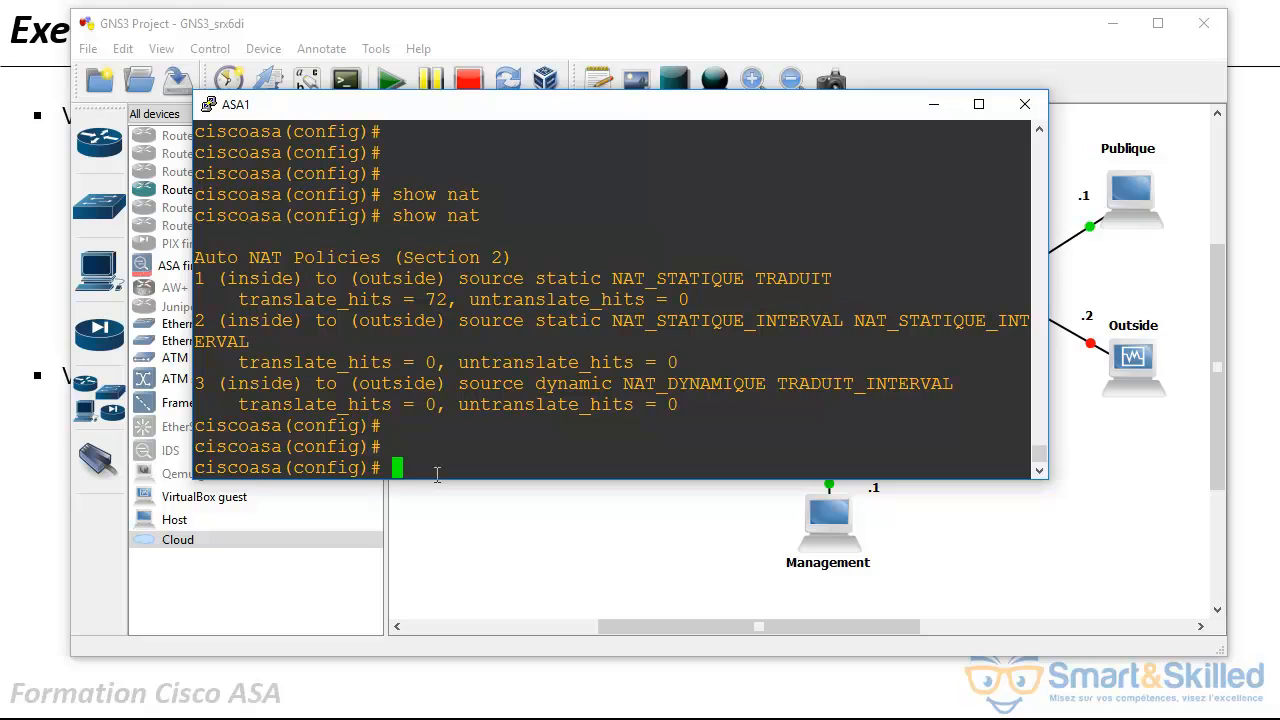
Create the network object DESTINATION and enter, without submitting, its host definition with address 1.1.1.1.
{"action": "type", "text": "object ne"}
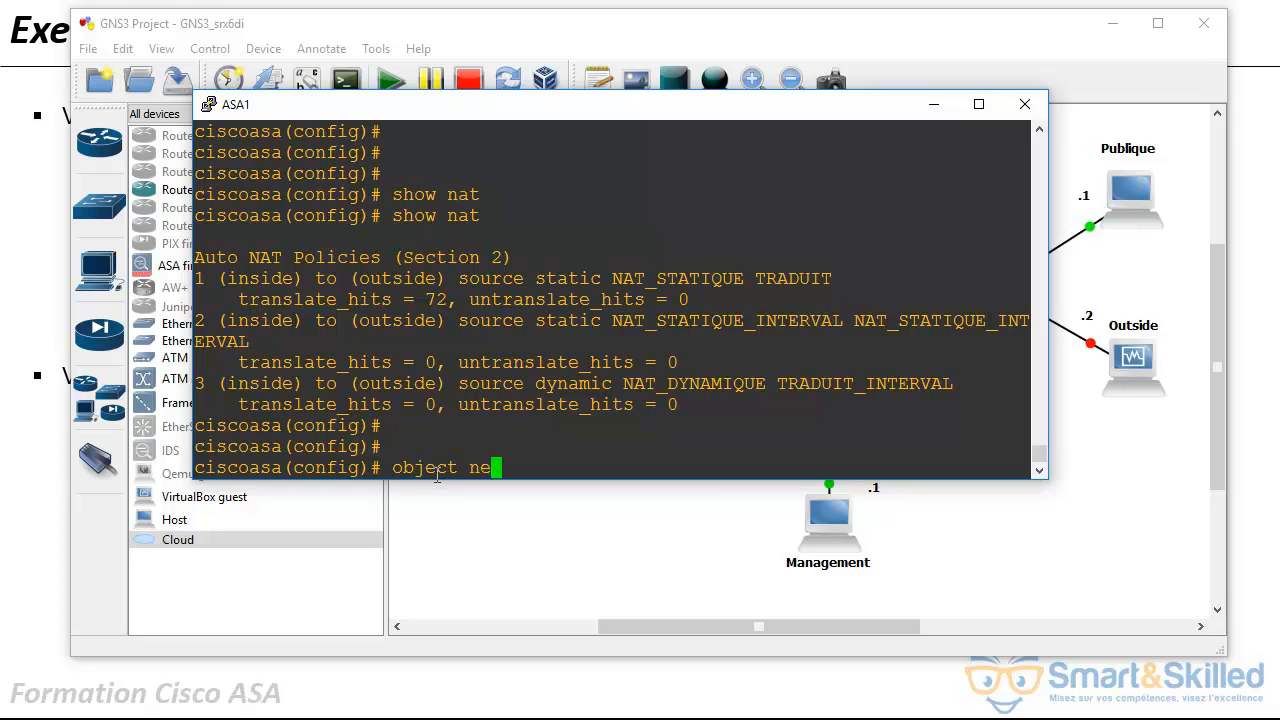
{"action": "type", "text": "t"}
{"action": "key", "text": "Tab"}
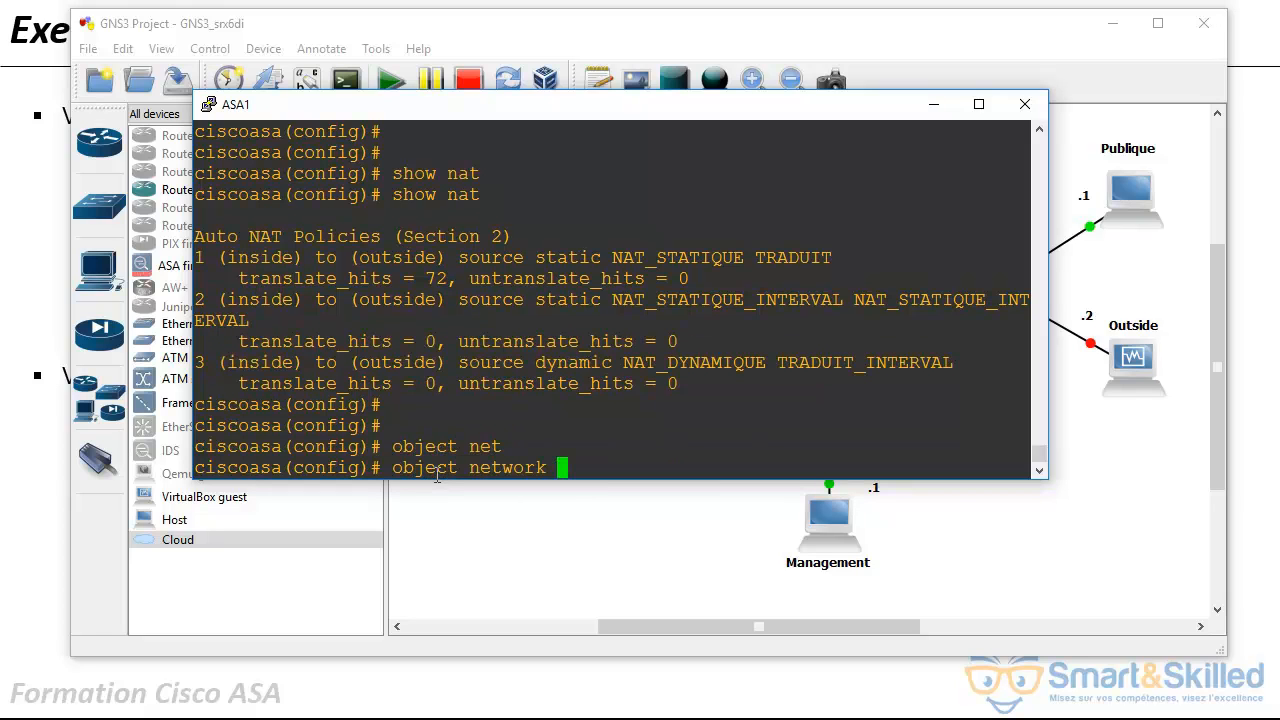
{"action": "type", "text": "DESTINA"}
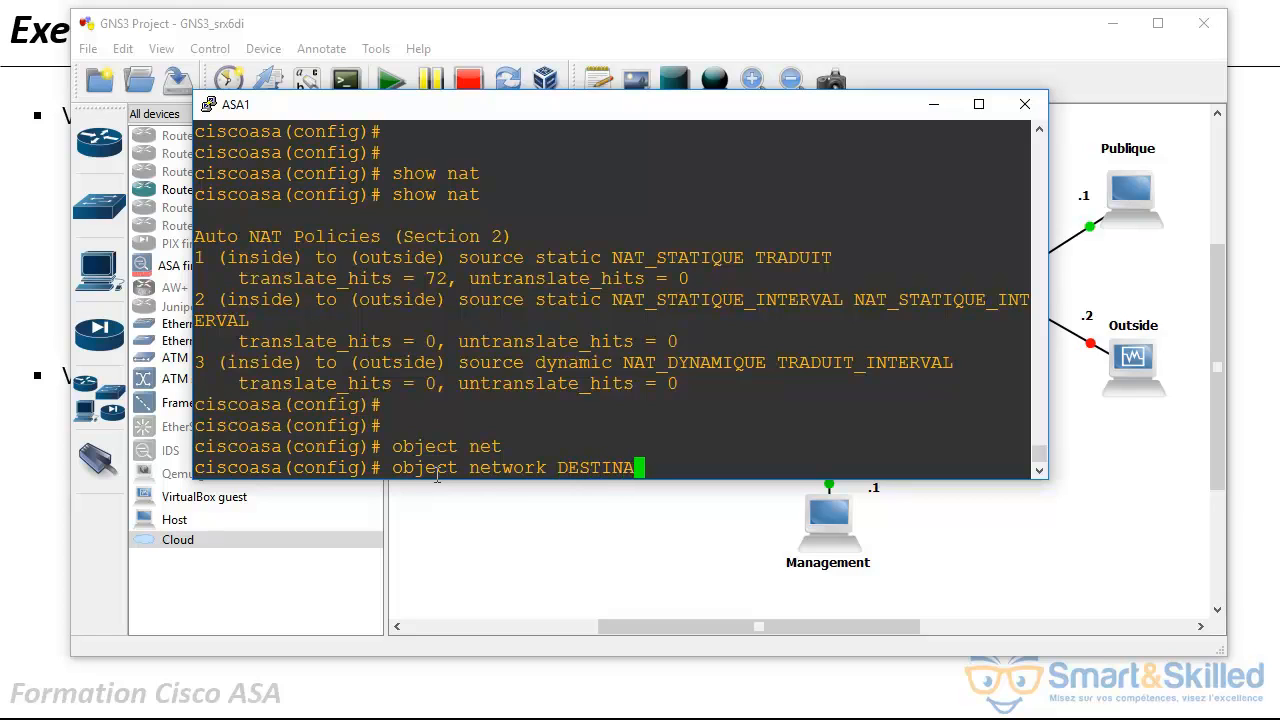
{"action": "type", "text": "TION"}
{"action": "key", "text": "Return"}
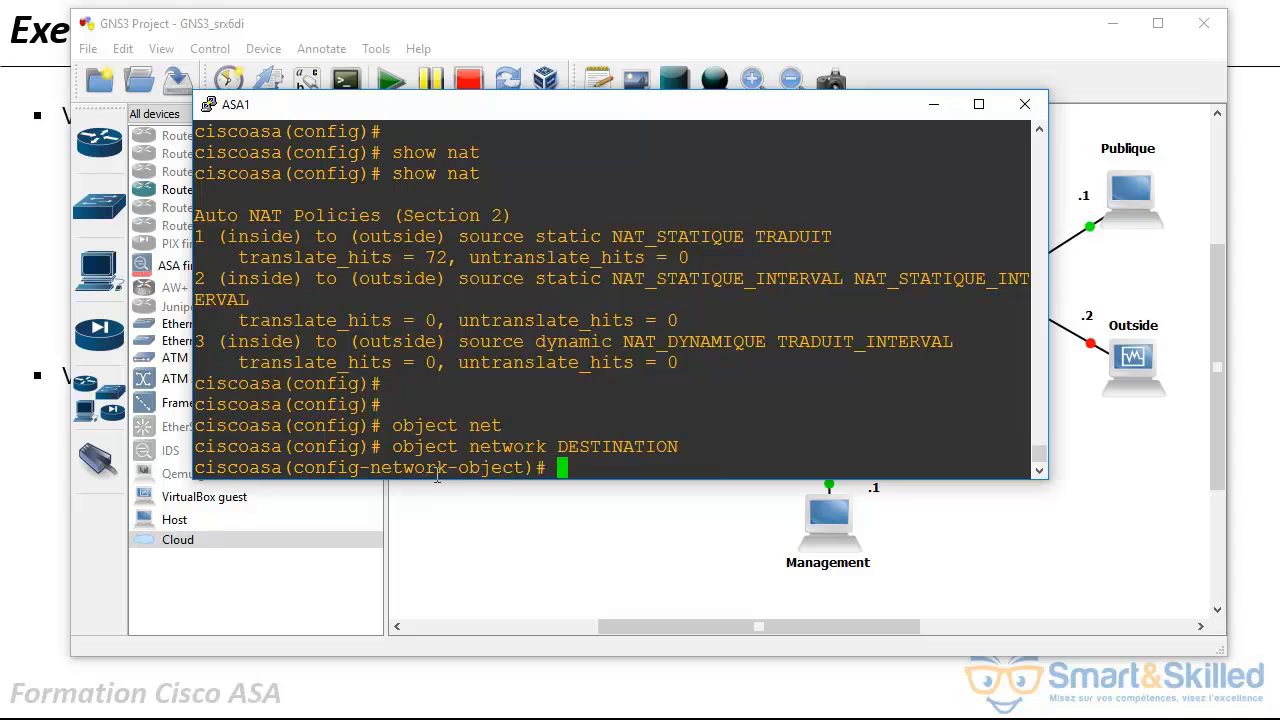
{"action": "type", "text": "host"}
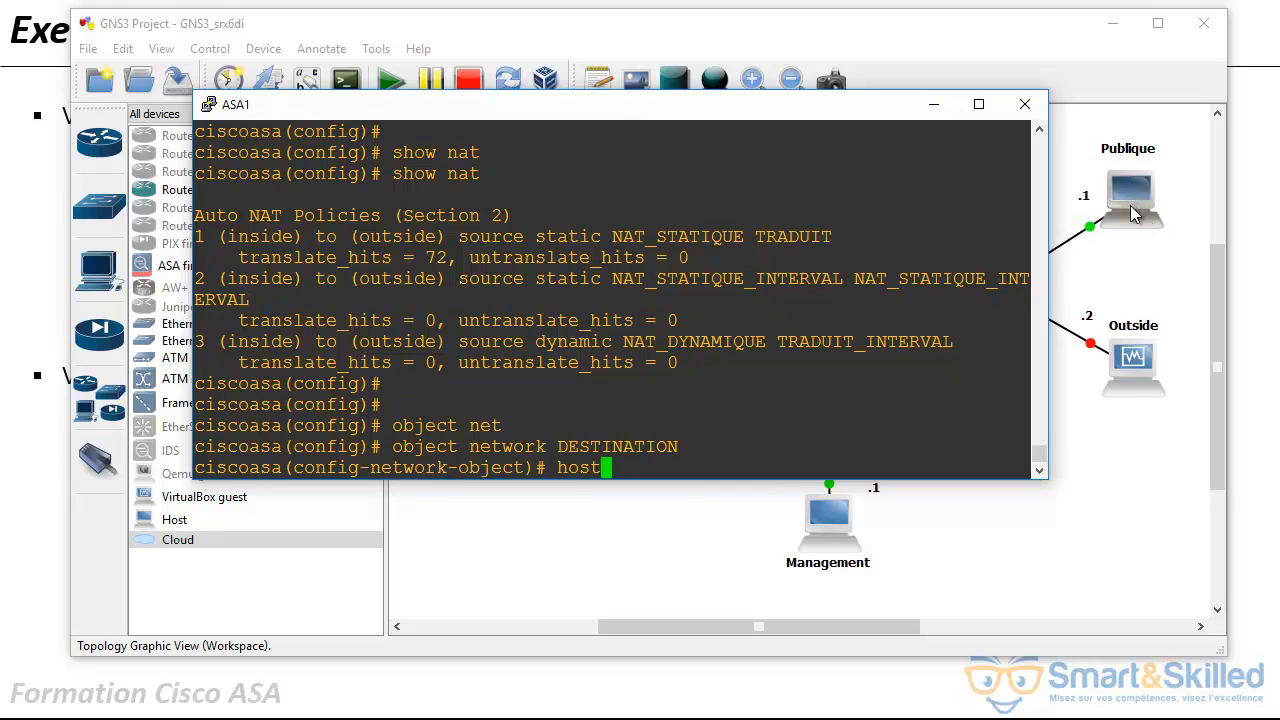
{"action": "type", "text": "1.1.1.1"}
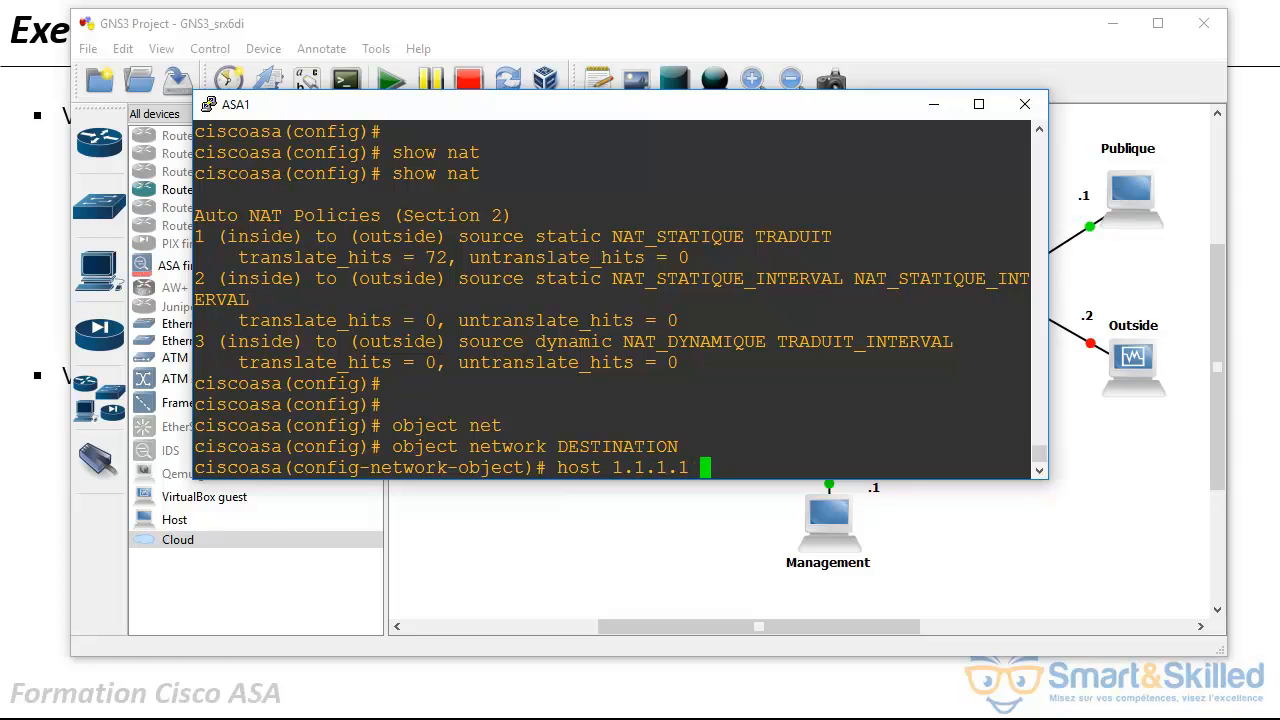
Open the Windows Network Connections through ncpa.cpl and display the status of the public adapter.
{"action": "key", "text": "super"}
{"action": "type", "text": "n"}
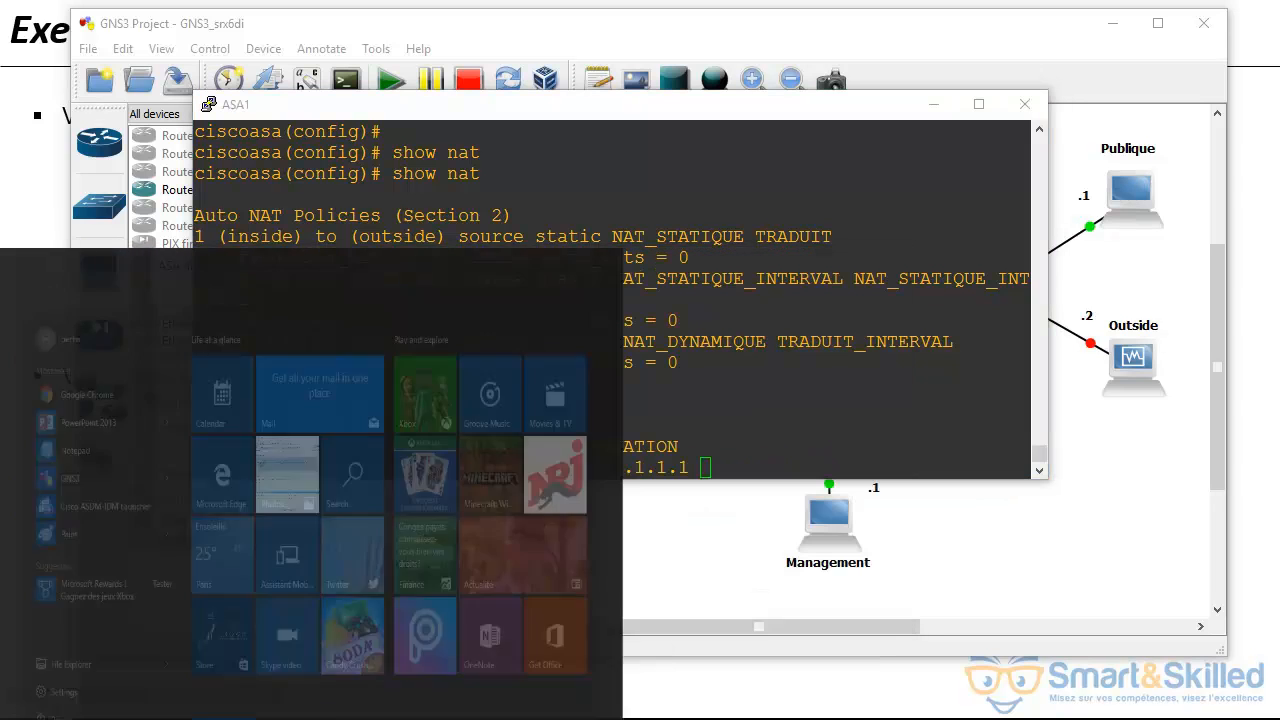
{"action": "type", "text": "cpa.cpl"}
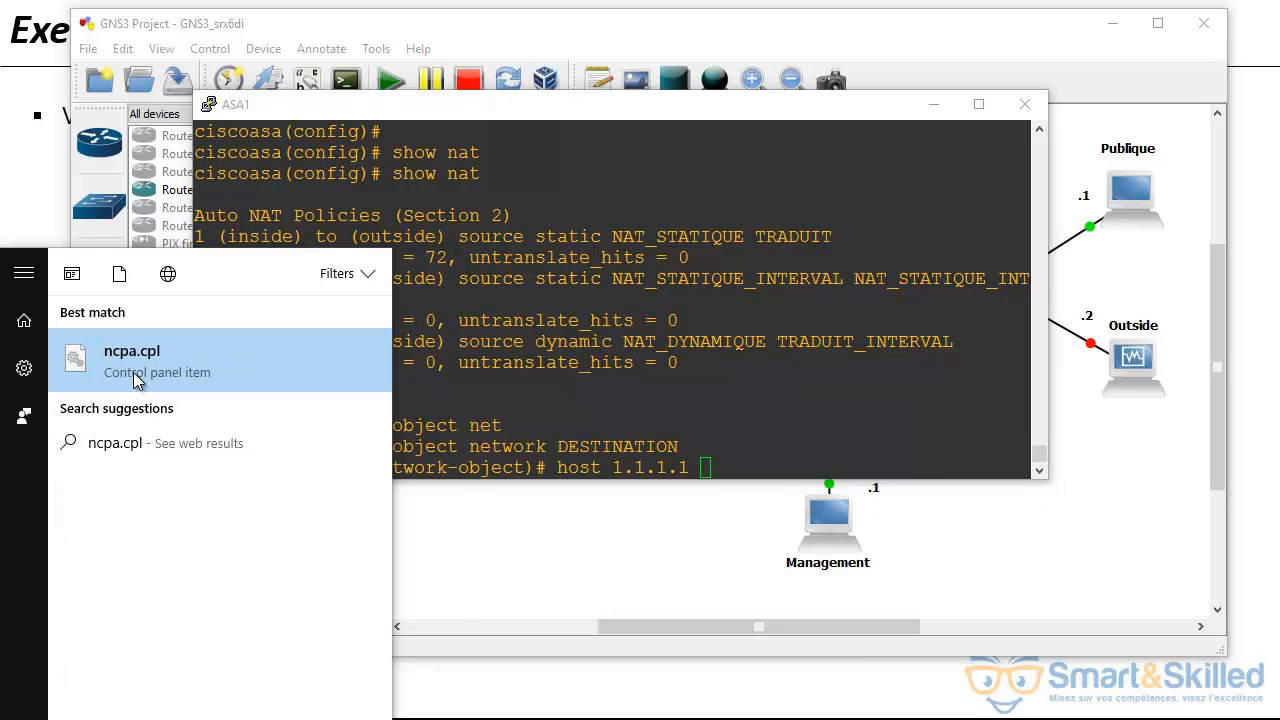
{"action": "left_click", "coordinate": [137, 380]}
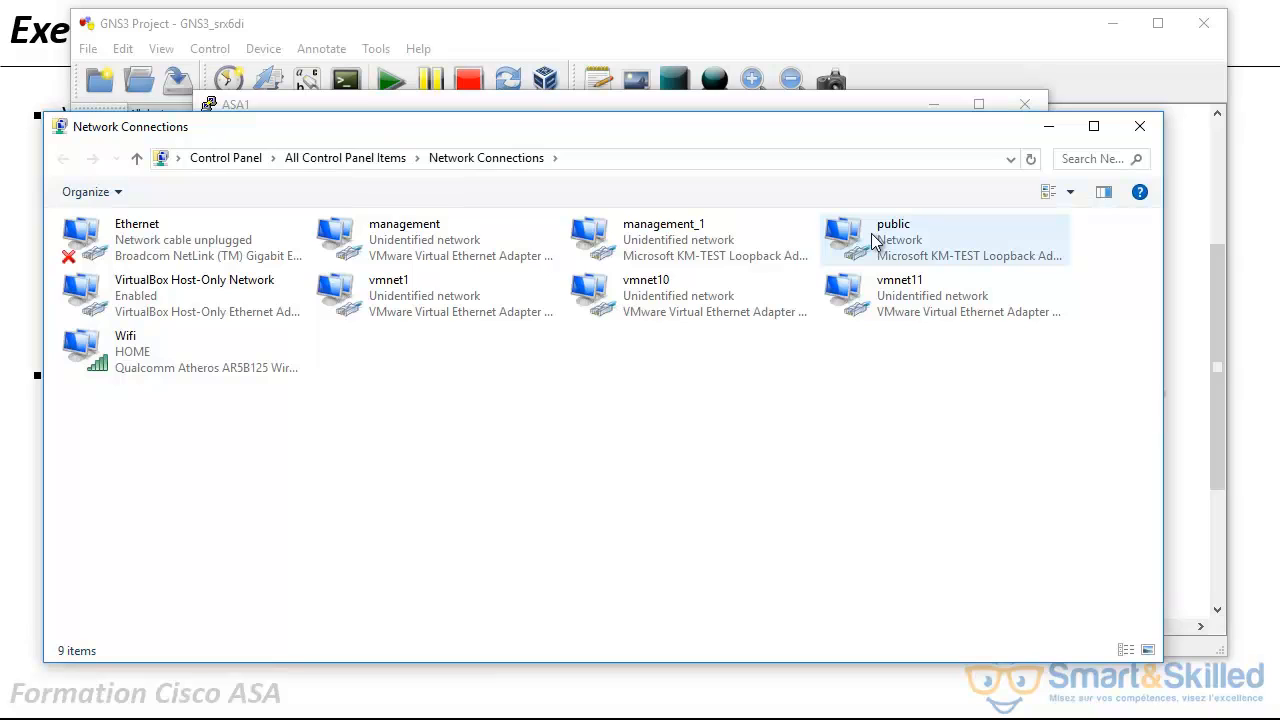
{"action": "left_click", "coordinate": [870, 240]}
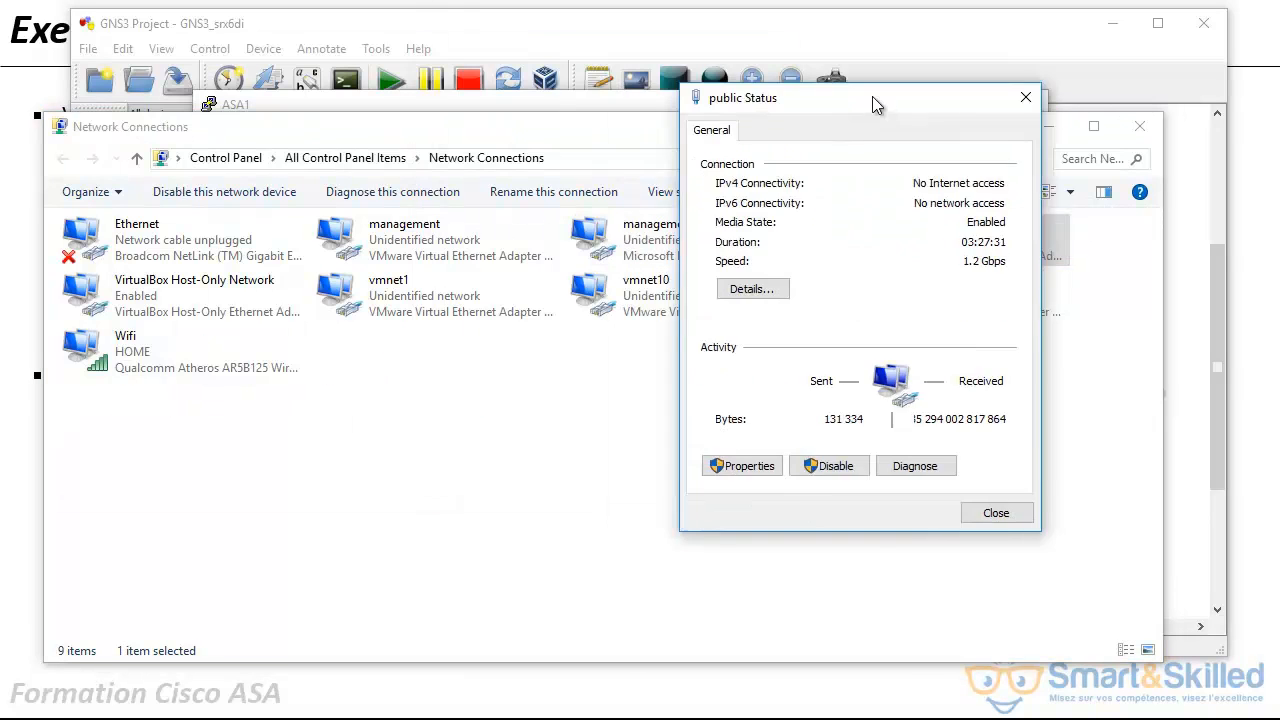
Examine the public adapter's connection details for its IPv4 settings, and clear the network windows away from the ASA1 console.
{"action": "left_click_drag", "start_coordinate": [874, 103], "coordinate": [771, 103]}
{"action": "left_click", "coordinate": [657, 292]}
{"action": "left_click", "coordinate": [727, 277]}
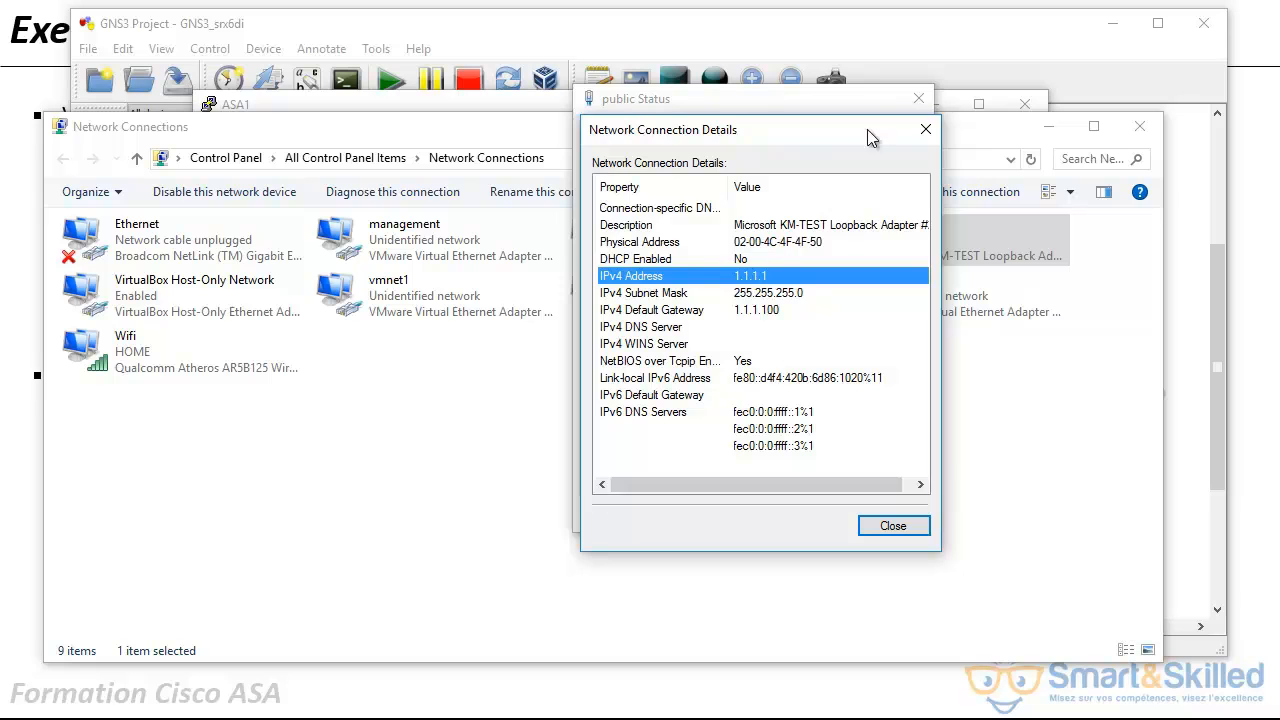
{"action": "left_click", "coordinate": [926, 129]}
{"action": "left_click", "coordinate": [918, 98]}
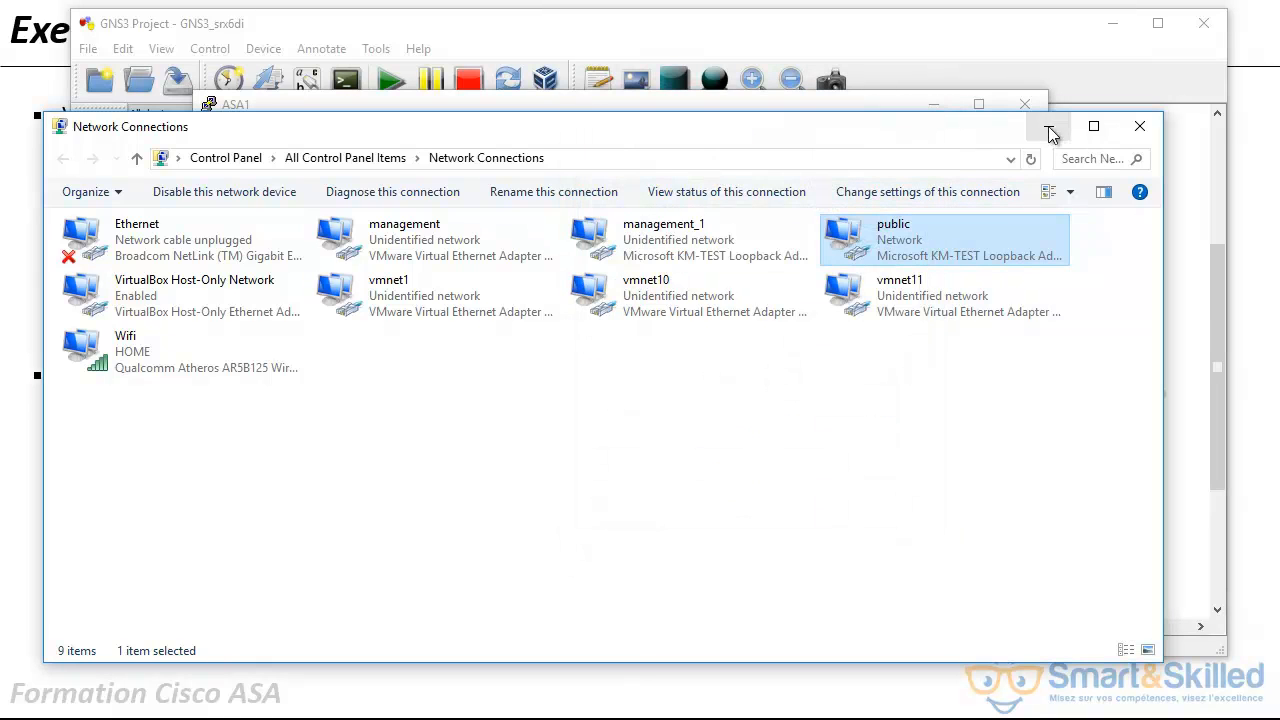
{"action": "left_click", "coordinate": [1049, 128]}
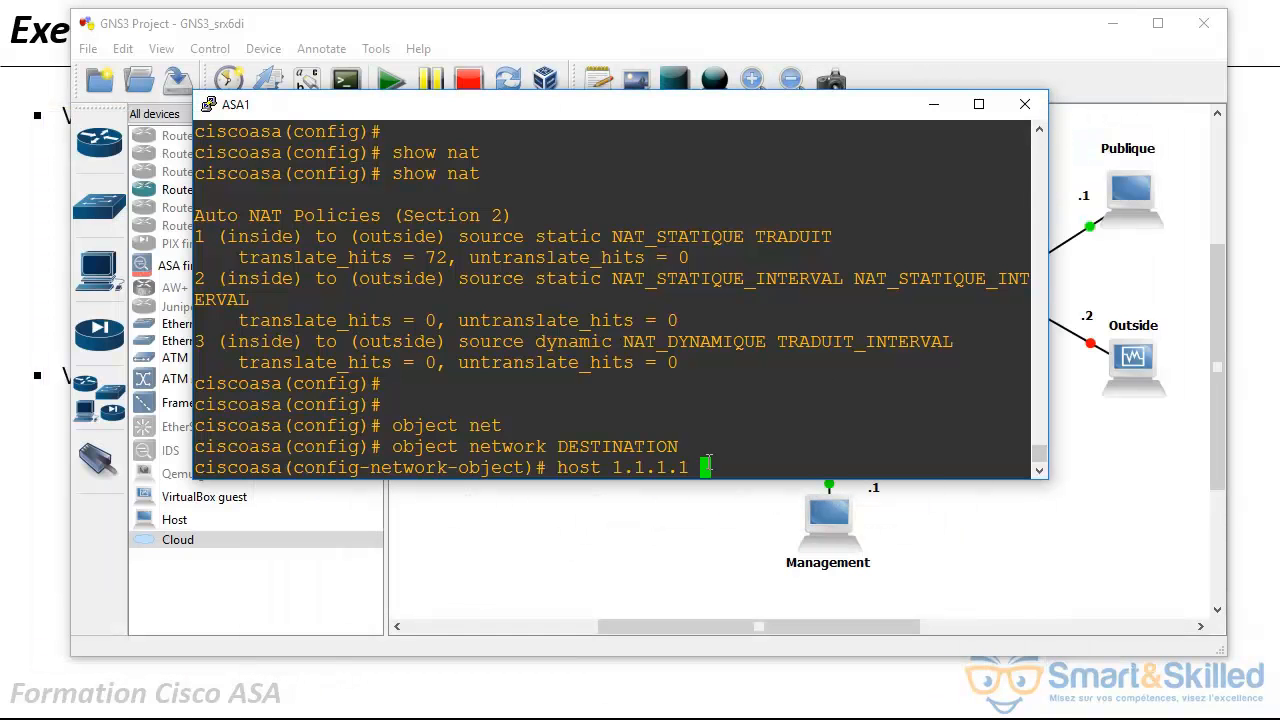
Submit host 1.1.1.1 for the DESTINATION object and add the rule nat (outside,inside) static 192.168.0.1 to it.
{"action": "key", "text": "Return"}
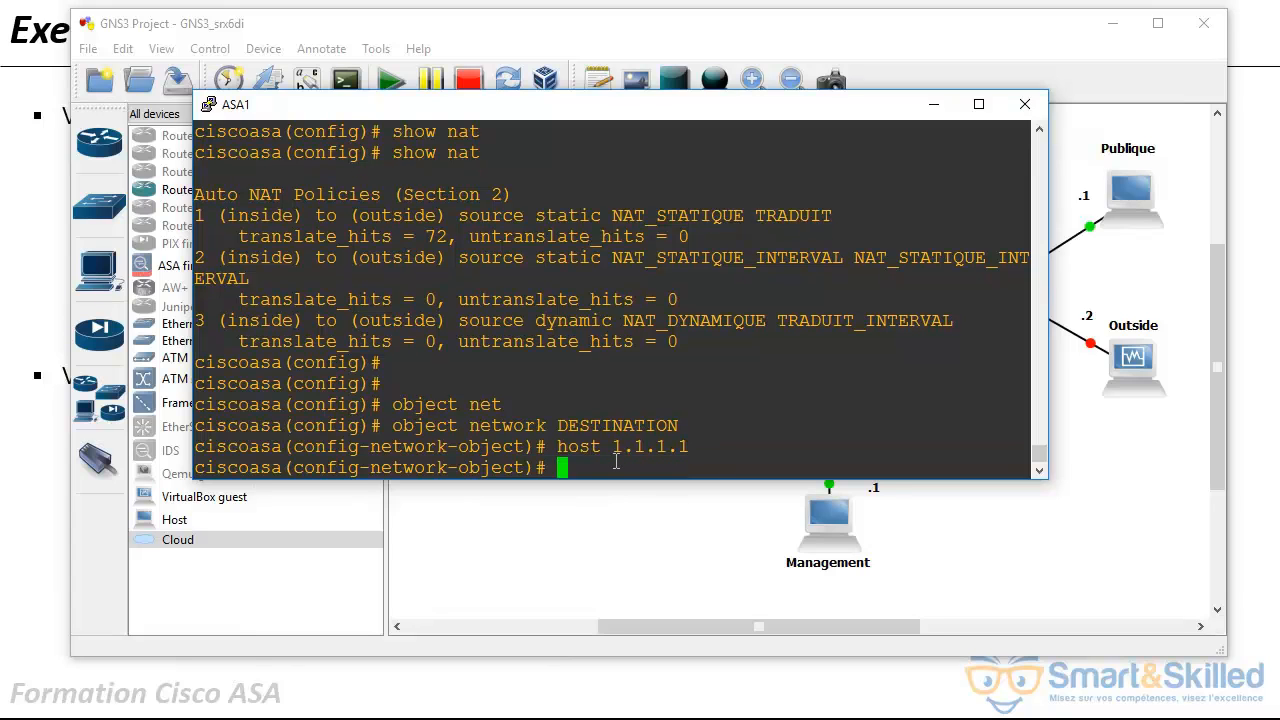
{"action": "type", "text": "nat("}
{"action": "key", "text": "BackSpace"}
{"action": "type", "text": "(out"}
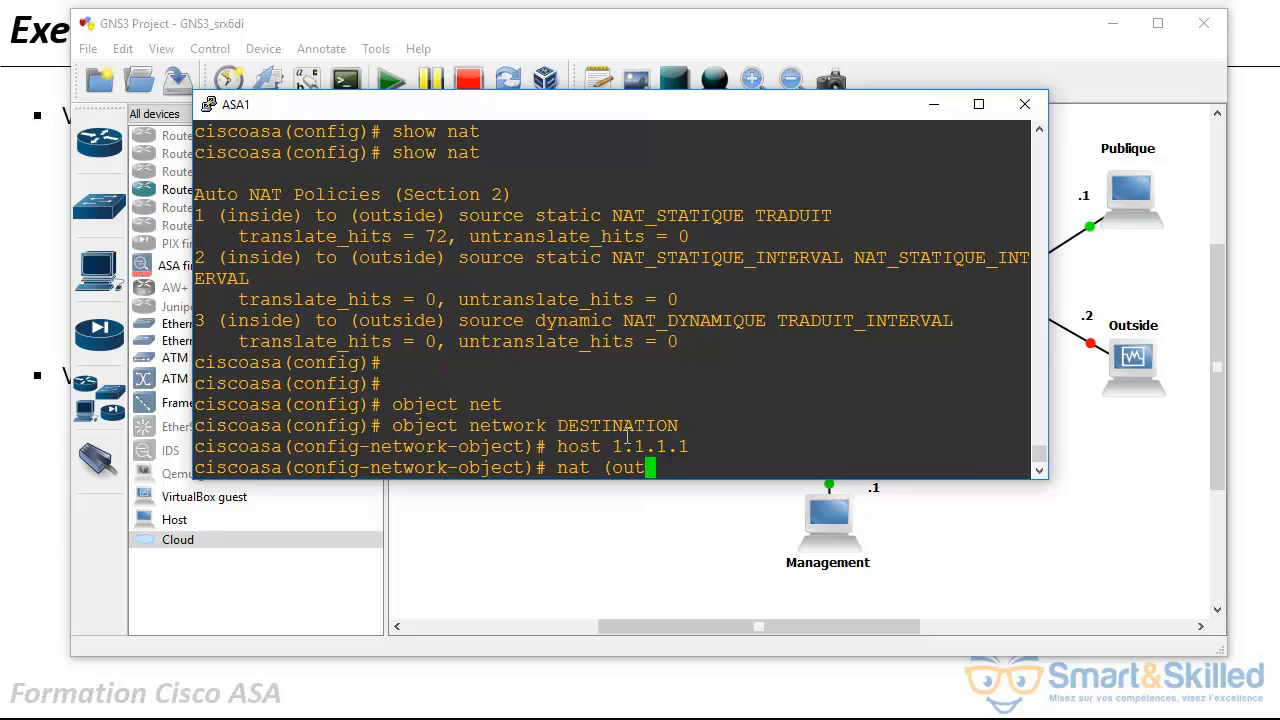
{"action": "type", "text": "side"}
{"action": "key", "text": "BackSpace"}
{"action": "type", "text": ",ins"}
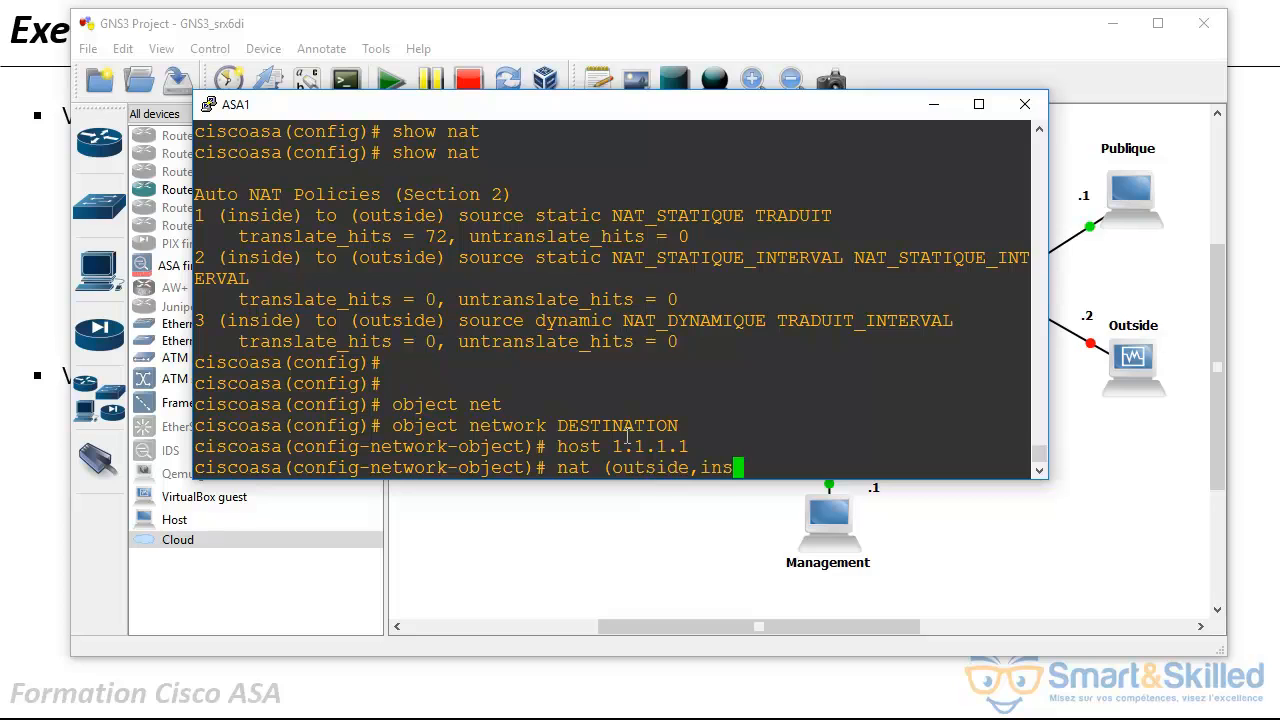
{"action": "type", "text": "ide)"}
{"action": "left_click_drag", "start_coordinate": [727, 117], "coordinate": [793, 318]}
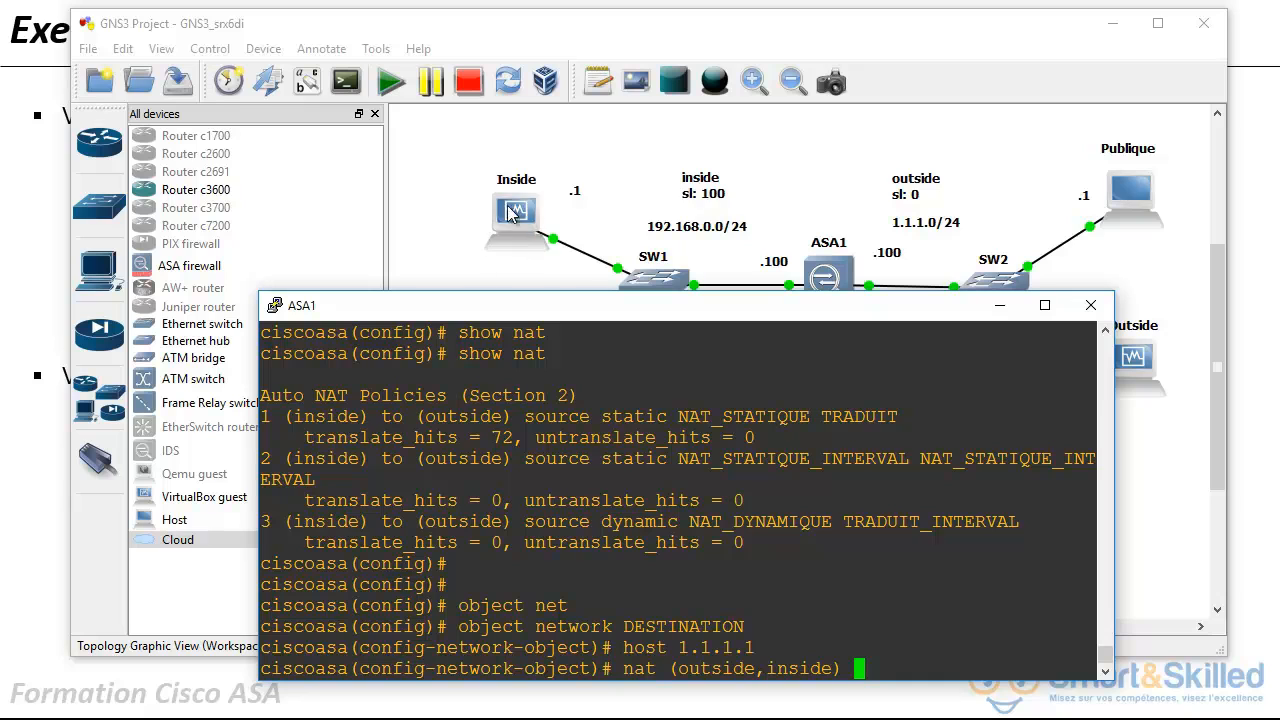
{"action": "left_click_drag", "start_coordinate": [620, 305], "coordinate": [505, 150]}
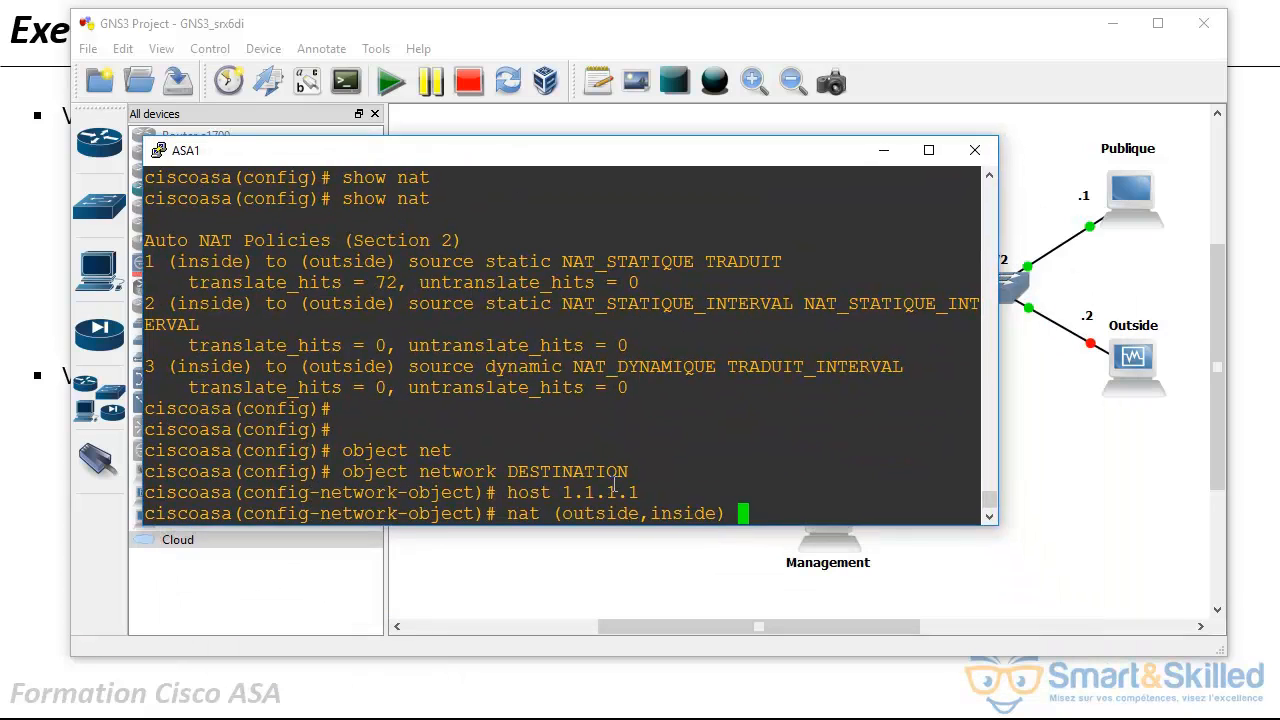
{"action": "type", "text": "static "}
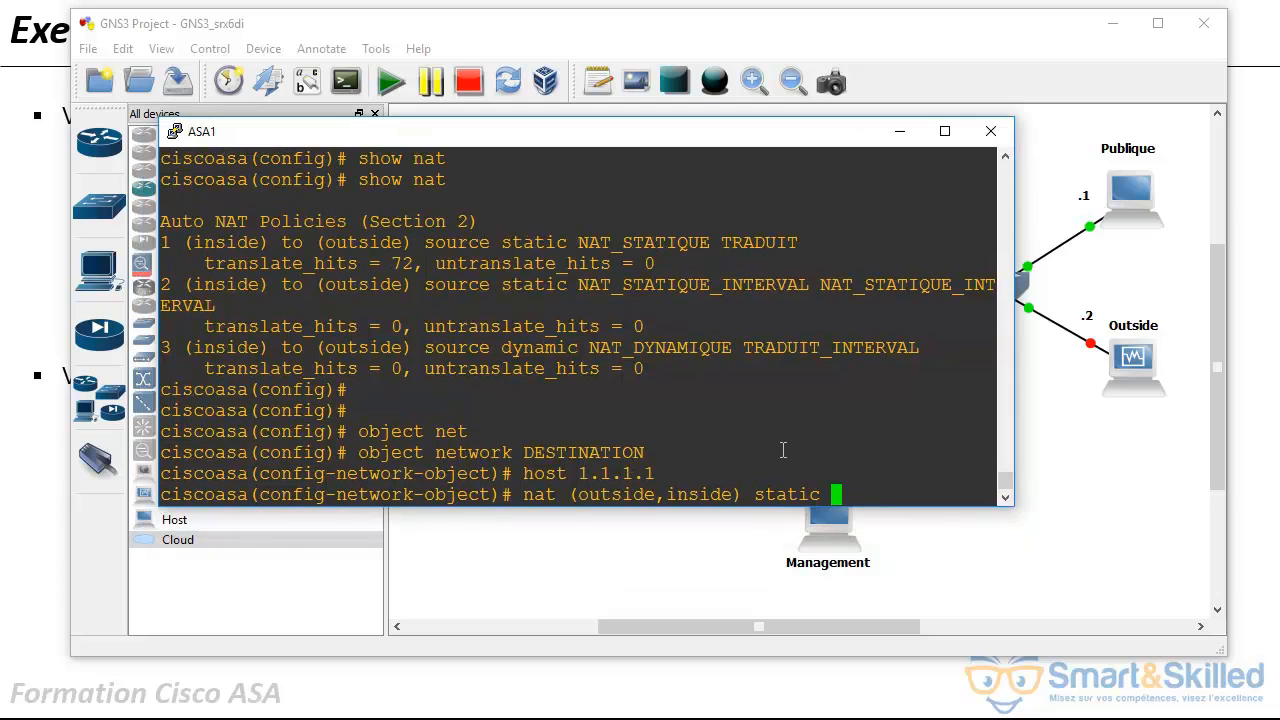
{"action": "type", "text": "192.168.0"}
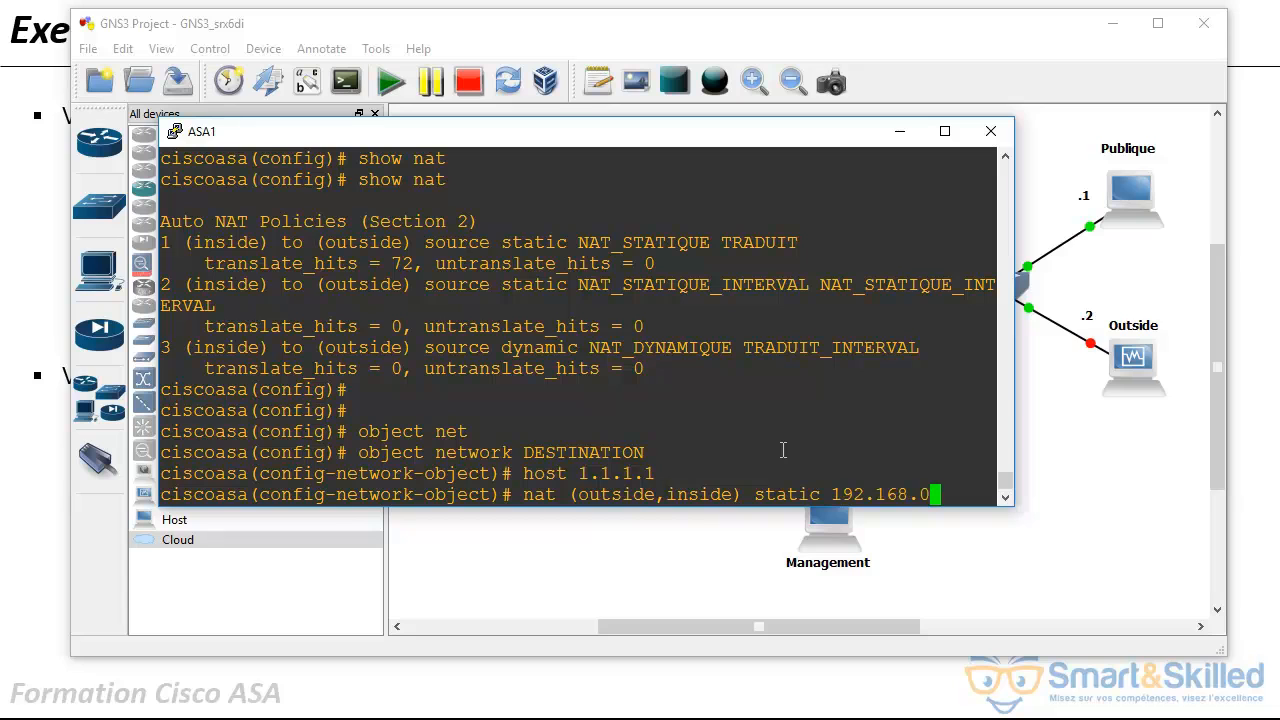
{"action": "type", "text": ".1"}
{"action": "left_click_drag", "start_coordinate": [660, 134], "coordinate": [554, 122]}
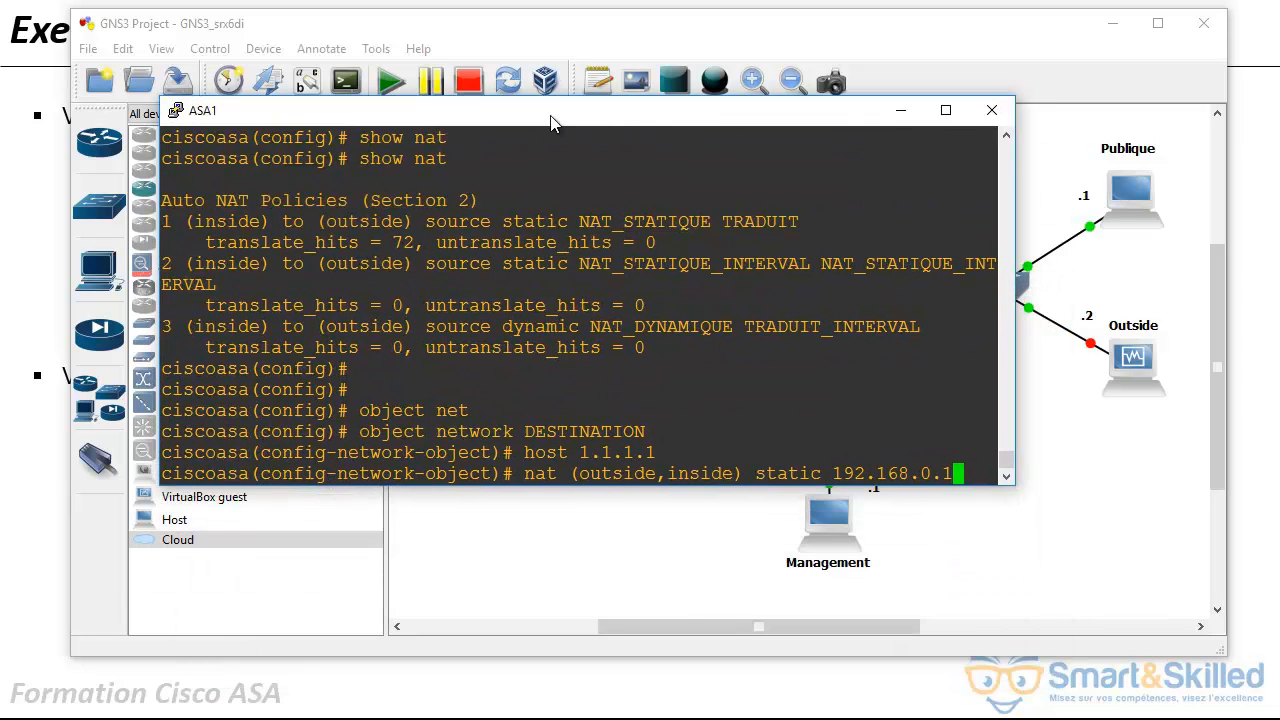
{"action": "key", "text": "Return"}
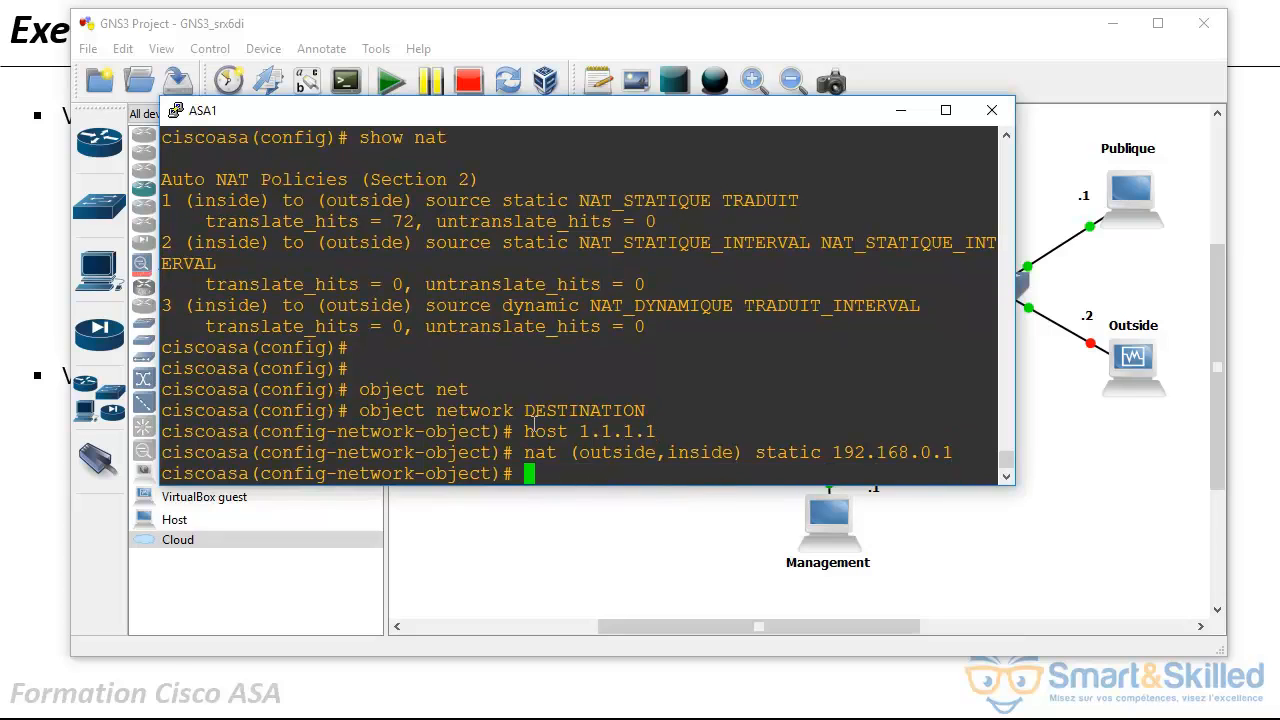
Exit the network object configuration and list the NAT policies with show nat.
{"action": "type", "text": "exit"}
{"action": "key", "text": "Return"}
{"action": "key", "text": "Return"}
{"action": "key", "text": "Return"}
{"action": "key", "text": "Return"}
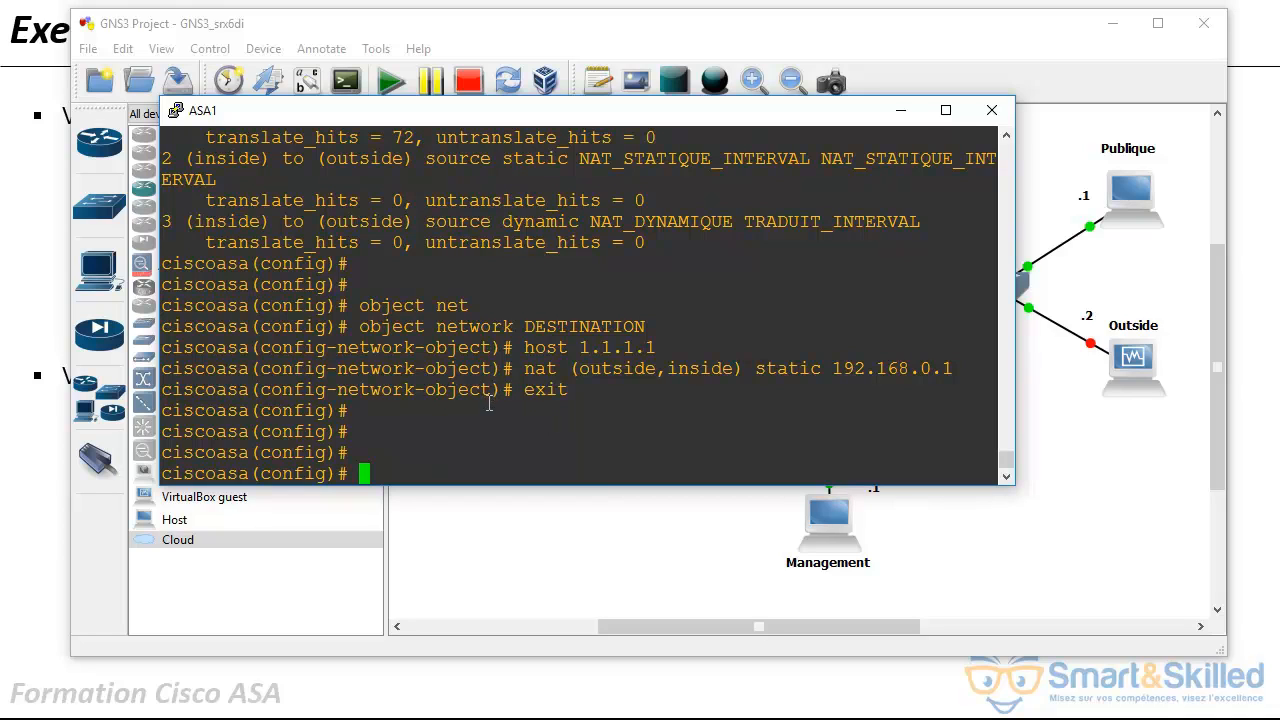
{"action": "type", "text": "show nat"}
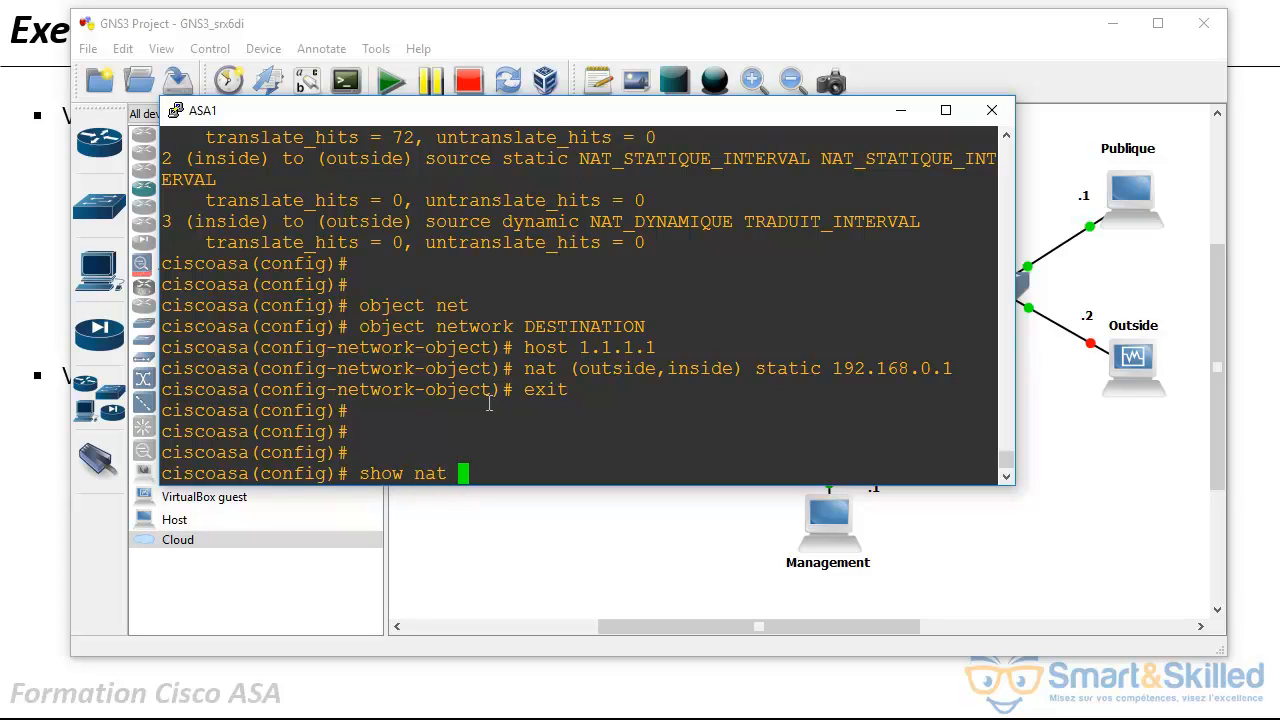
{"action": "key", "text": "Return"}
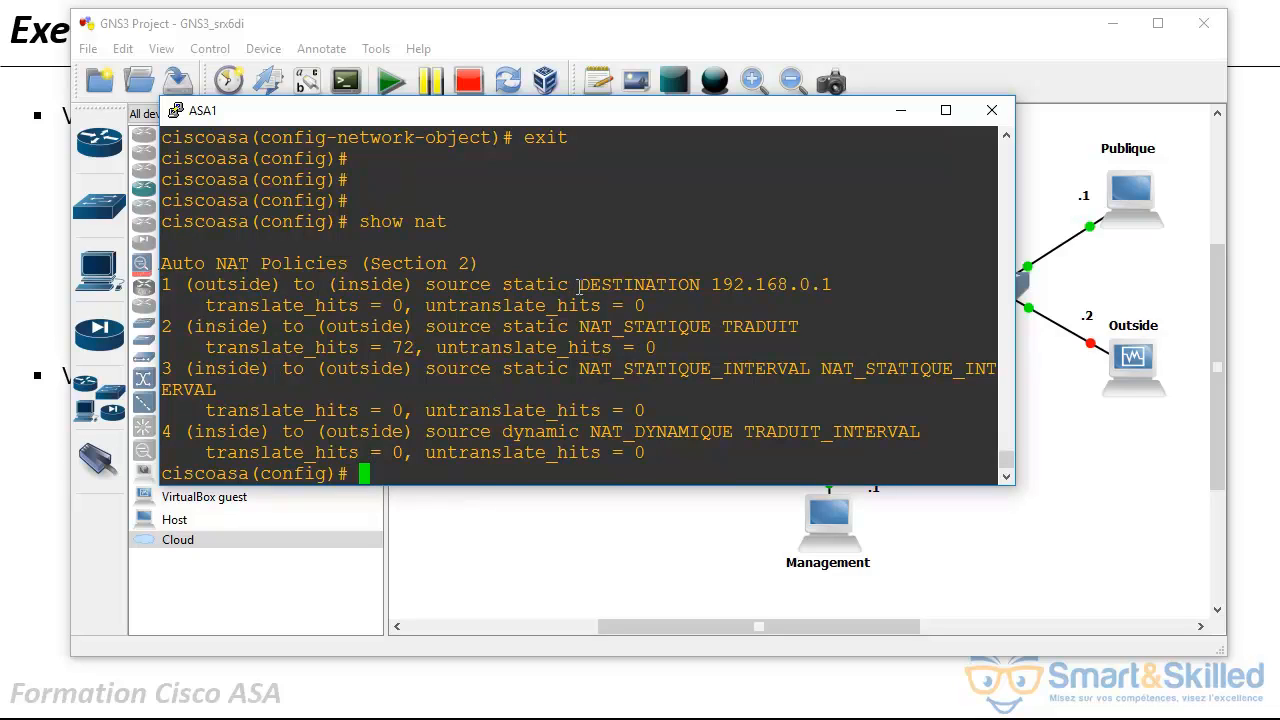
Highlight DESTINATION in the first NAT policy and compare that policy with the inside and outside networks in the topology.
{"action": "left_click_drag", "start_coordinate": [578, 285], "coordinate": [697, 285]}
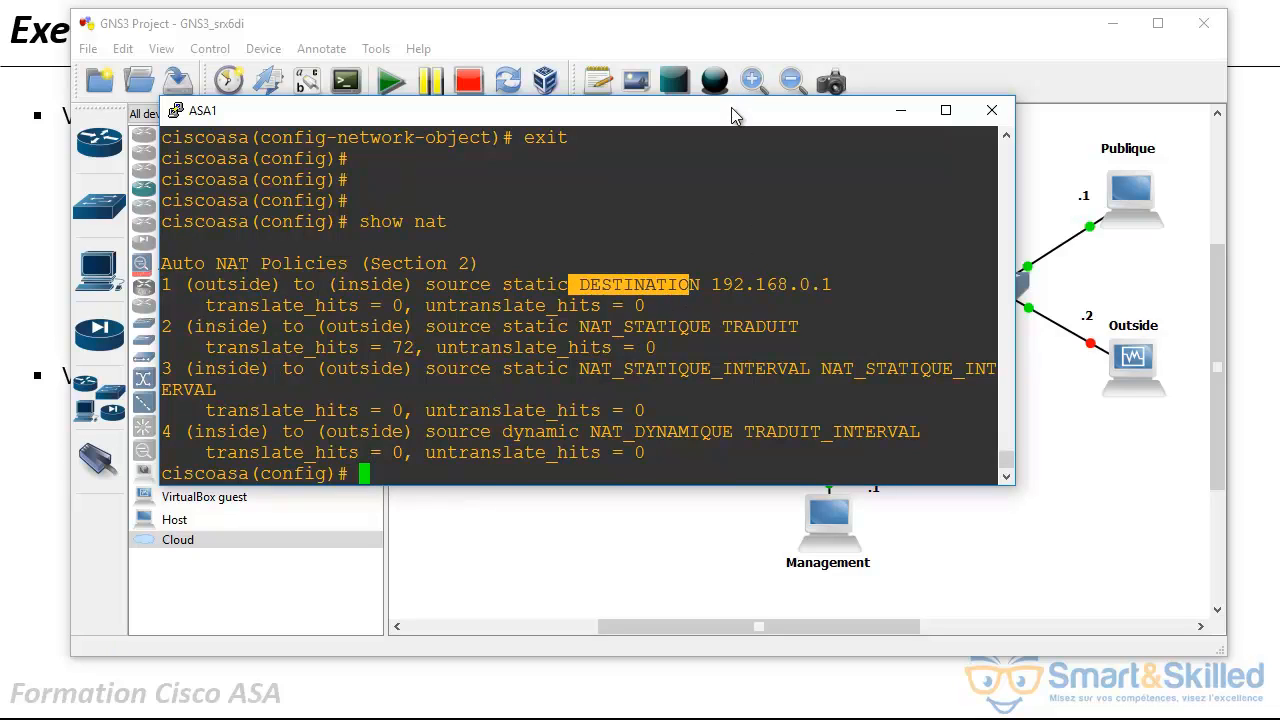
{"action": "left_click_drag", "start_coordinate": [738, 111], "coordinate": [746, 324]}
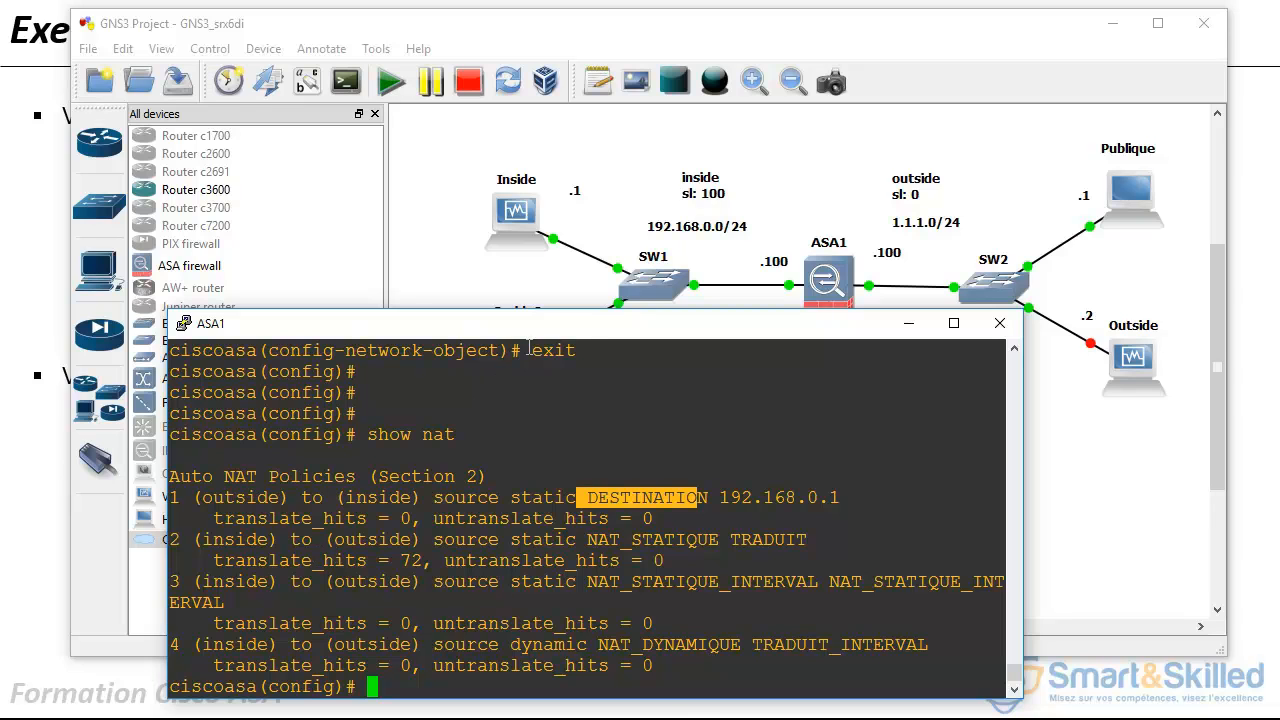
{"action": "left_click_drag", "start_coordinate": [550, 330], "coordinate": [582, 172]}
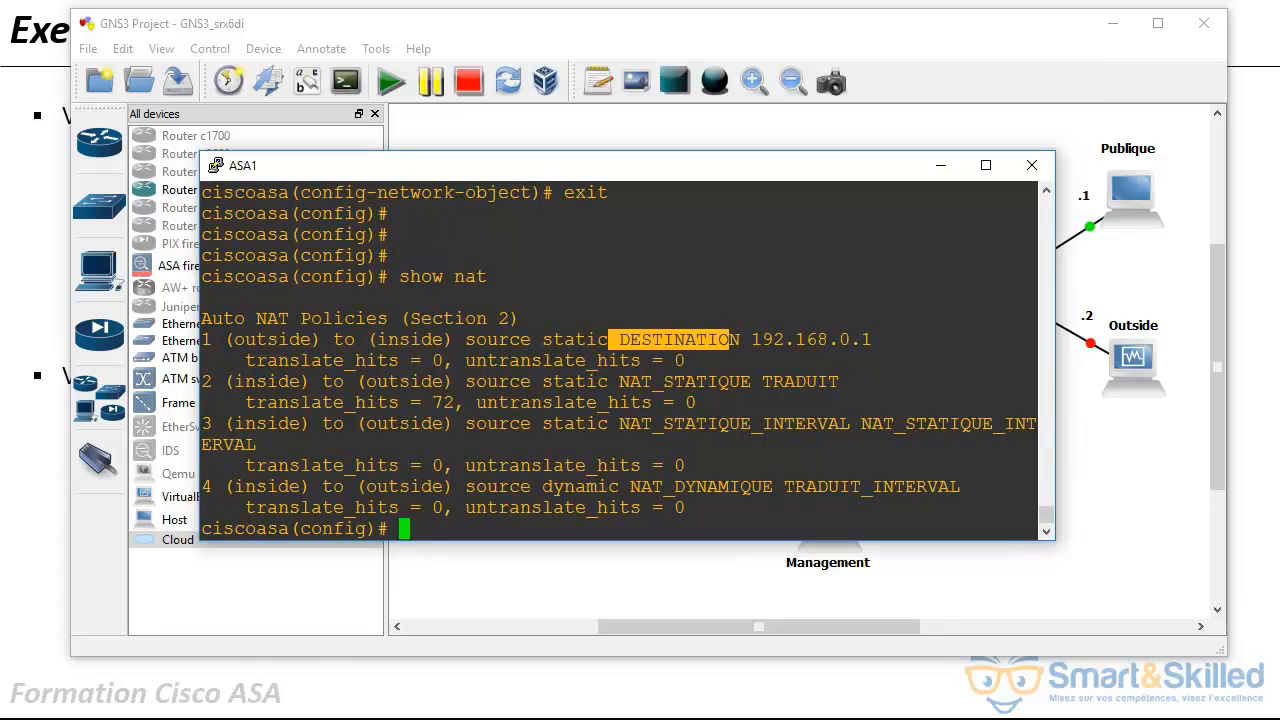
Open a Windows Command Prompt beside the ASA1 console and ping 192.168.0.1 from it.
{"action": "key", "text": "super"}
{"action": "type", "text": "cmd"}
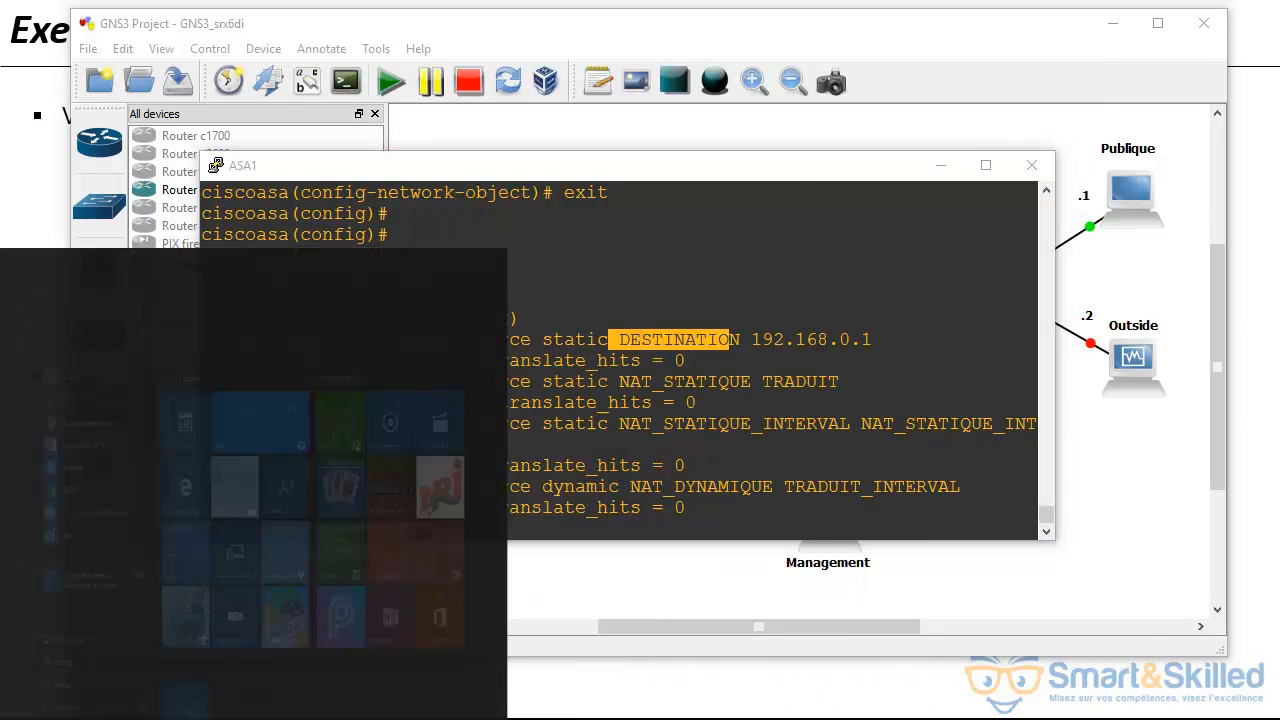
{"action": "left_click", "coordinate": [180, 372]}
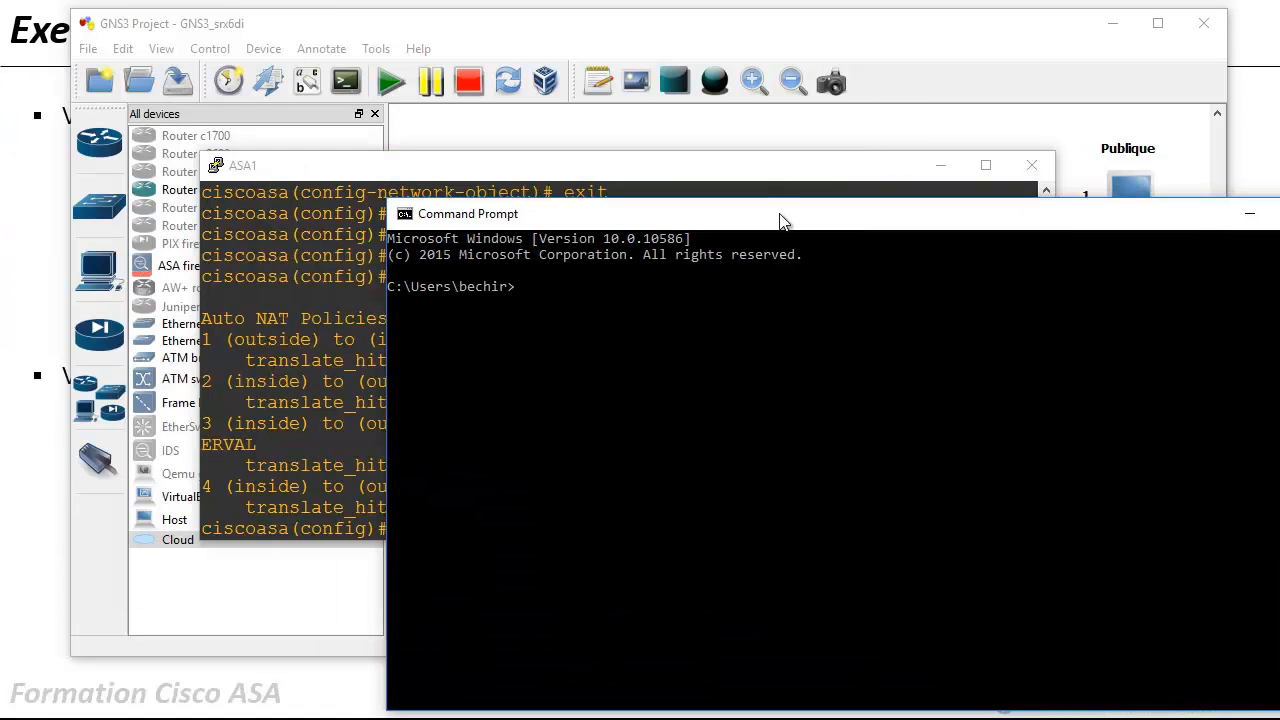
{"action": "left_click_drag", "start_coordinate": [577, 206], "coordinate": [450, 196]}
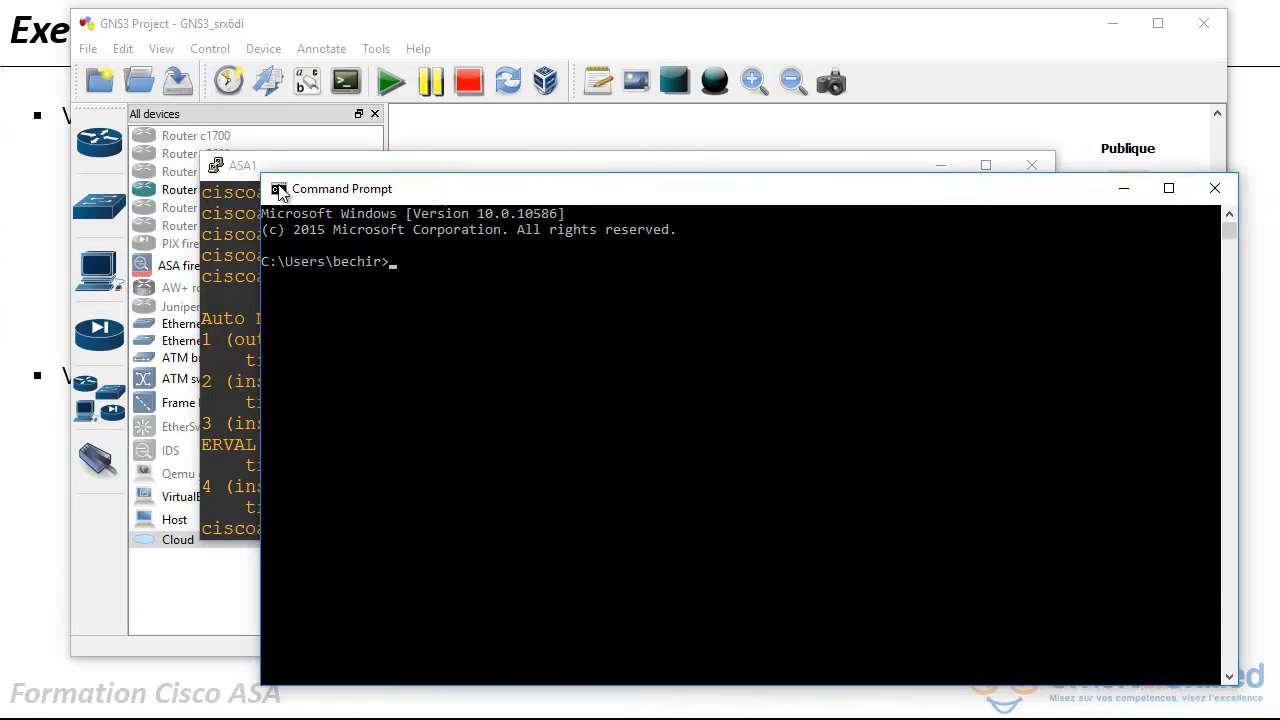
{"action": "left_click_drag", "start_coordinate": [262, 176], "coordinate": [541, 230]}
{"action": "left_click", "coordinate": [711, 327]}
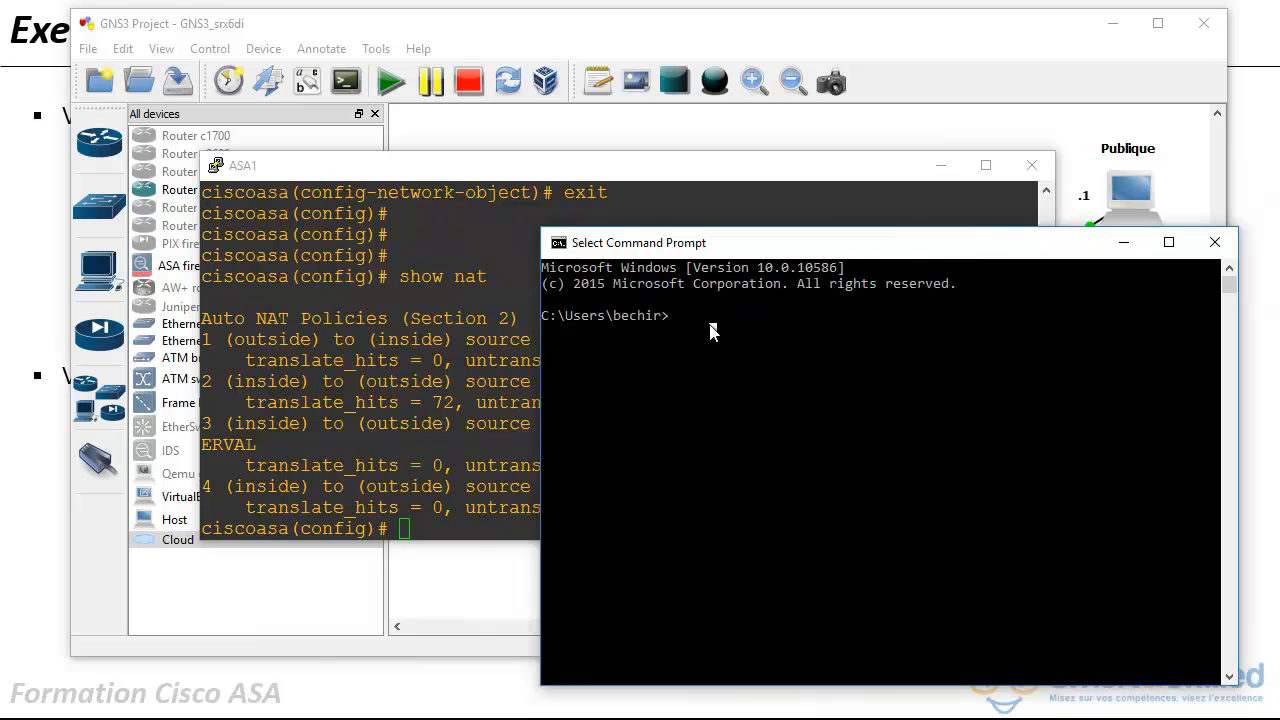
{"action": "type", "text": "ping"}
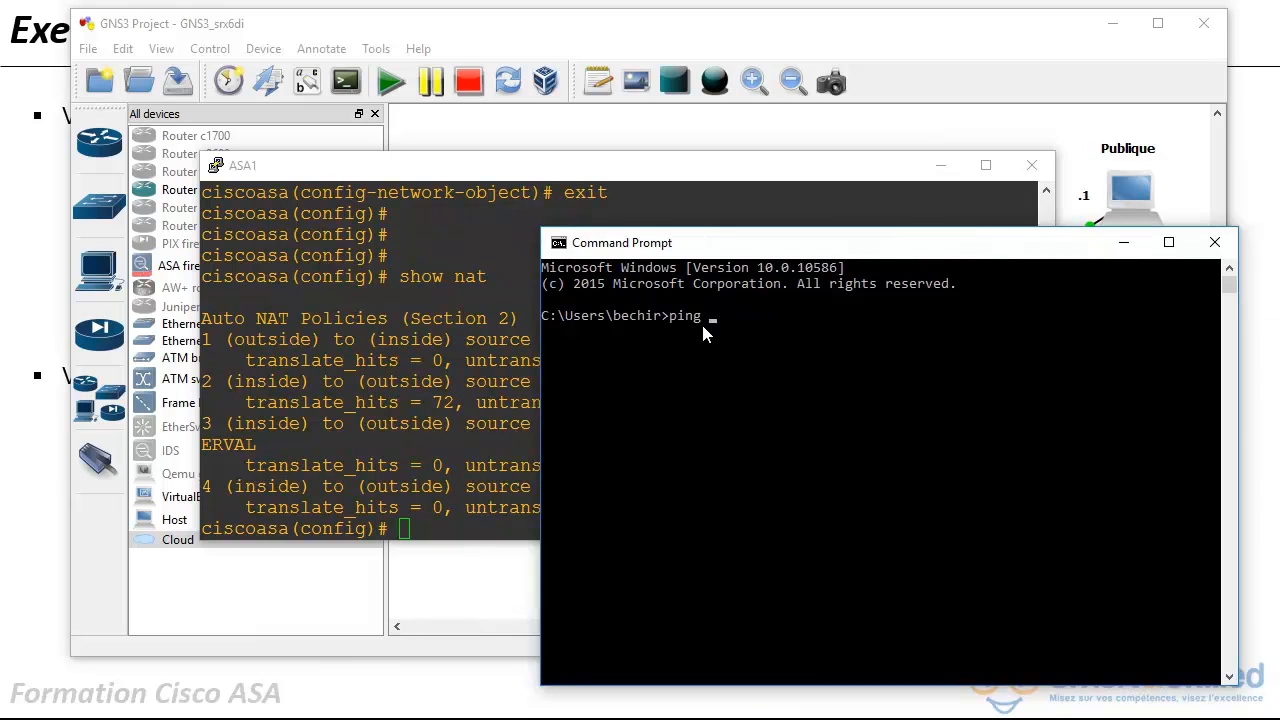
{"action": "type", "text": " 192.168.0.1"}
{"action": "key", "text": "Return"}
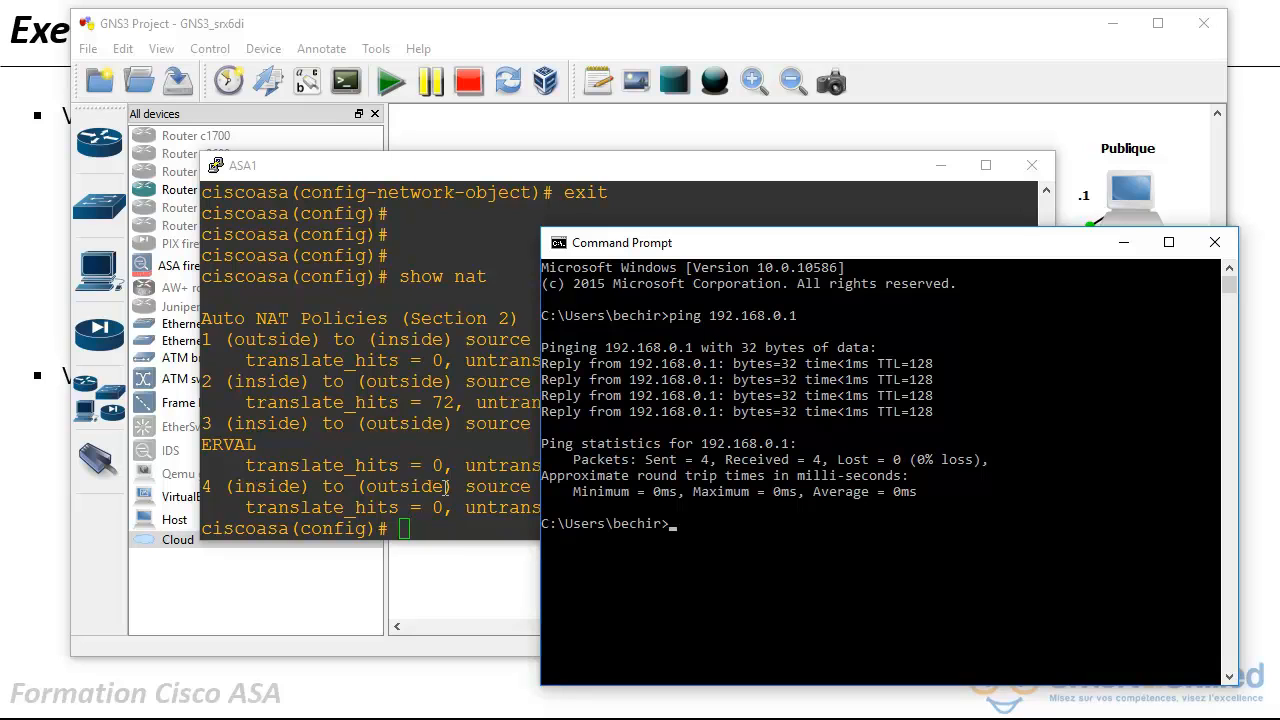
Examine the full GNS3 topology, and switch to the slideshow, advancing to the NAT table slide of "Exemple de configuration de NAT destination".
{"action": "left_click", "coordinate": [711, 131]}
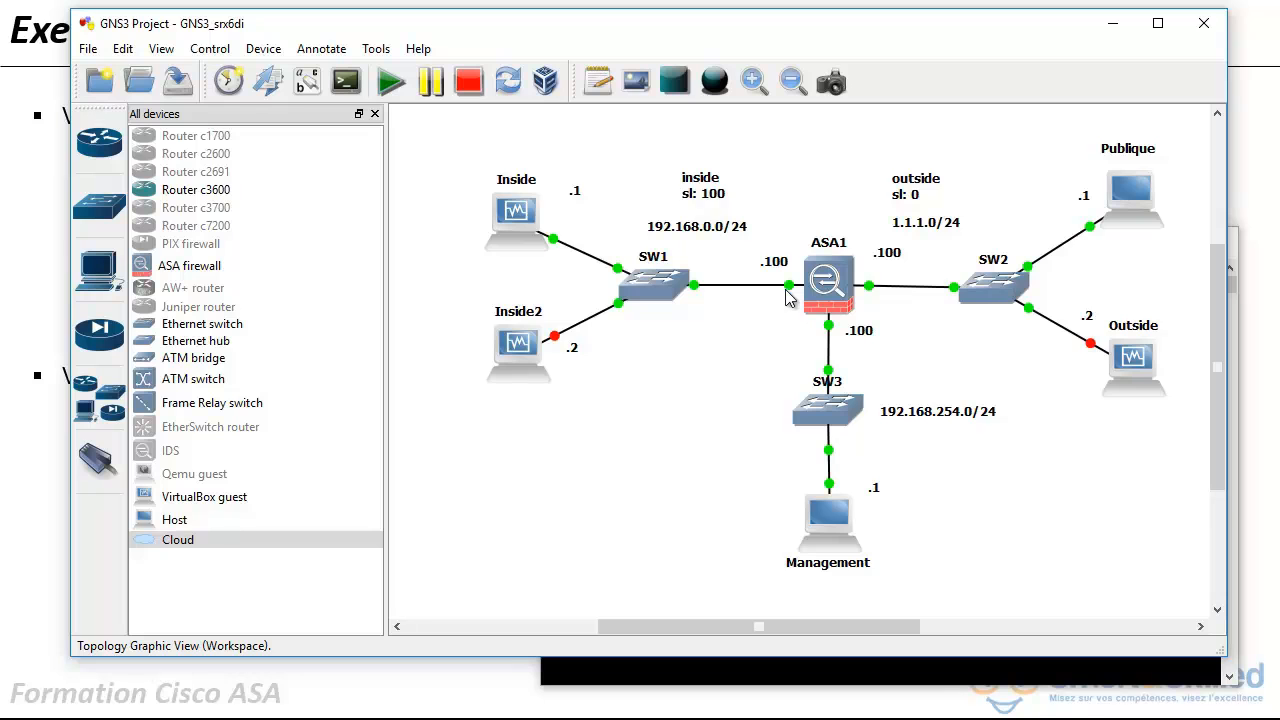
{"action": "left_click", "coordinate": [308, 677]}
{"action": "left_click", "coordinate": [264, 585]}
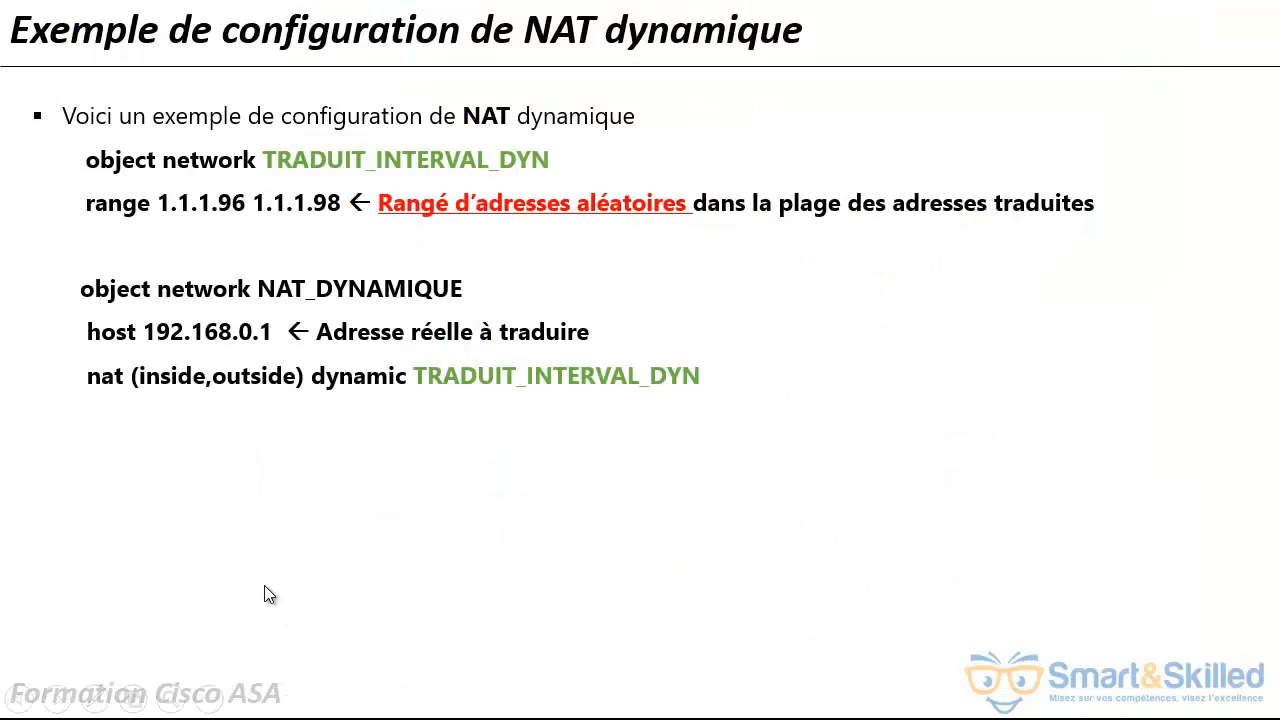
{"action": "left_click", "coordinate": [264, 585]}
{"action": "left_click", "coordinate": [264, 588]}
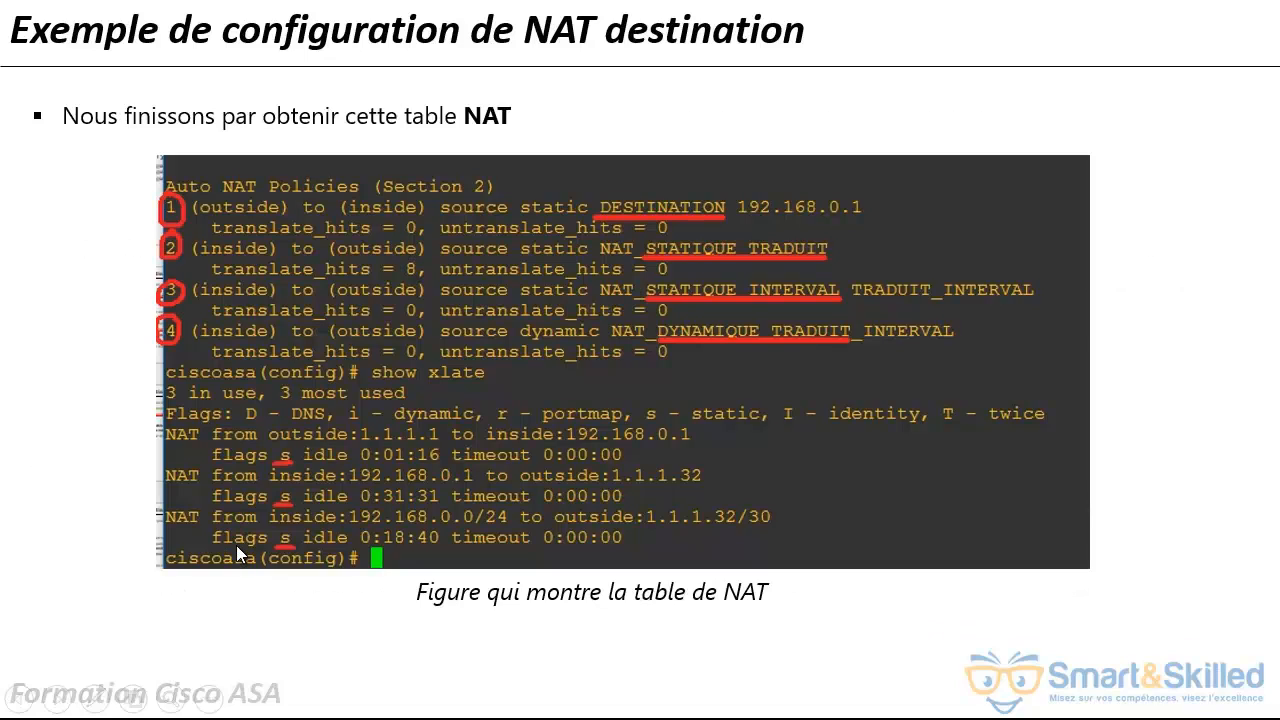